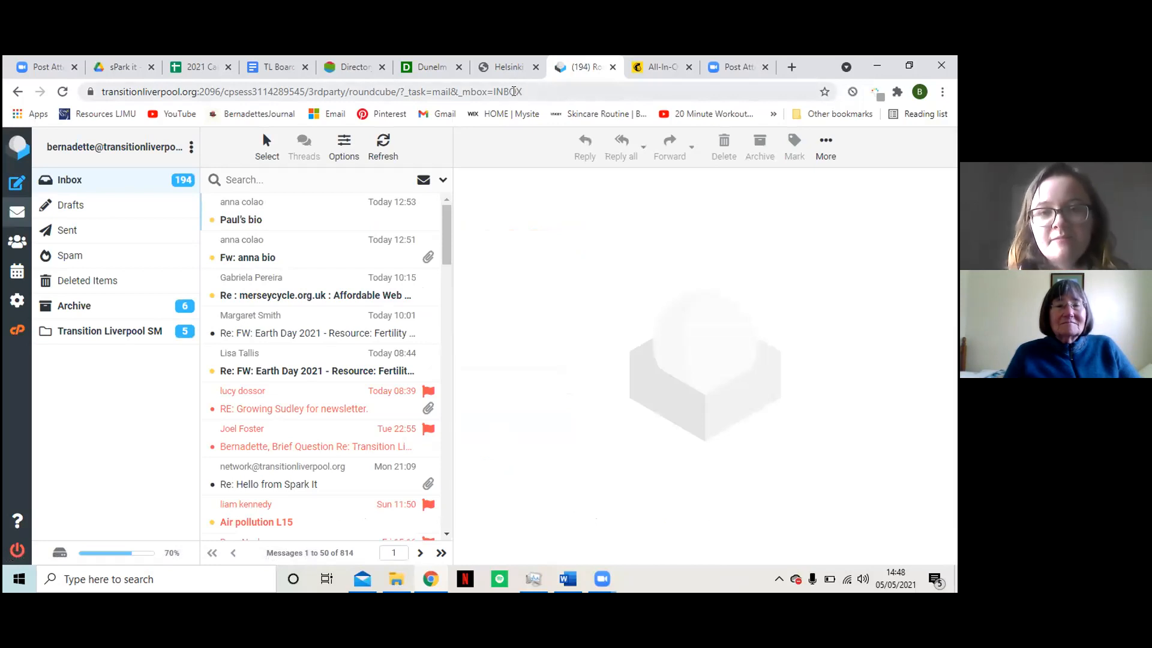
# Open the transitionliverpool.org/wp-admin dashboard and log in to WordPress with the prefilled account details.
pyautogui.click(514, 91)
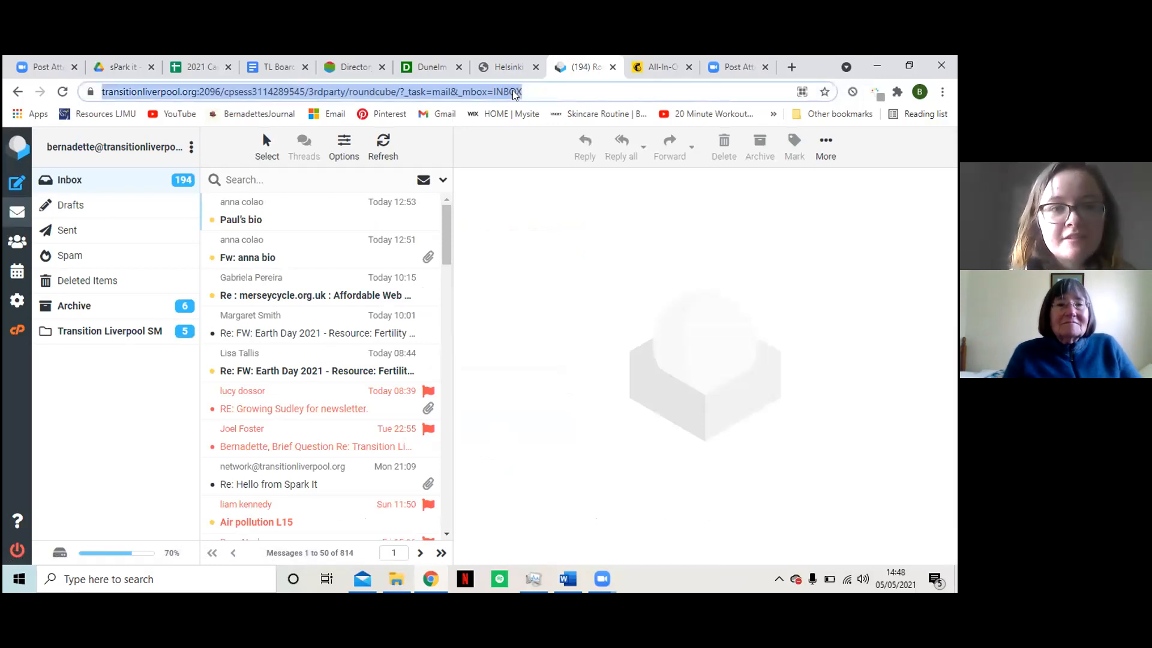
pyautogui.write('tra')
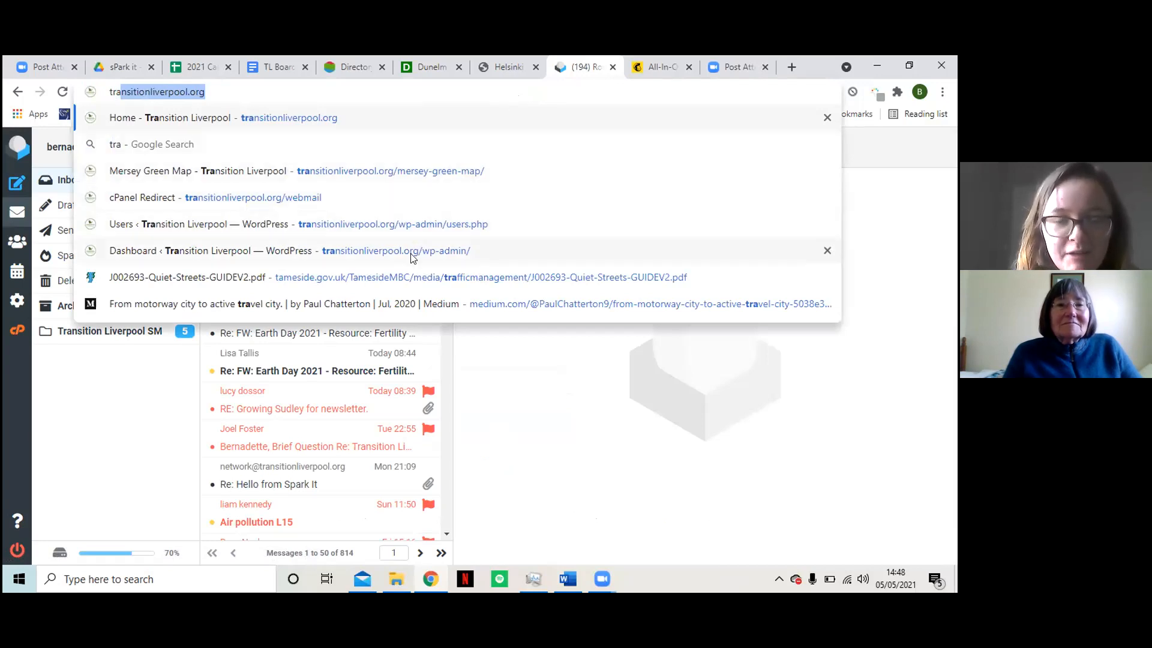
pyautogui.click(384, 251)
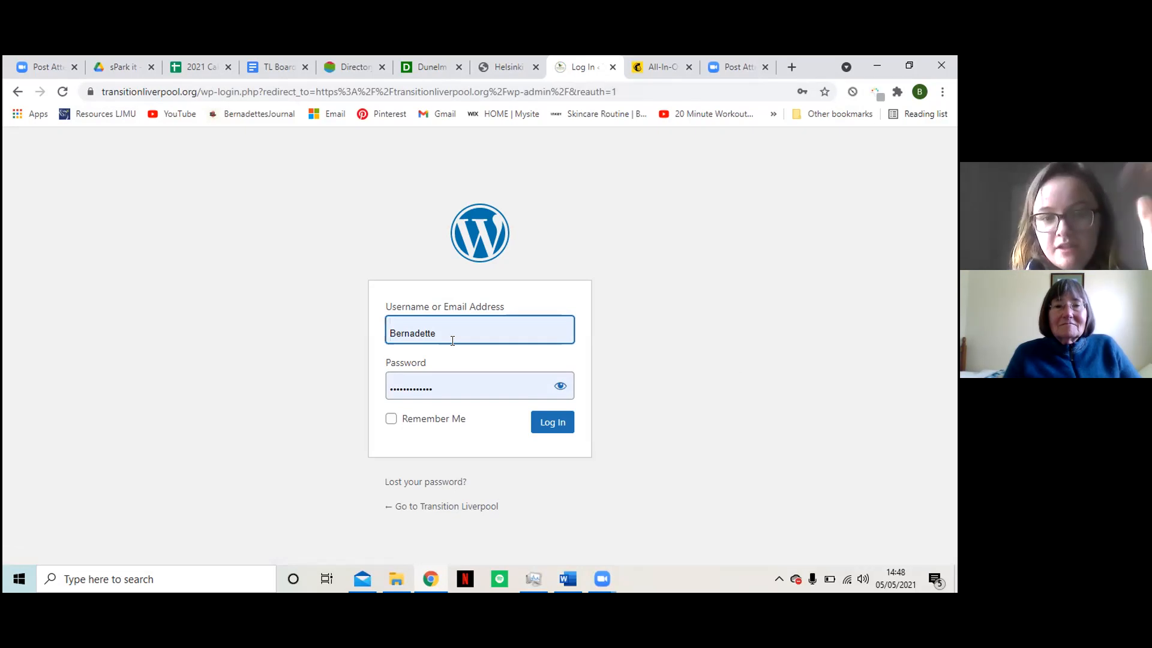
pyautogui.click(552, 421)
pyautogui.click(552, 421)
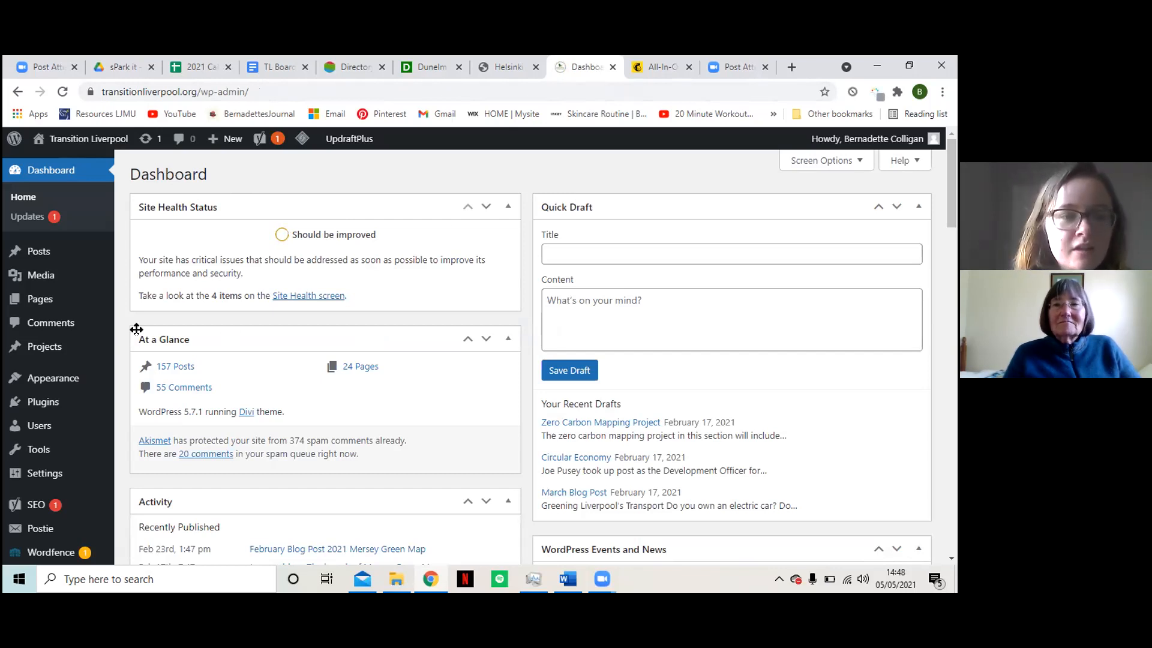
# Open the post "February Blog Post 2021 Mersey Green Map" for editing from the list of all posts.
pyautogui.moveTo(39, 258)
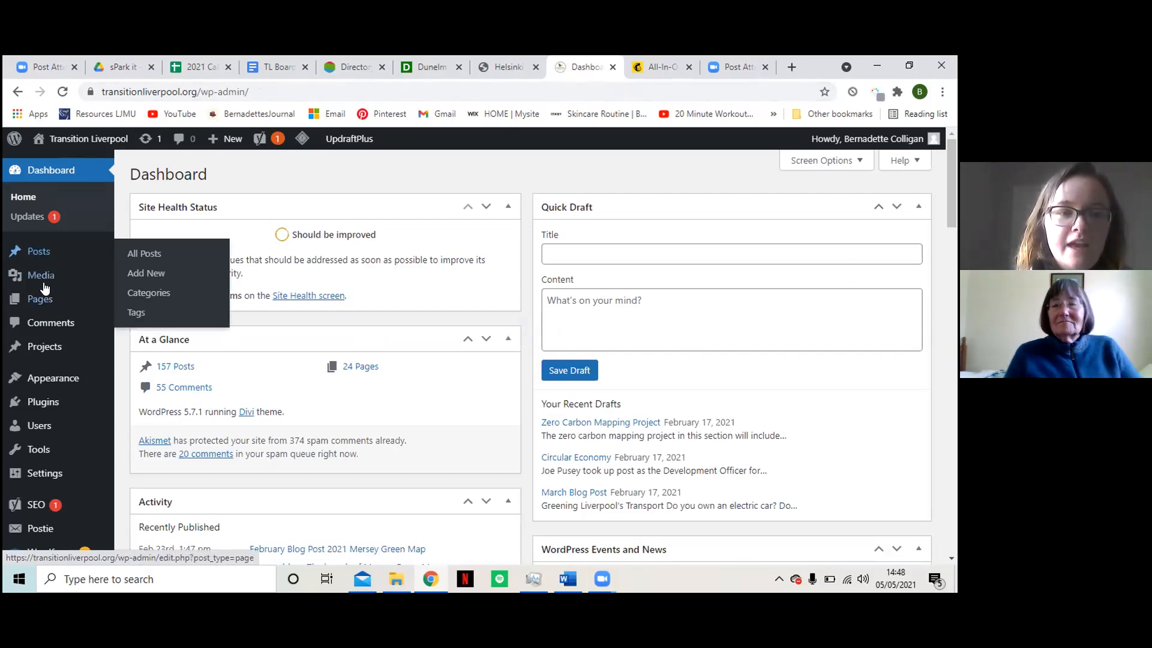
pyautogui.moveTo(47, 301)
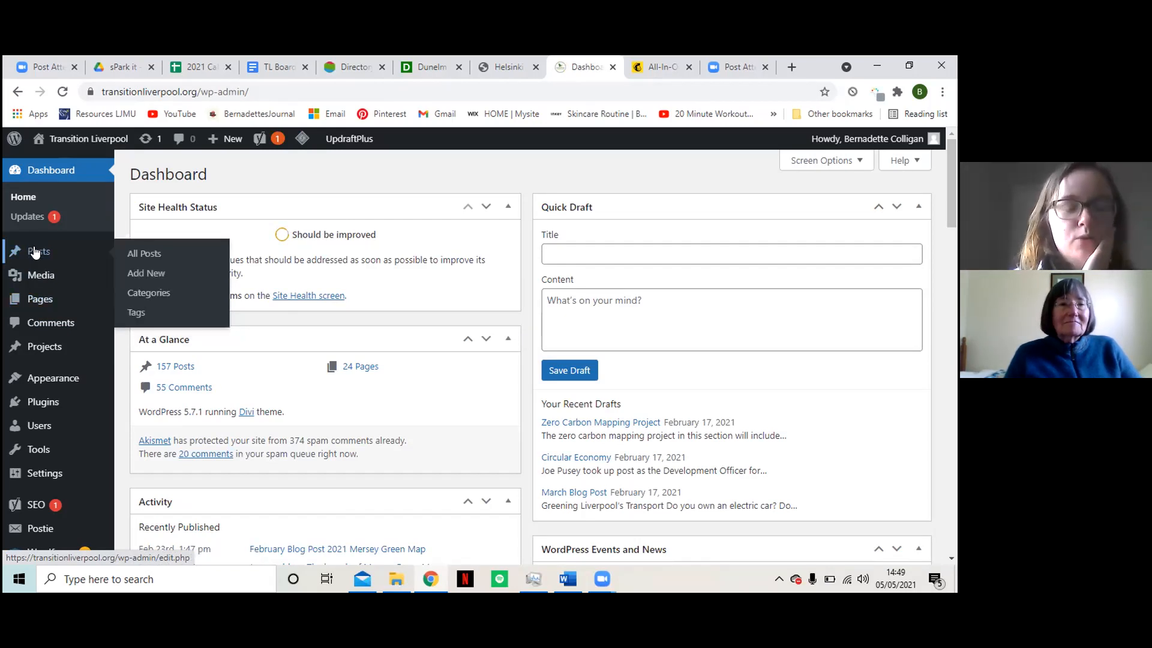
pyautogui.click(158, 256)
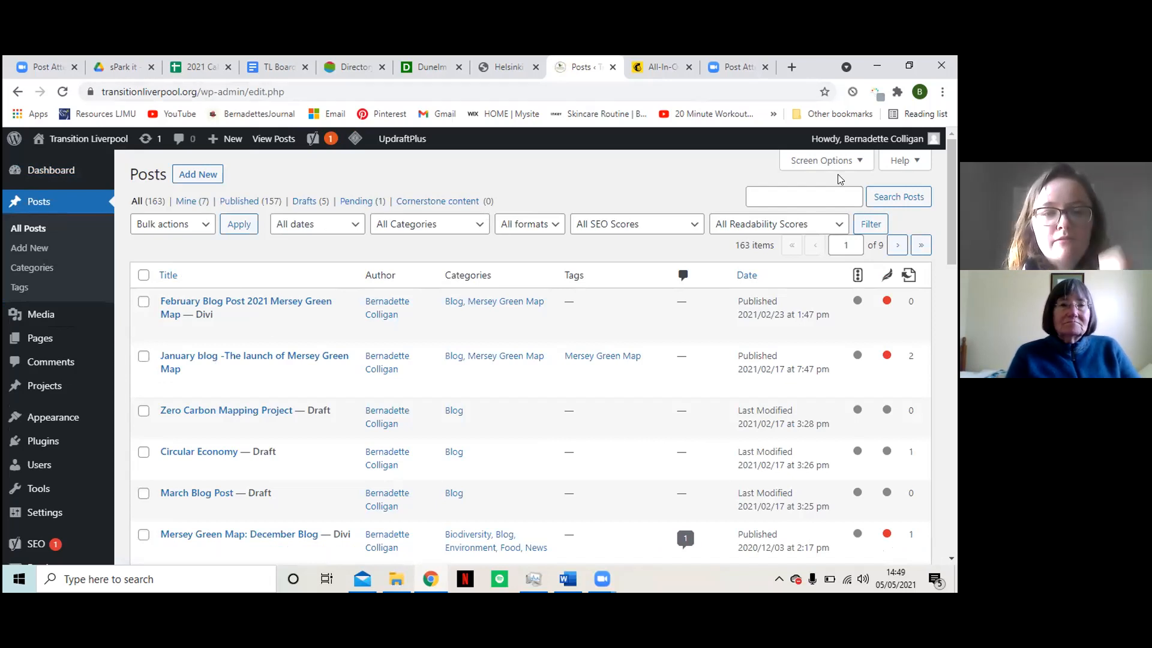
pyautogui.moveTo(196, 333)
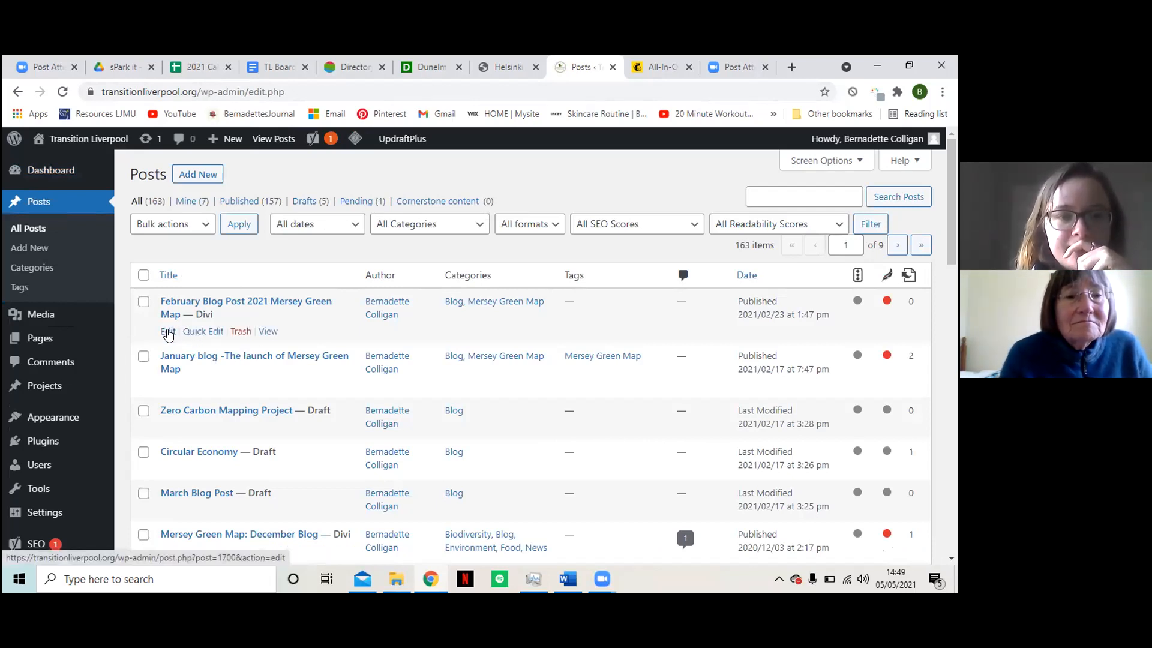
pyautogui.click(168, 332)
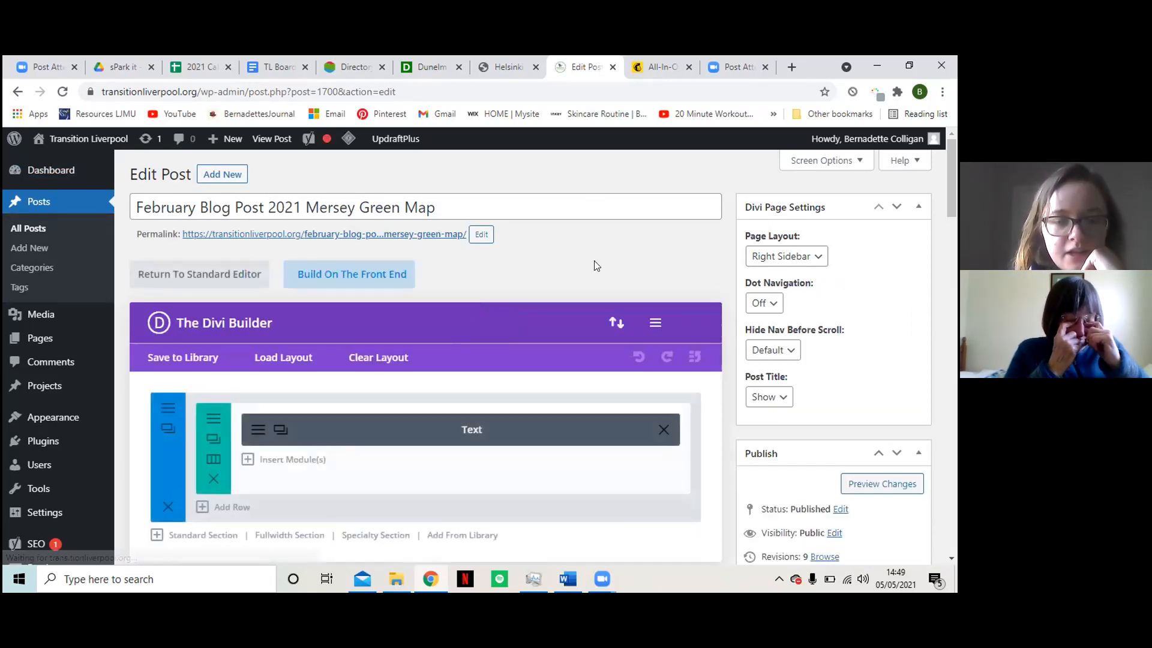
# Review the post's Divi Builder layout and check the option to return to the standard editor, without proceeding.
pyautogui.scroll(-1, 596, 265)
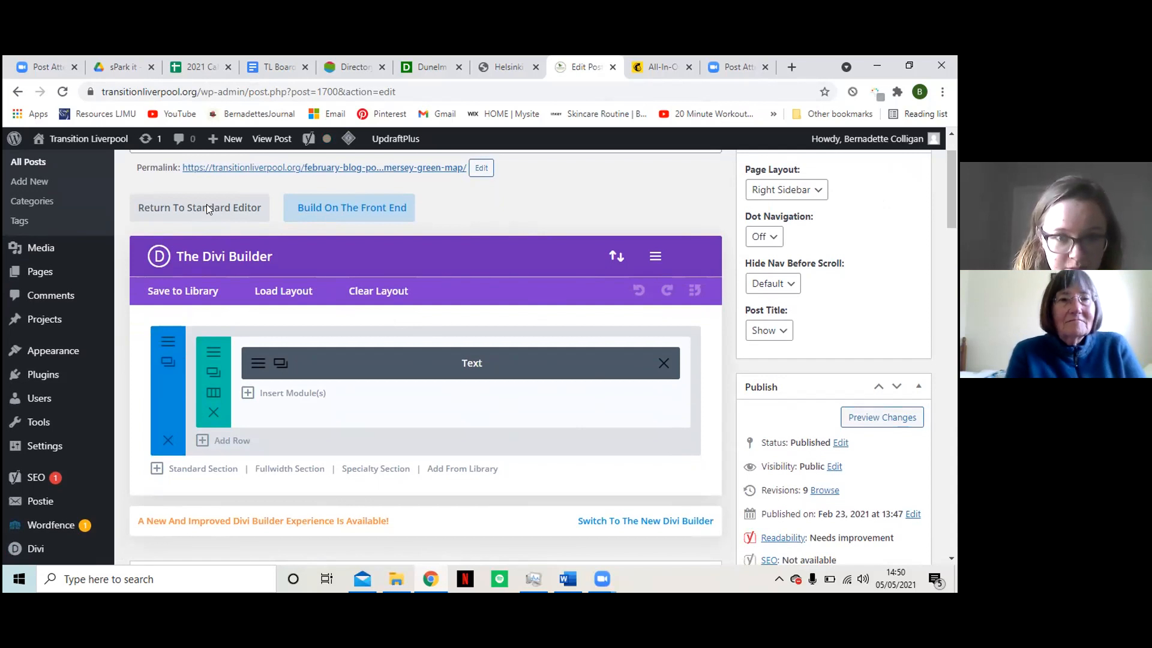
pyautogui.scroll(-3, 426, 314)
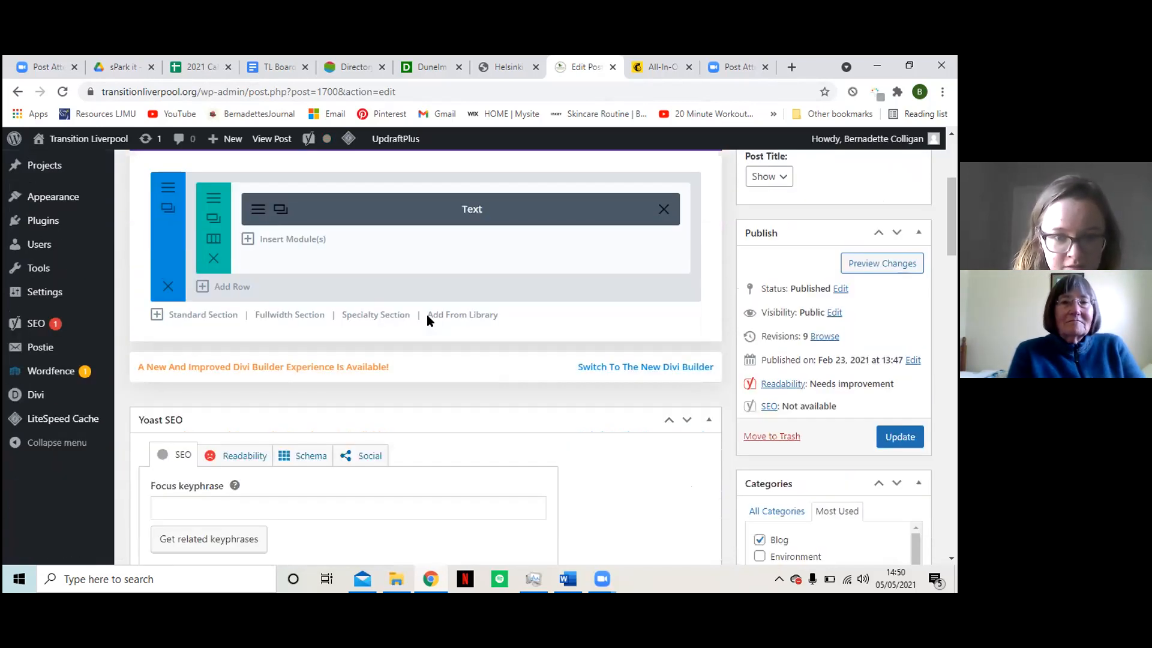
pyautogui.scroll(4, 427, 315)
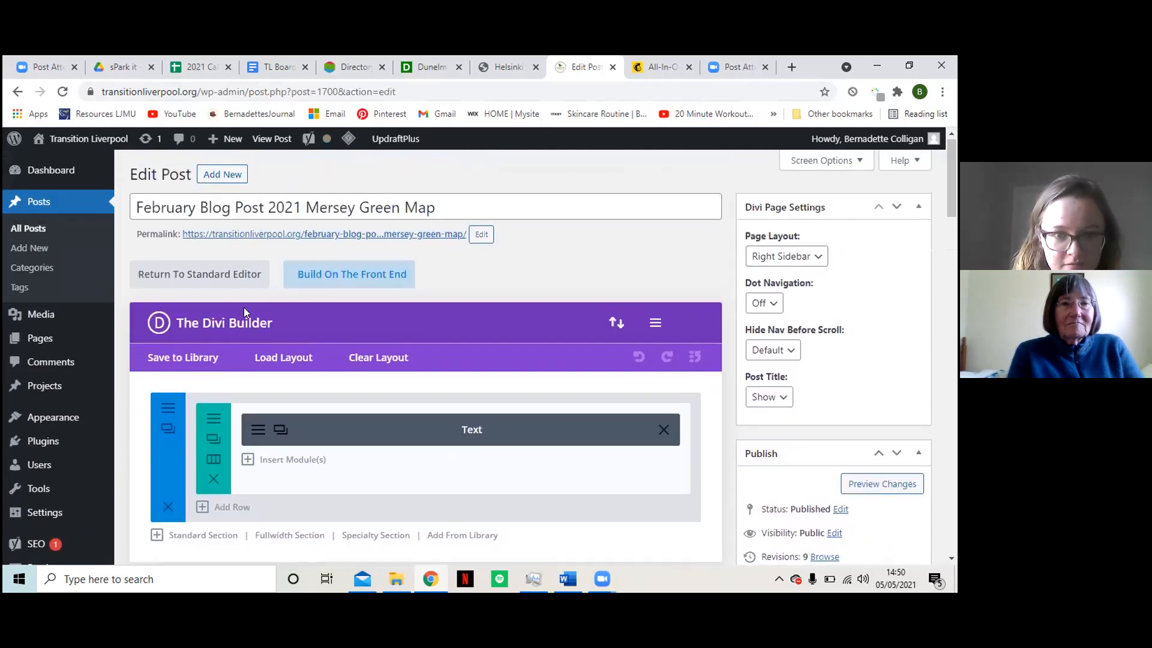
pyautogui.click(208, 274)
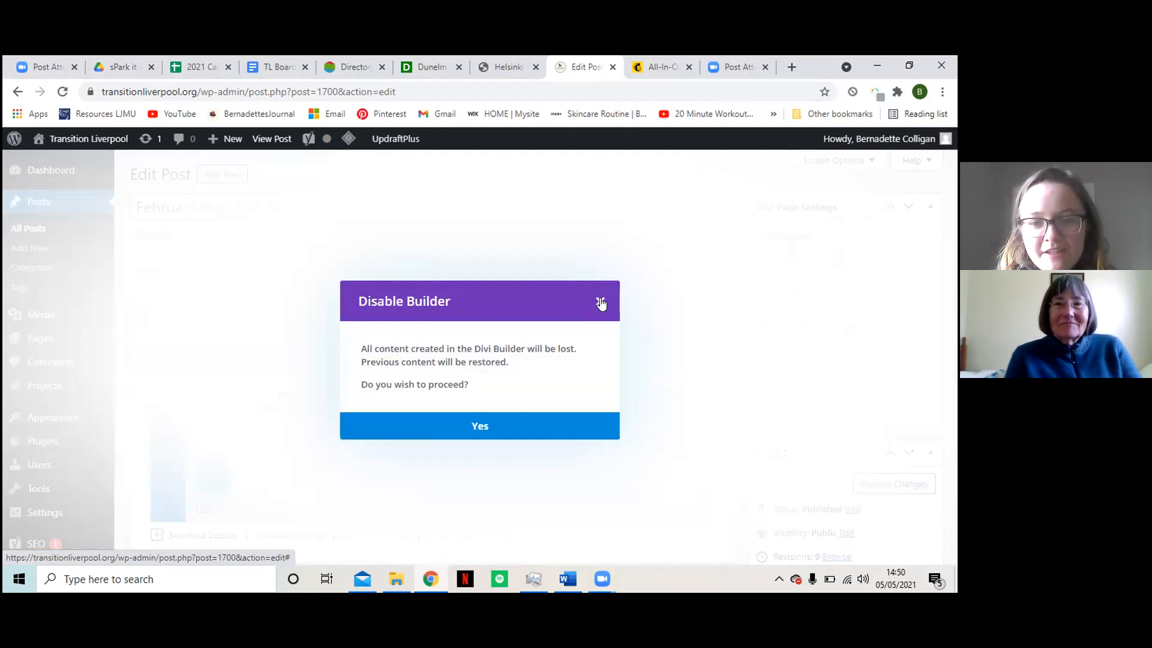
pyautogui.click(601, 302)
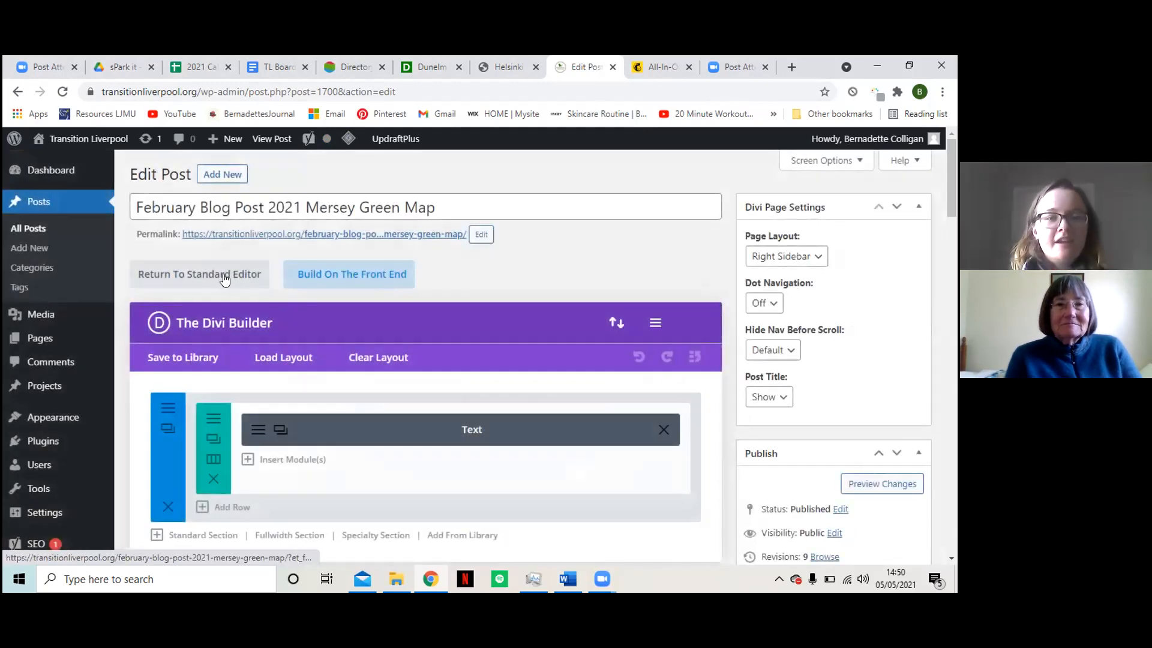
# Open the February blog post in the front-end visual builder.
pyautogui.click(339, 276)
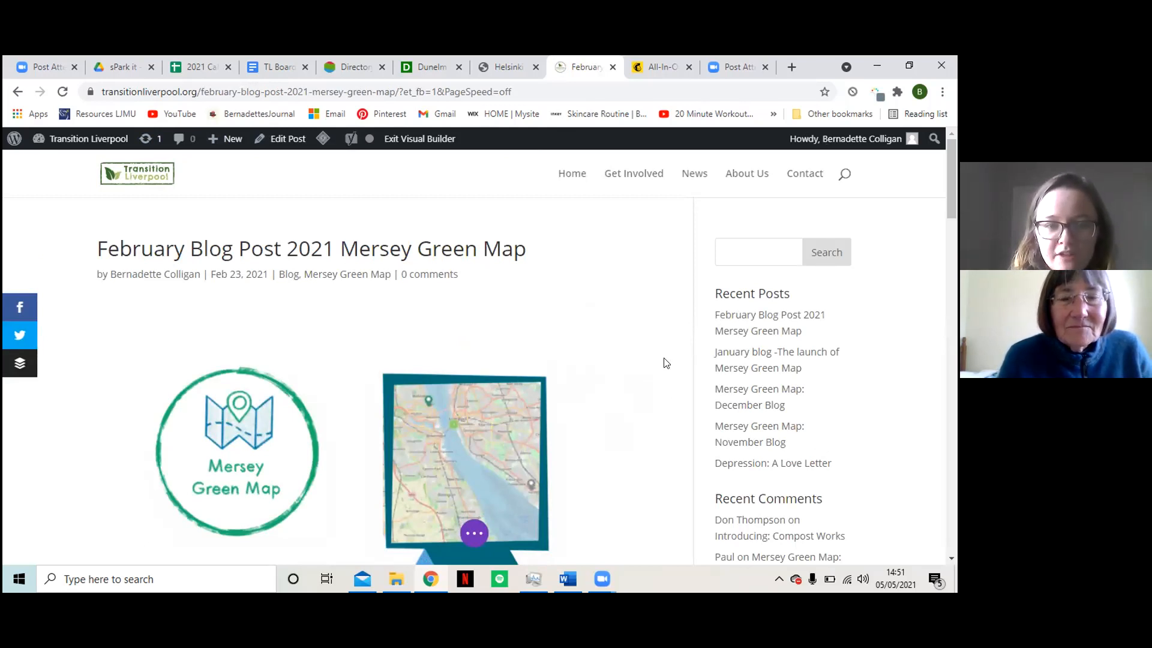
pyautogui.scroll(-3, 664, 363)
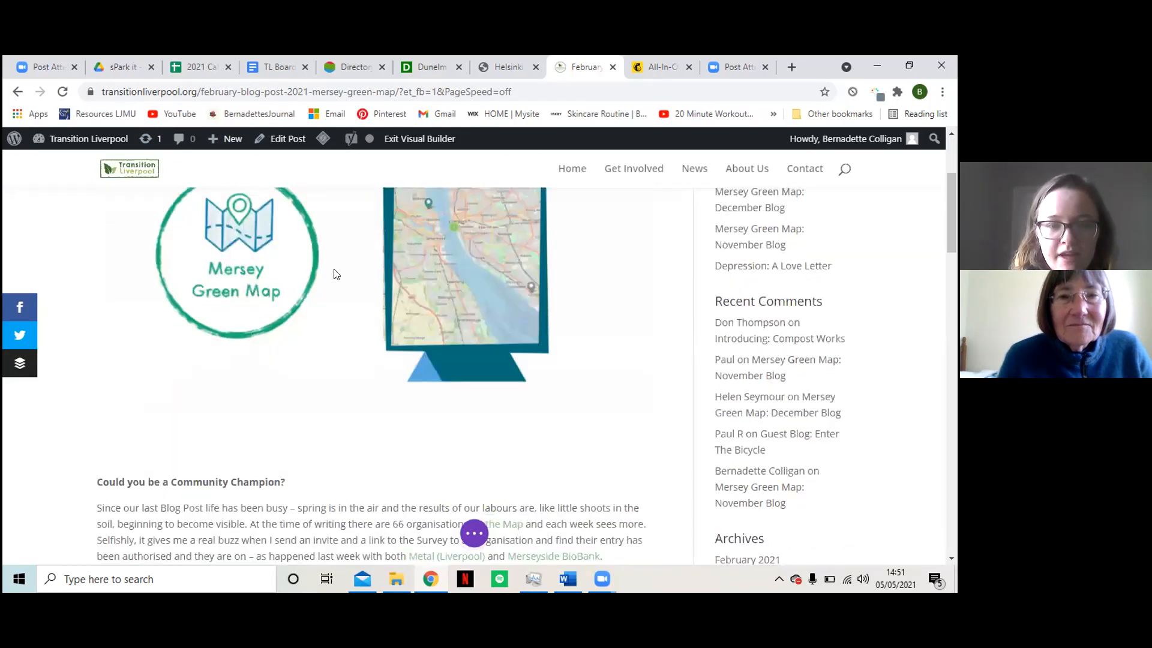
pyautogui.scroll(3, 360, 337)
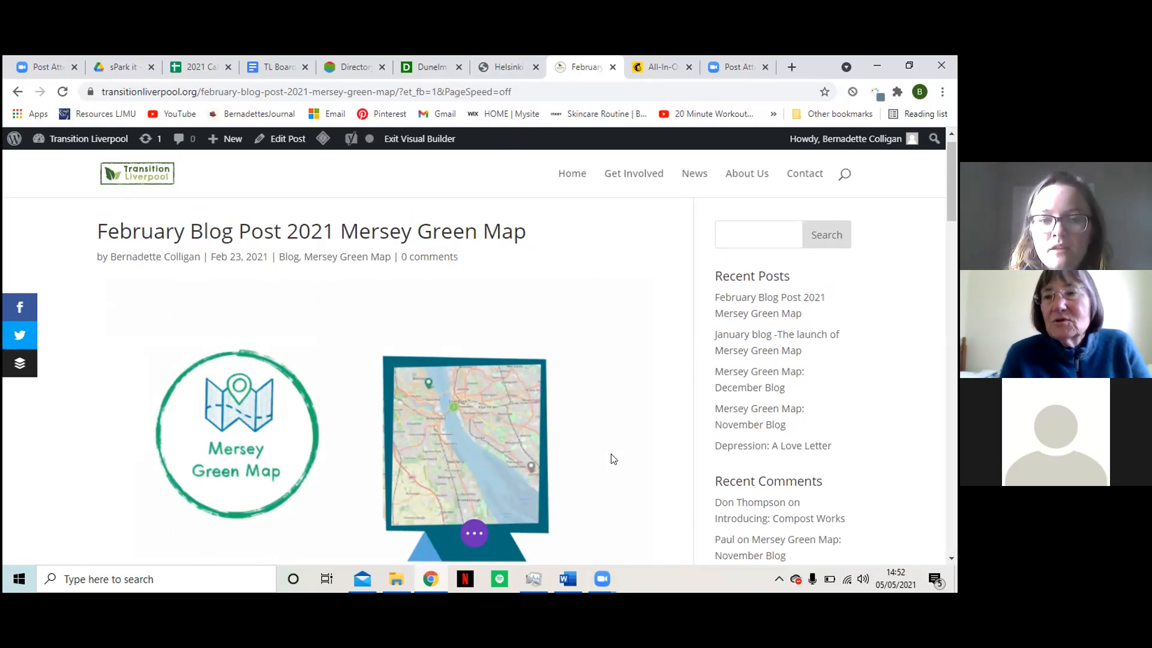
# Examine the post's images and text together with the section, row and module controls in the visual builder.
pyautogui.scroll(-1, 613, 459)
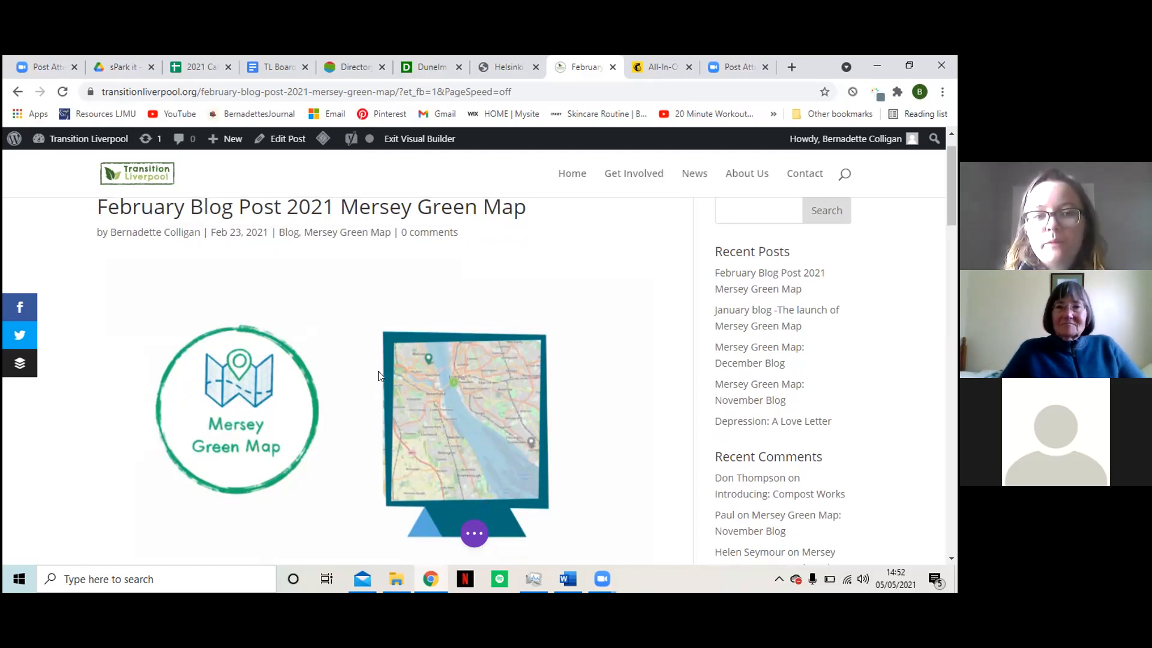
pyautogui.scroll(-1, 630, 362)
pyautogui.scroll(-2, 630, 361)
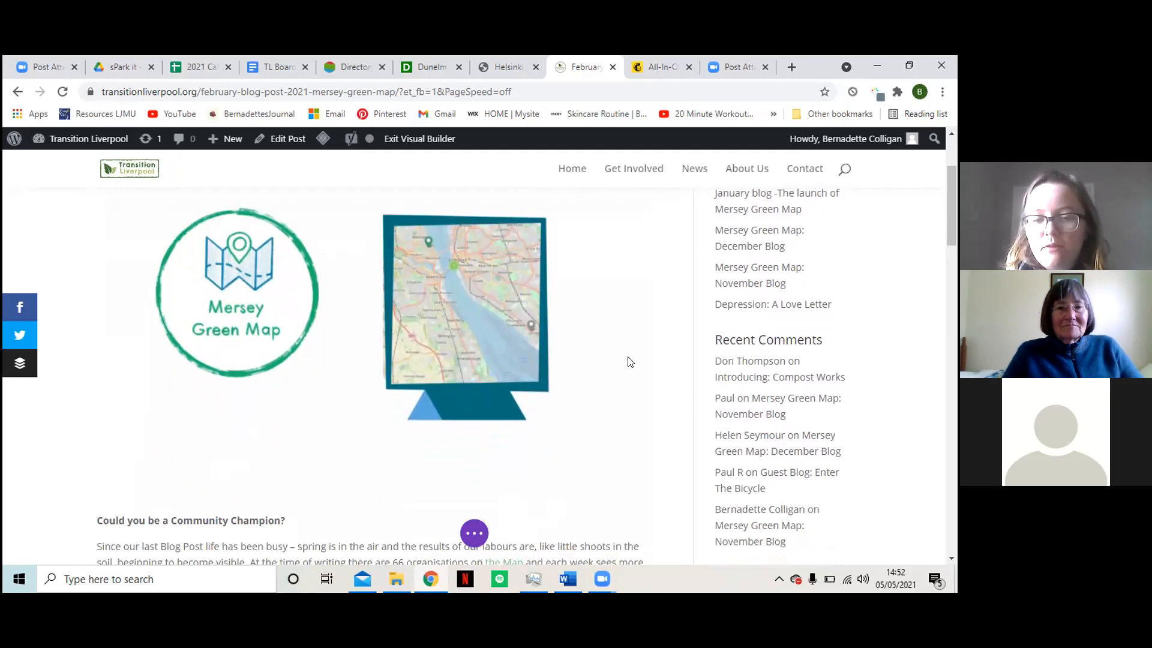
pyautogui.scroll(-1, 630, 362)
pyautogui.scroll(-1, 630, 362)
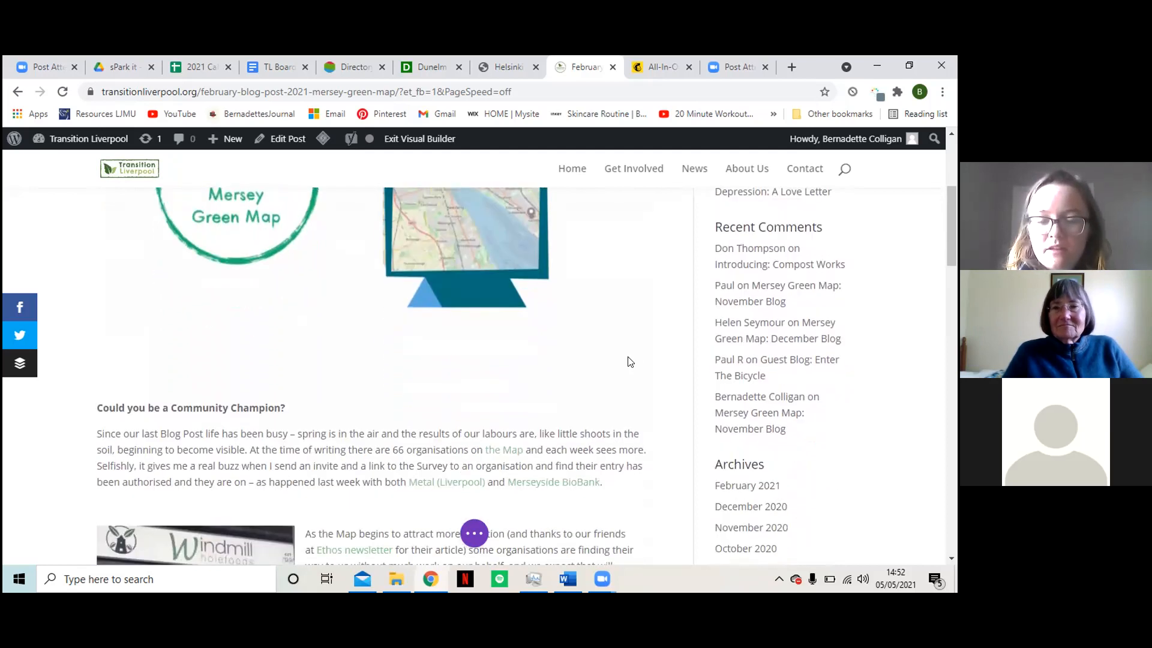
pyautogui.moveTo(627, 355)
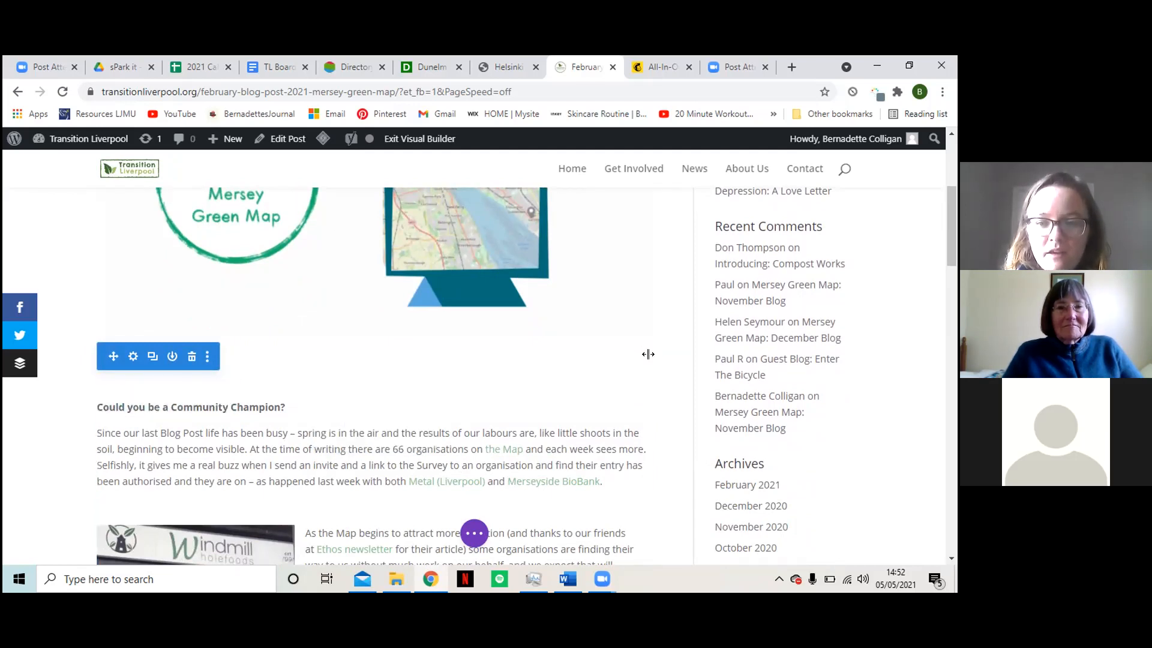
pyautogui.scroll(-1, 607, 414)
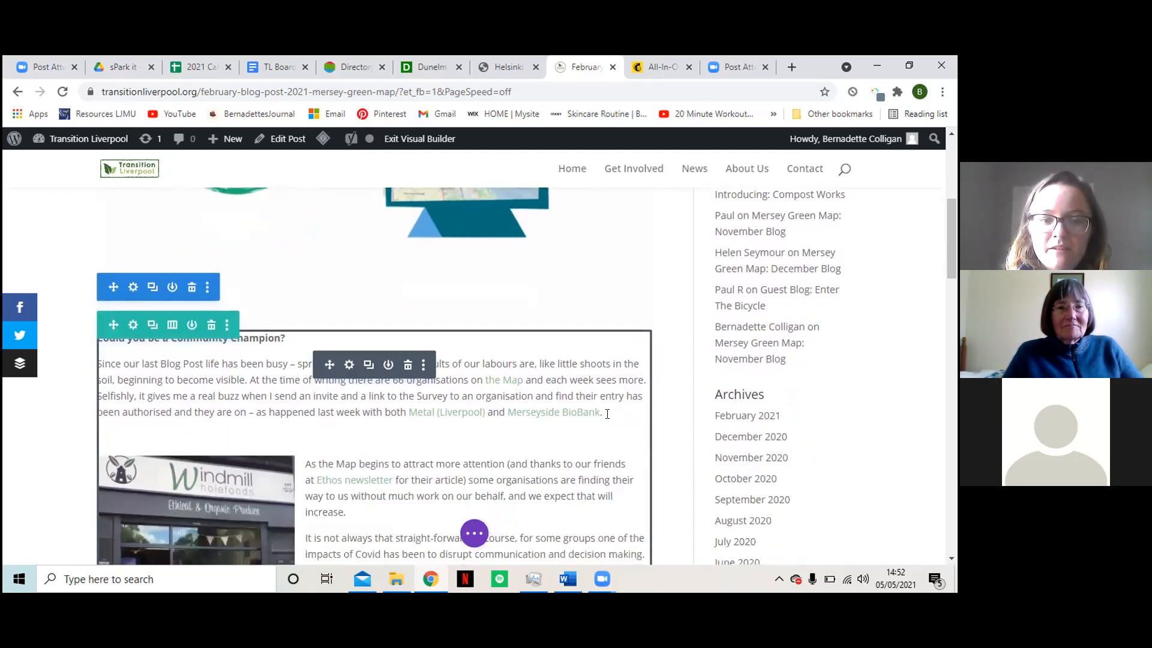
pyautogui.scroll(-1, 607, 414)
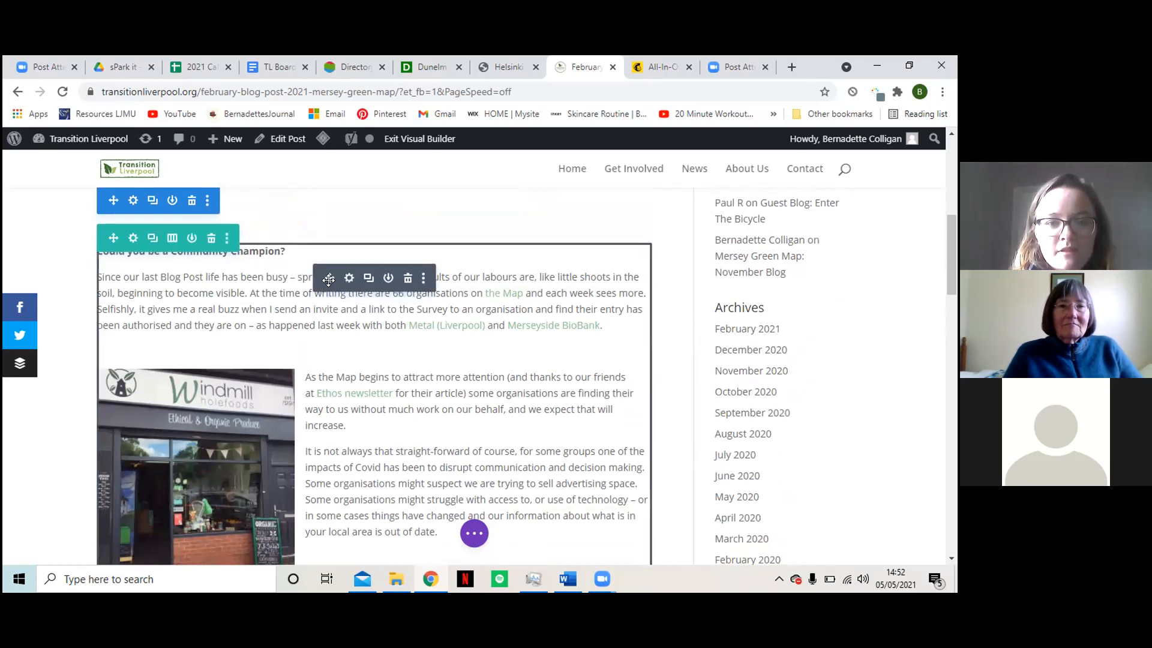
pyautogui.scroll(-6, 376, 396)
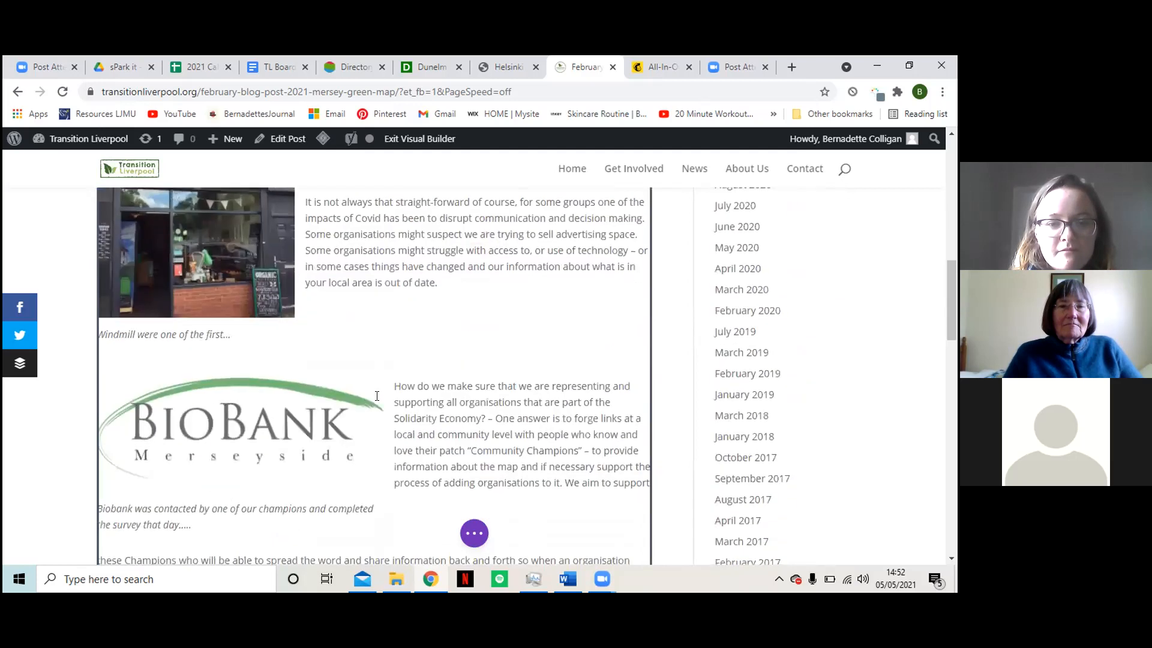
pyautogui.scroll(6, 377, 396)
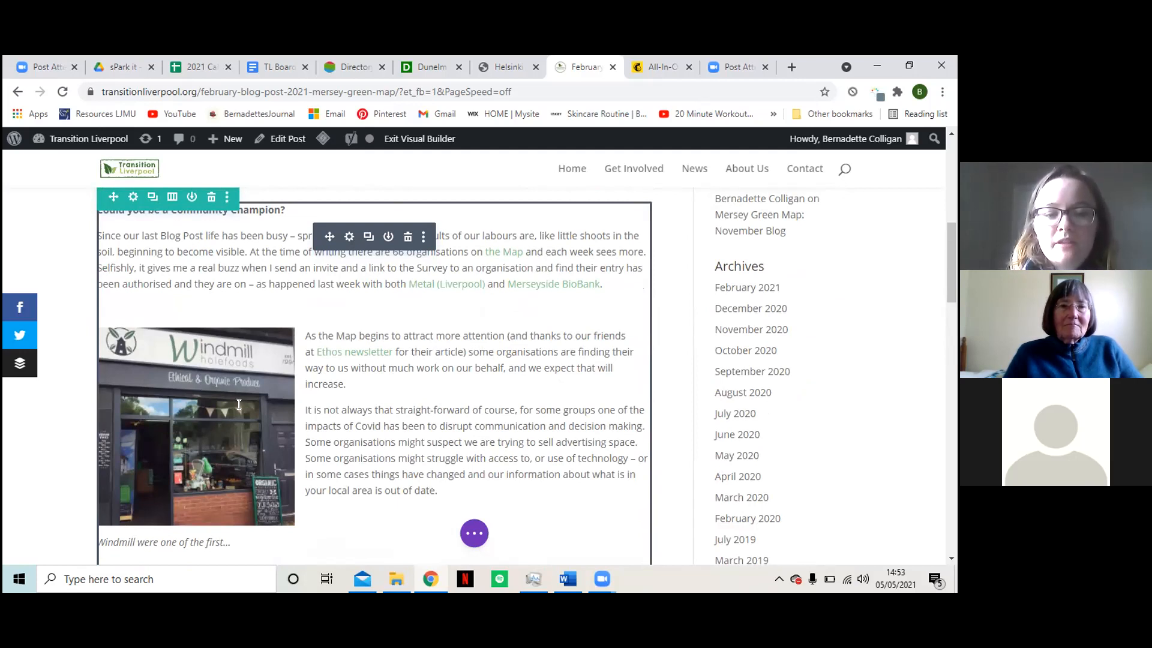
# Inspect the link address behind the words "Ethos newsletter" in the paragraph beside the Windmill photo, and close it unchanged.
pyautogui.doubleClick(304, 334)
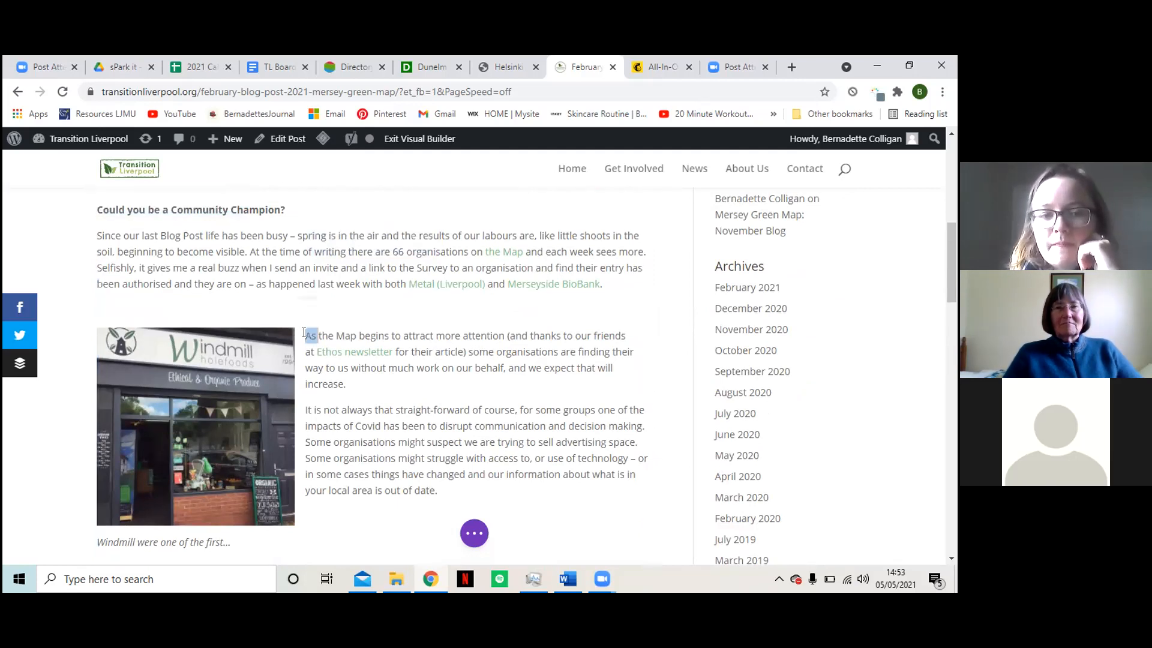
pyautogui.click(334, 335)
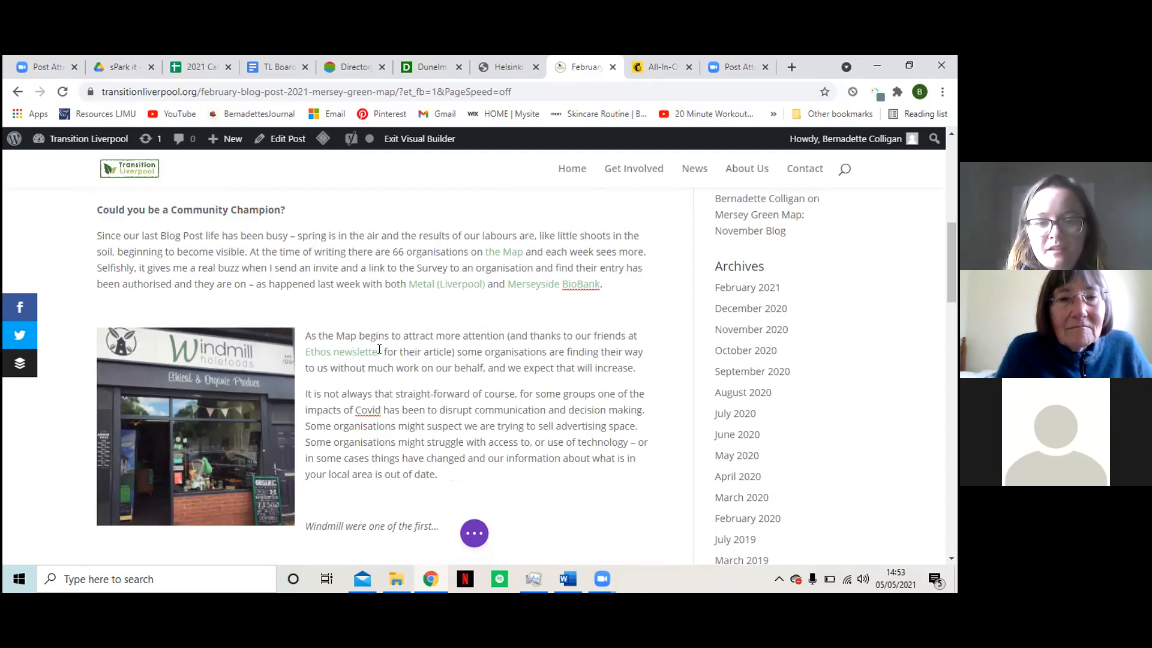
pyautogui.moveTo(381, 351); pyautogui.dragTo(303, 350)
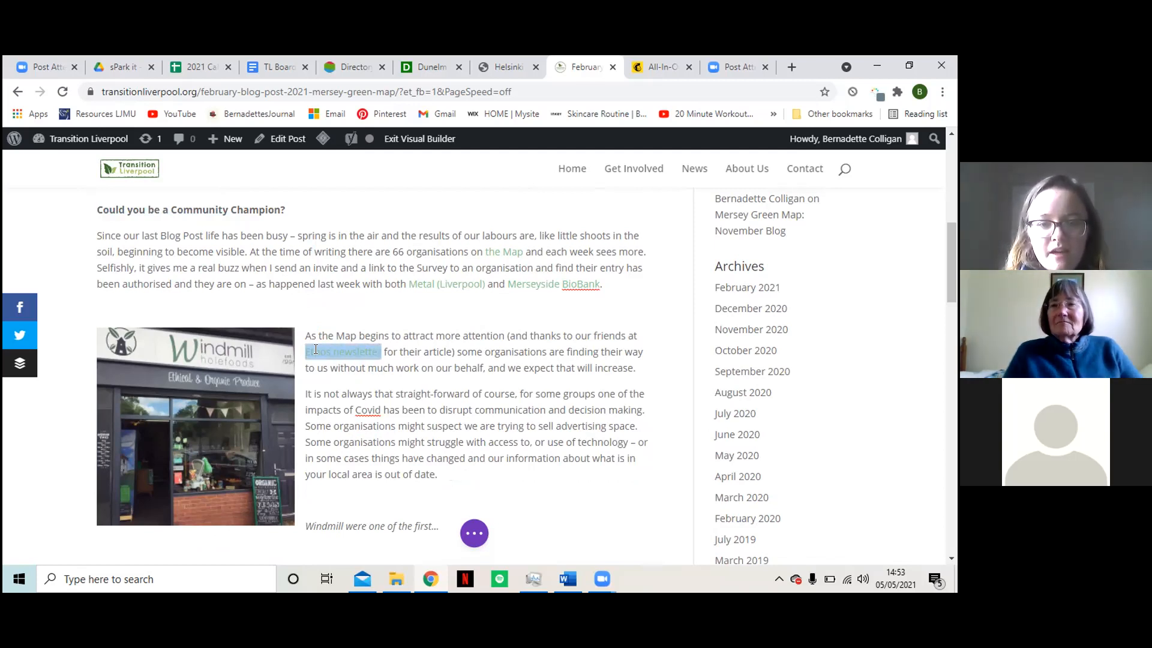
pyautogui.click(337, 353)
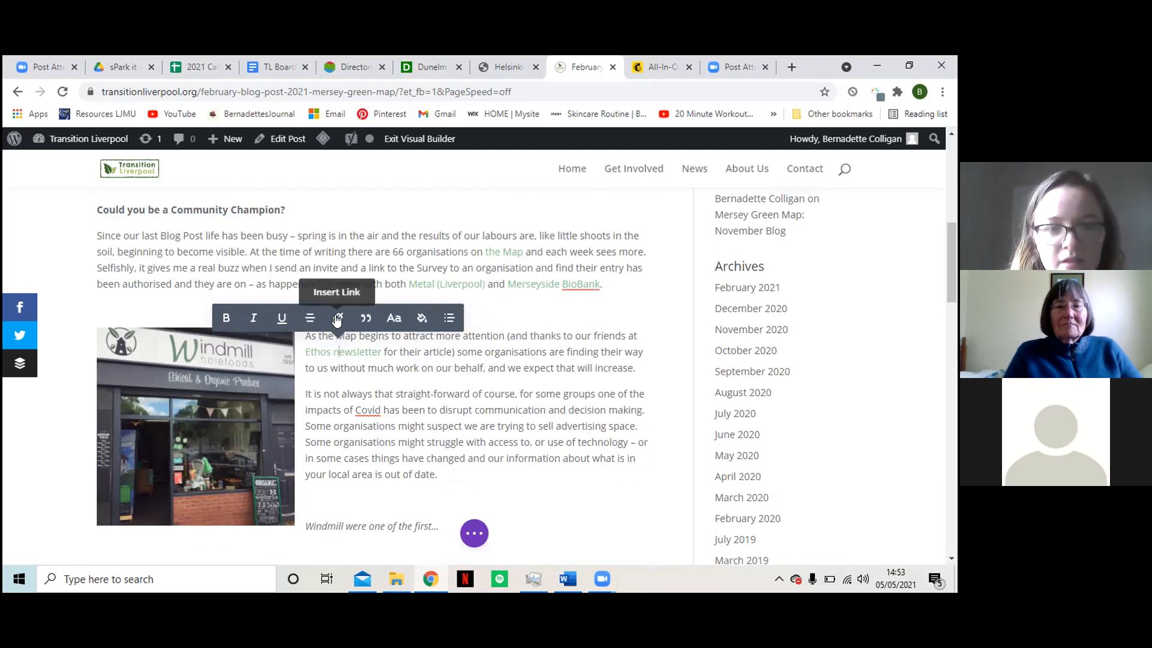
pyautogui.moveTo(381, 350); pyautogui.dragTo(318, 350)
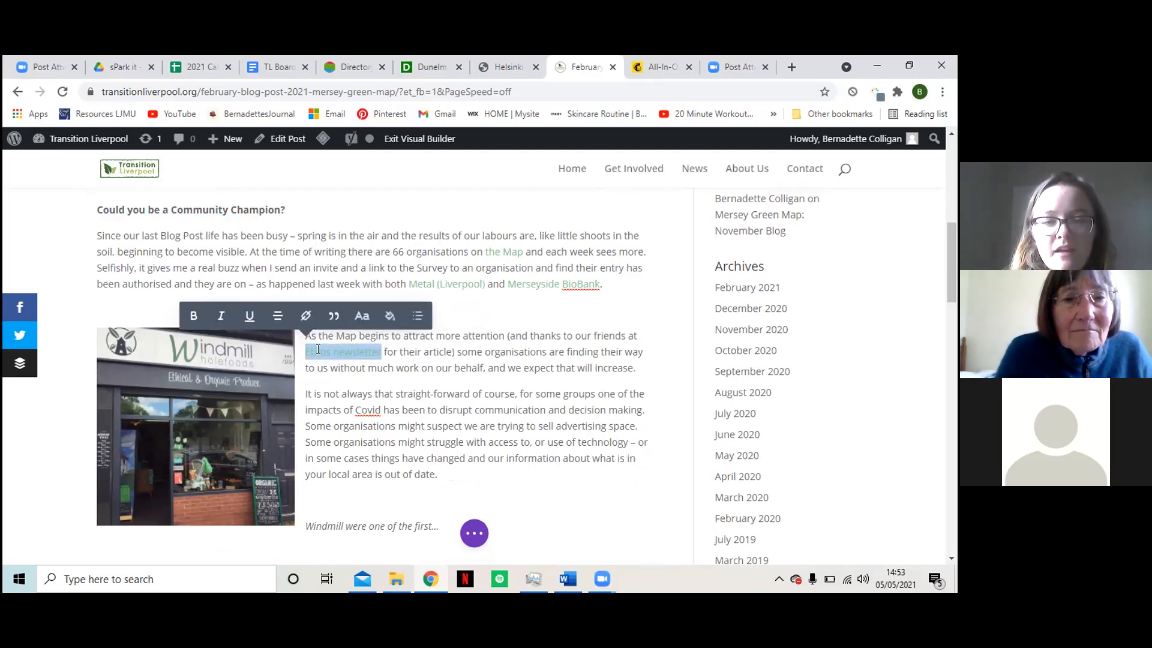
pyautogui.click(304, 318)
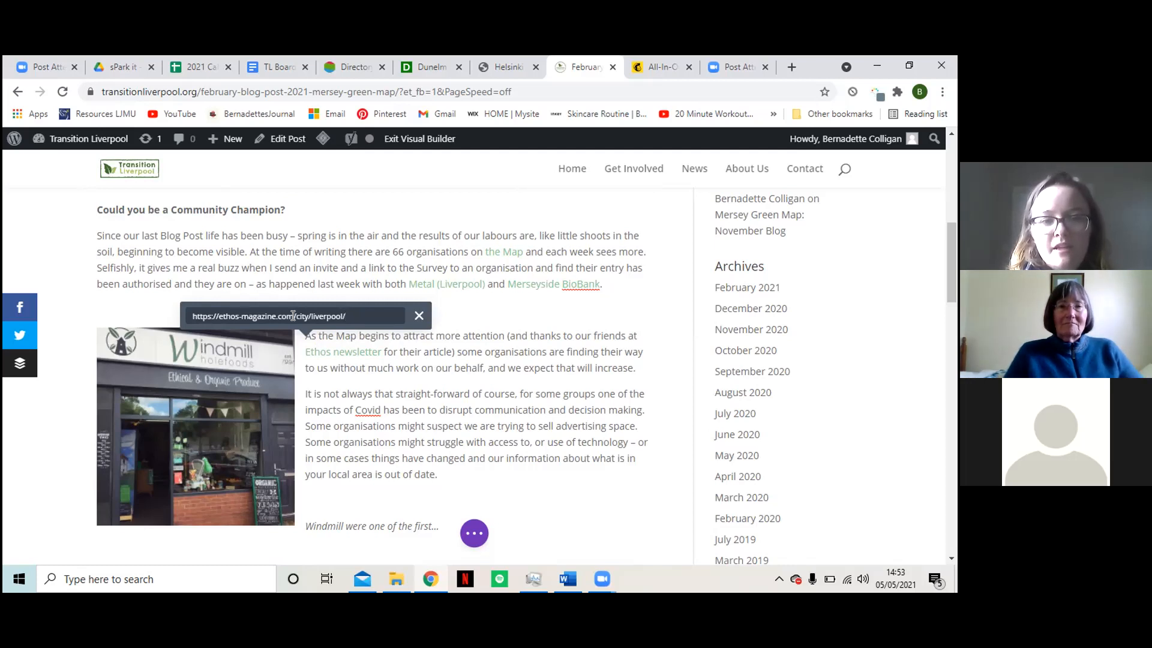
pyautogui.click(419, 315)
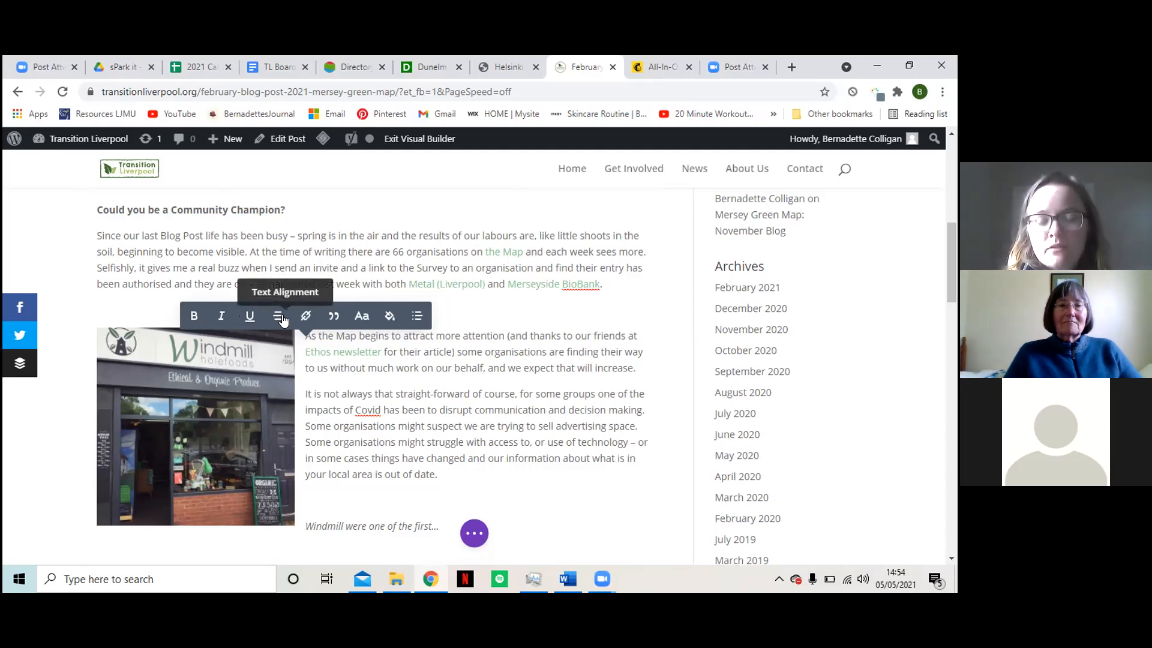
pyautogui.click(518, 354)
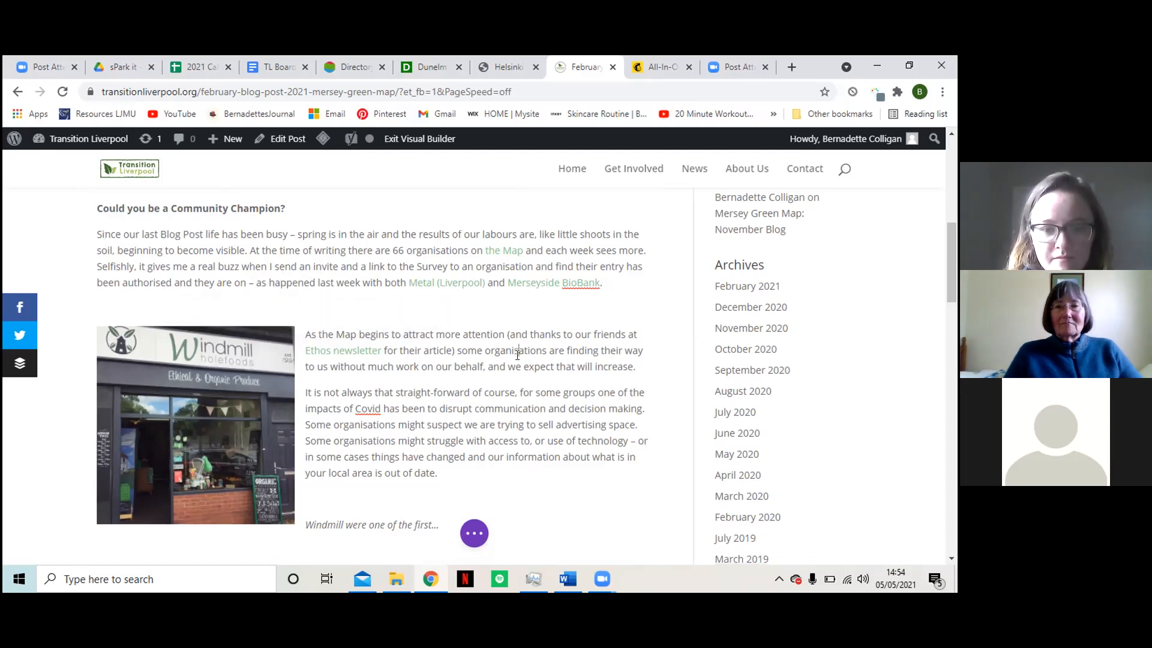
pyautogui.scroll(-1, 517, 354)
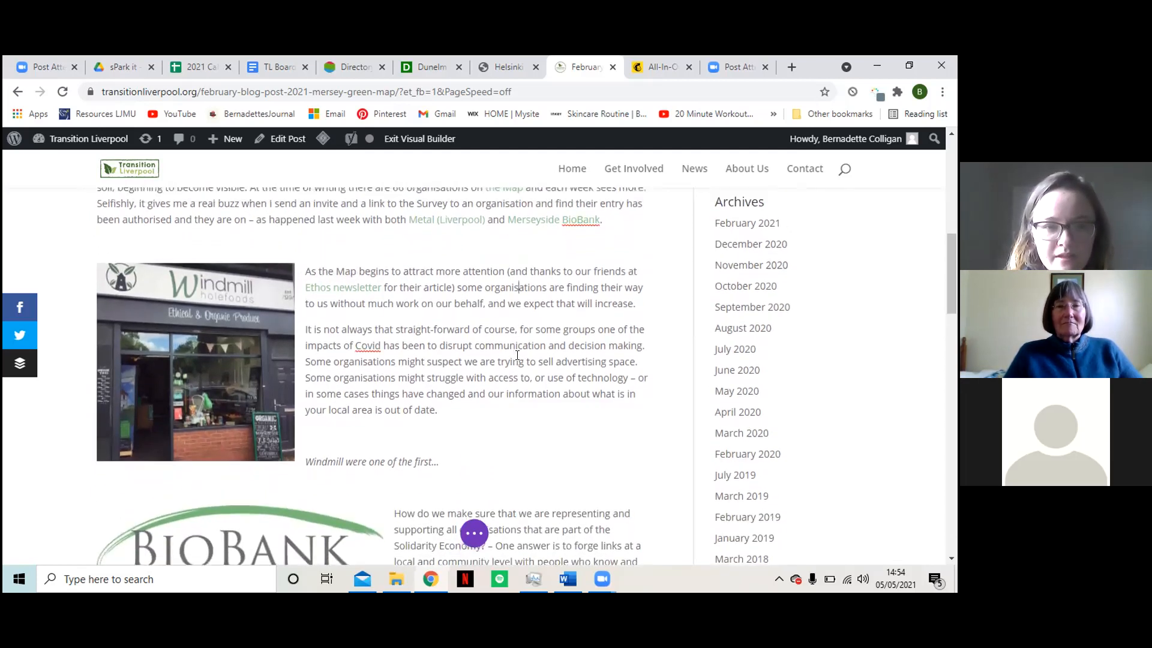
pyautogui.scroll(2, 517, 354)
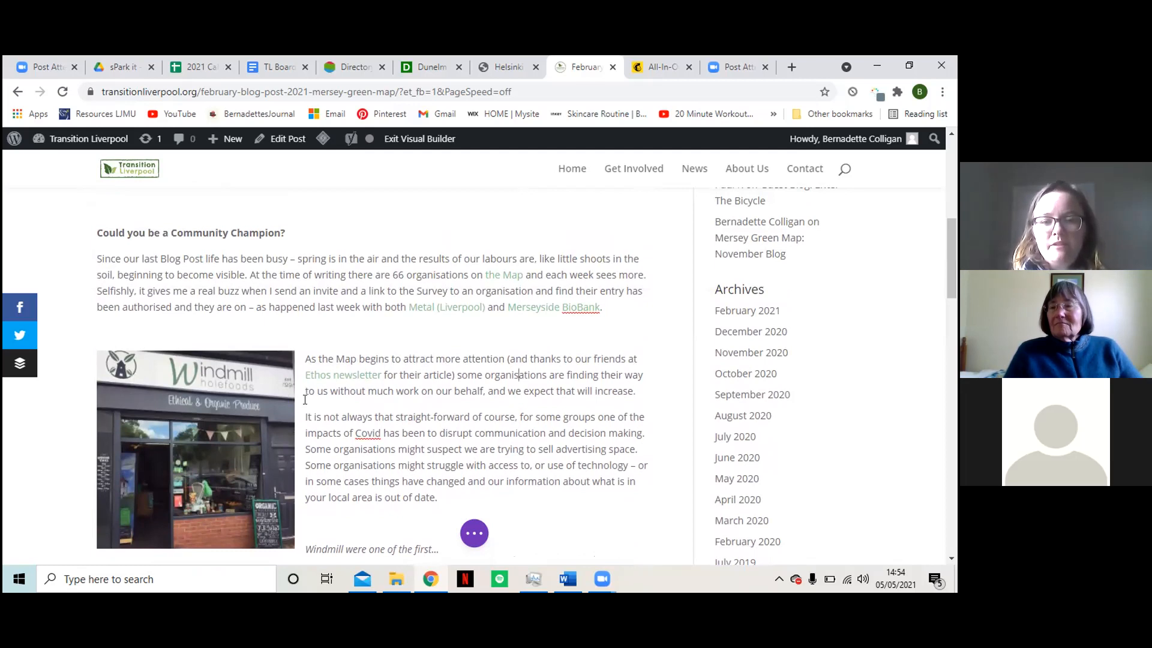
# Inspect the link address behind the contact email in the paragraph beside the Tool Library image, and close it unchanged.
pyautogui.scroll(-2, 437, 400)
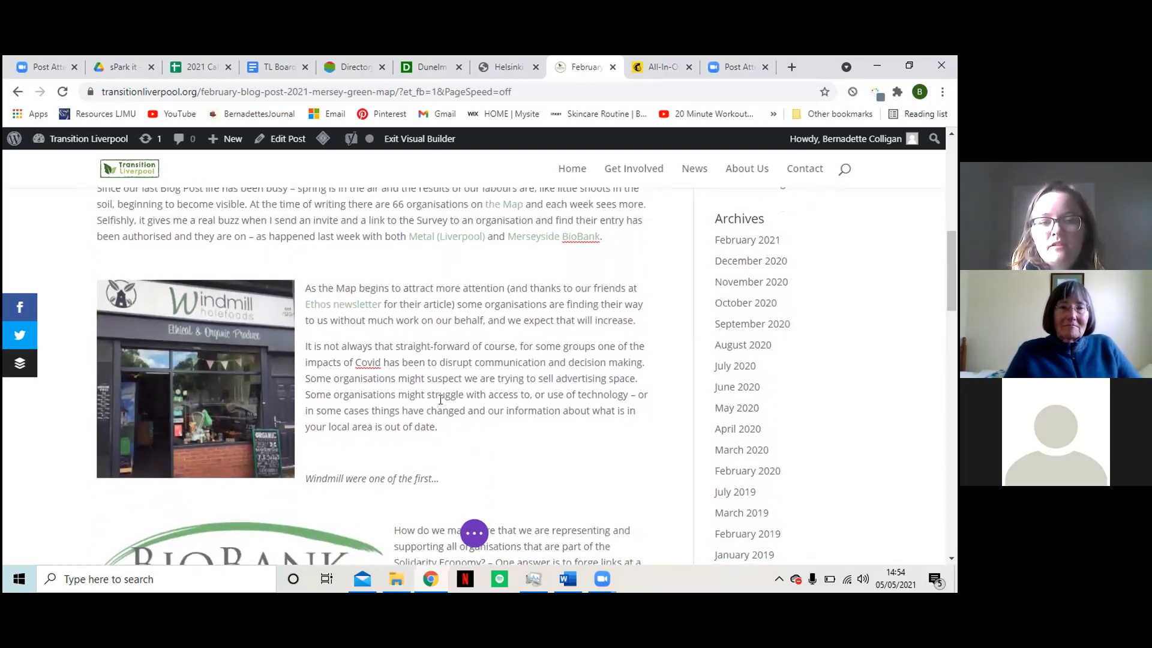
pyautogui.scroll(-1, 441, 400)
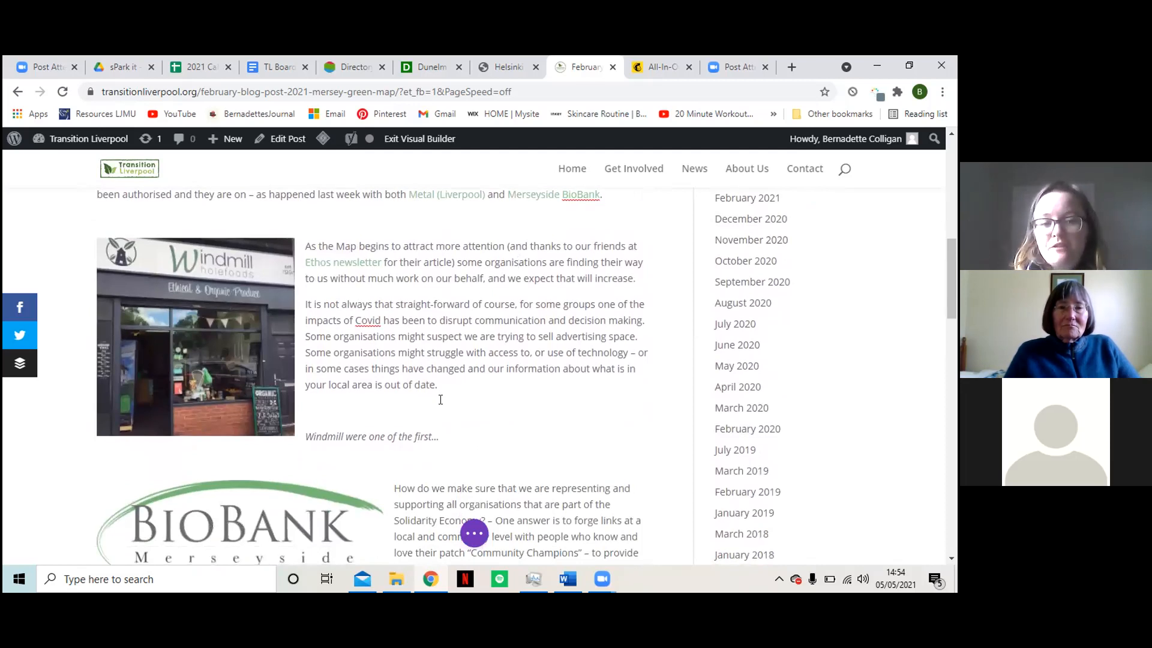
pyautogui.scroll(-2, 441, 400)
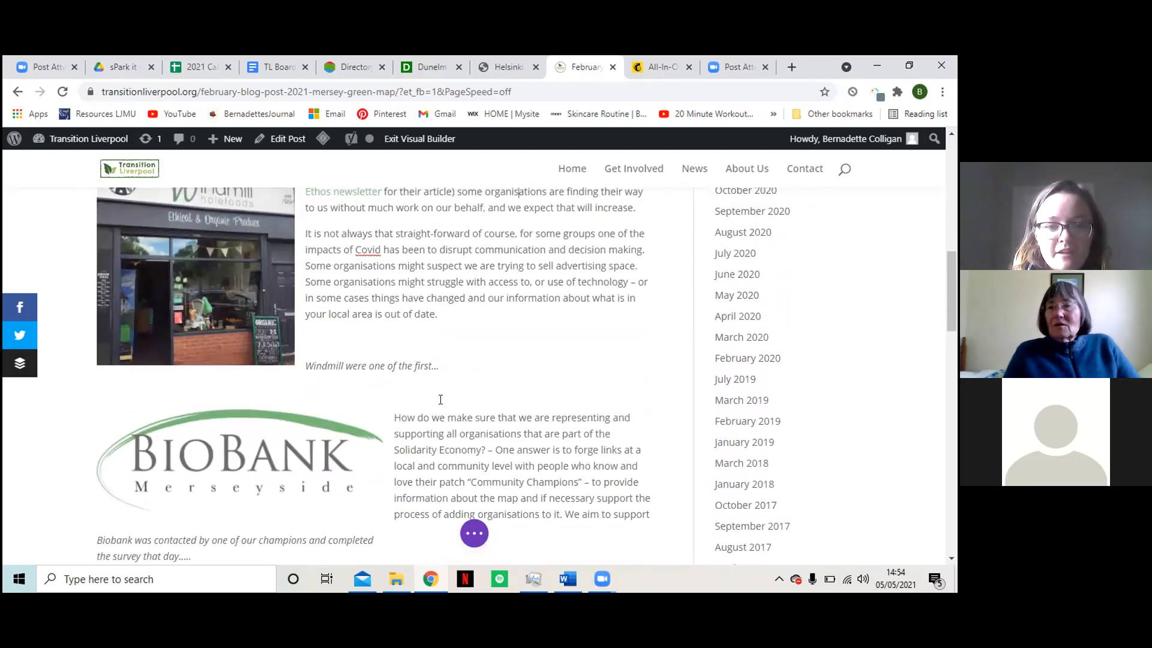
pyautogui.scroll(2, 440, 400)
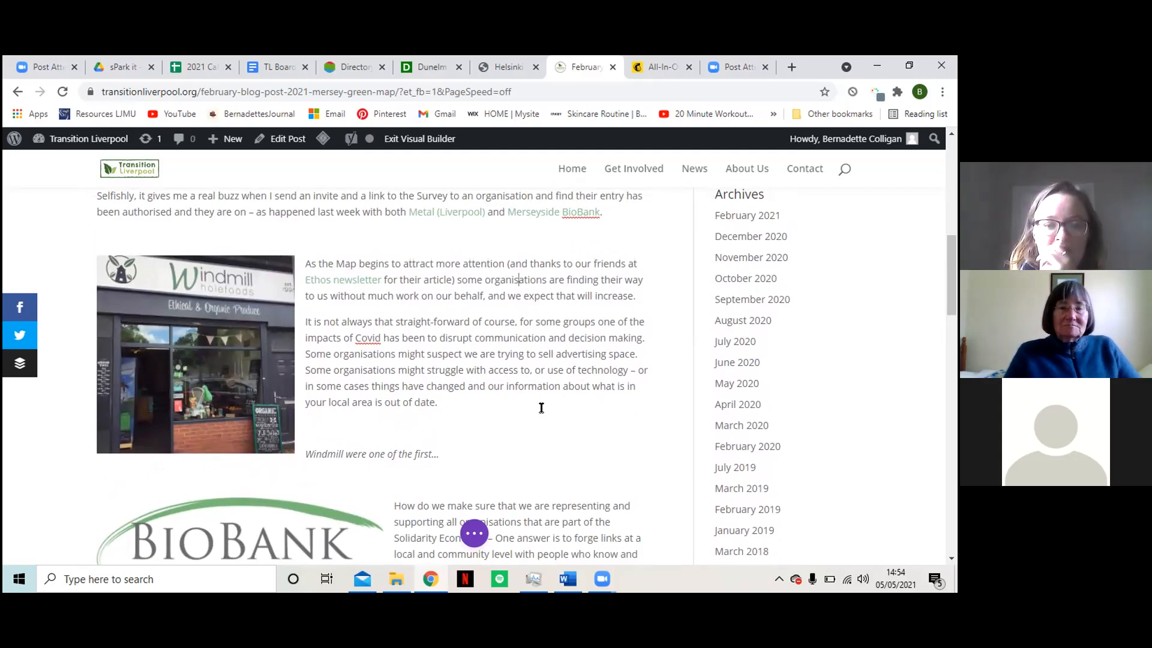
pyautogui.scroll(-3, 541, 408)
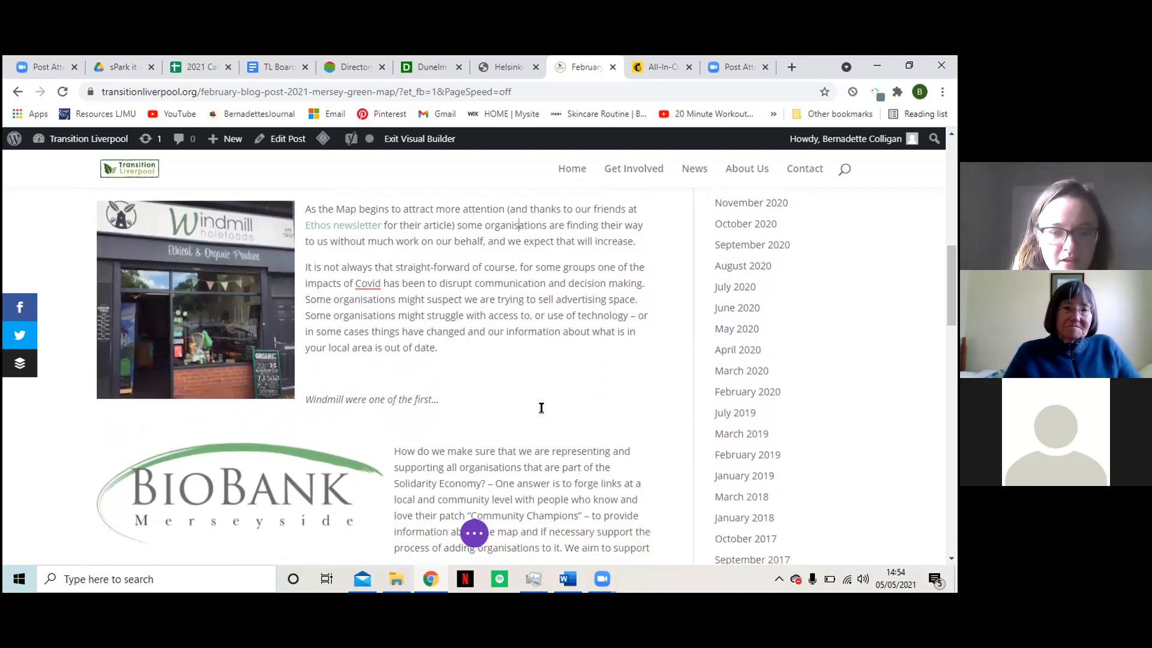
pyautogui.scroll(-2, 541, 408)
pyautogui.scroll(-5, 541, 408)
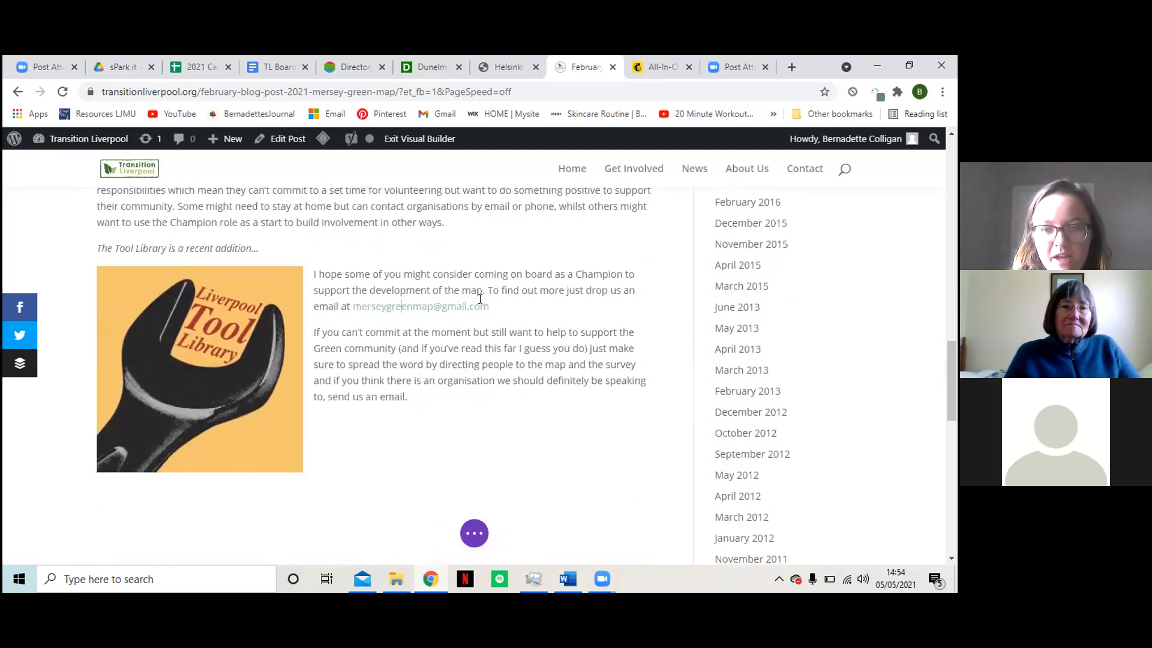
pyautogui.moveTo(489, 306); pyautogui.dragTo(354, 307)
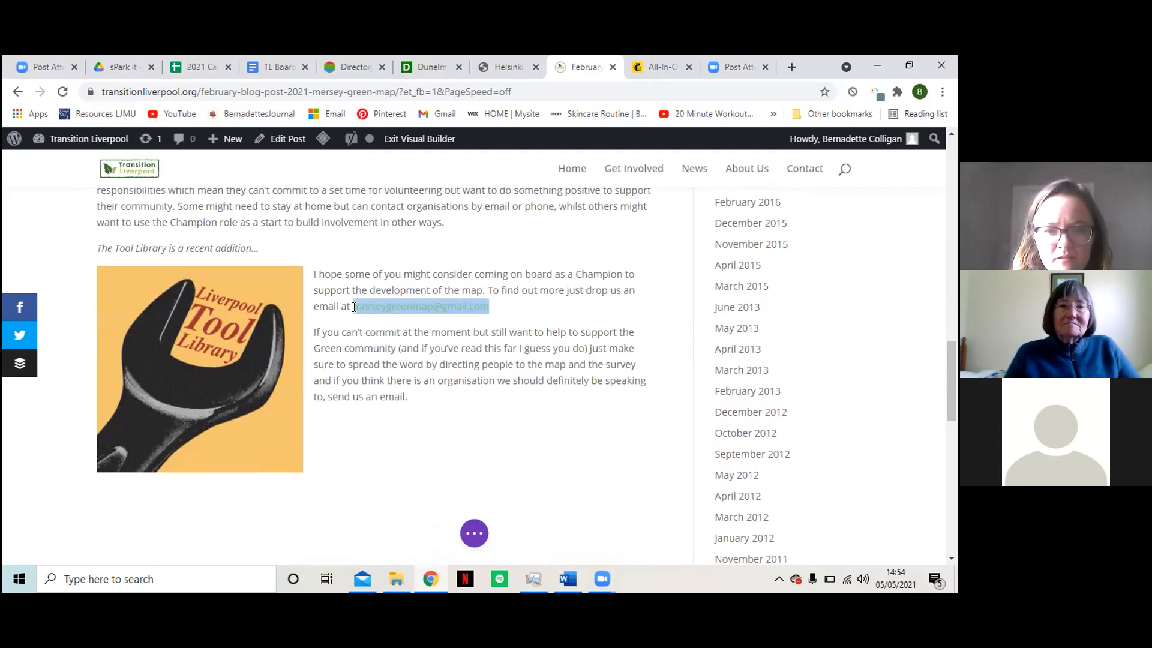
pyautogui.click(349, 270)
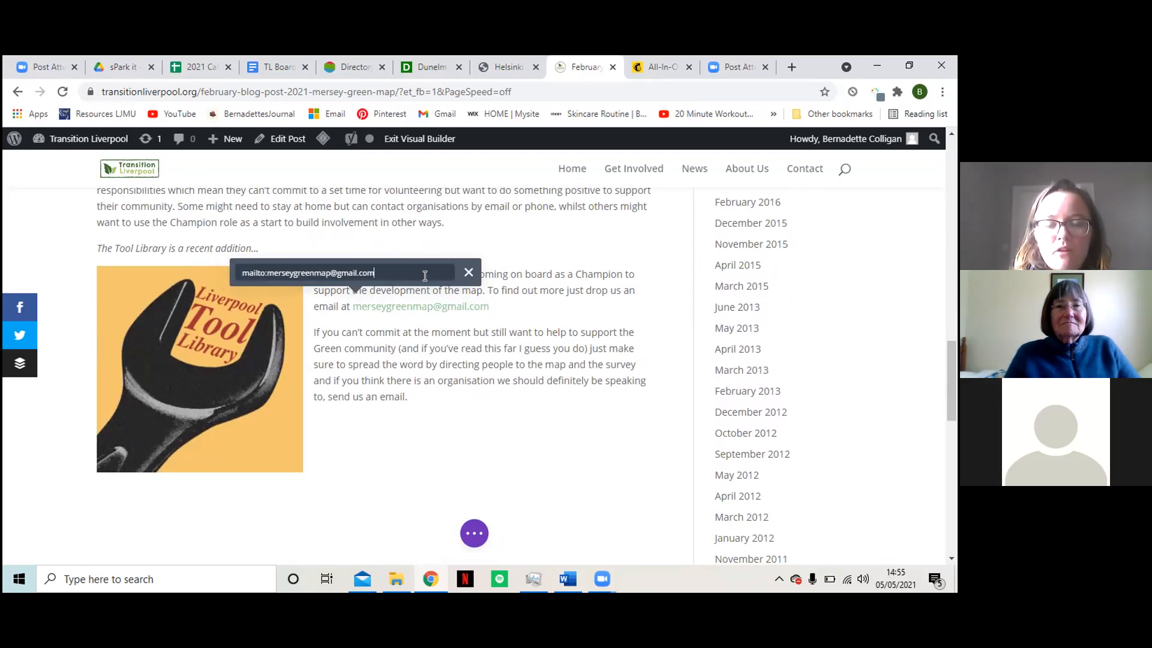
pyautogui.click(468, 272)
# Open the settings of the text module that starts with "Could you be a Community Champion?".
pyautogui.scroll(1, 518, 386)
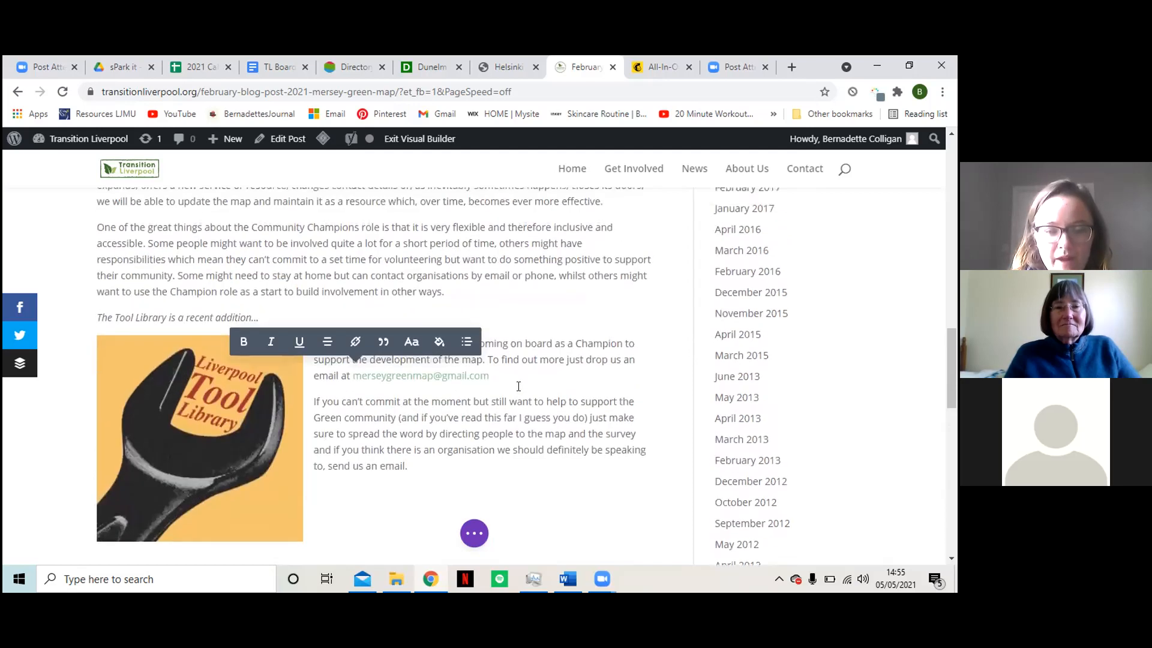
pyautogui.scroll(-4, 518, 385)
pyautogui.scroll(4, 518, 385)
pyautogui.scroll(6, 519, 385)
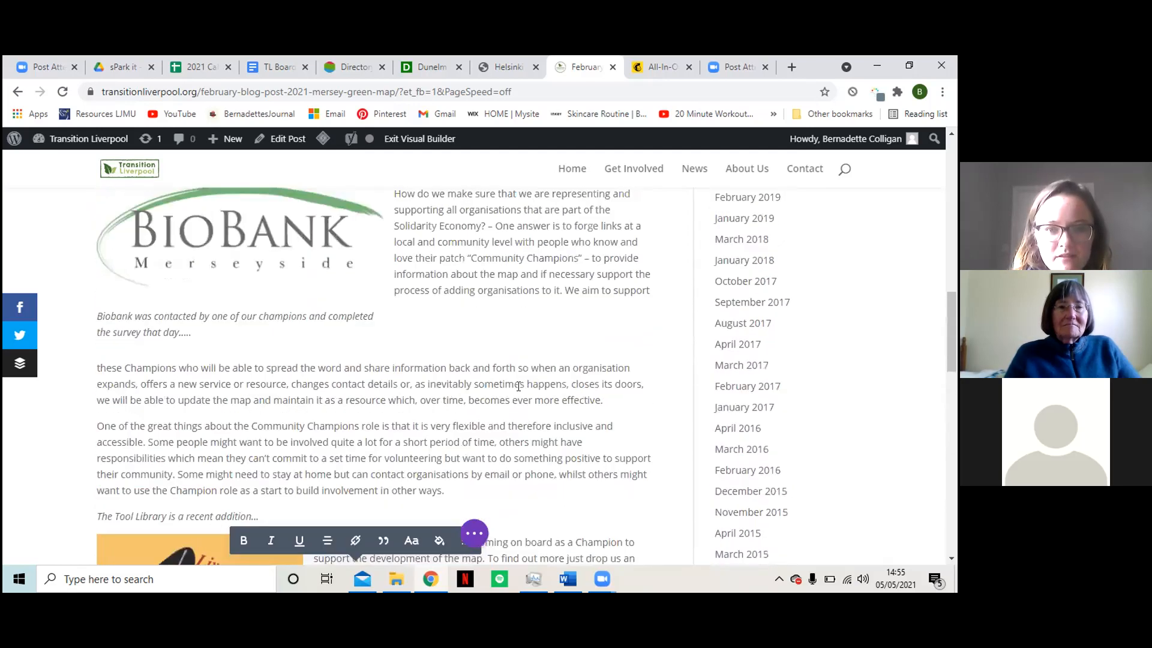
pyautogui.scroll(7, 483, 423)
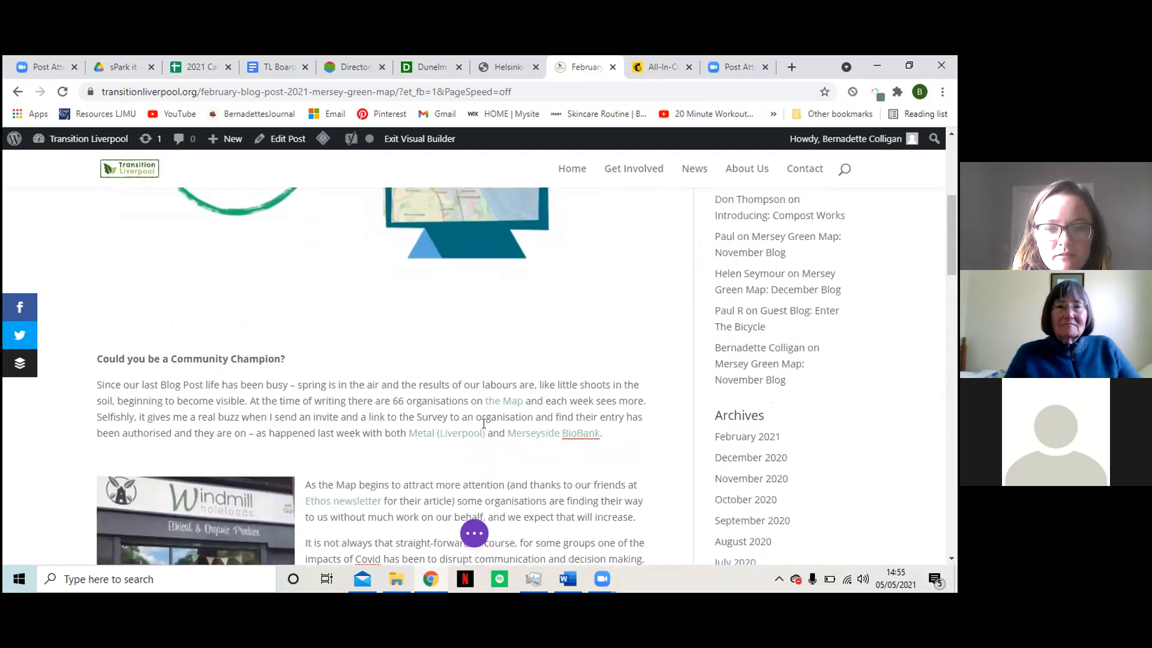
pyautogui.click(371, 403)
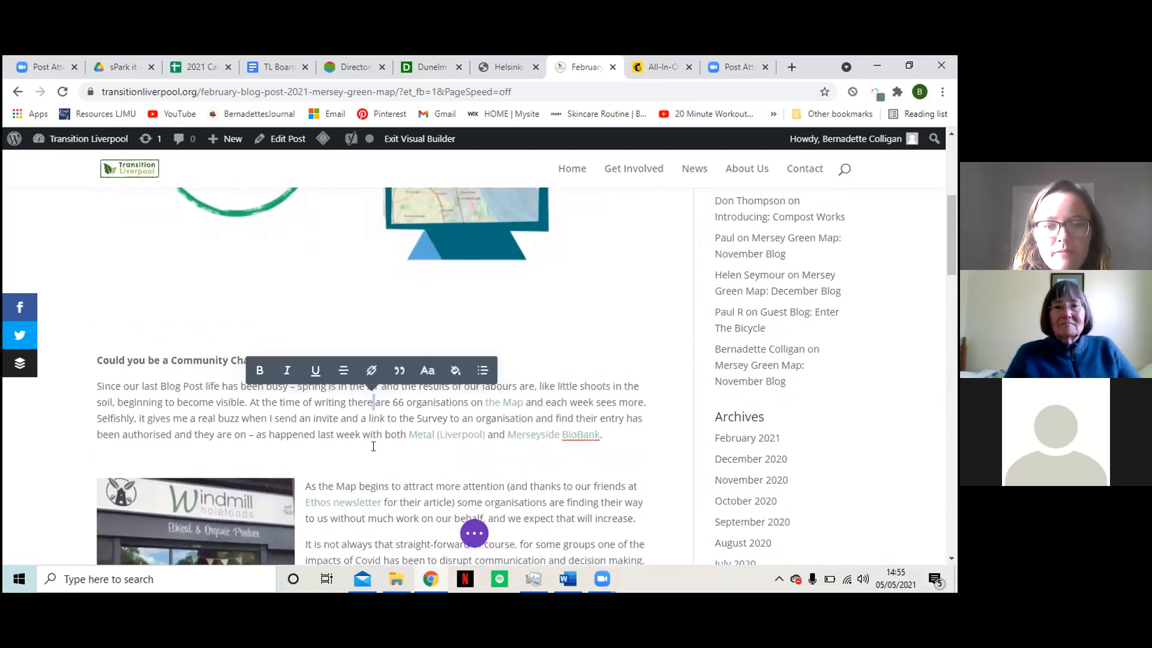
pyautogui.click(568, 417)
pyautogui.click(573, 224)
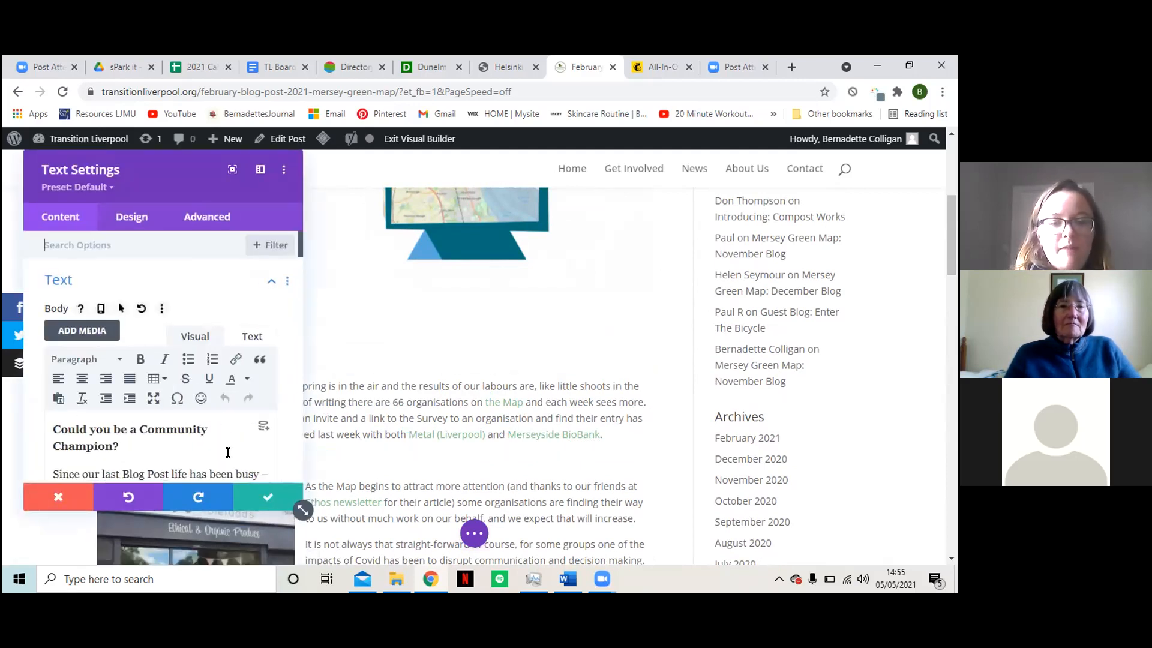
# Inspect the link details of "Metal (Liverpool)" in the text module's body editor and accept them unchanged.
pyautogui.scroll(-1, 227, 452)
pyautogui.scroll(-1, 228, 452)
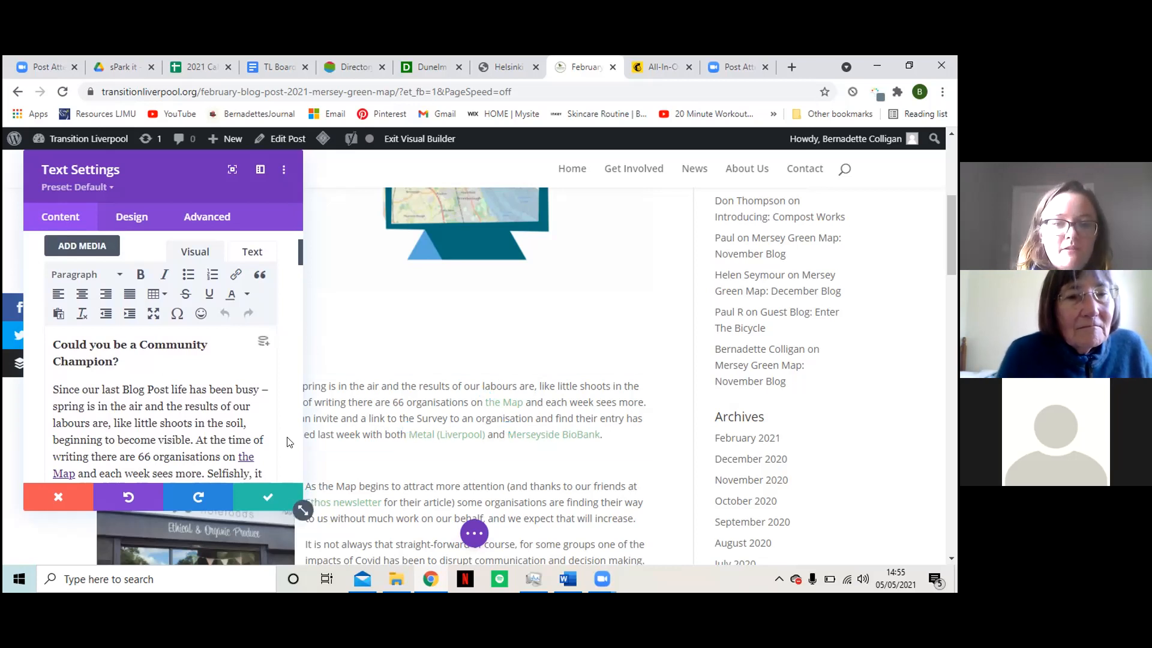
pyautogui.scroll(-1, 179, 404)
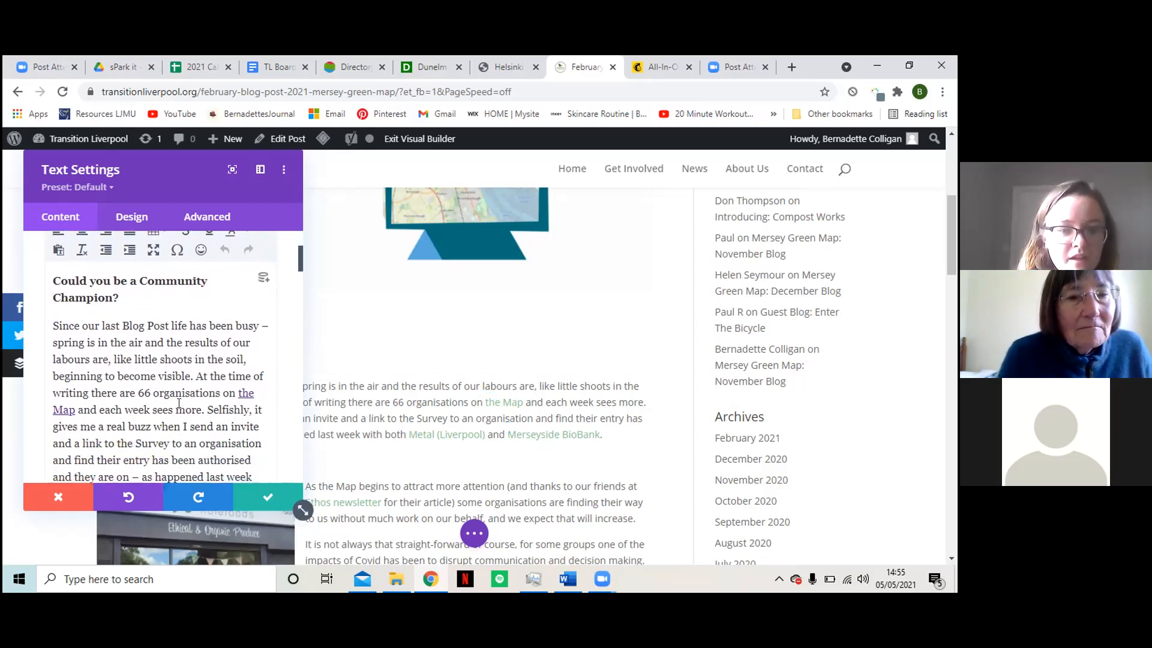
pyautogui.click(74, 409)
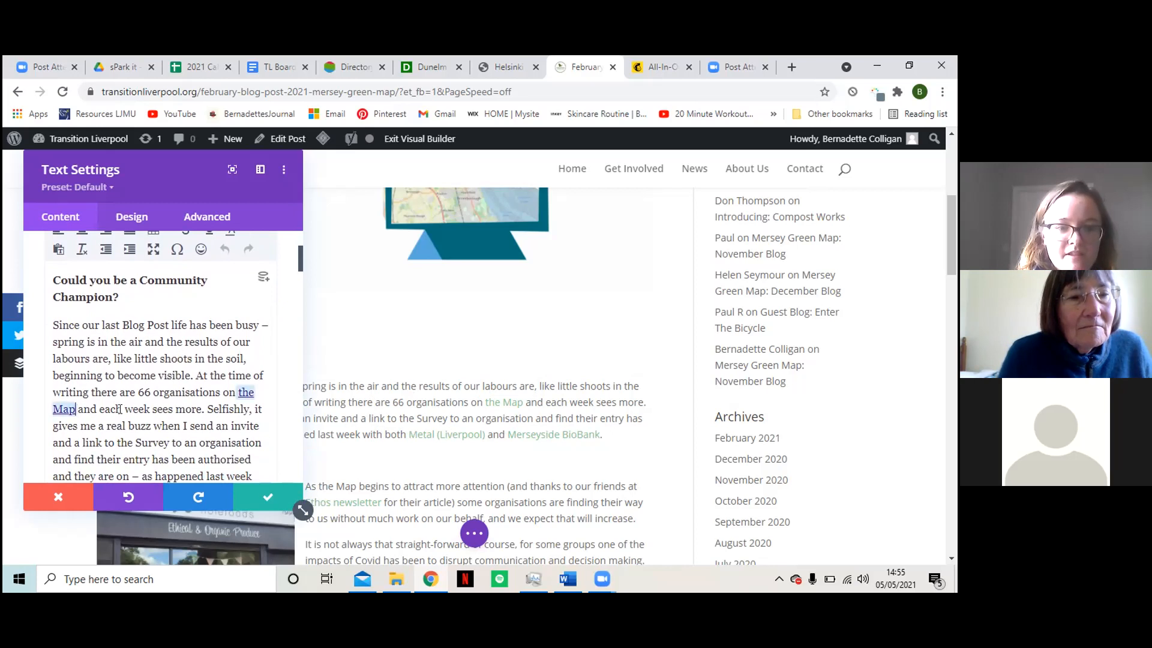
pyautogui.scroll(-2, 166, 410)
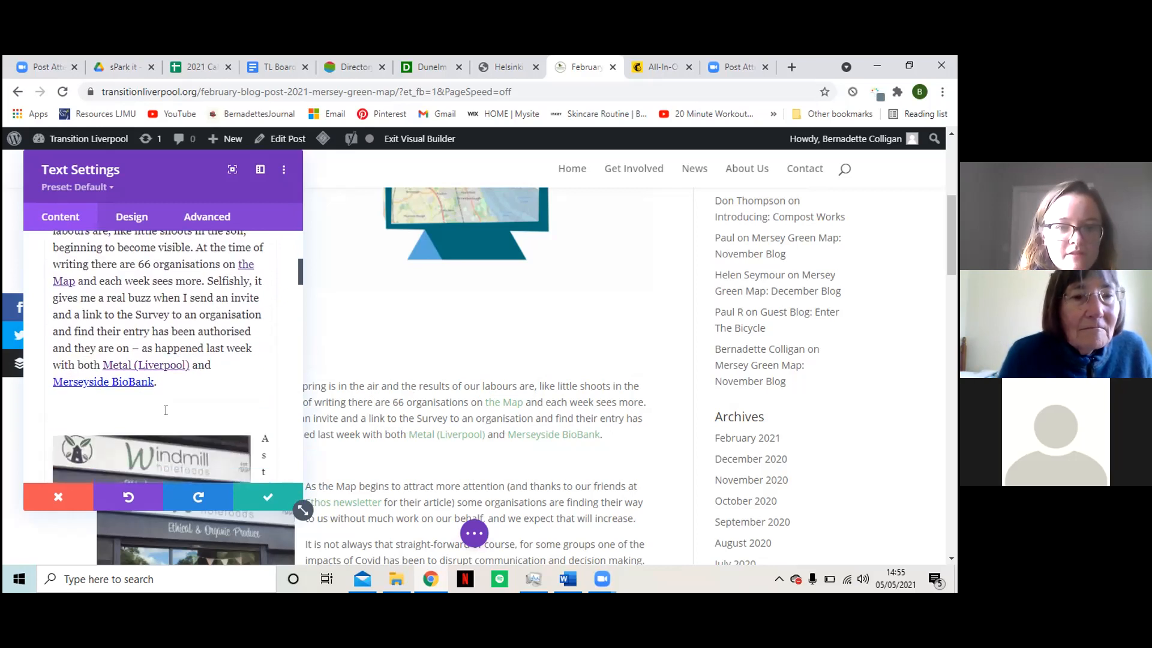
pyautogui.moveTo(191, 365); pyautogui.dragTo(103, 359)
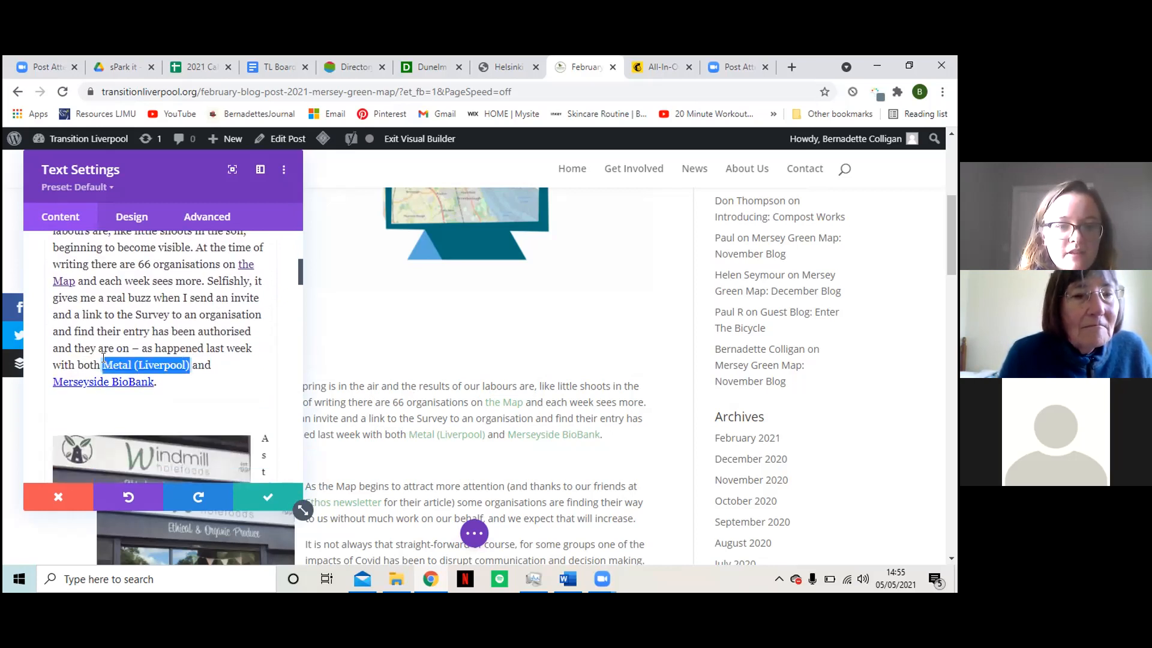
pyautogui.scroll(5, 167, 348)
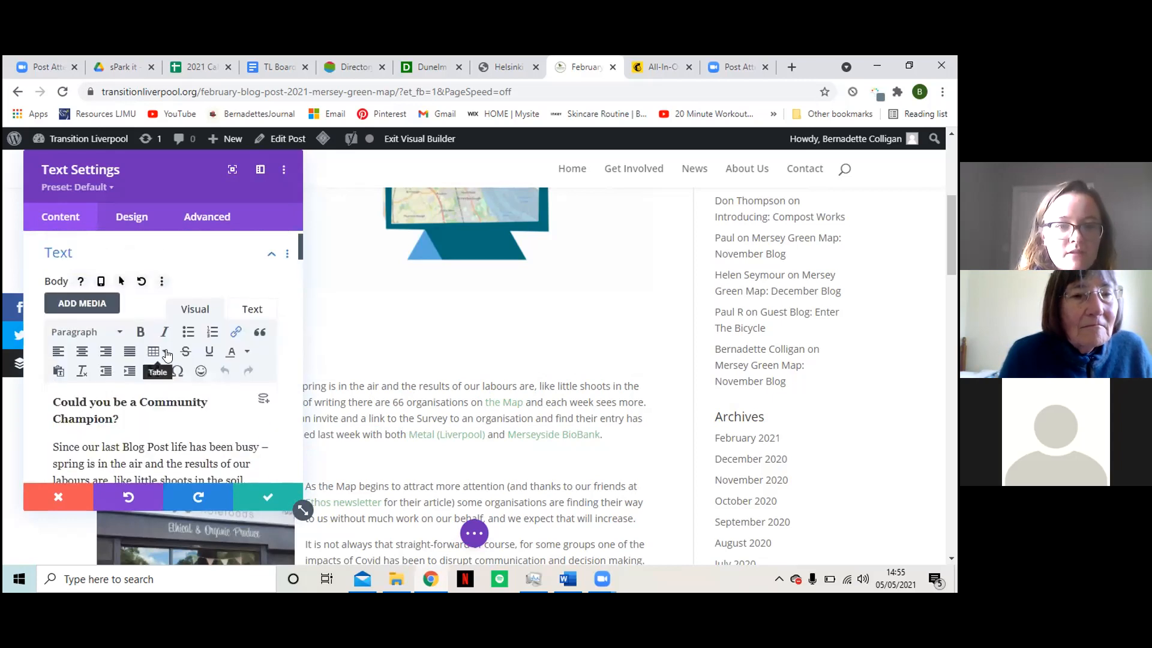
pyautogui.click(235, 333)
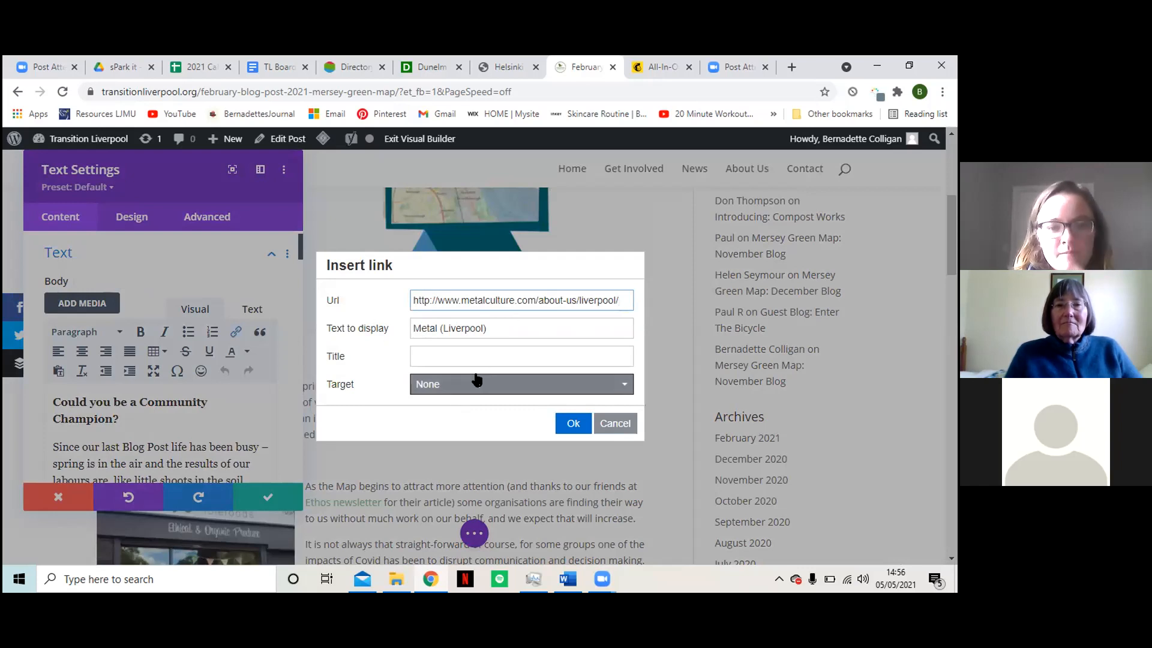
pyautogui.click(570, 423)
# Find the contact email near the end of the text module's body and bring up its link details.
pyautogui.scroll(-2, 172, 402)
pyautogui.scroll(-8, 171, 402)
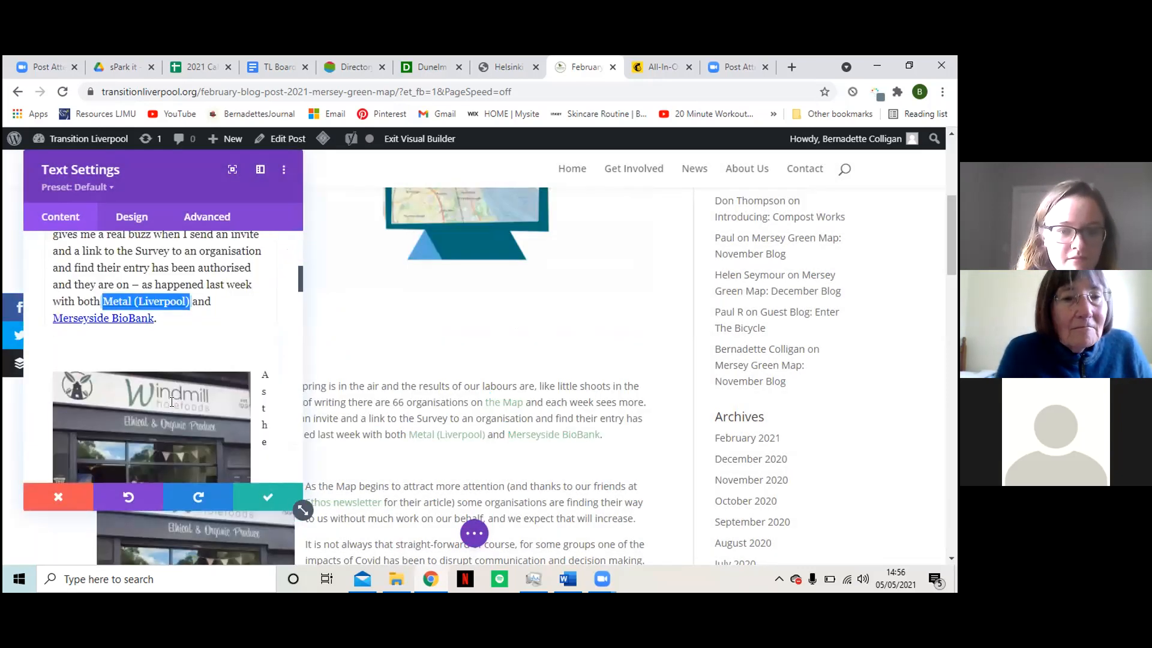
pyautogui.scroll(3, 171, 402)
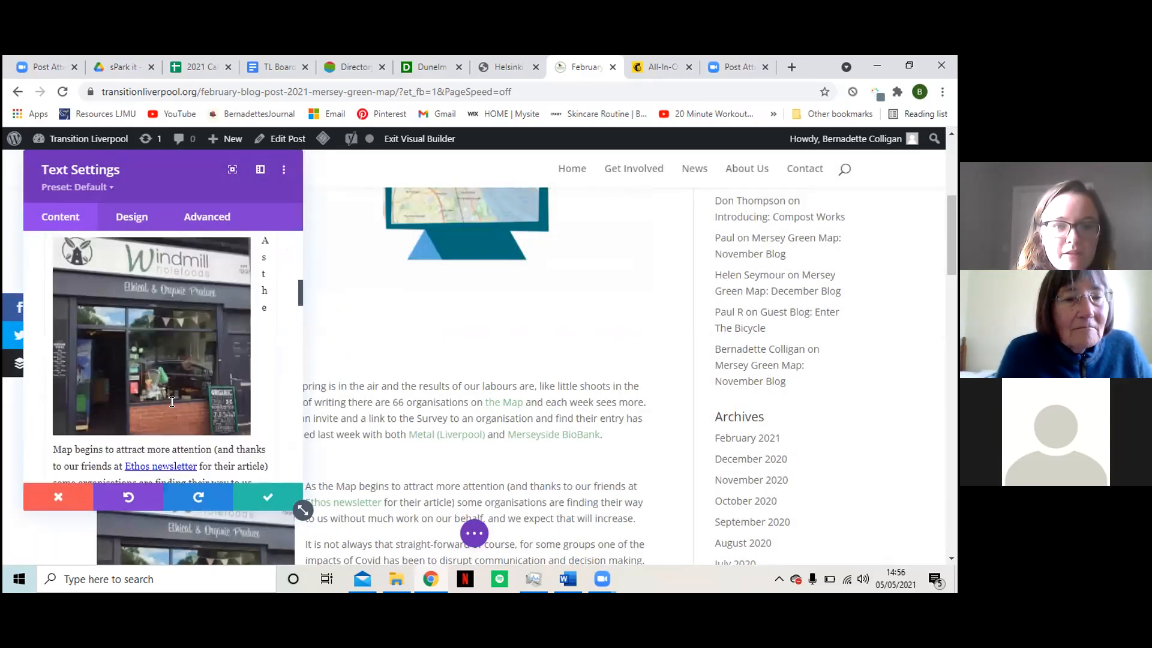
pyautogui.scroll(-3, 205, 407)
pyautogui.scroll(-10, 205, 408)
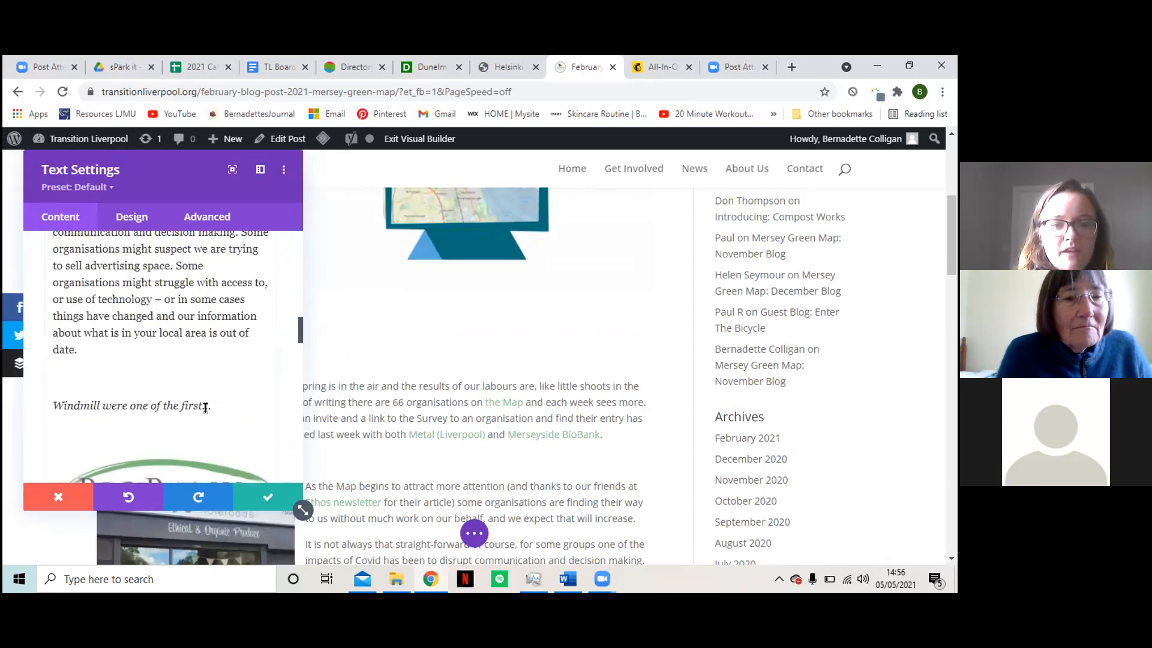
pyautogui.scroll(-12, 205, 408)
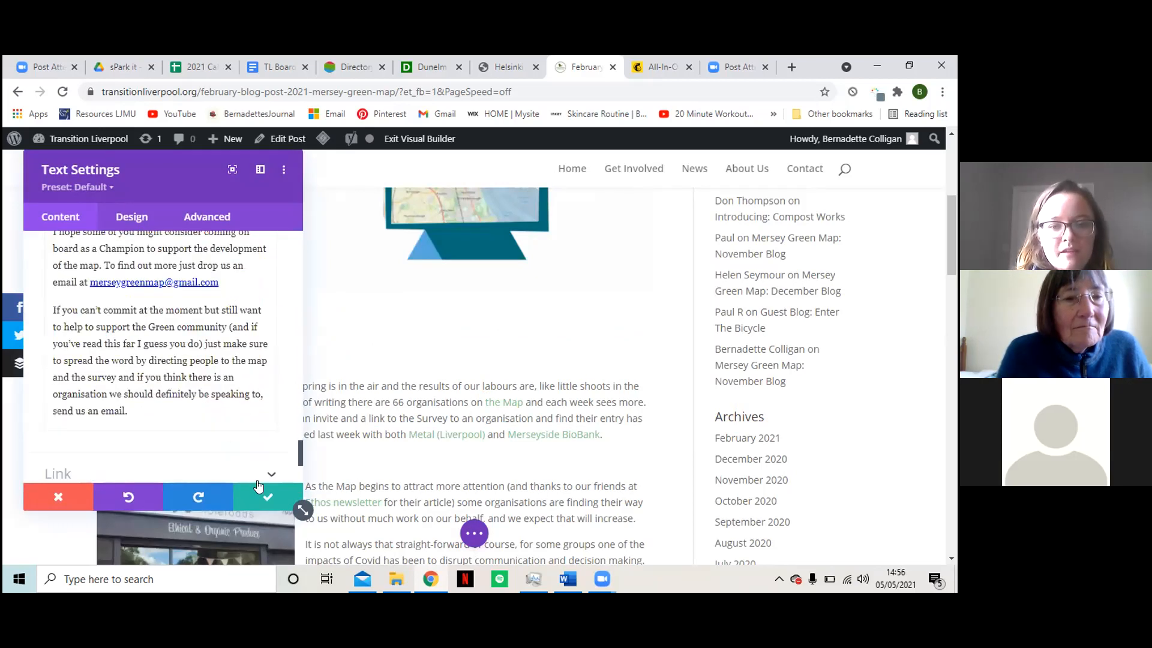
pyautogui.scroll(3, 195, 336)
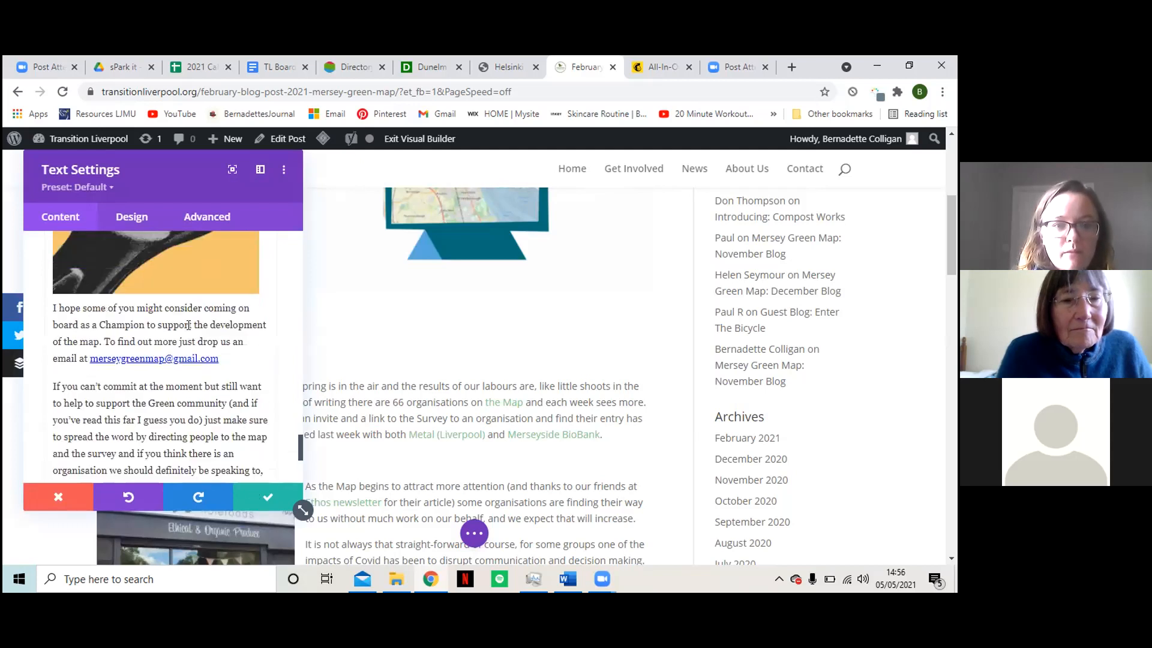
pyautogui.moveTo(217, 383); pyautogui.dragTo(91, 382)
pyautogui.scroll(10, 194, 364)
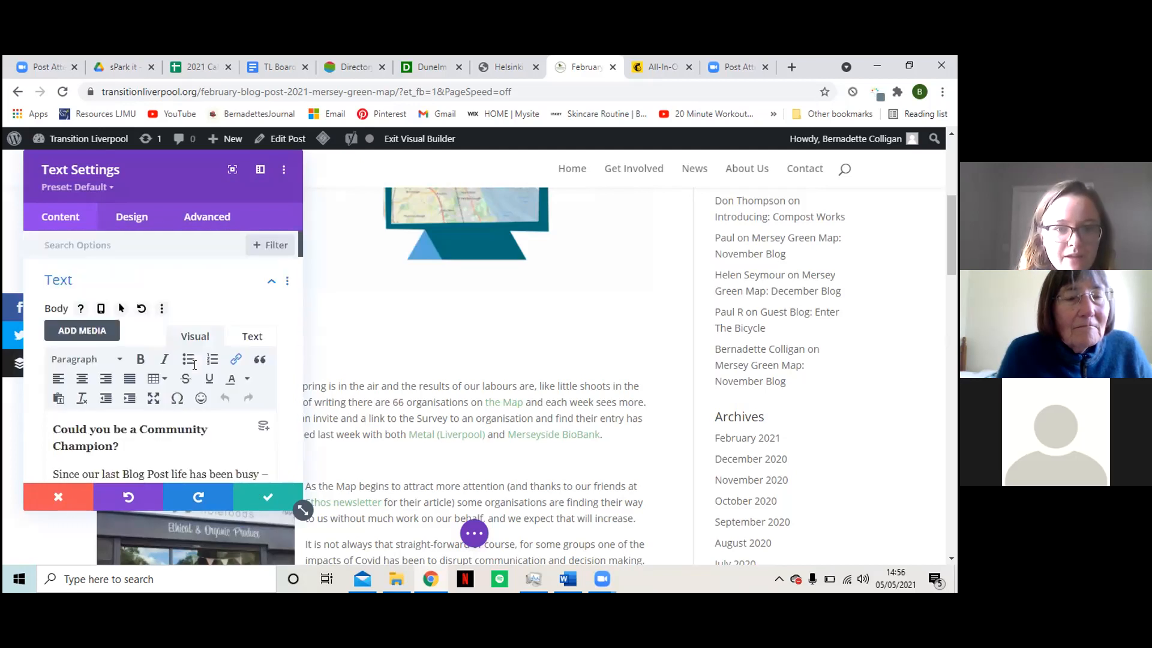
pyautogui.click(236, 359)
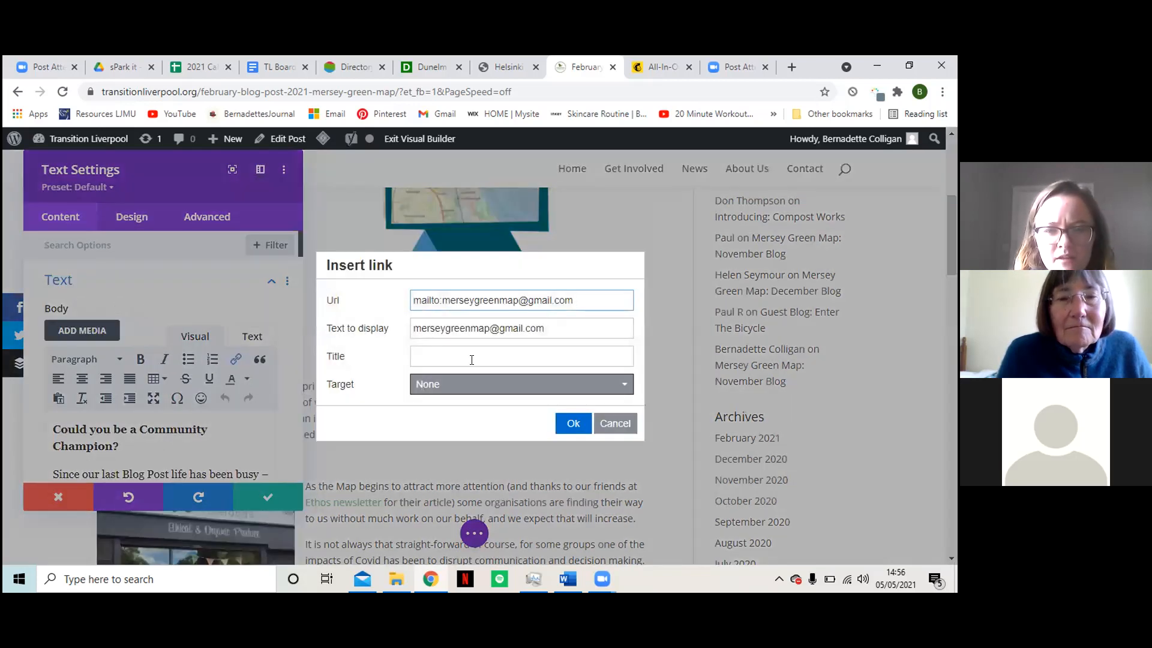
# Check the email link's target choices, accept the link unchanged, and save the text module's settings.
pyautogui.click(437, 384)
pyautogui.click(435, 387)
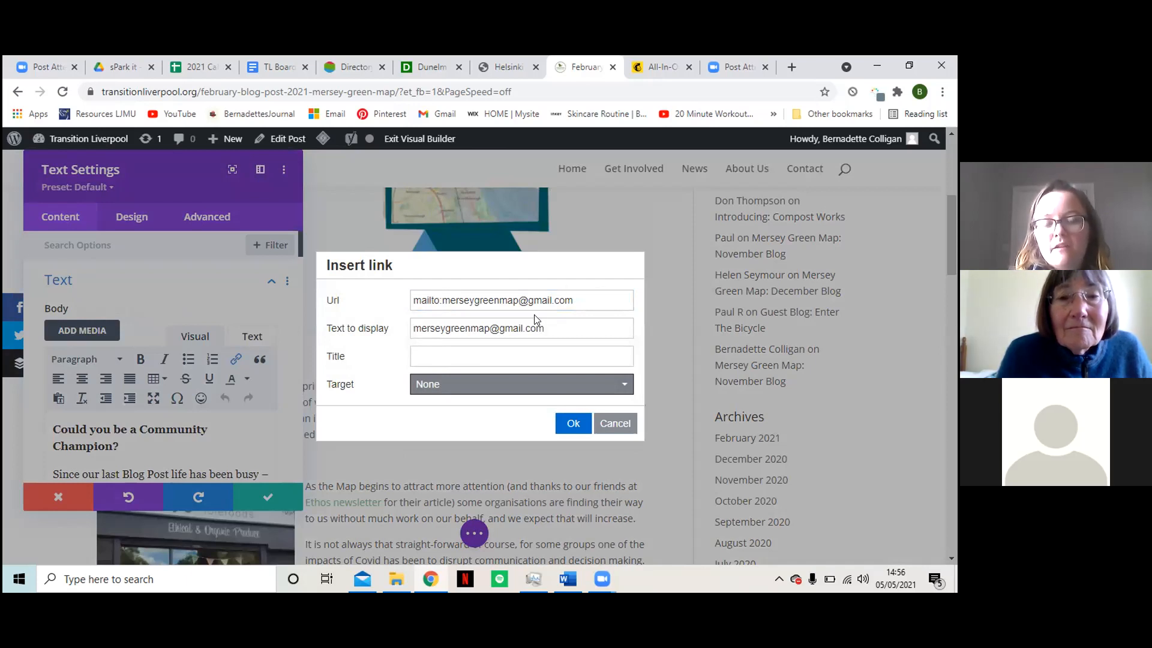
pyautogui.click(573, 424)
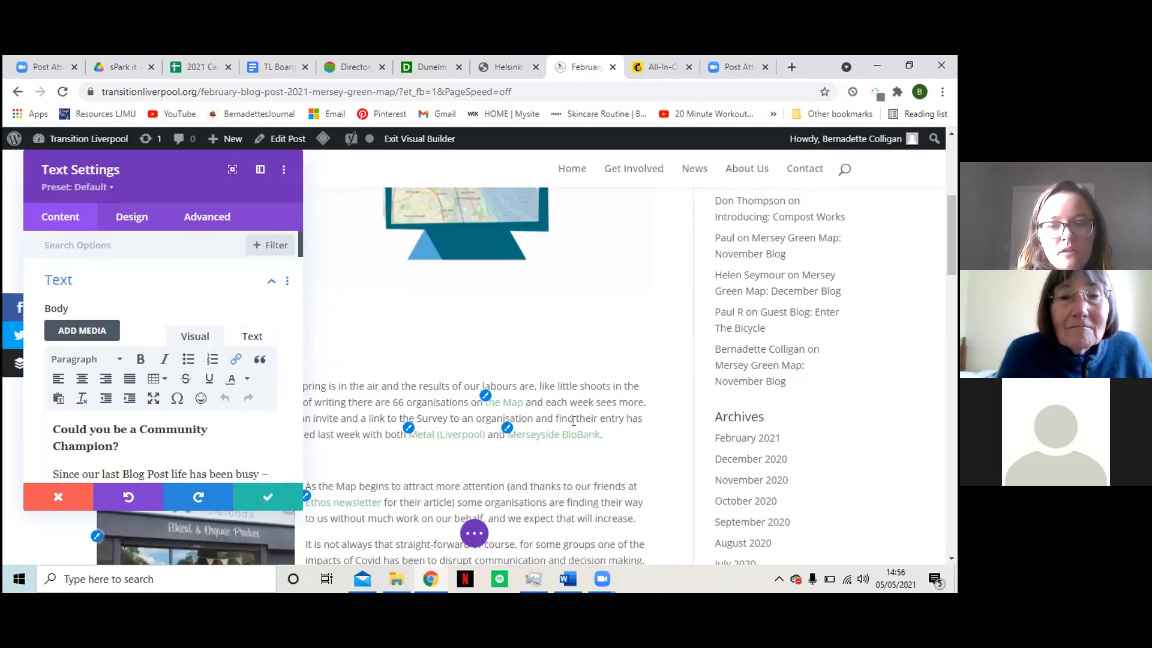
pyautogui.click(269, 494)
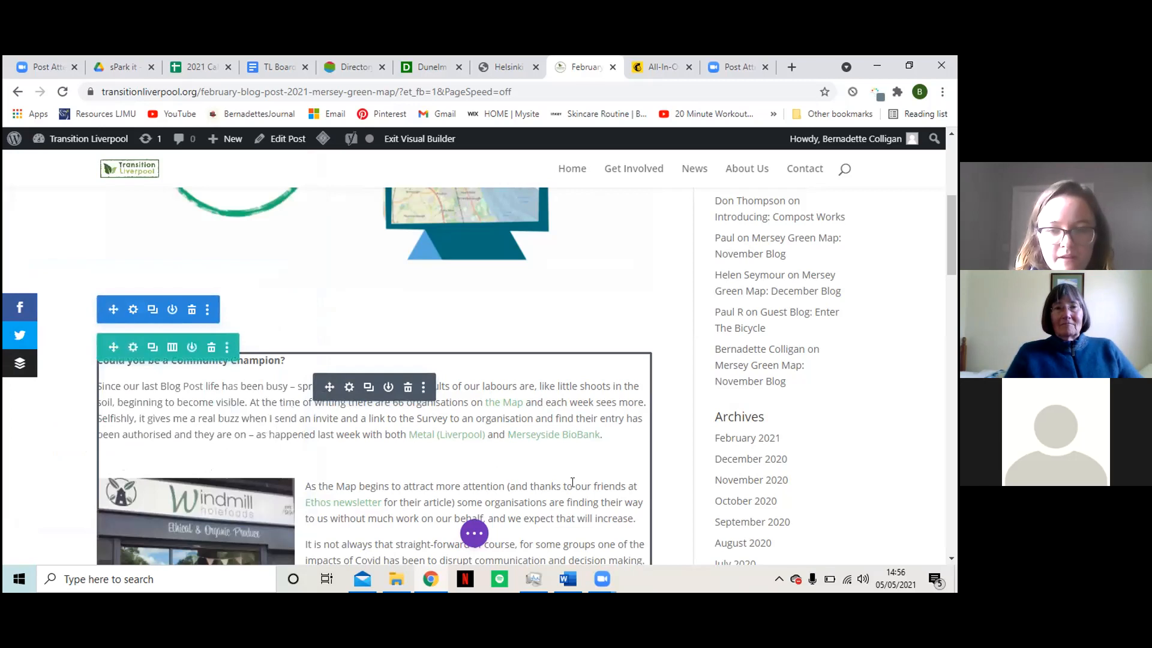
# Look over the whole post once more, and exit the visual builder with the changes saved.
pyautogui.scroll(5, 601, 431)
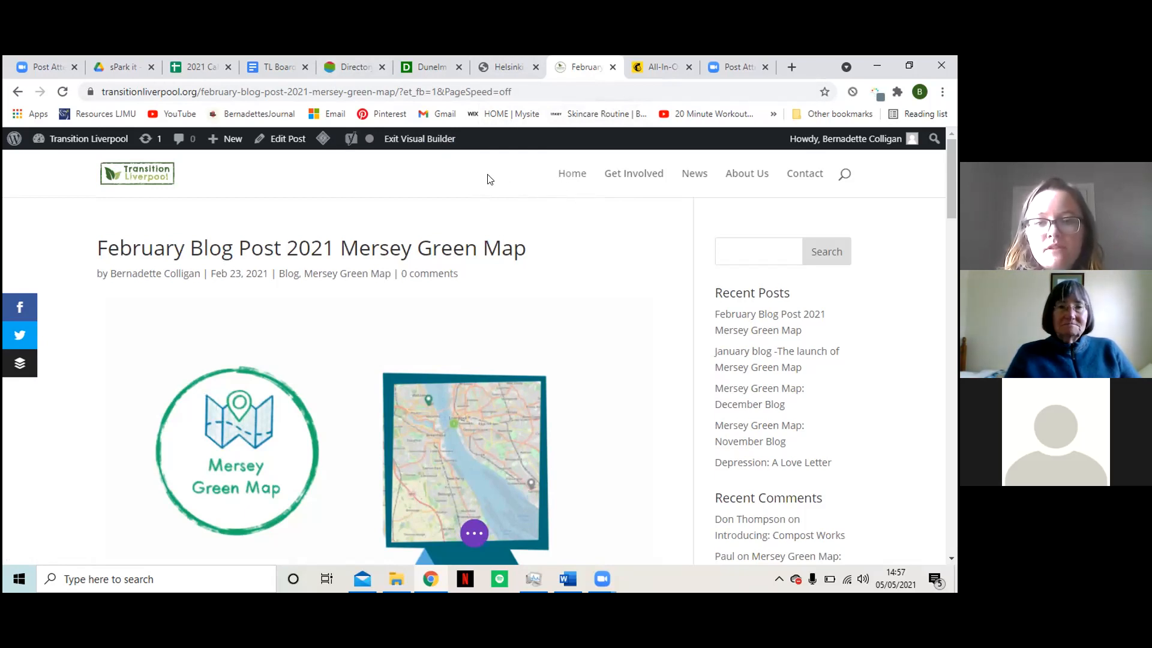
pyautogui.scroll(-9, 518, 365)
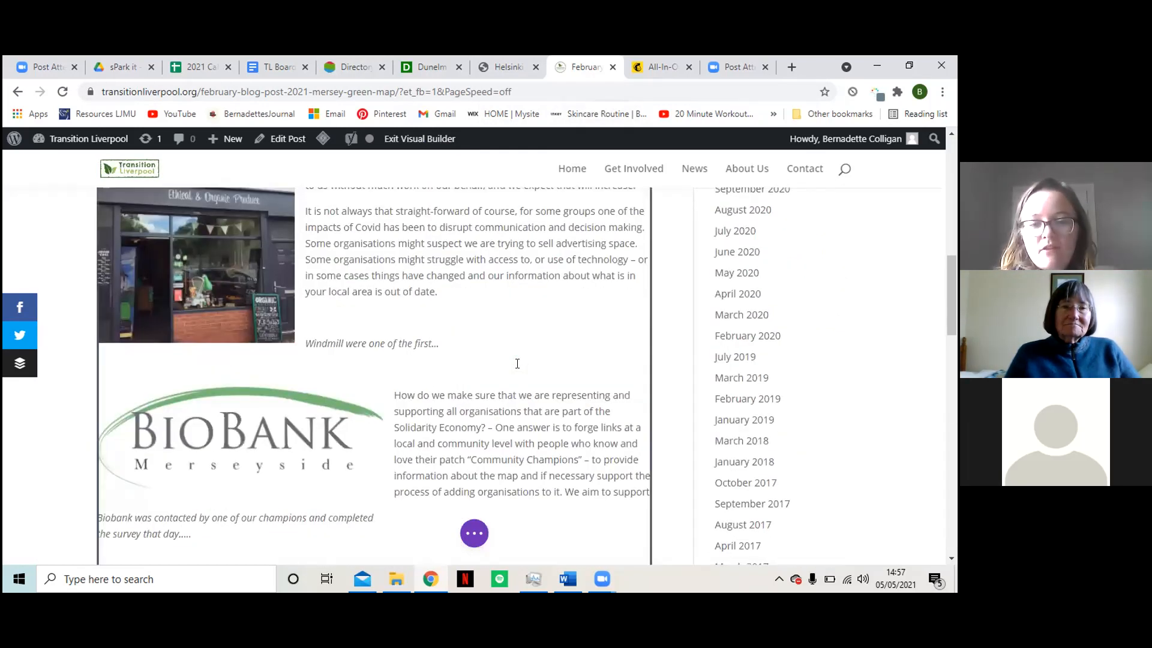
pyautogui.scroll(-10, 517, 363)
pyautogui.scroll(20, 517, 362)
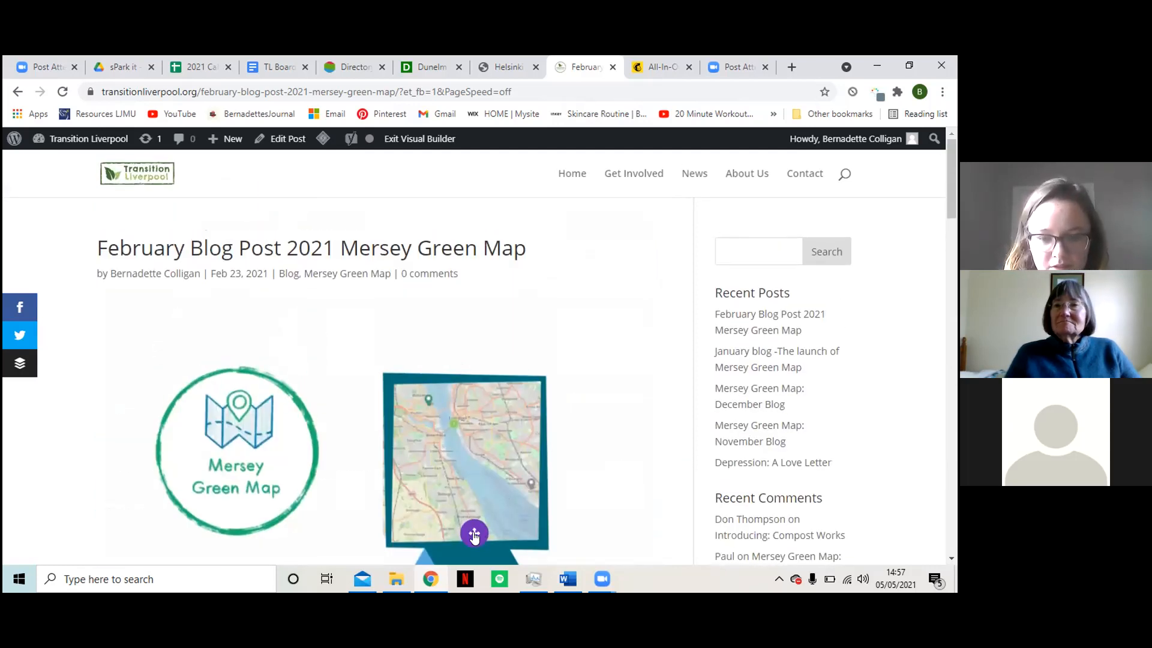
pyautogui.click(412, 139)
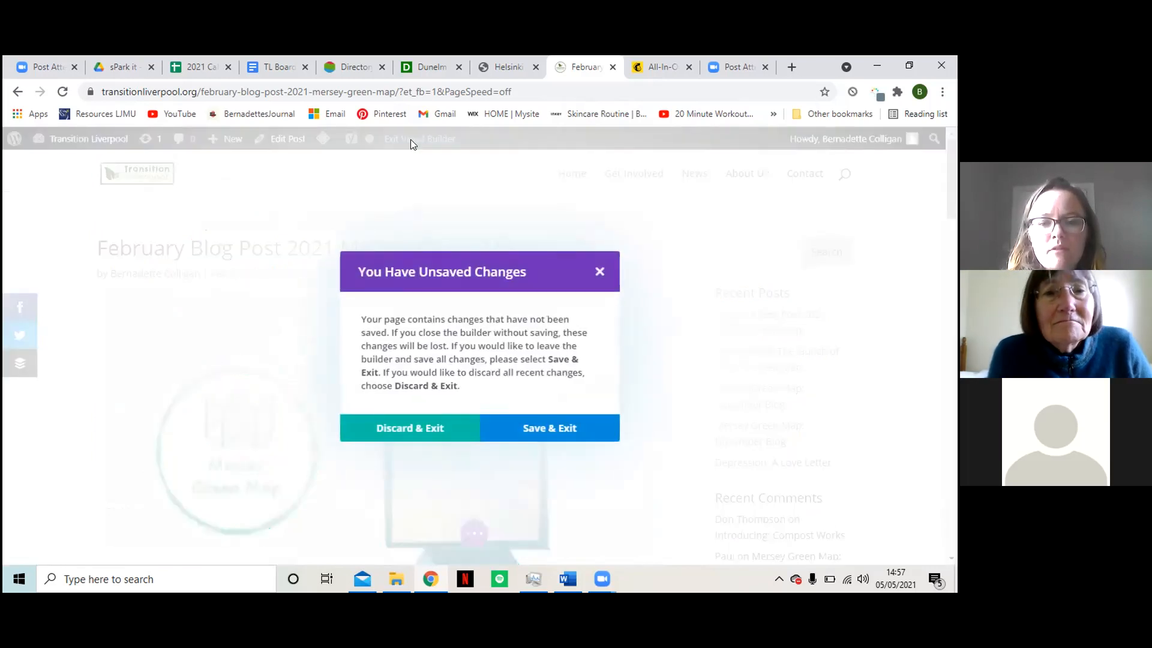
pyautogui.click(562, 427)
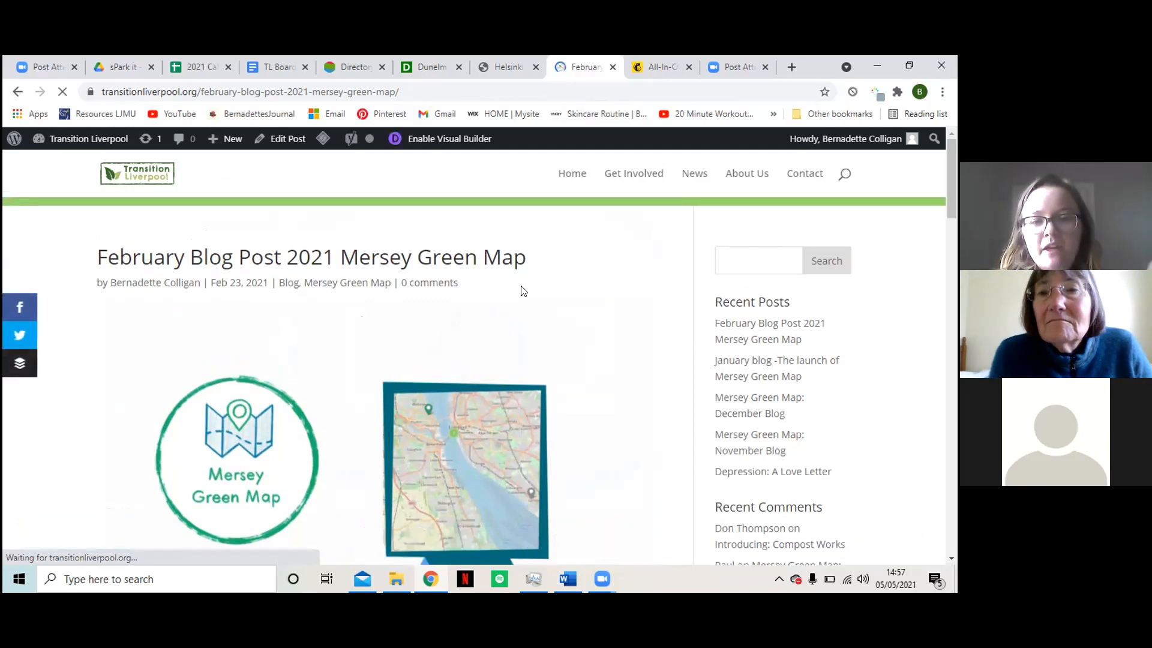
# Look over the February Mersey Green Map post on the live site, from its title to the start of the text.
pyautogui.scroll(-2, 523, 291)
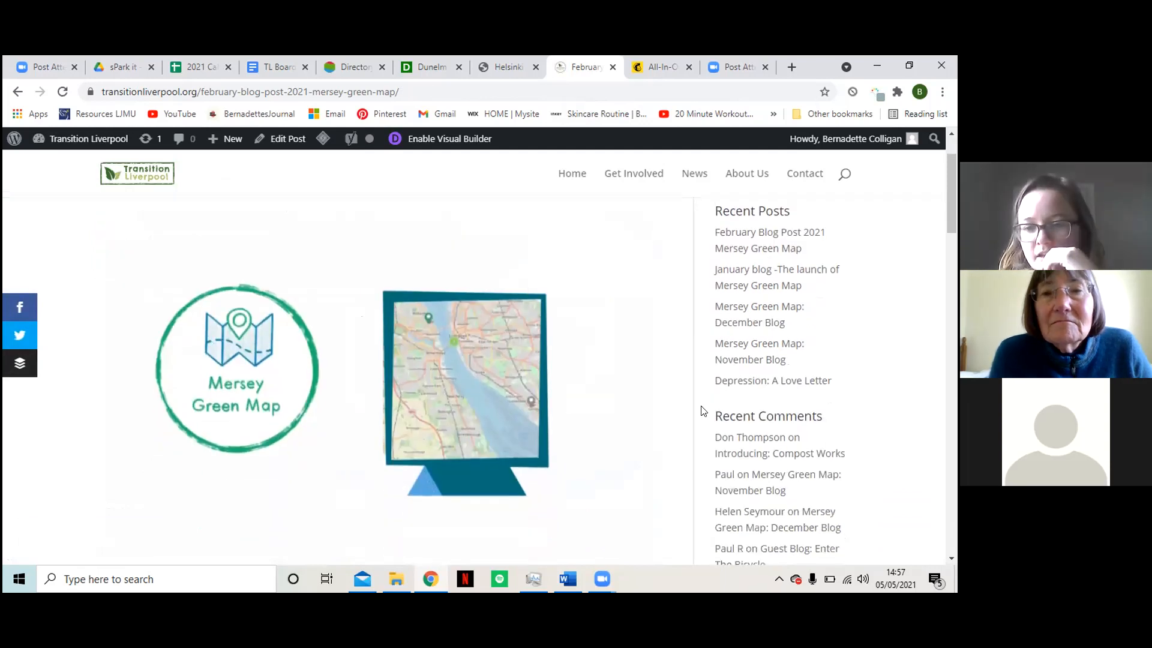
pyautogui.scroll(-3, 463, 414)
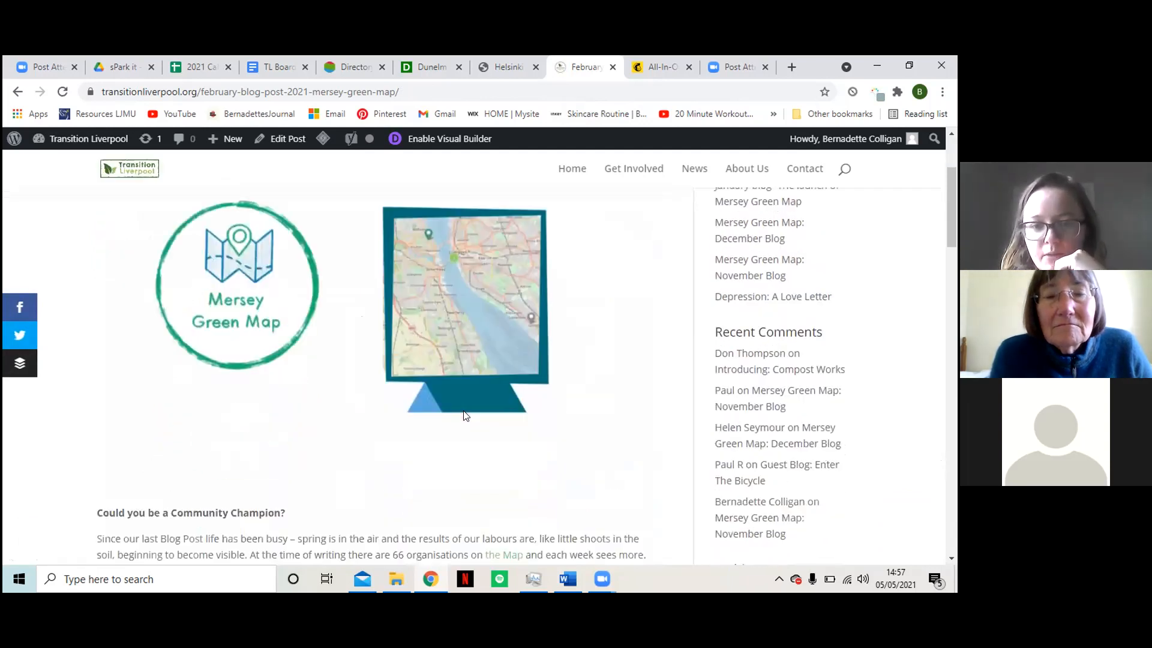
pyautogui.scroll(4, 531, 336)
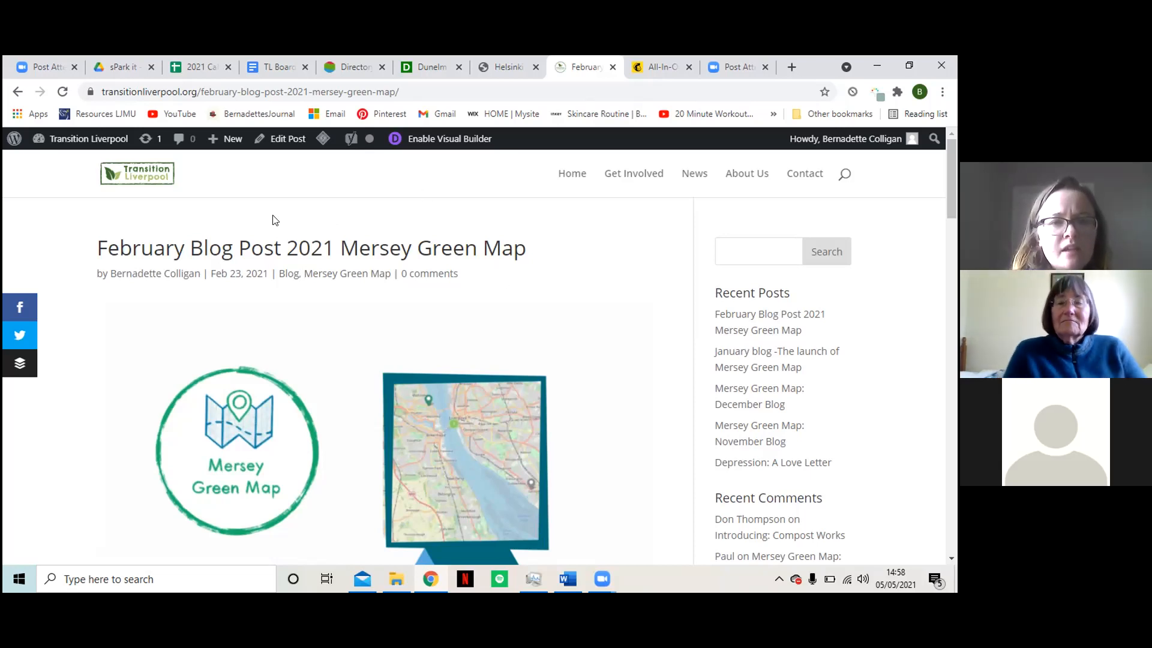
# Open the February post in the dashboard editor, look over its builder layout, and wait for the unresponsive page.
pyautogui.click(272, 141)
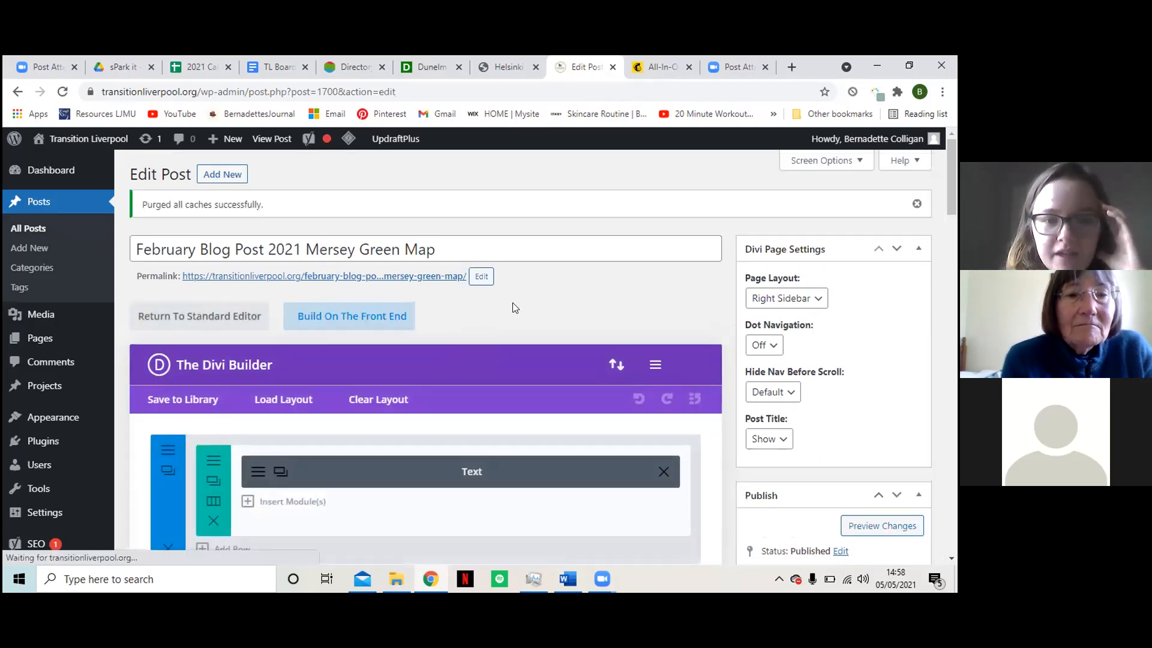
pyautogui.scroll(-5, 513, 308)
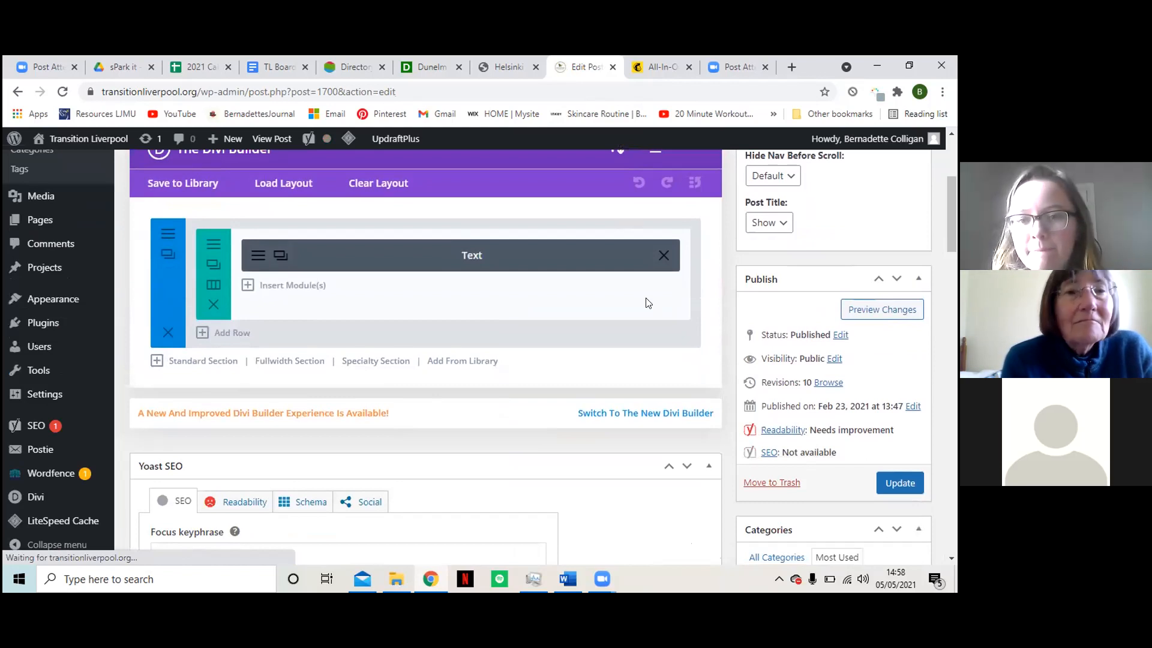
pyautogui.scroll(5, 647, 303)
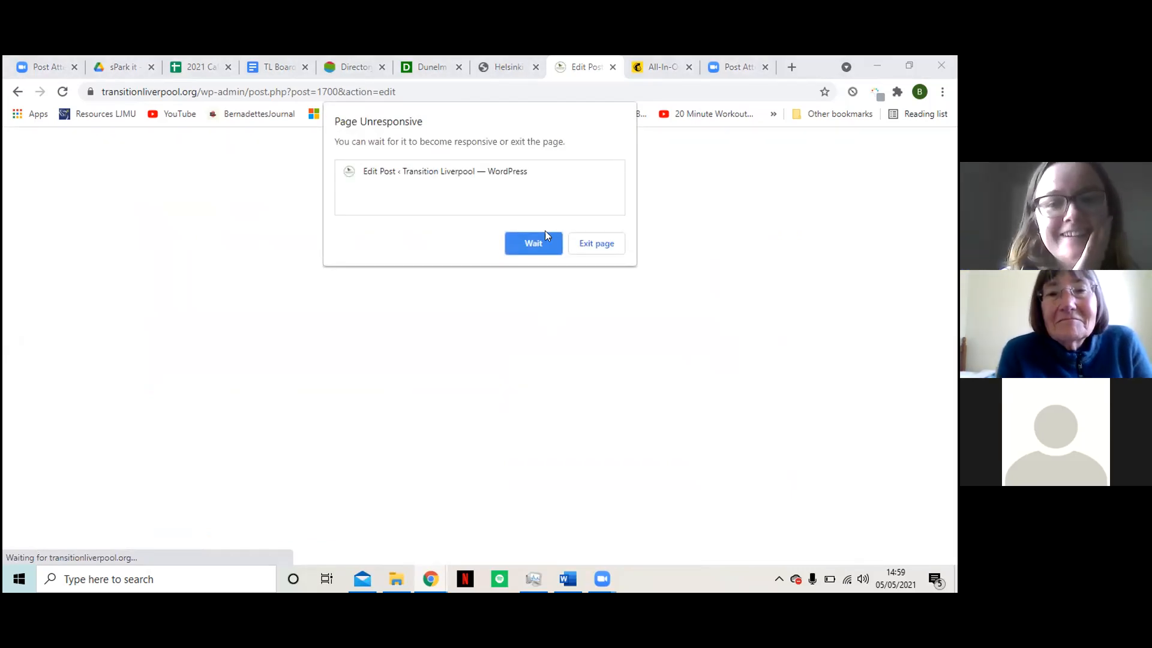
pyautogui.click(524, 249)
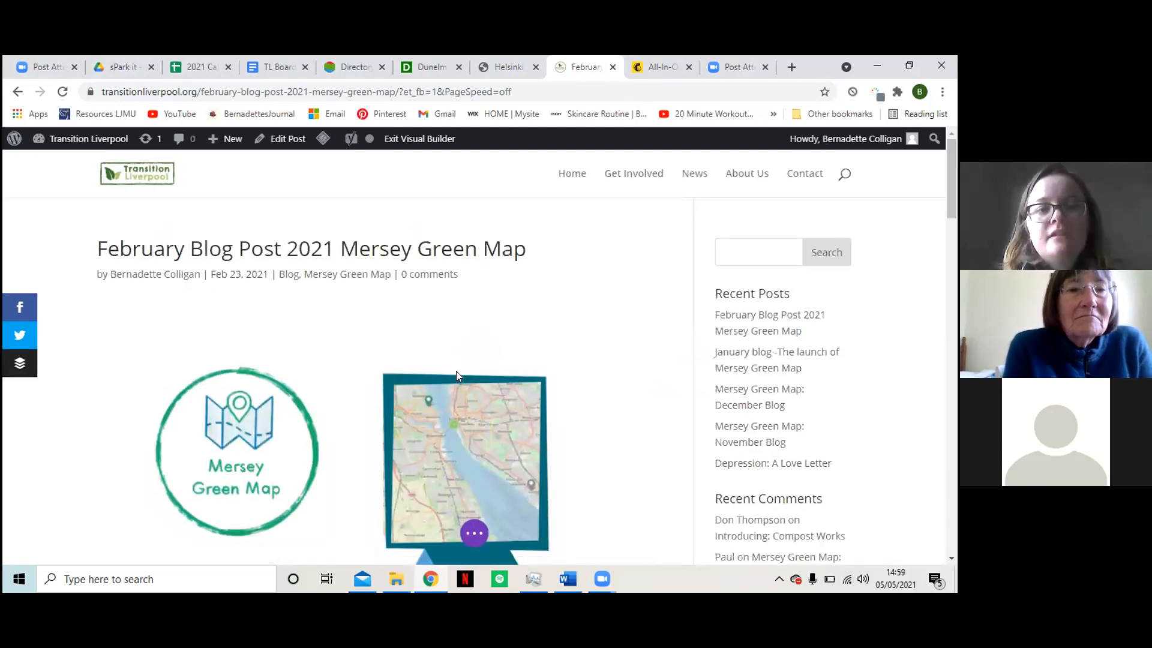
# Open the February post in the dashboard editor again and go through its Divi Builder layout and Publish settings.
pyautogui.click(284, 143)
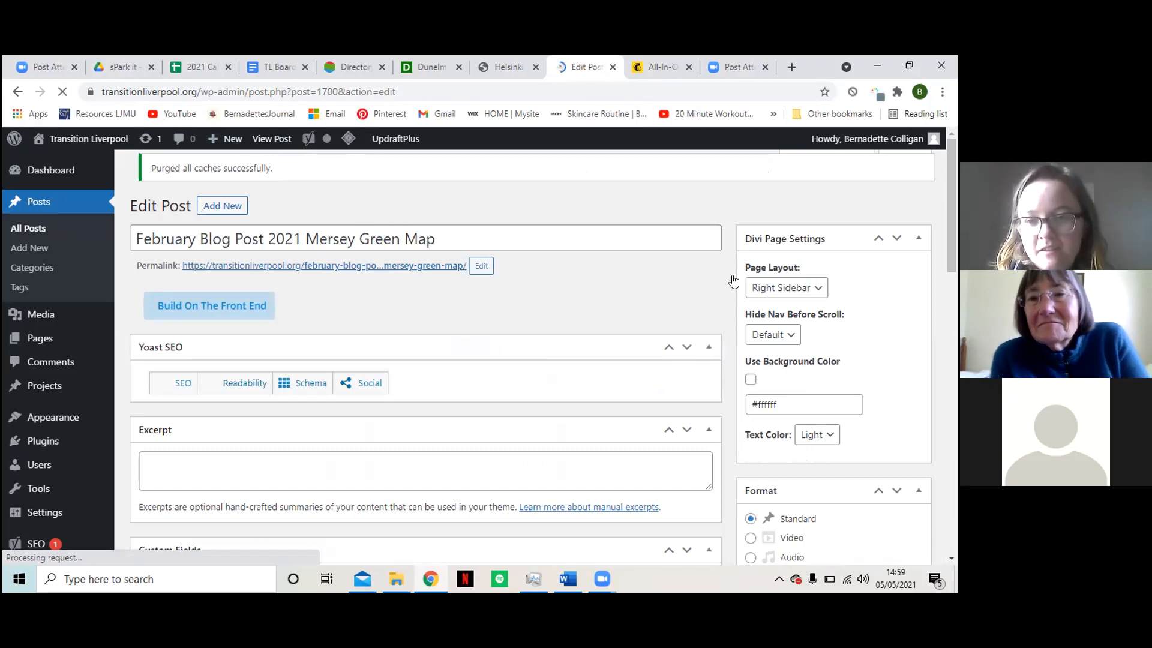
pyautogui.scroll(-5, 722, 279)
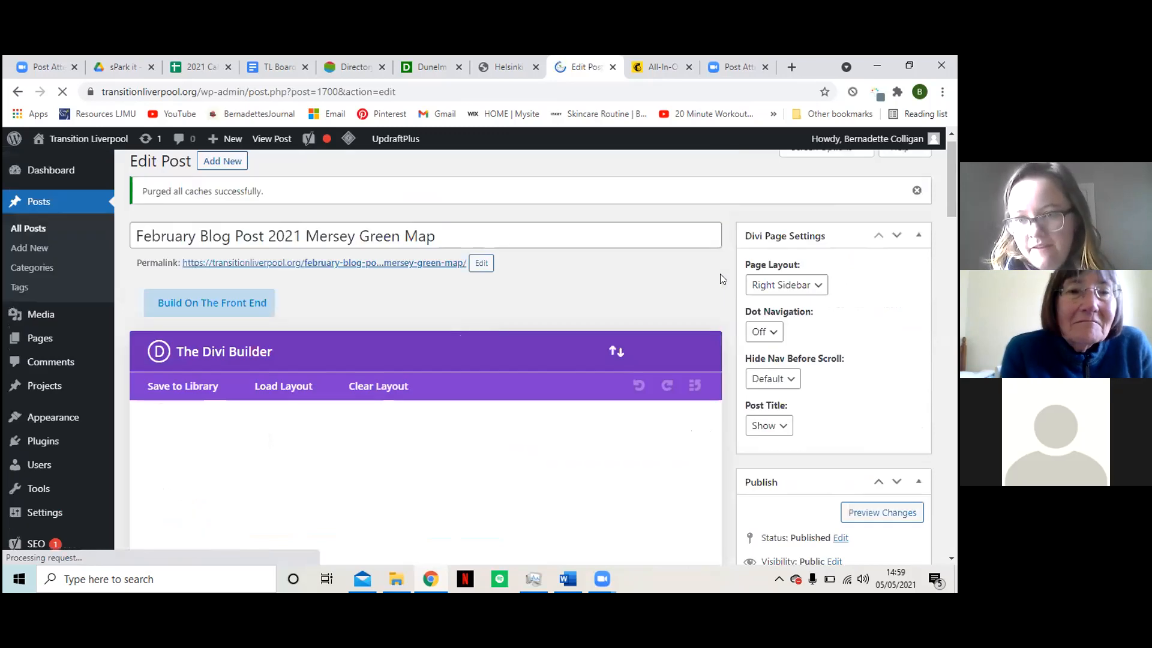
pyautogui.scroll(-2, 720, 279)
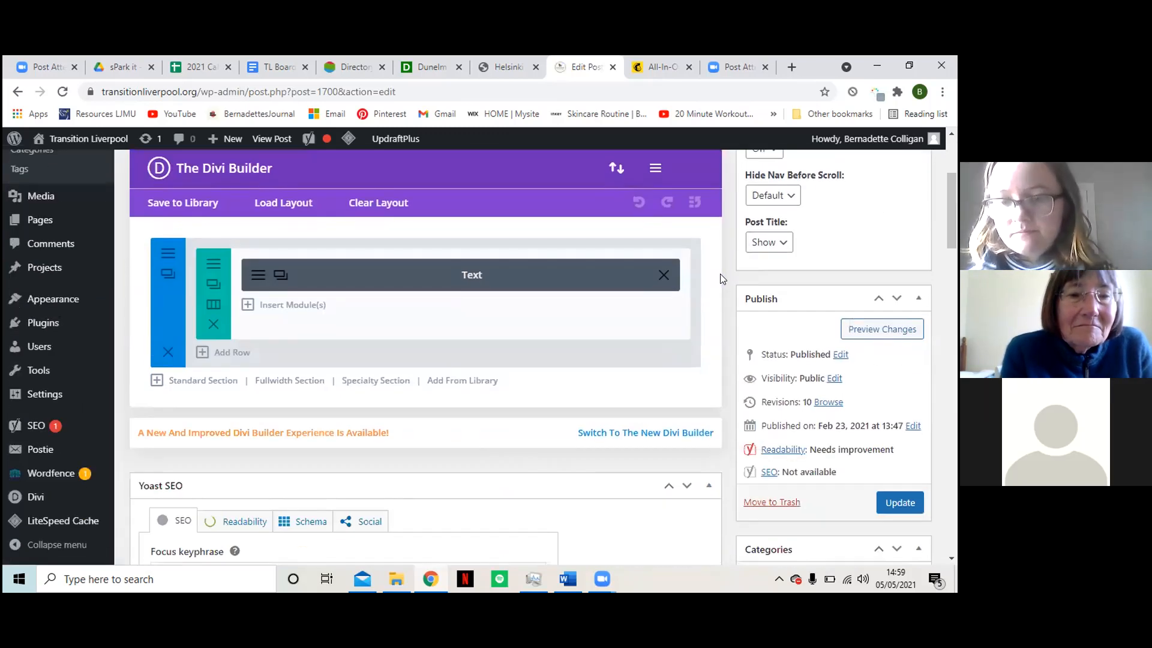
pyautogui.scroll(-1, 722, 278)
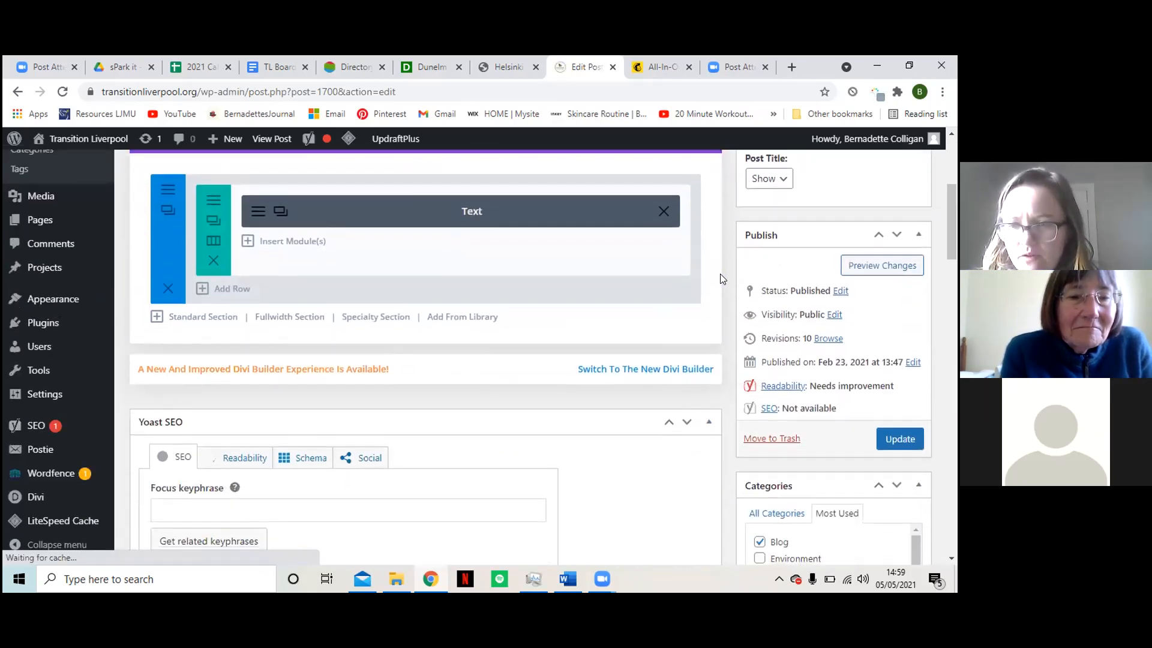
pyautogui.scroll(-1, 722, 278)
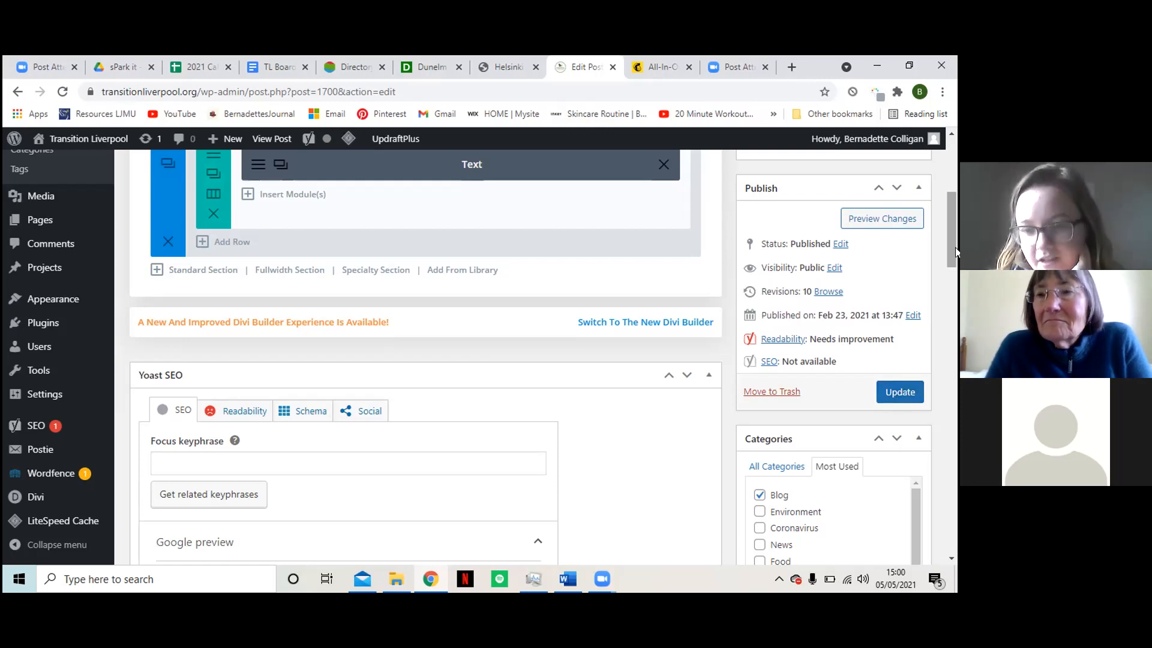
# Review the post's category choices, first the most used ones and then the full list down to Zero Carbon Mapping.
pyautogui.moveTo(955, 248); pyautogui.dragTo(956, 274)
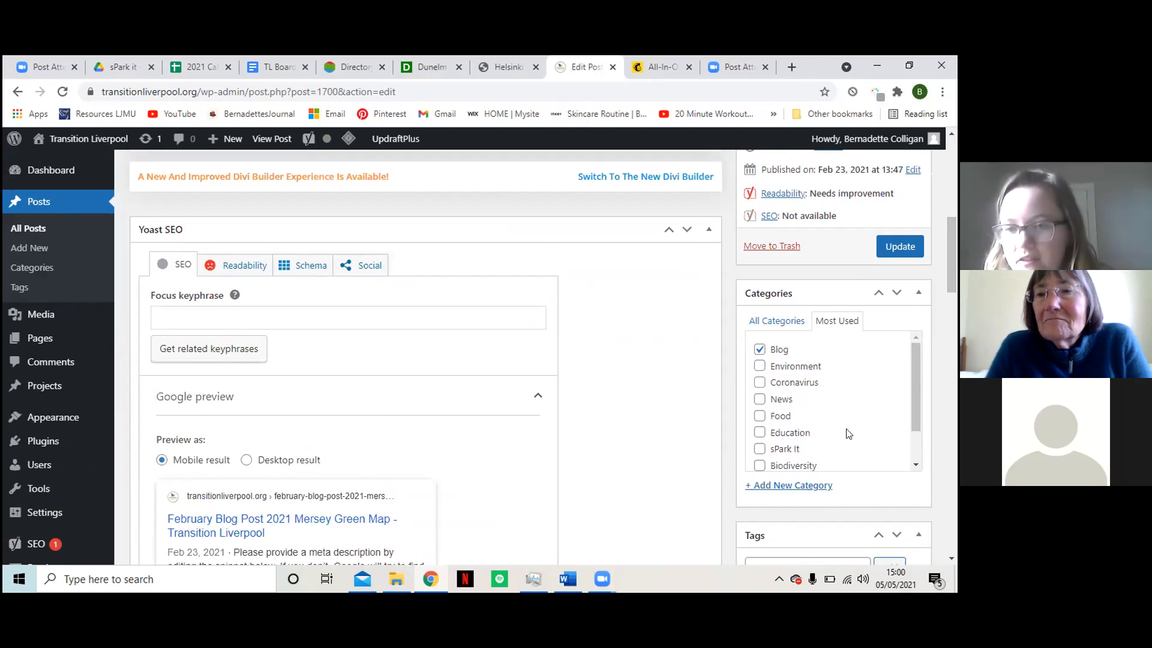
pyautogui.moveTo(915, 369)
pyautogui.mouseDown()
pyautogui.moveTo(913, 419)
pyautogui.moveTo(914, 360)
pyautogui.mouseUp()
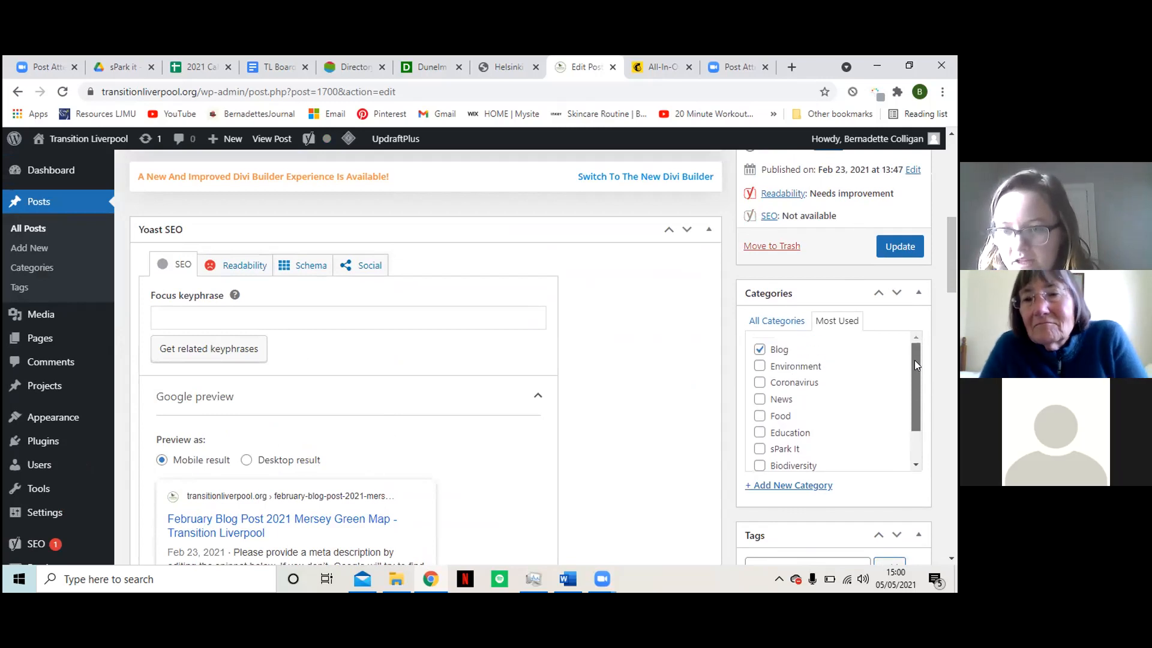
pyautogui.click(760, 350)
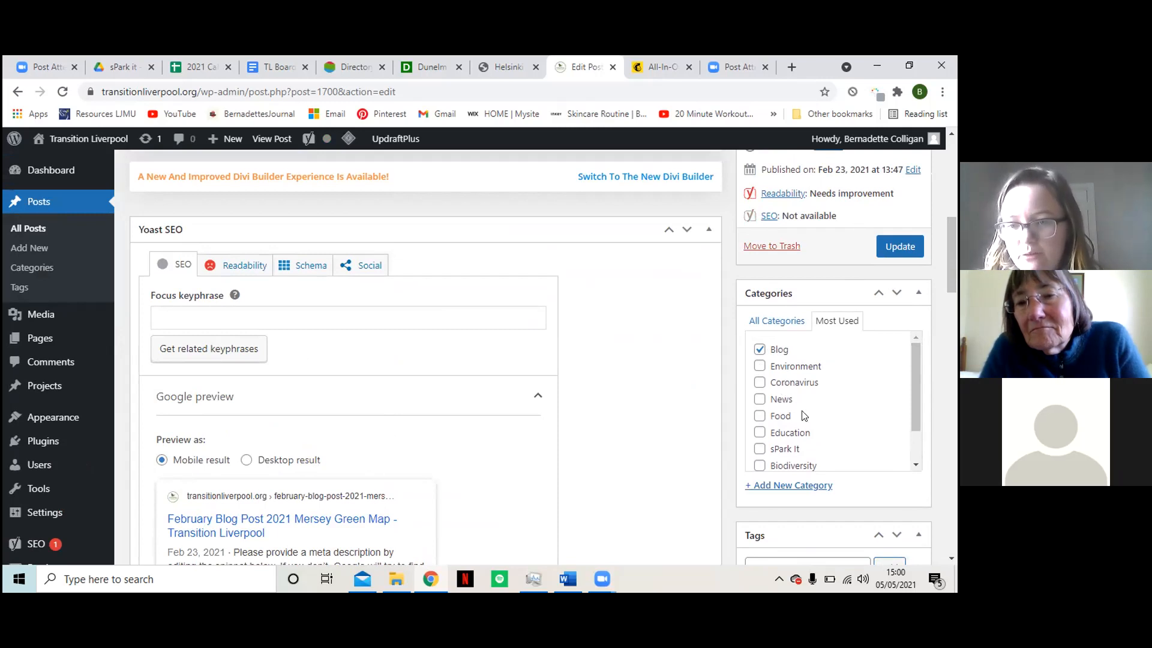
pyautogui.moveTo(912, 386); pyautogui.dragTo(908, 431)
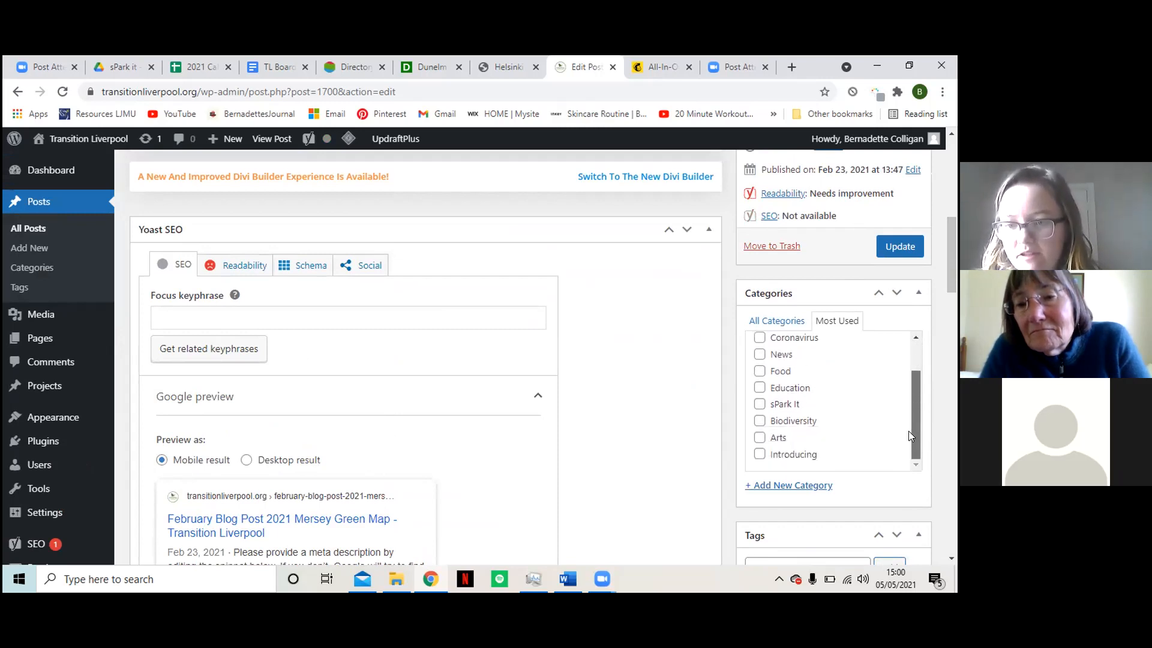
pyautogui.click(782, 321)
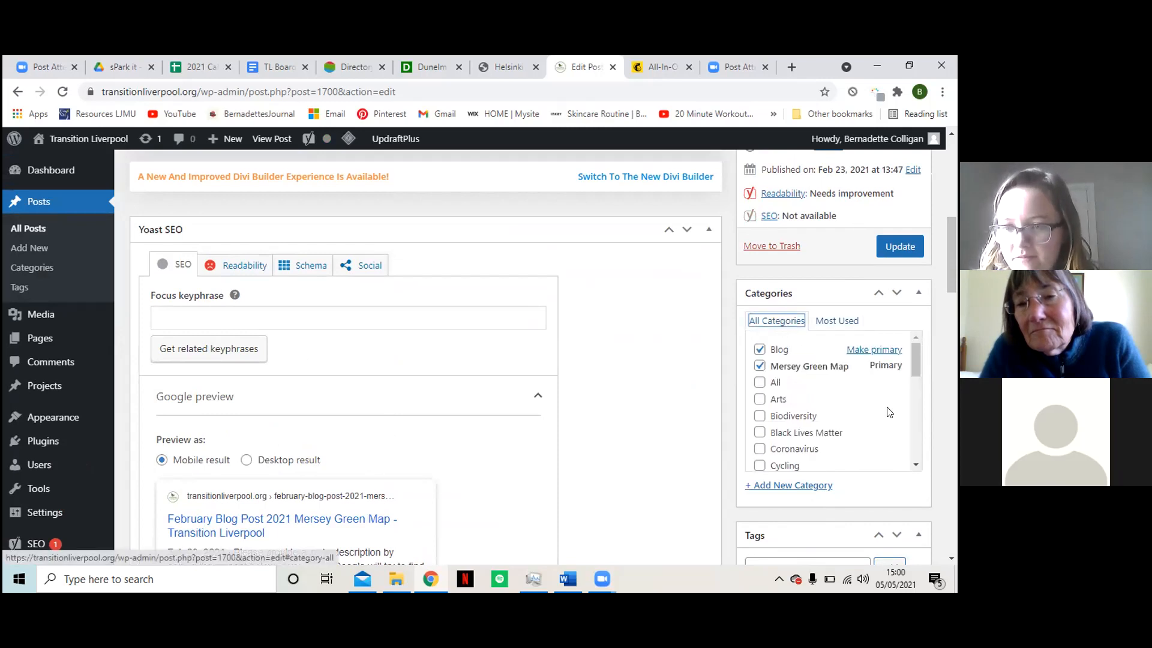
pyautogui.moveTo(912, 362); pyautogui.dragTo(910, 408)
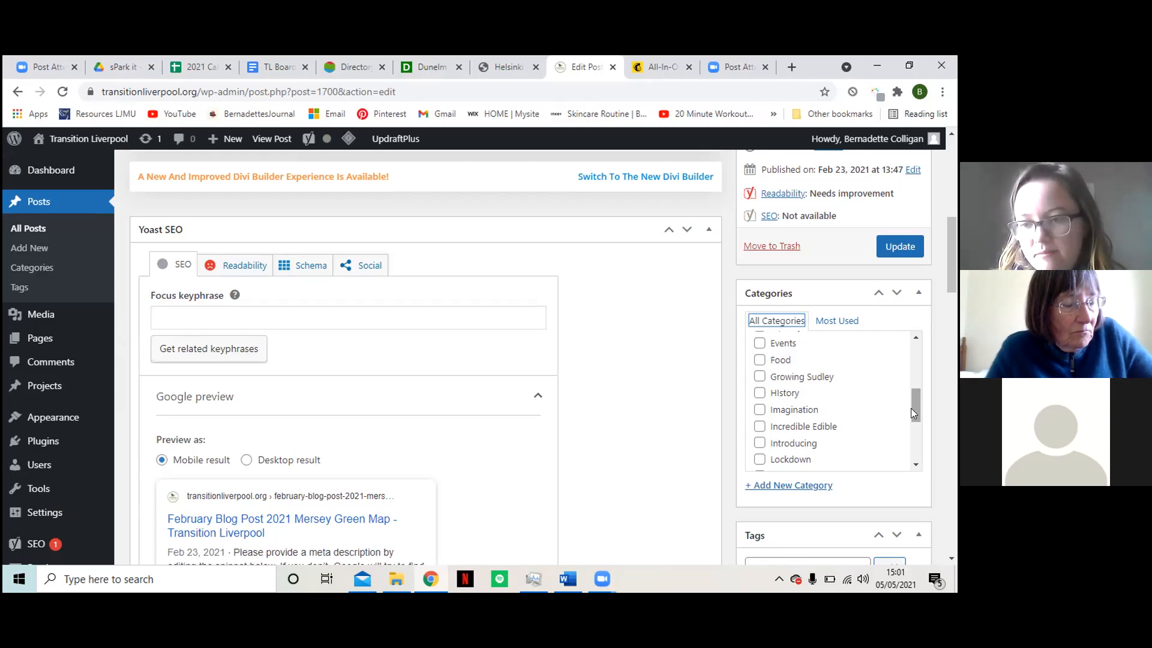
pyautogui.moveTo(911, 408); pyautogui.dragTo(913, 447)
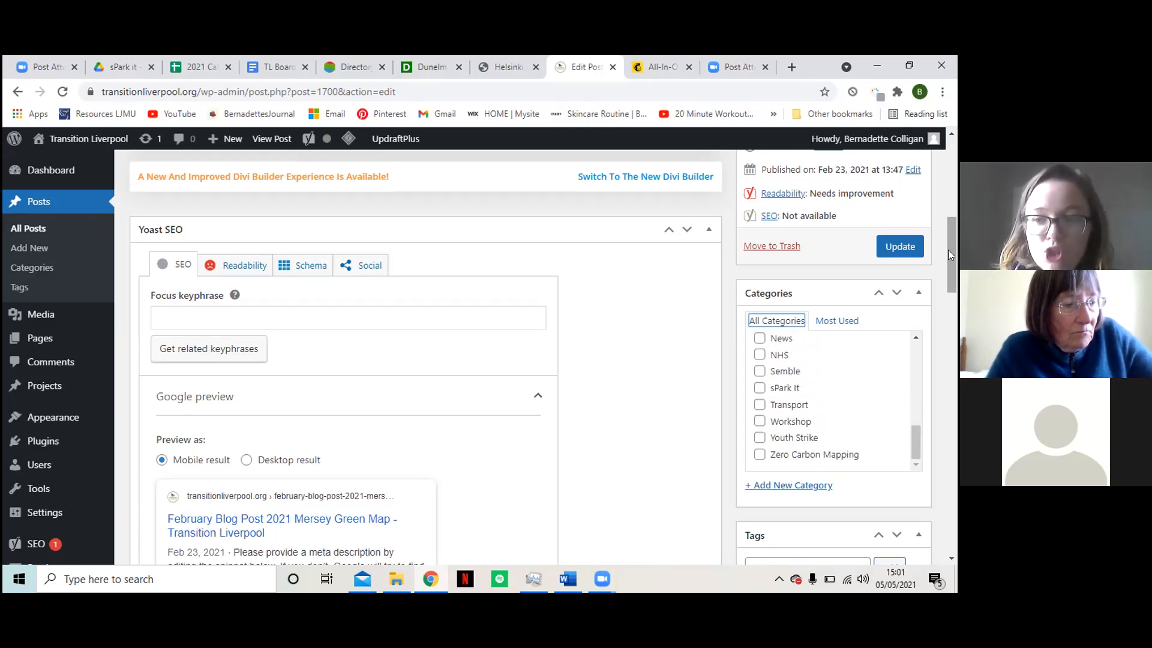
# Examine where tags are entered for the post and where its featured image is set.
pyautogui.moveTo(949, 255); pyautogui.dragTo(944, 303)
pyautogui.click(765, 273)
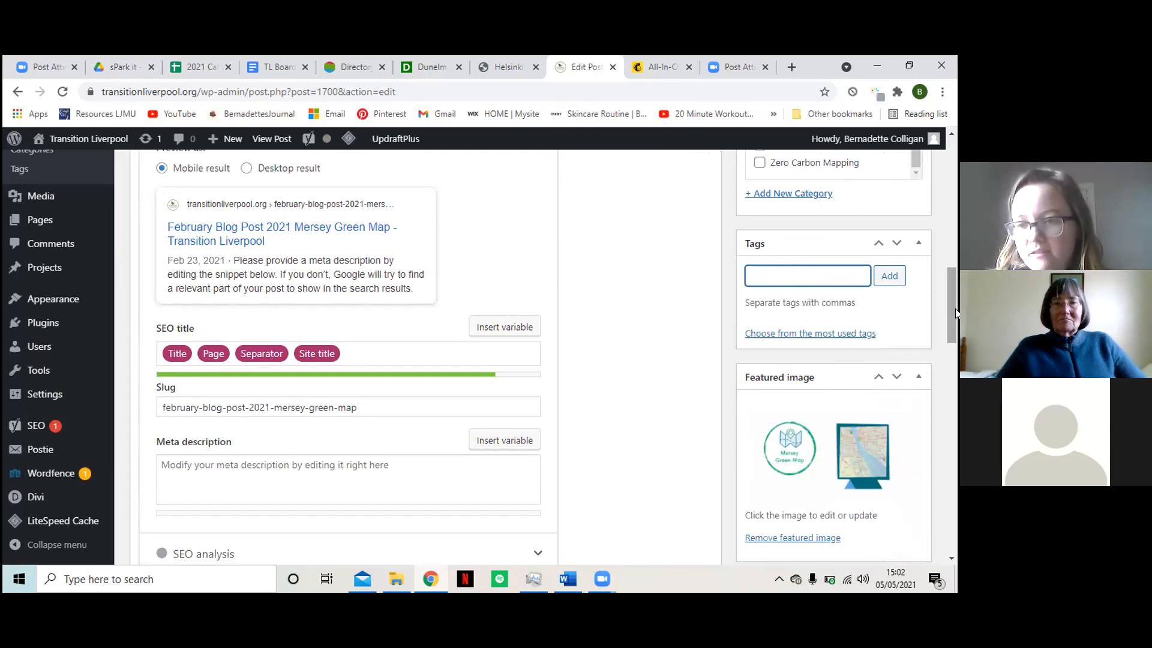
pyautogui.moveTo(955, 313); pyautogui.dragTo(955, 334)
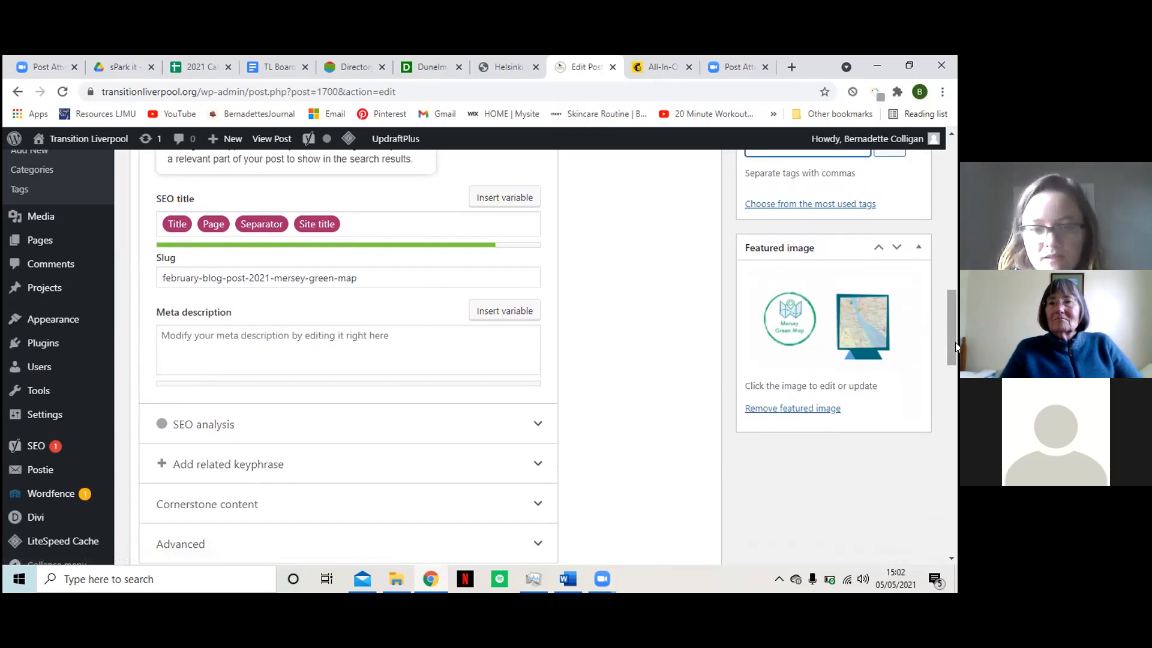
# Open the March Blog Post draft for editing from the list of all posts and bring its text into view.
pyautogui.moveTo(954, 342); pyautogui.dragTo(954, 182)
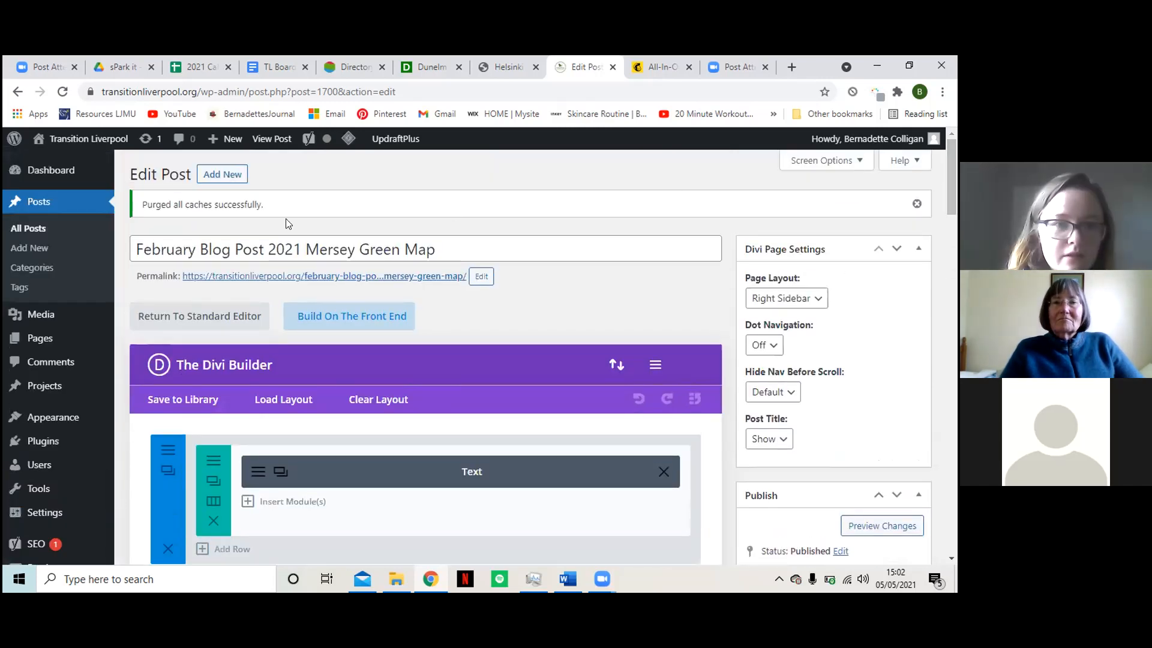
pyautogui.click(82, 204)
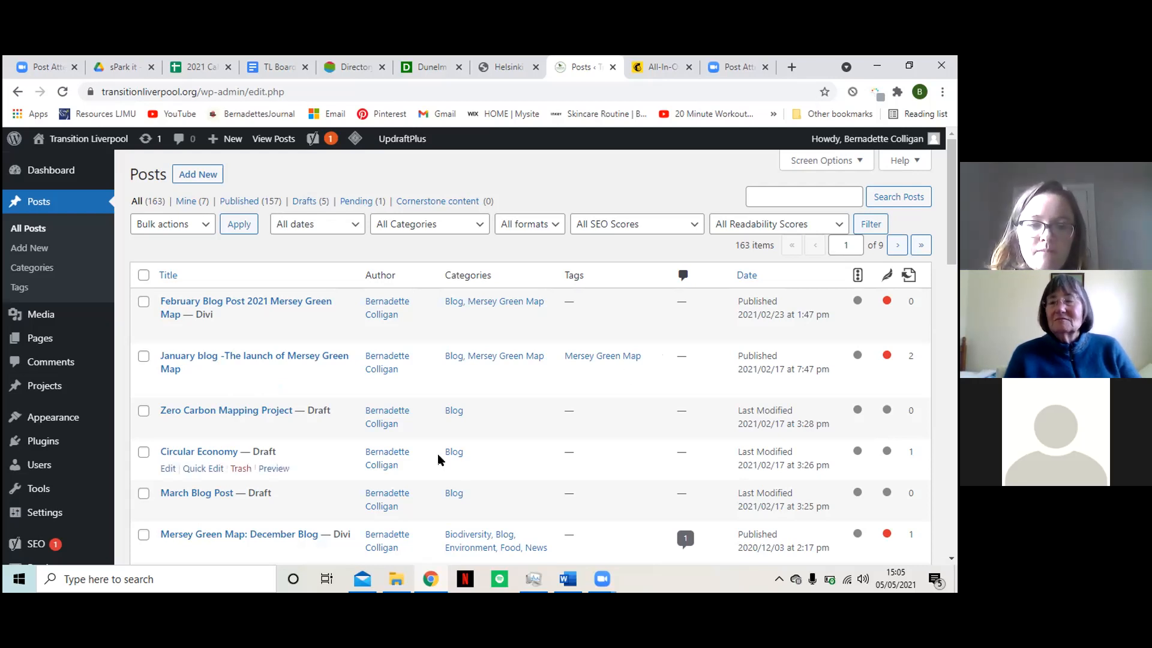
pyautogui.scroll(-1, 404, 424)
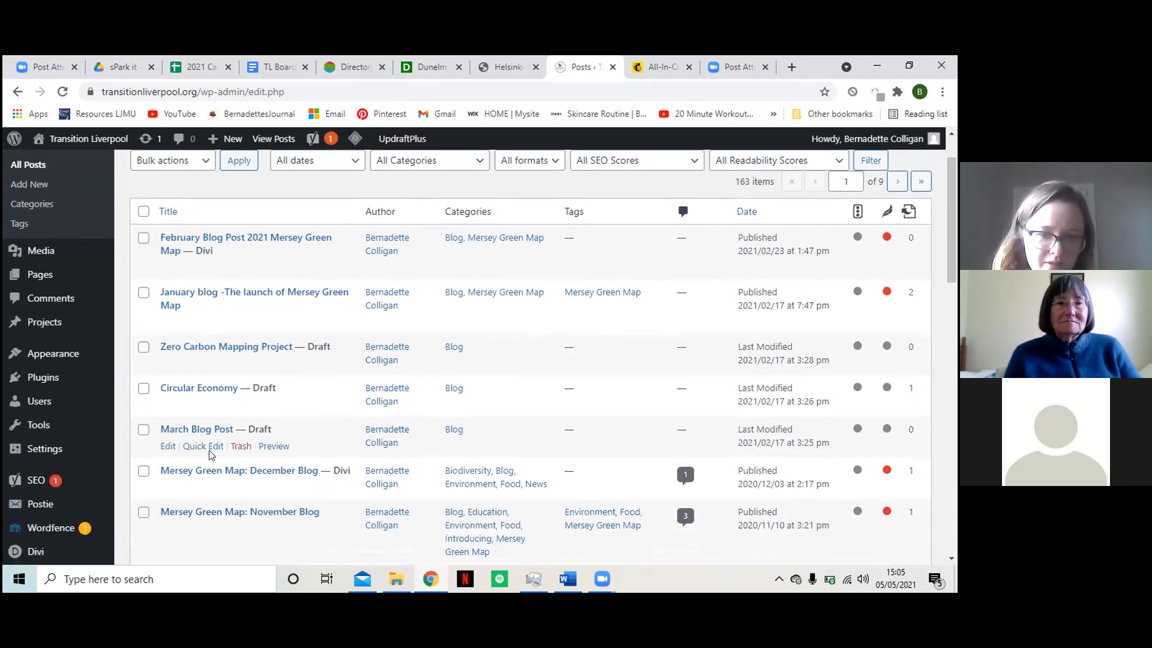
pyautogui.click(165, 447)
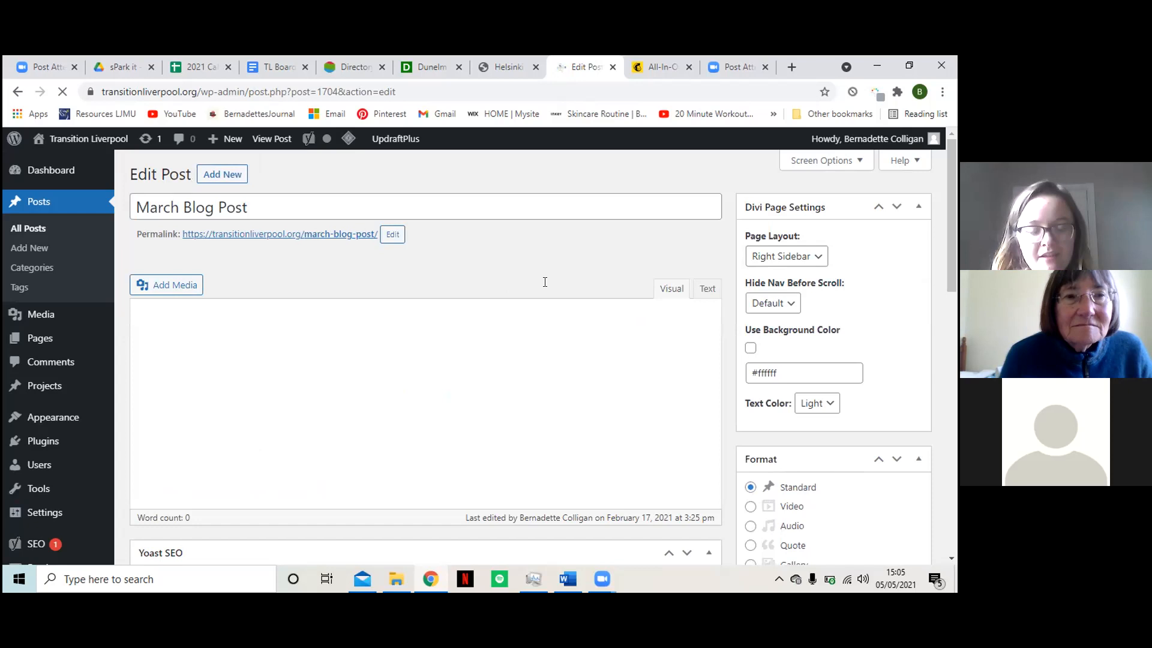
pyautogui.scroll(-2, 545, 282)
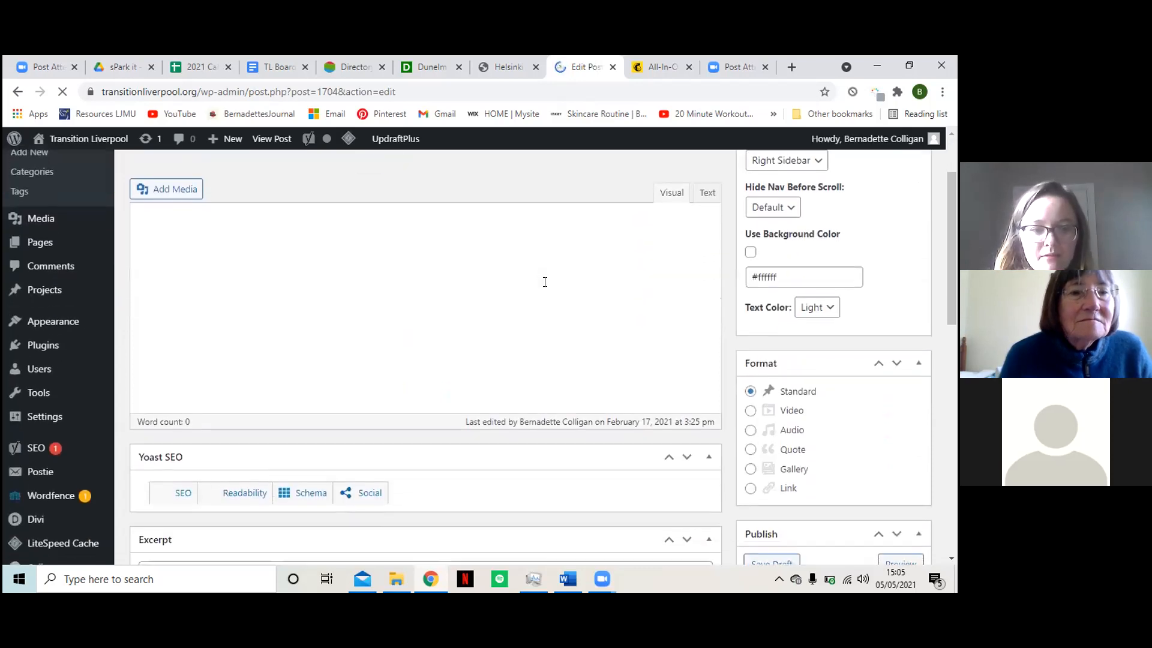
pyautogui.scroll(1, 545, 282)
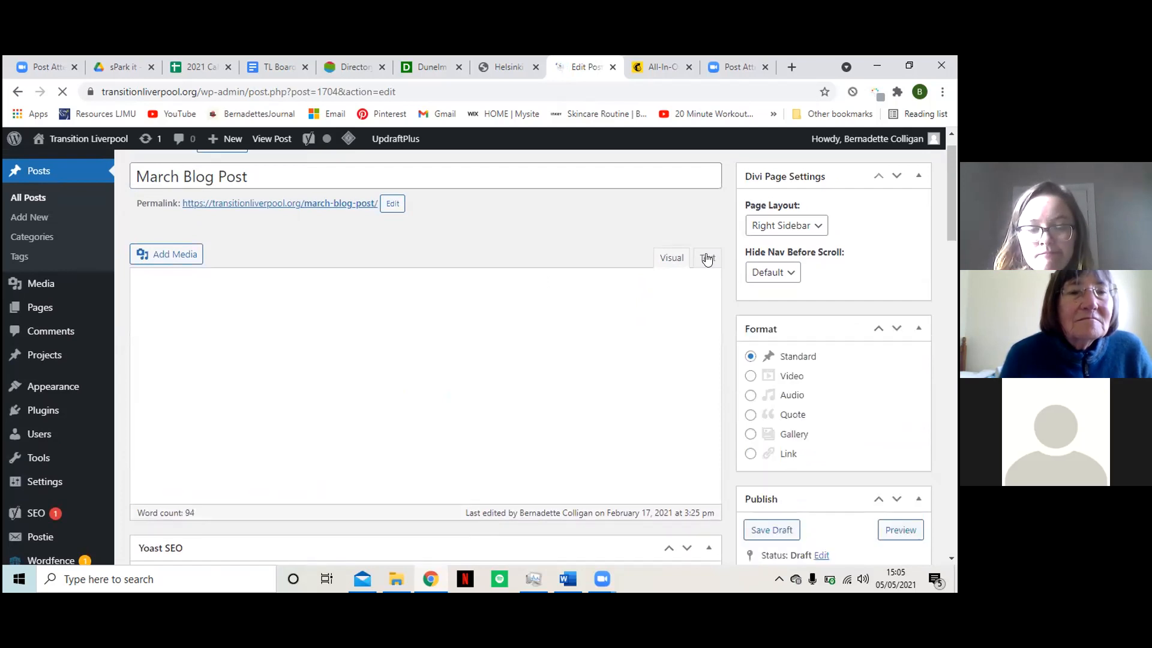
pyautogui.scroll(-1, 578, 239)
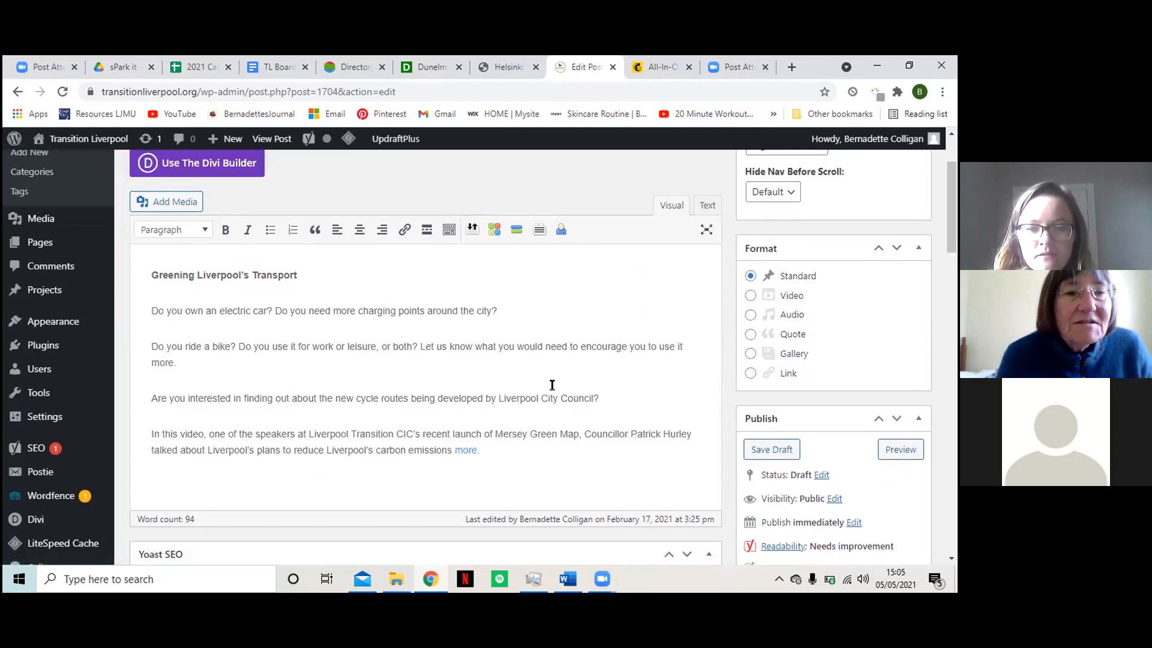
# Check the "more" link in the draft's last paragraph by opening its YouTube video in a new tab, pause it, and return to the draft.
pyautogui.doubleClick(474, 448)
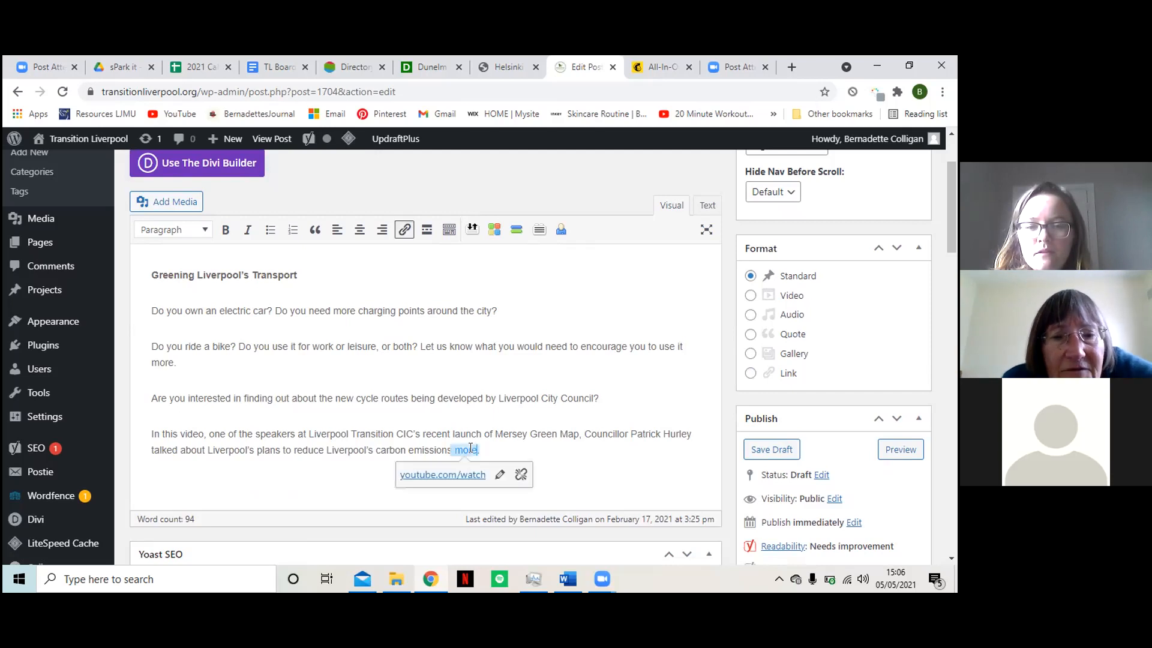
pyautogui.rightClick(451, 478)
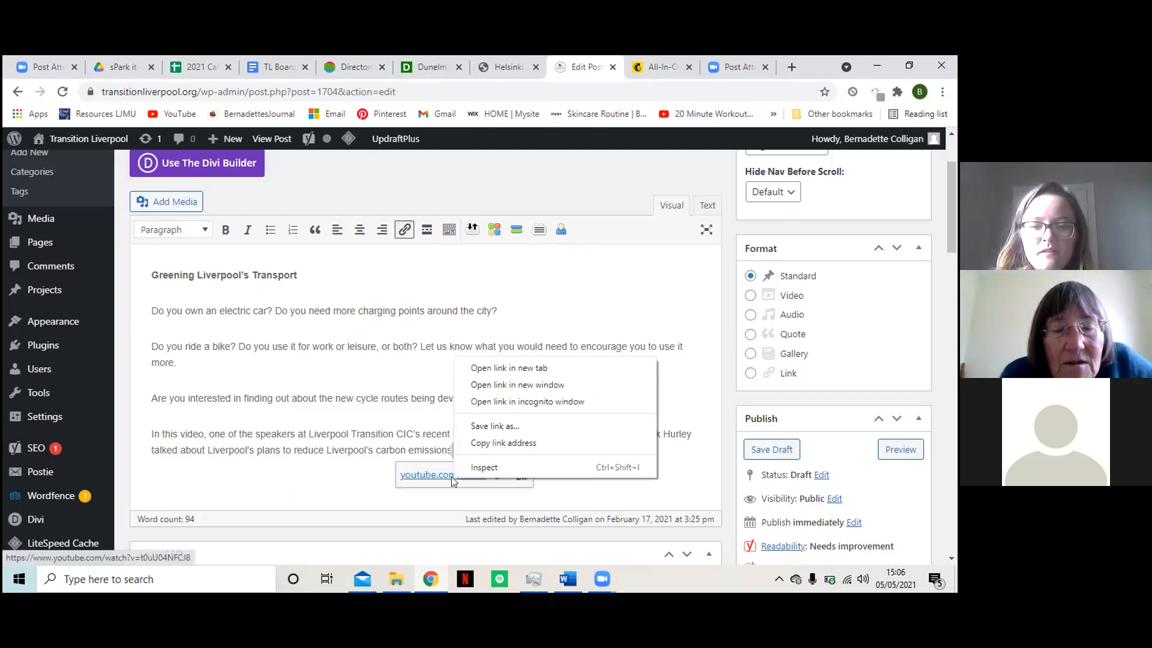
pyautogui.click(489, 369)
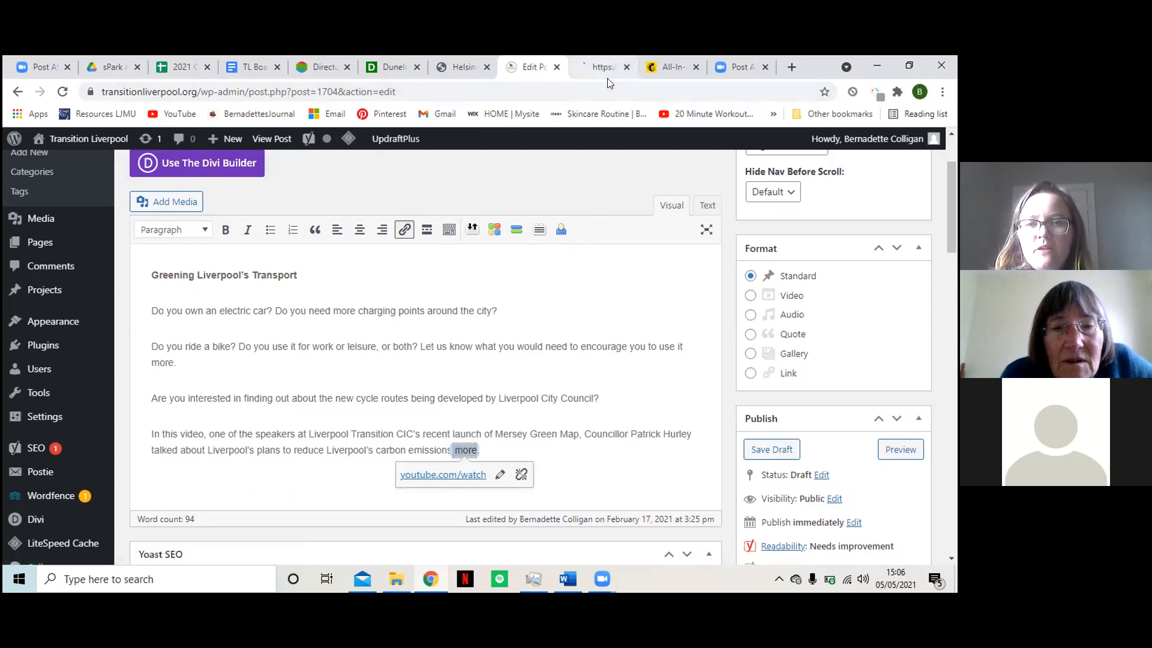
pyautogui.click(605, 68)
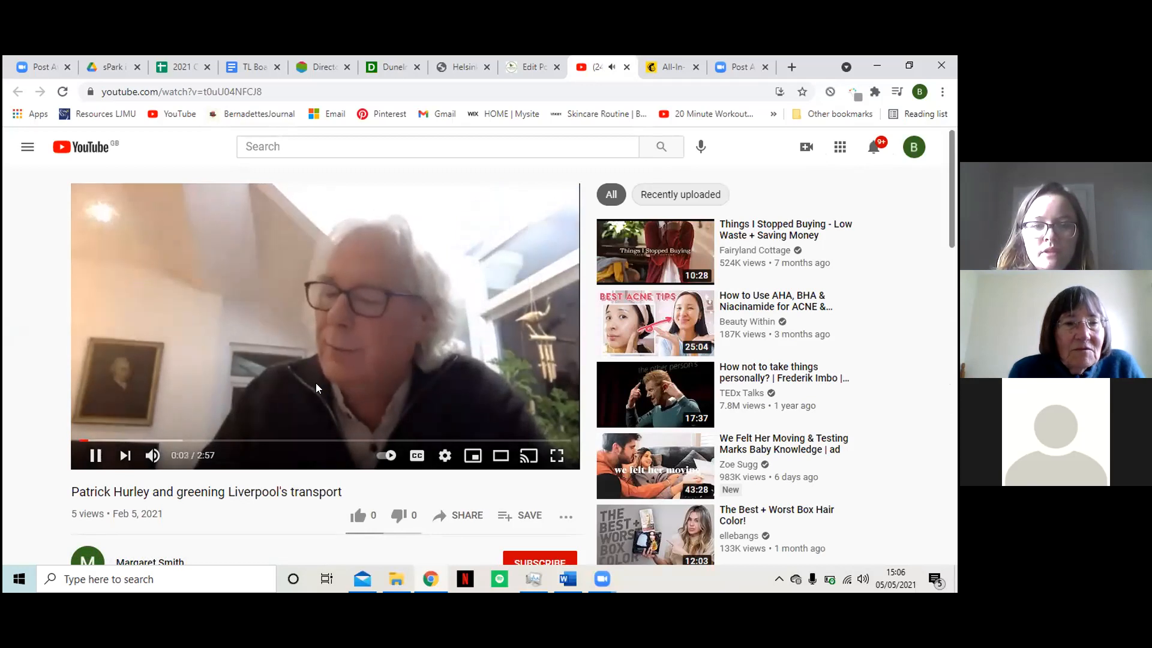
pyautogui.click(419, 355)
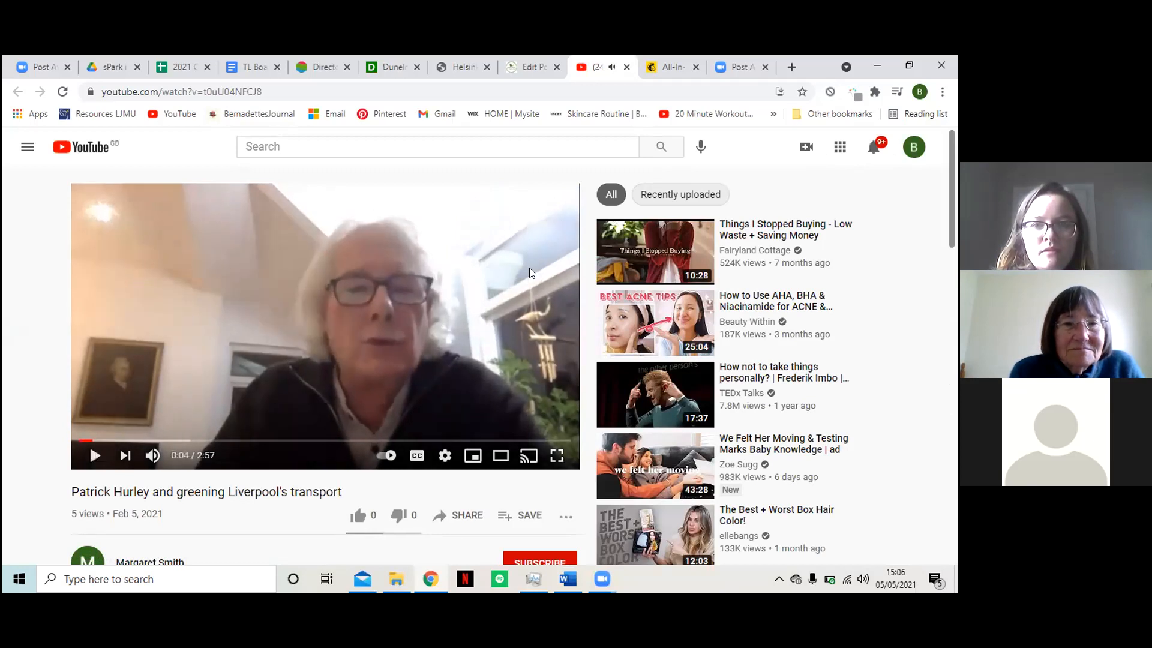
pyautogui.click(538, 75)
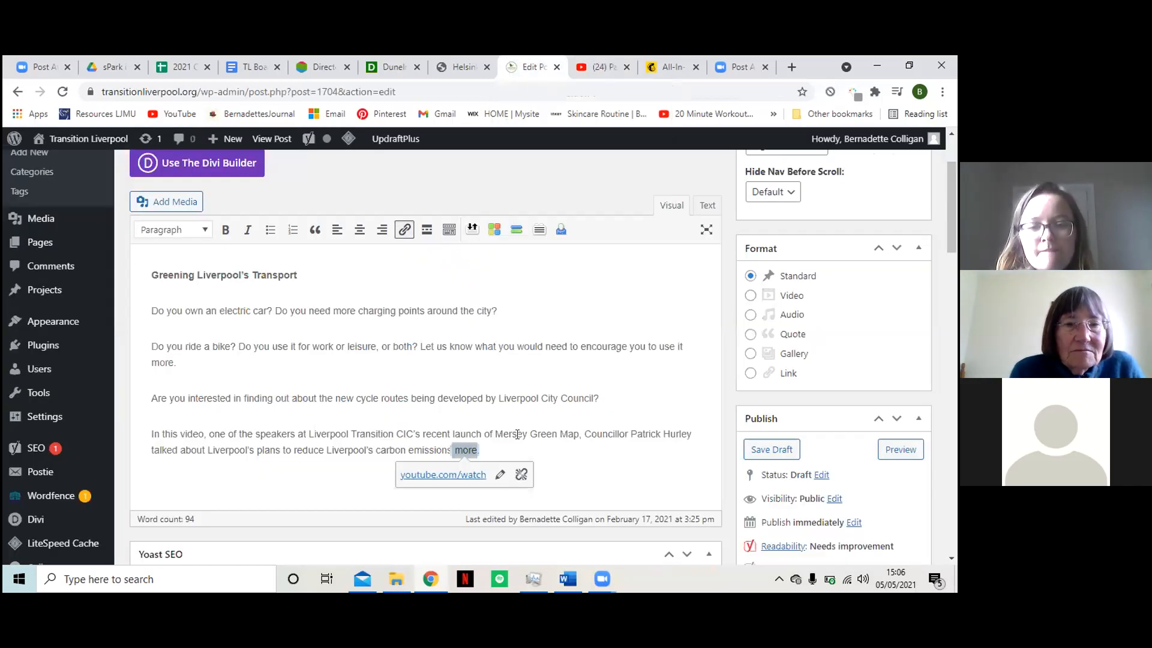
pyautogui.click(492, 447)
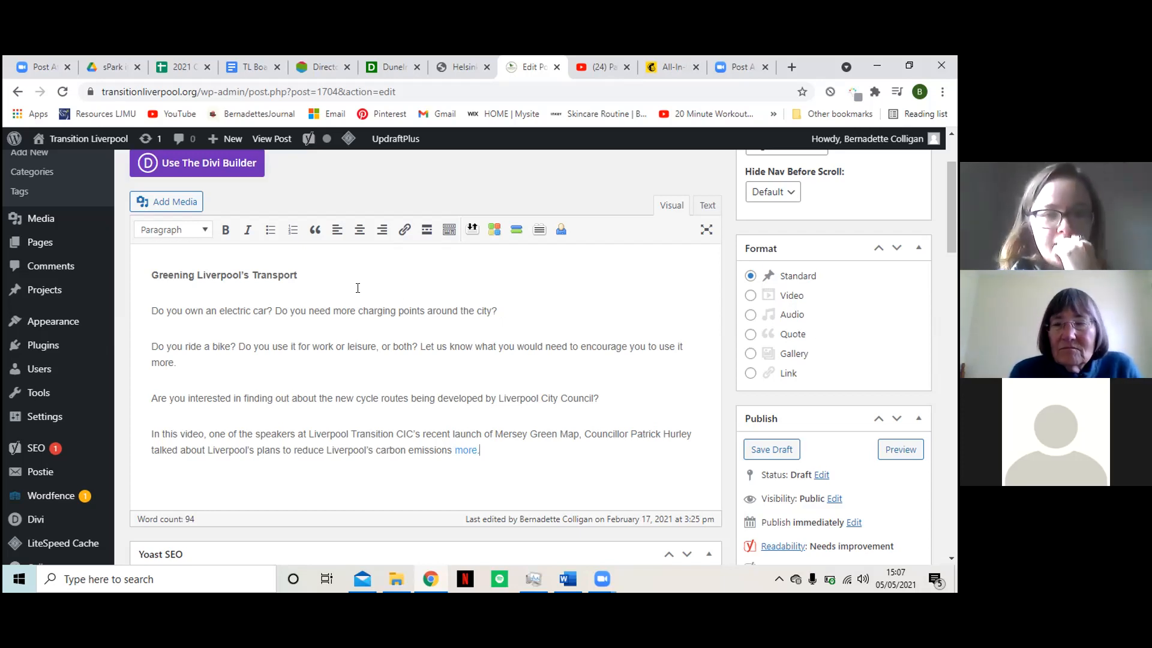
# Add an empty paragraph after the electric car question and look through the media library for an image.
pyautogui.click(501, 311)
pyautogui.press('Return')
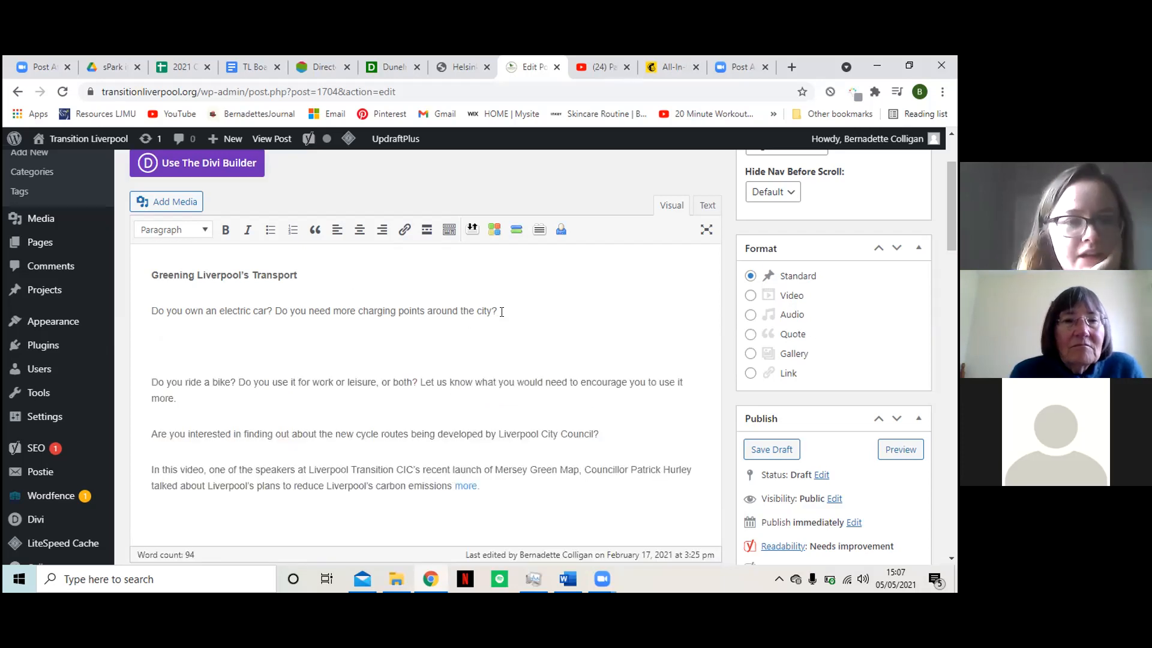
pyautogui.click(165, 203)
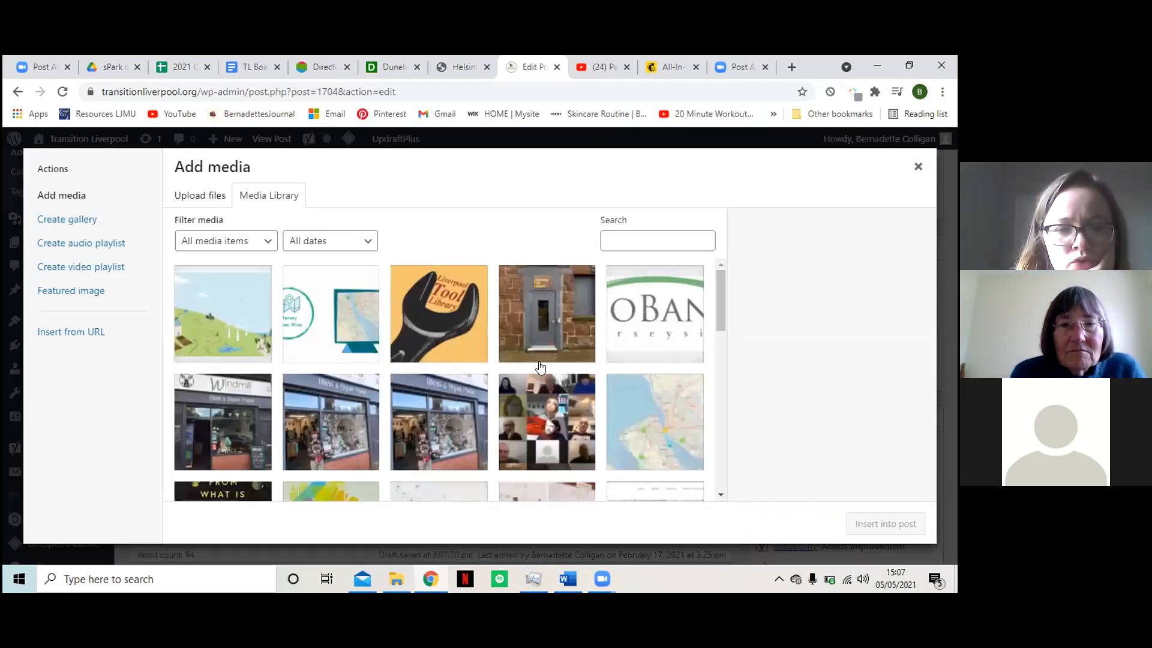
pyautogui.scroll(-3, 596, 396)
pyautogui.scroll(-1, 596, 396)
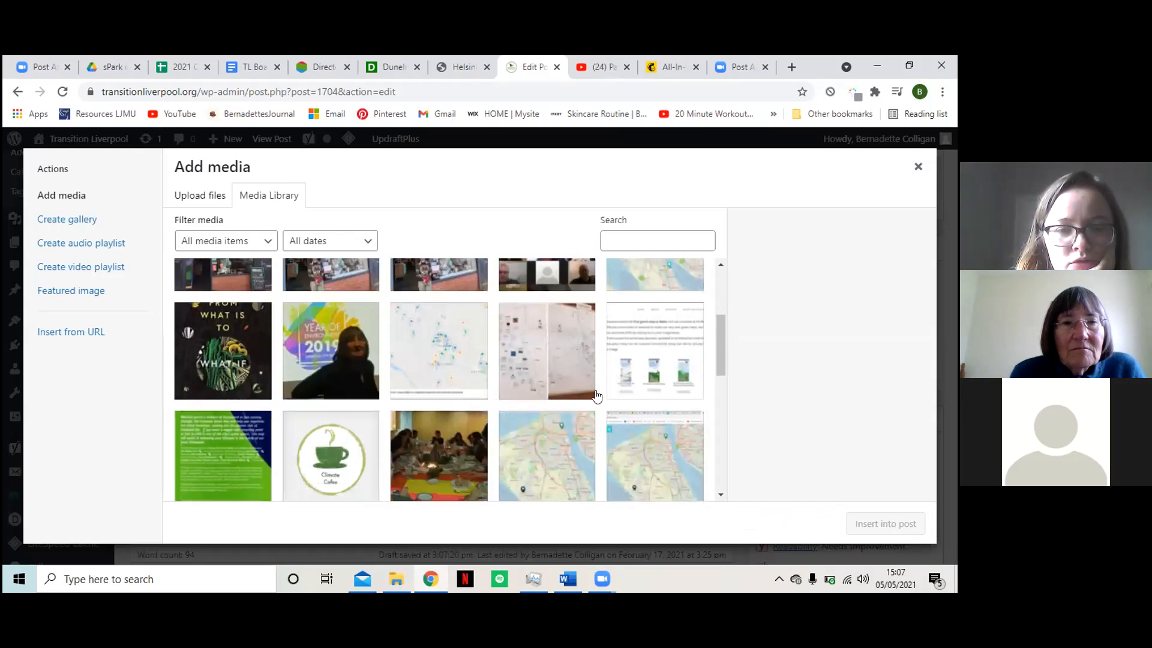
pyautogui.scroll(-3, 596, 396)
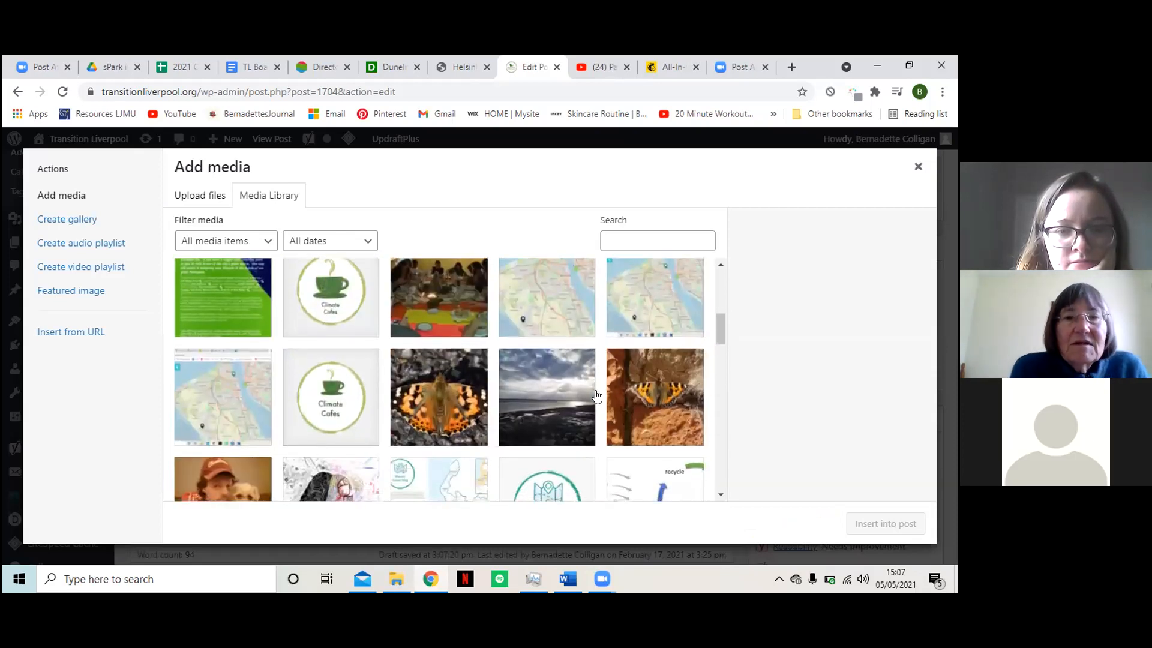
pyautogui.scroll(2, 596, 396)
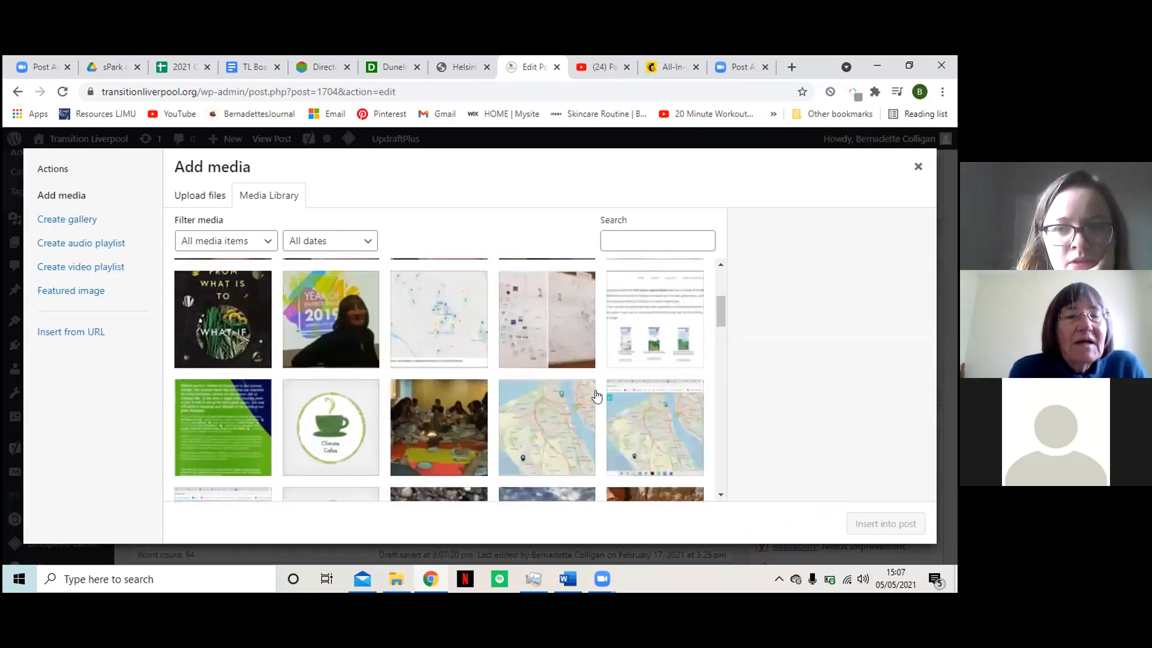
pyautogui.click(917, 168)
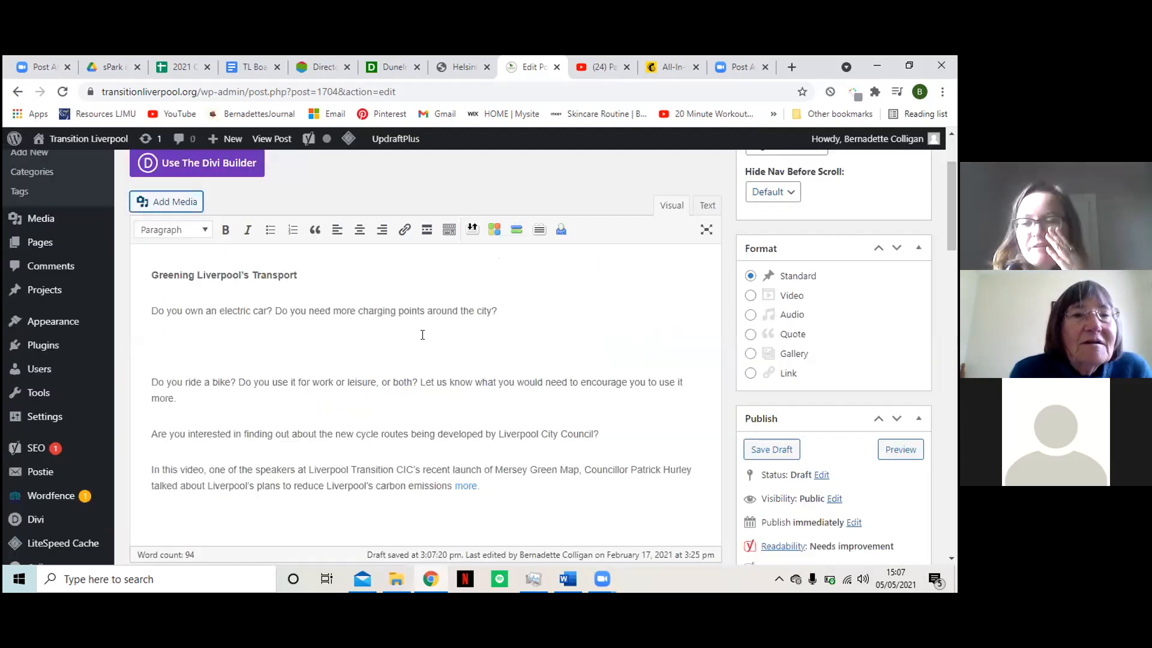
# Place the insertion point in the empty paragraph and browse the older images in the media library.
pyautogui.click(165, 341)
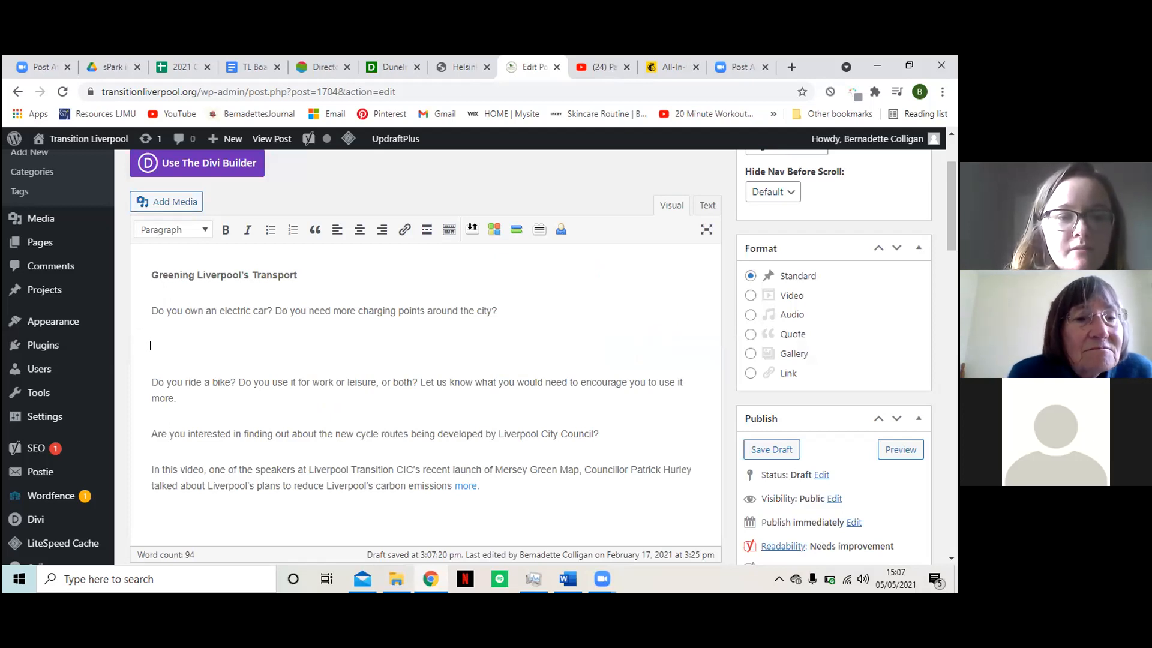
pyautogui.click(159, 201)
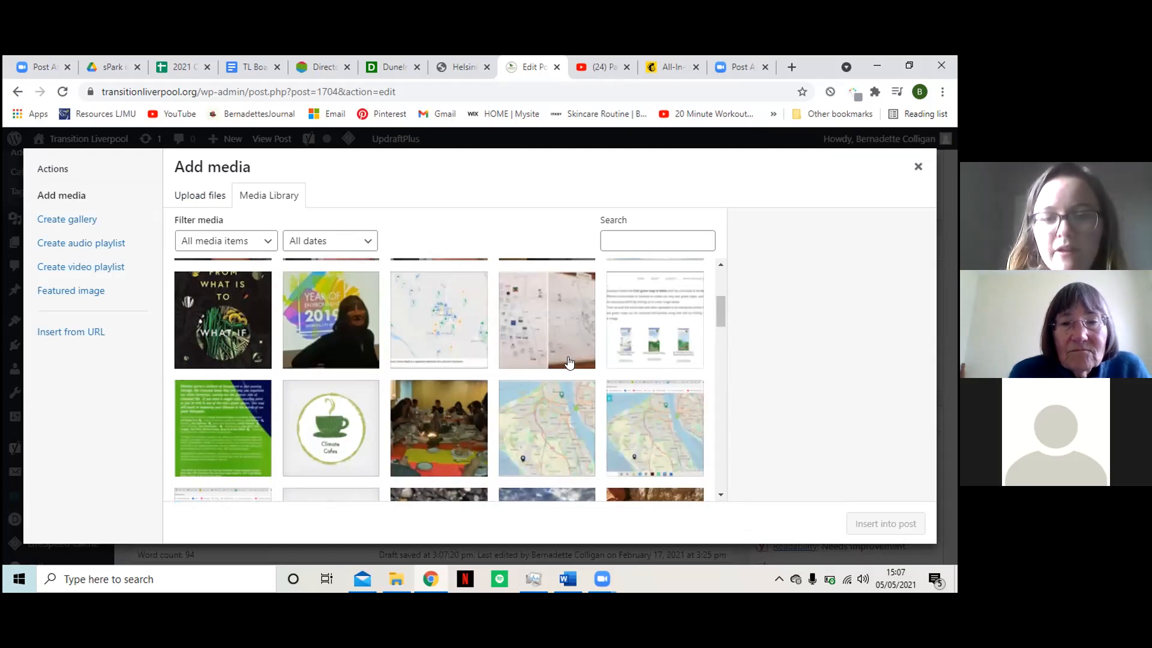
pyautogui.scroll(-15, 568, 362)
pyautogui.scroll(-15, 569, 362)
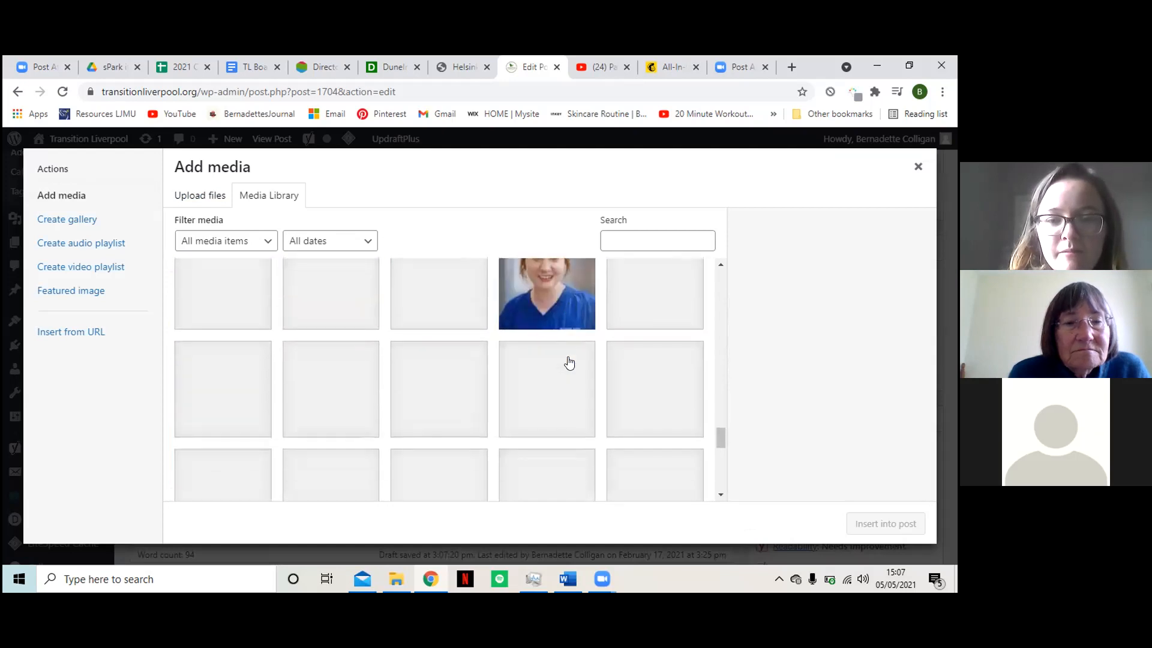
pyautogui.scroll(-10, 568, 362)
pyautogui.scroll(-10, 569, 362)
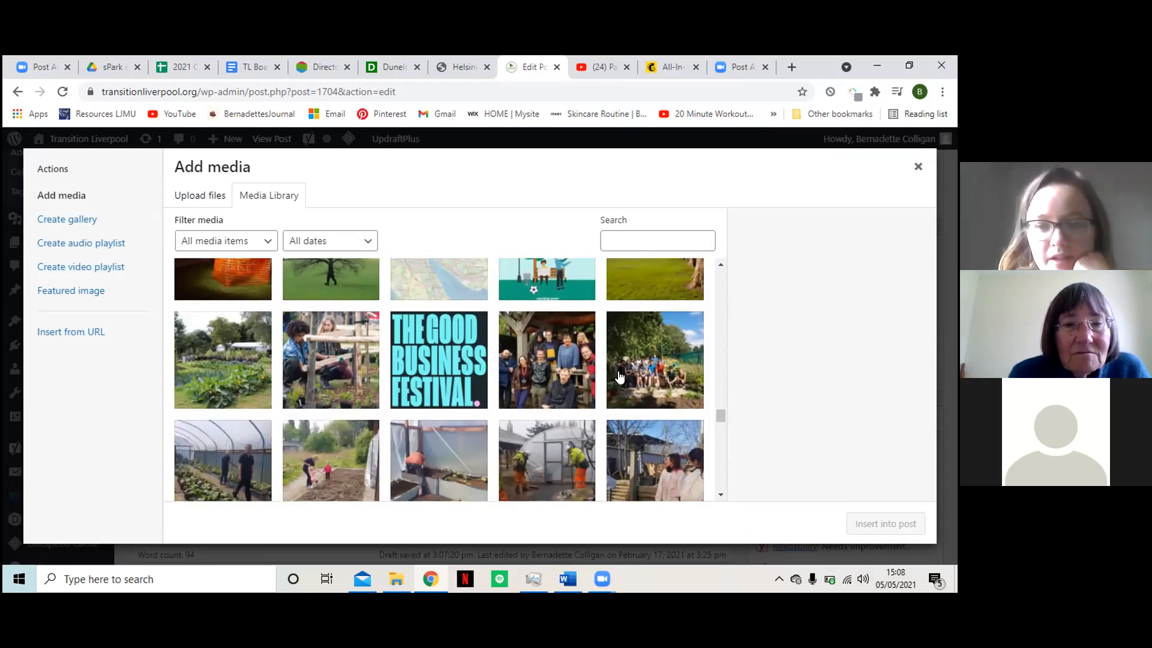
pyautogui.scroll(-2, 549, 367)
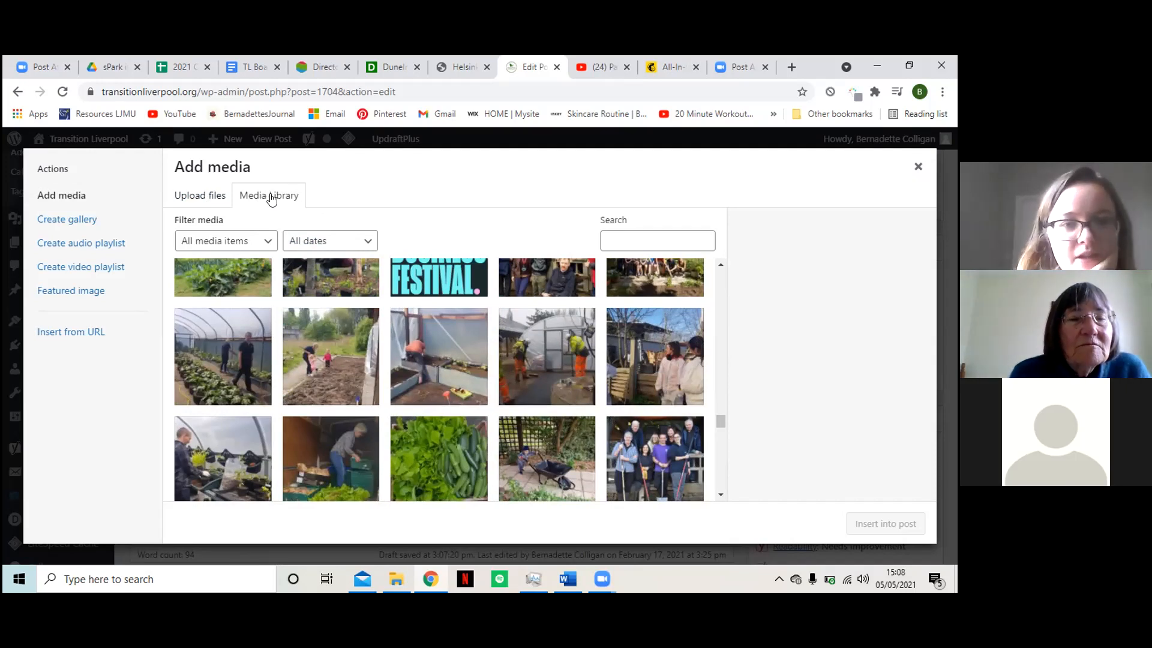
# Browse the computer's Digital Communication Images folder for a picture to upload, and leave without choosing a file.
pyautogui.click(192, 198)
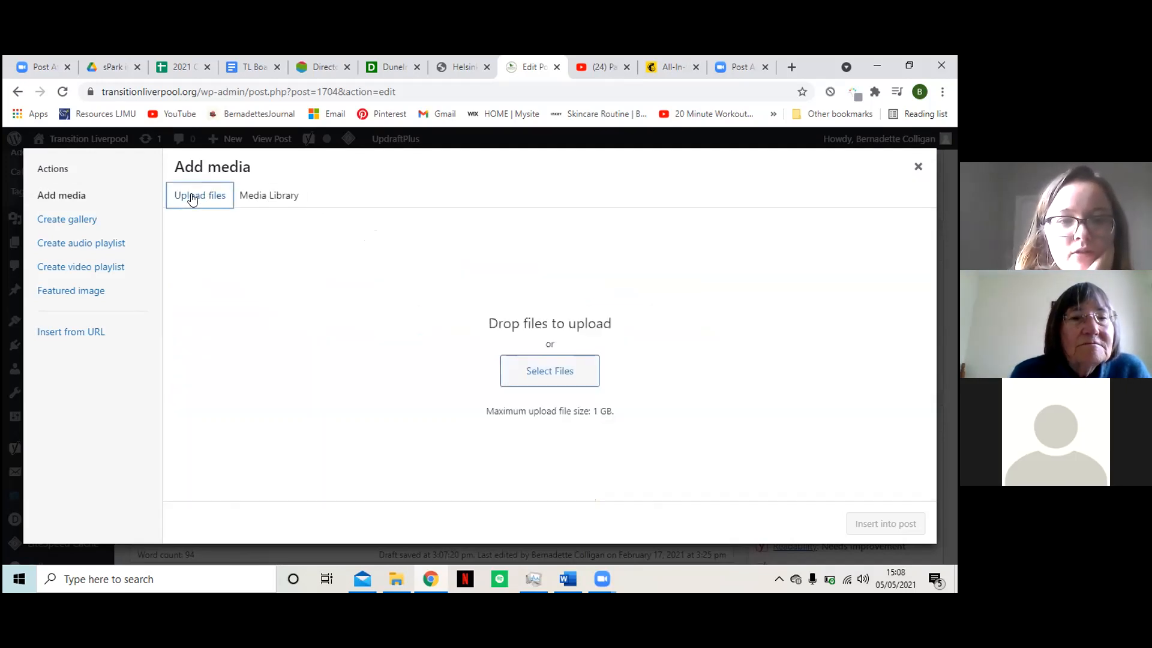
pyautogui.click(552, 374)
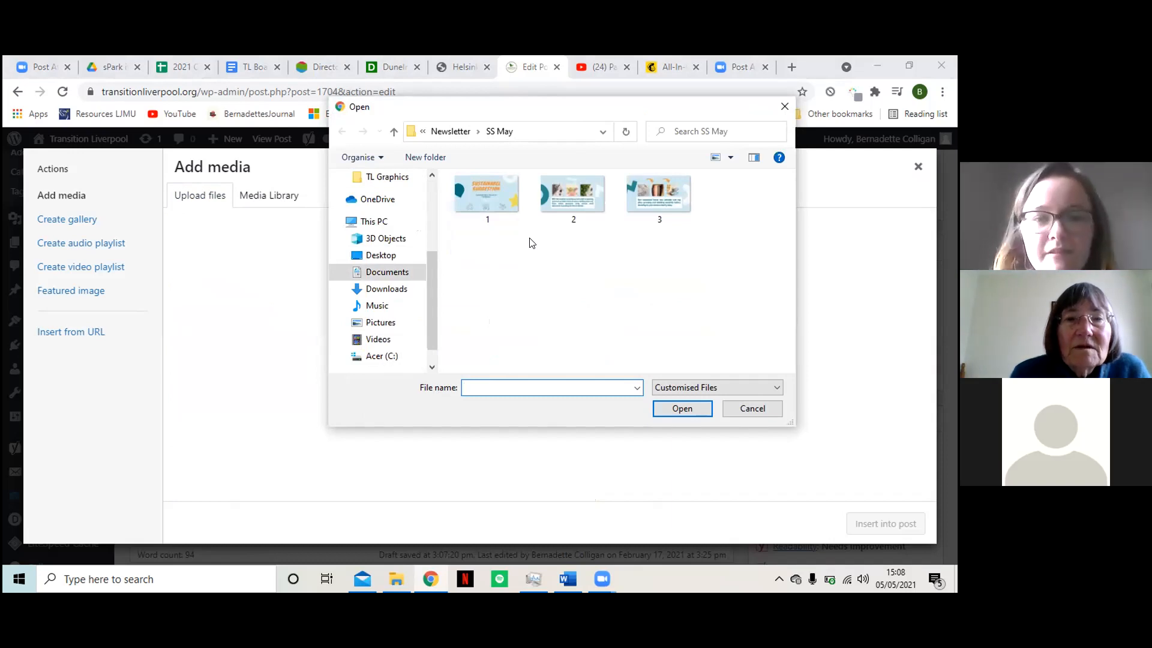
pyautogui.click(438, 127)
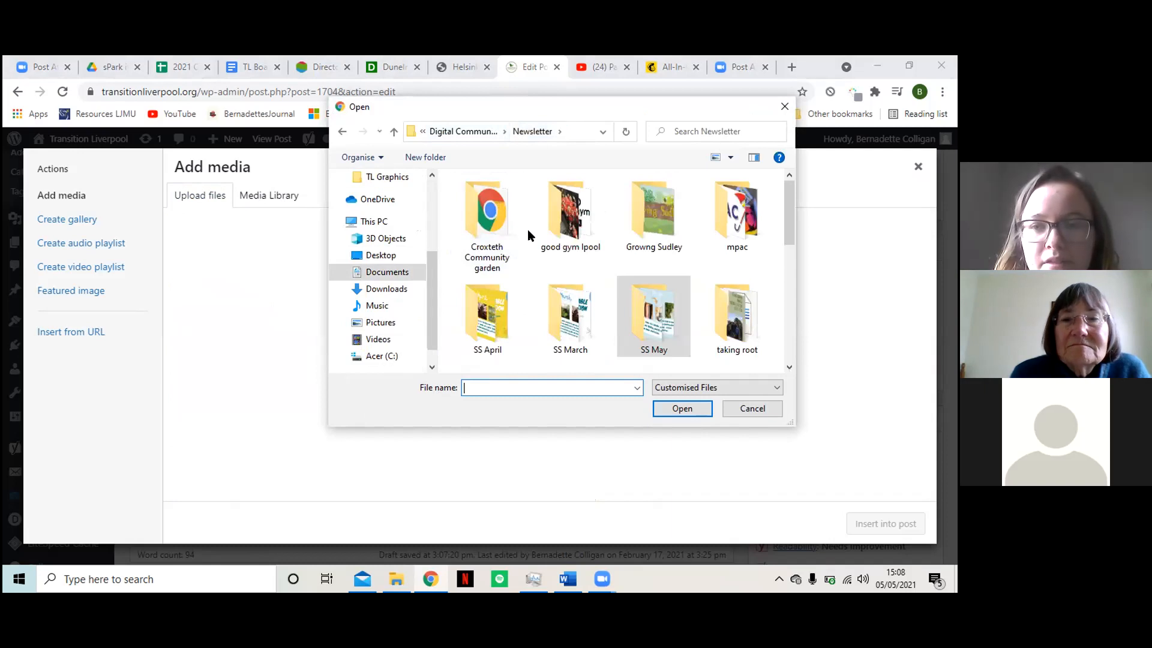
pyautogui.click(462, 133)
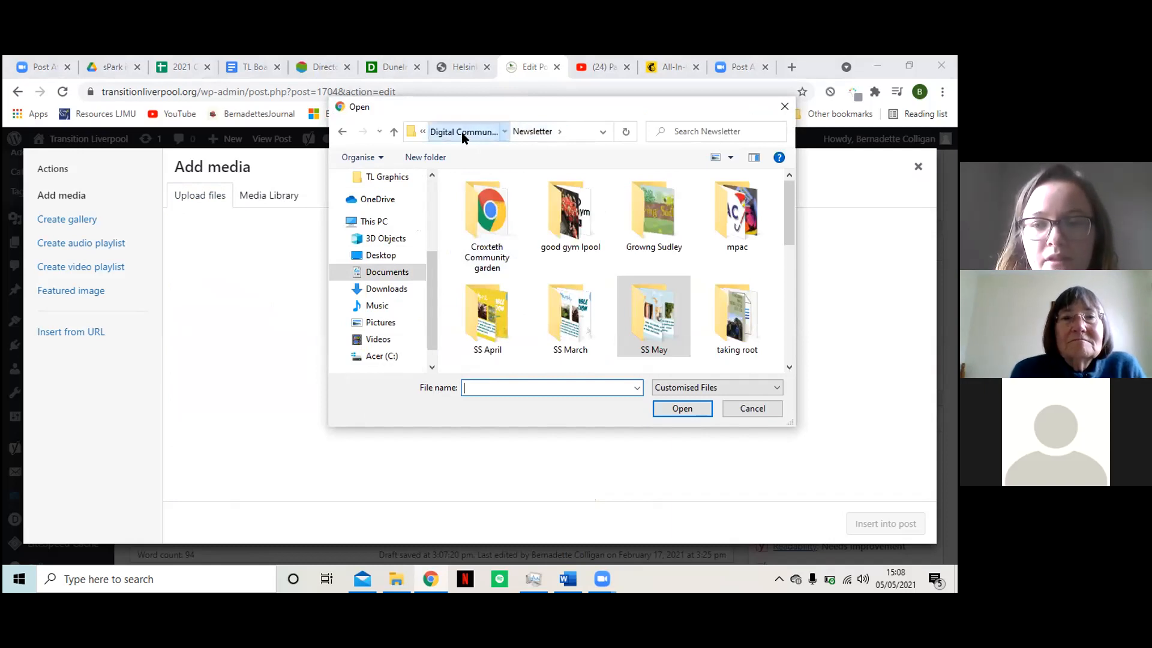
pyautogui.doubleClick(484, 229)
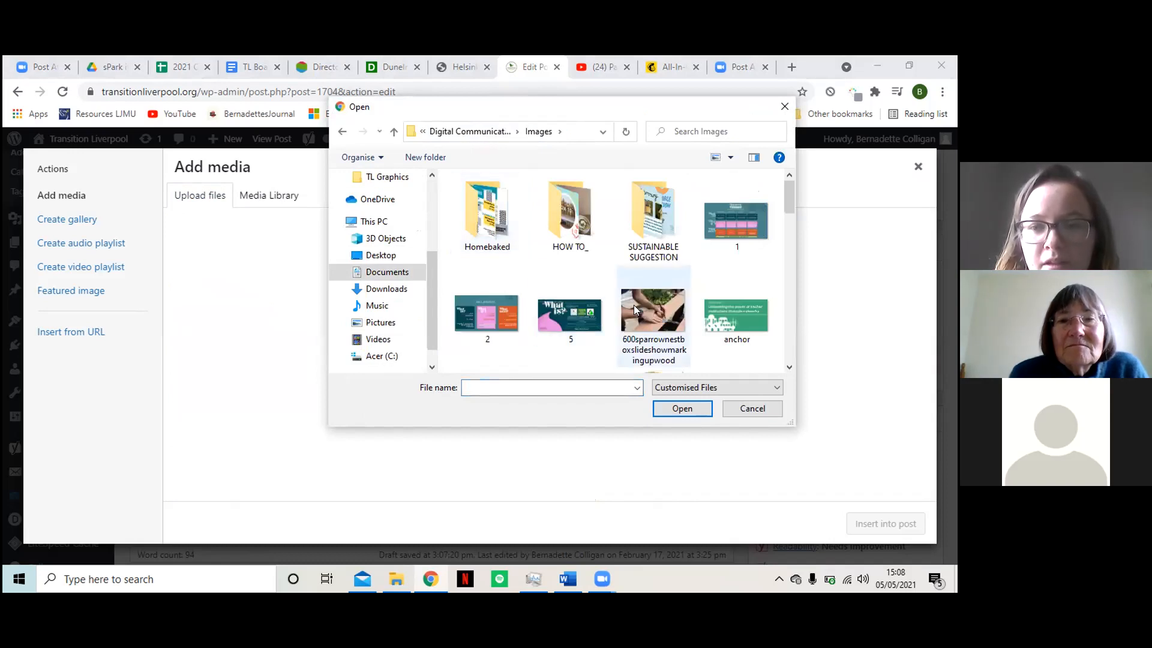
pyautogui.scroll(-1, 650, 340)
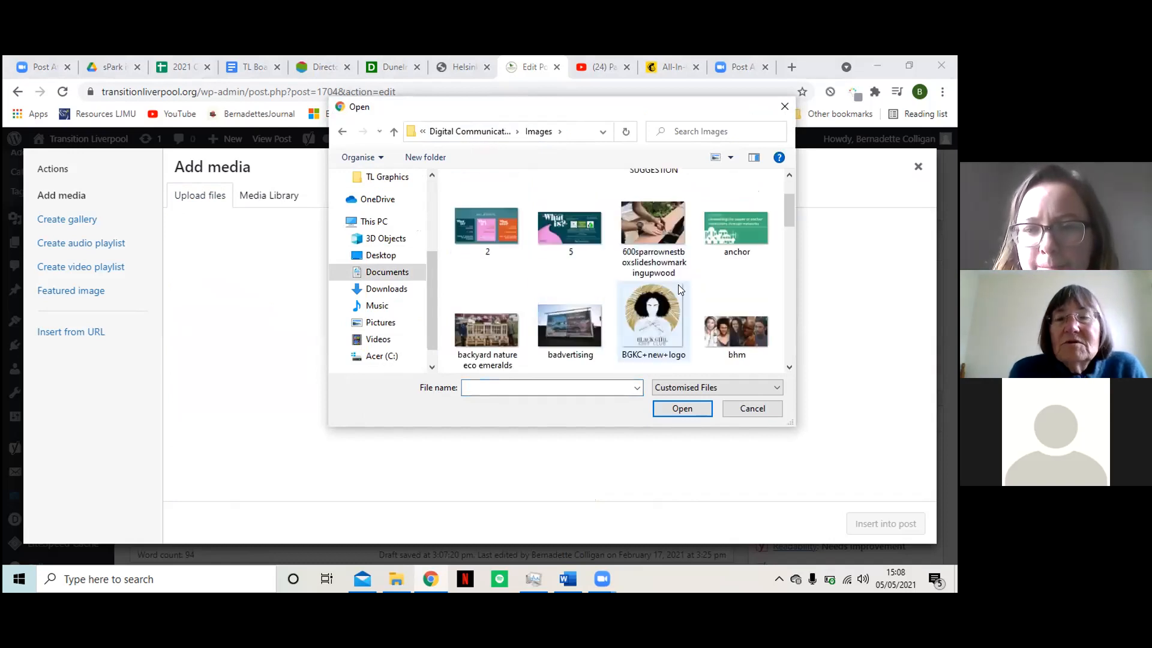
pyautogui.scroll(-2, 678, 284)
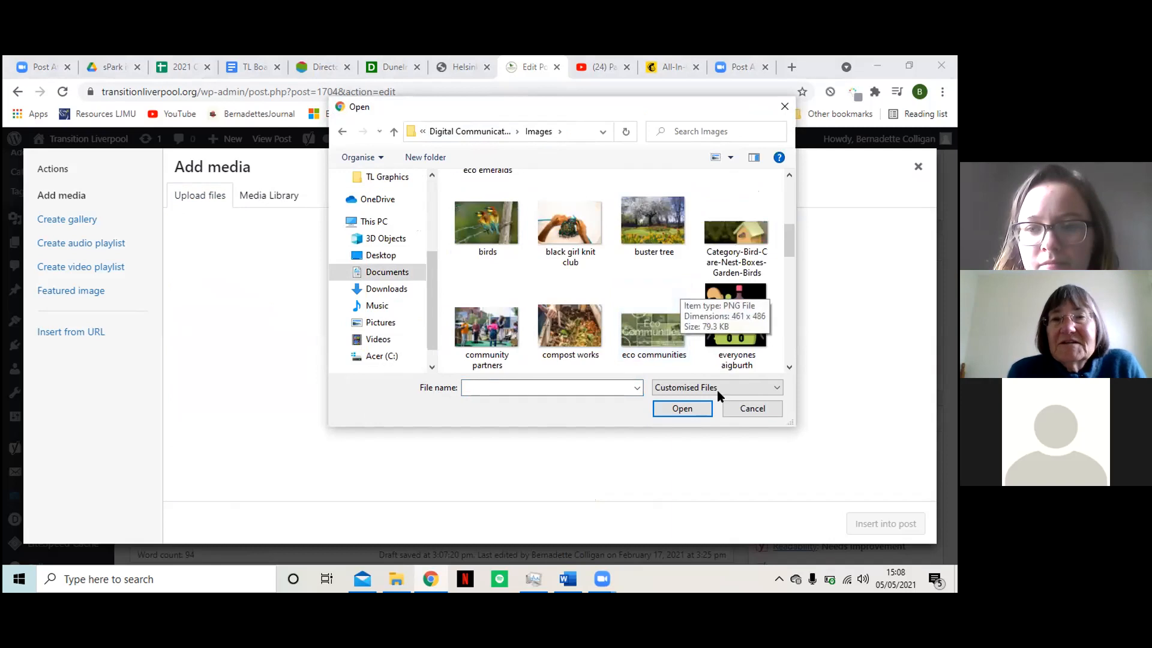
pyautogui.click(733, 411)
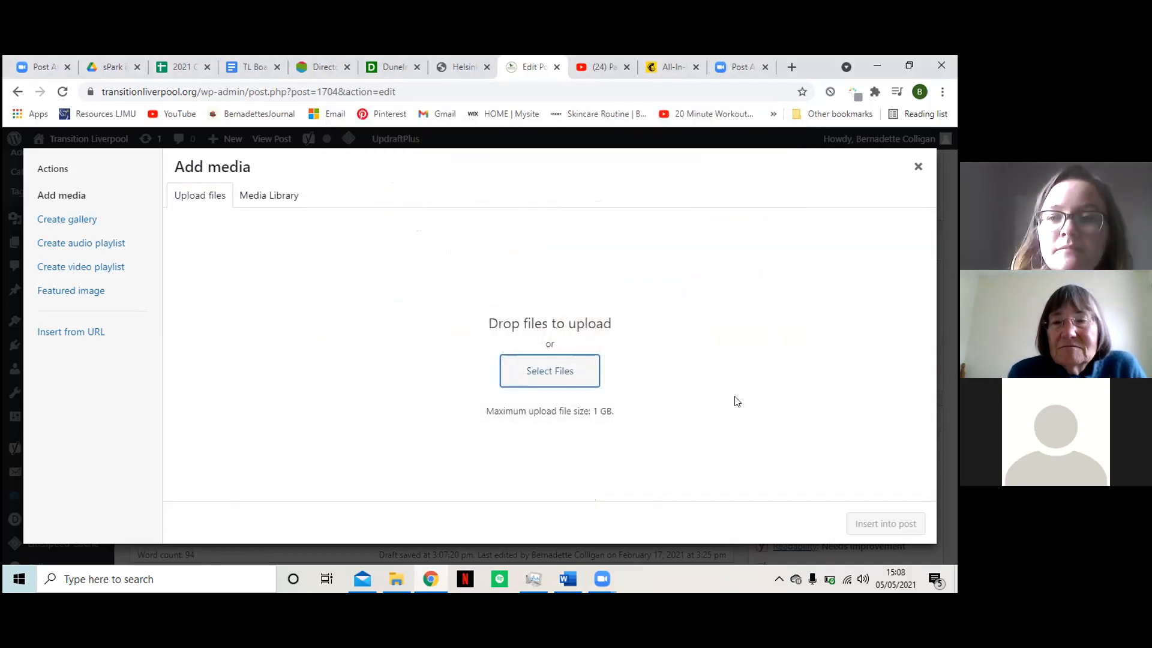
# Search Google Images for "cycle track" in a new browser tab.
pyautogui.click(791, 67)
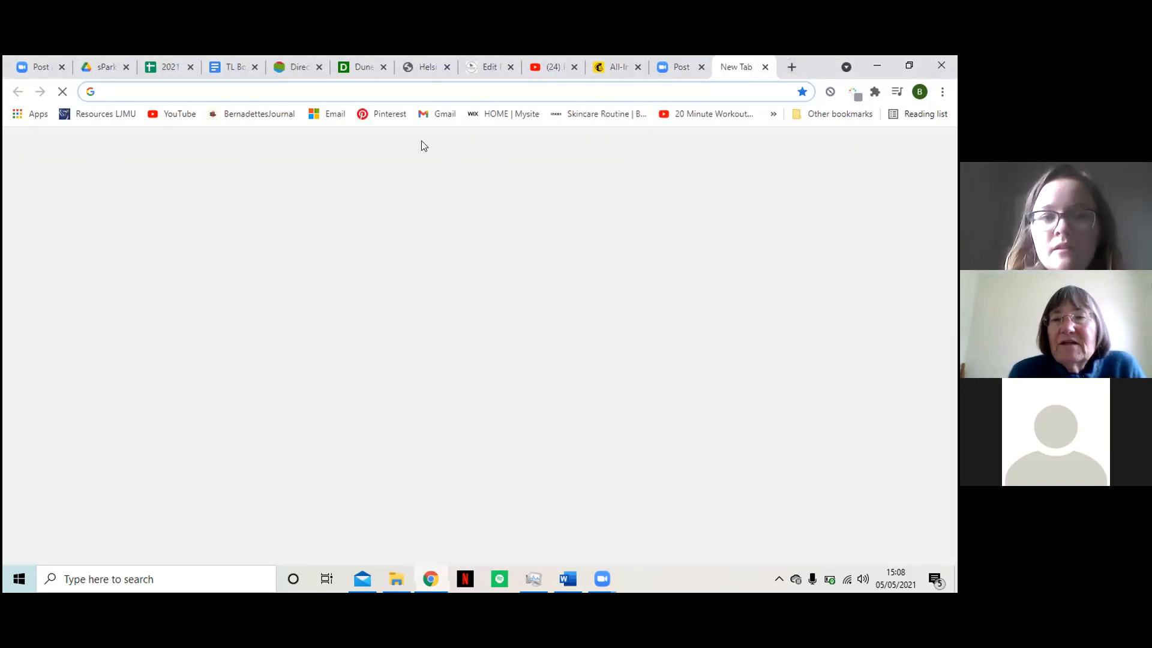
pyautogui.write('cycle track')
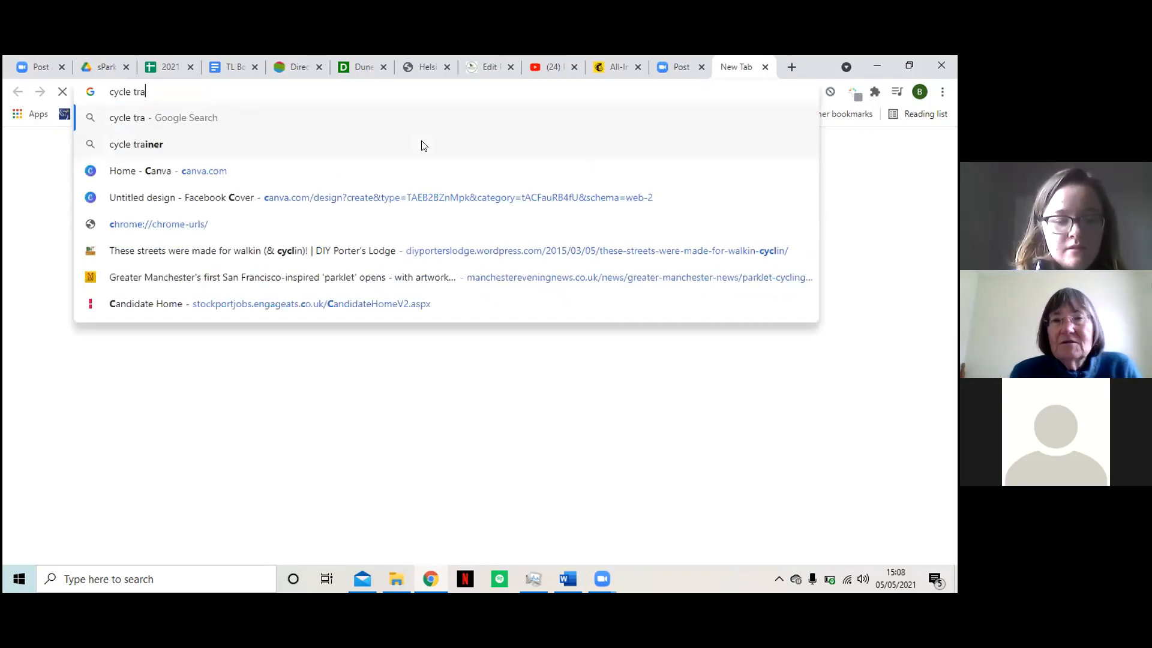
pyautogui.press('Return')
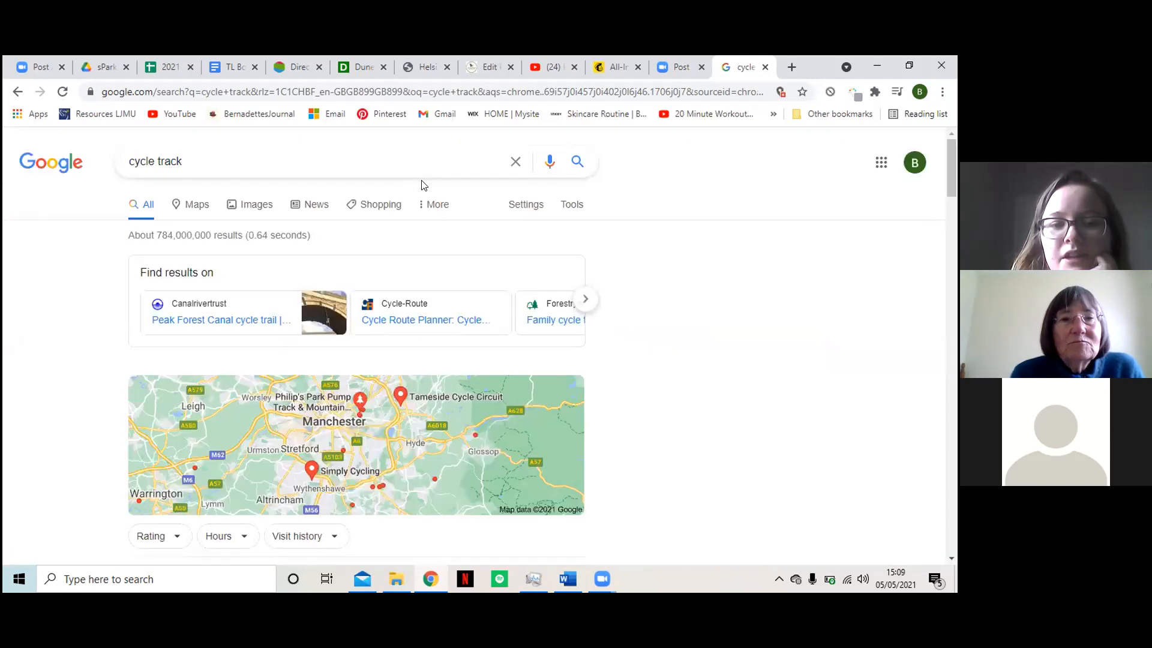
pyautogui.click(255, 206)
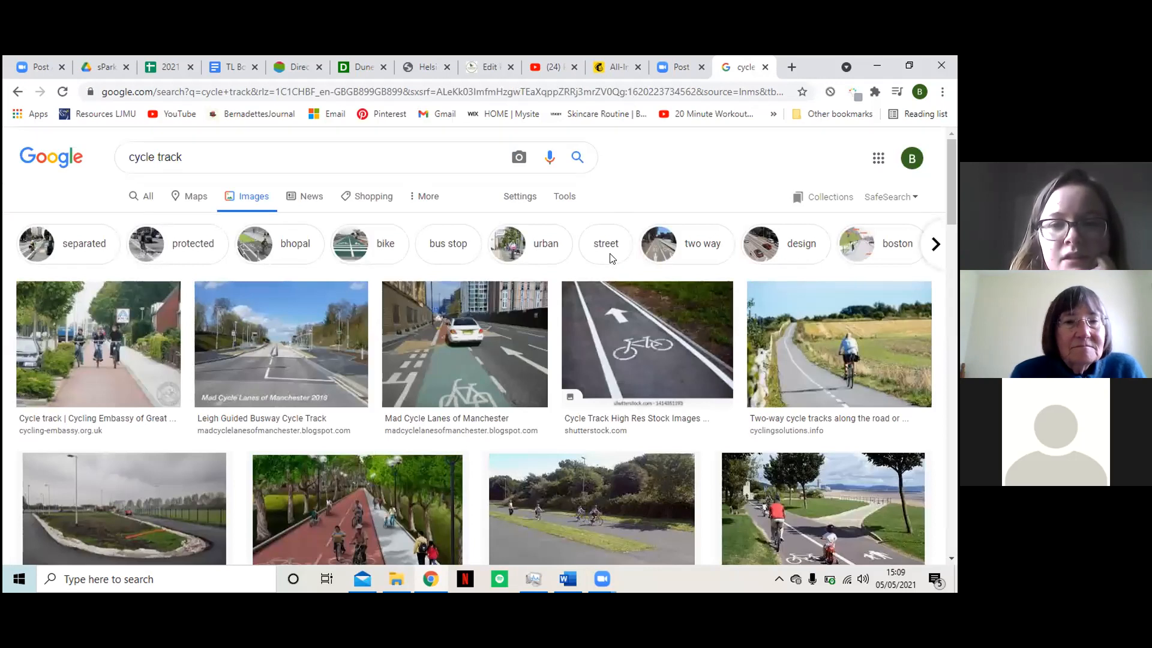
# Choose The Guardian's family cycle trail picture from the image results and start saving it to the computer.
pyautogui.scroll(-3, 569, 274)
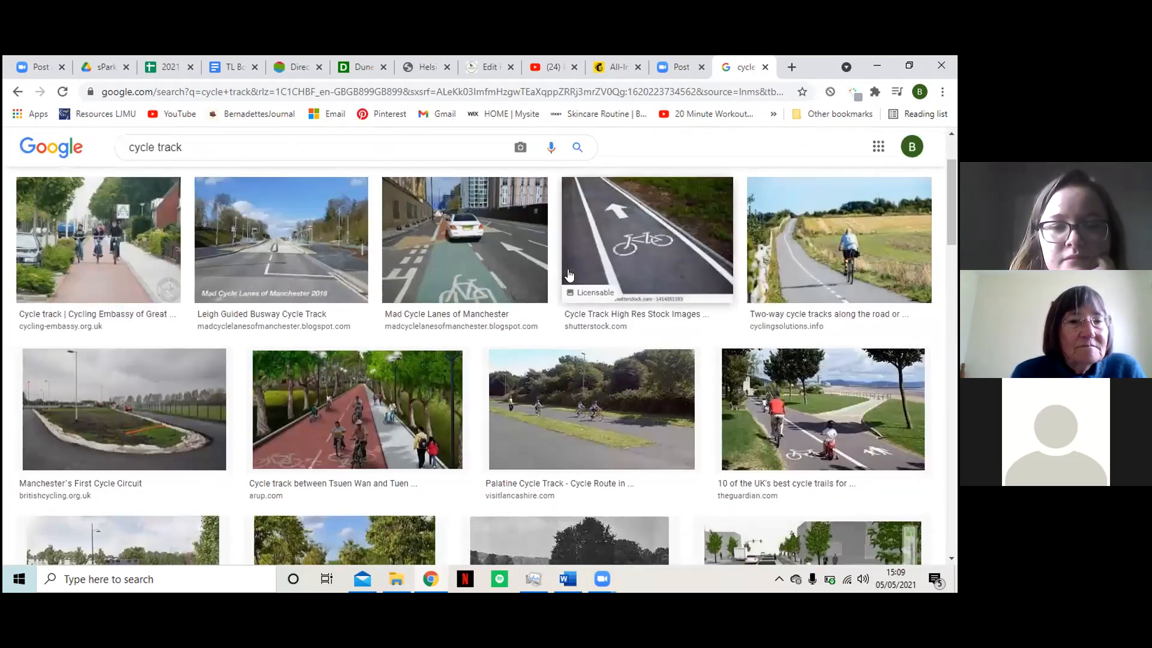
pyautogui.scroll(1, 570, 275)
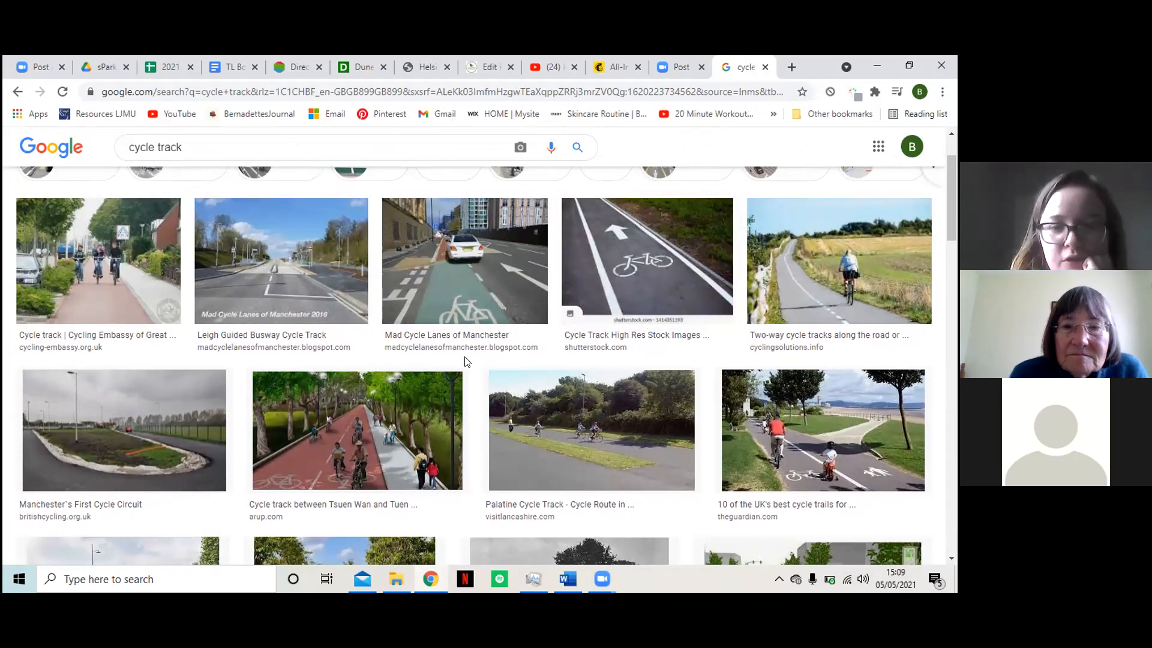
pyautogui.scroll(-1, 480, 367)
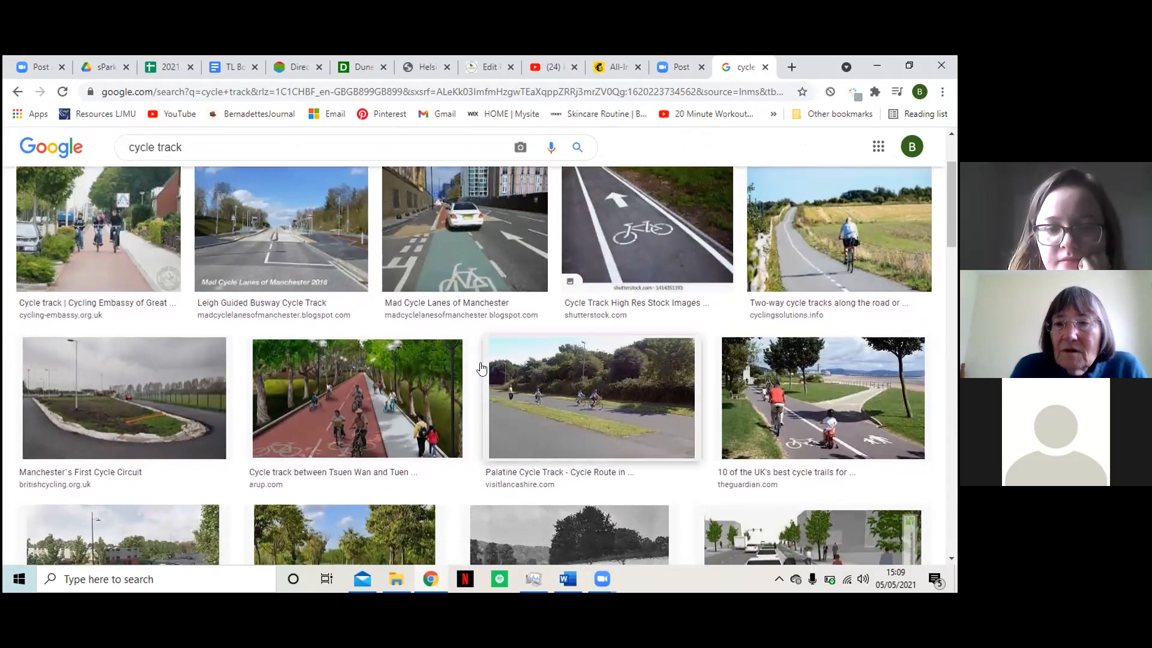
pyautogui.scroll(-2, 481, 369)
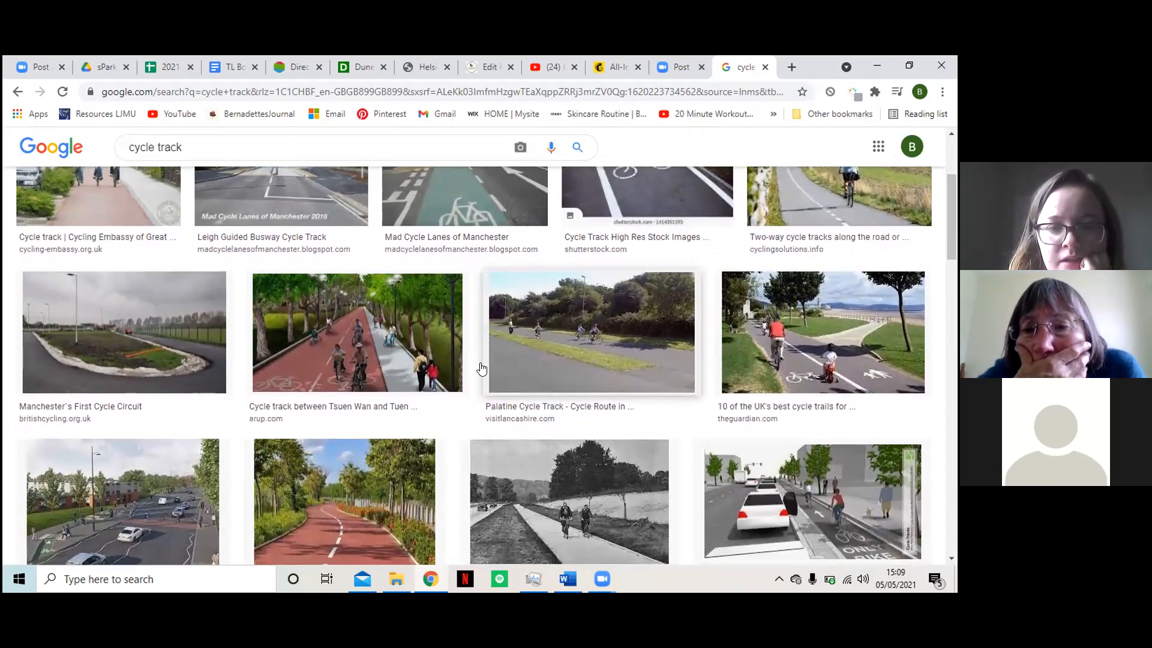
pyautogui.scroll(-3, 481, 369)
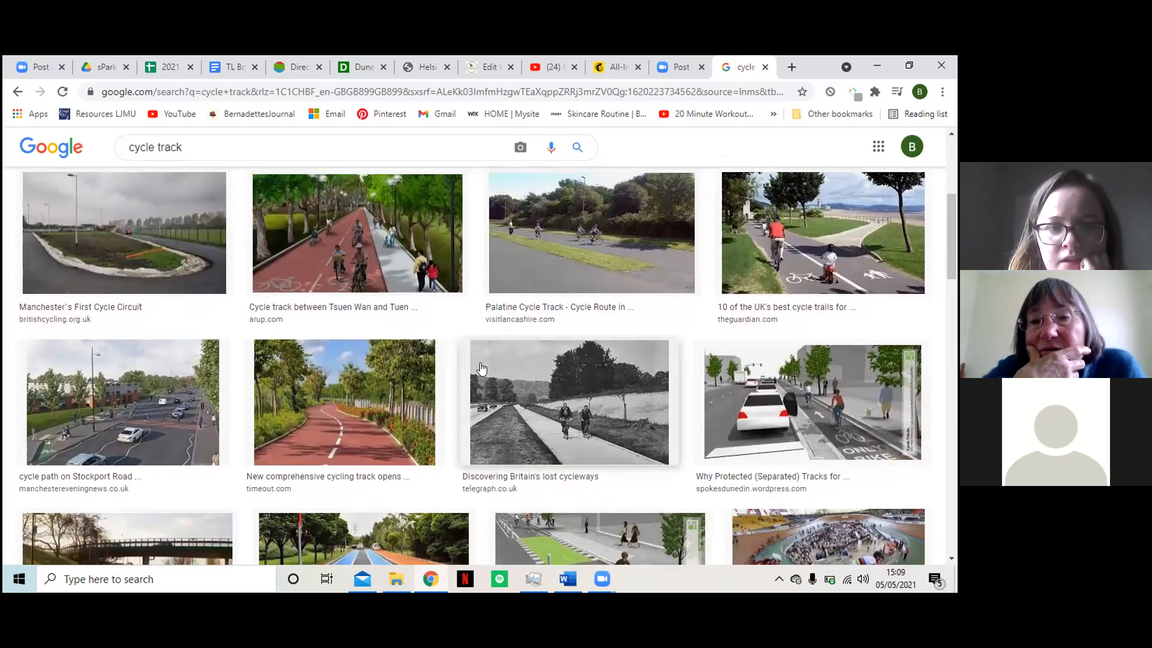
pyautogui.scroll(1, 481, 368)
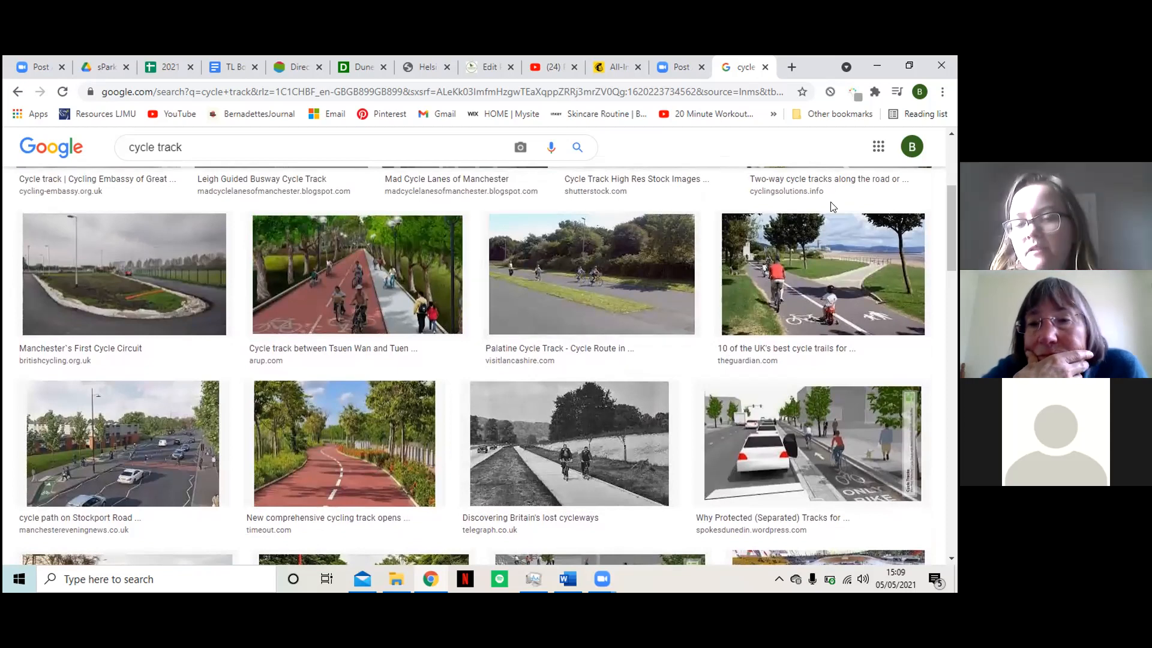
pyautogui.click(833, 277)
pyautogui.rightClick(759, 284)
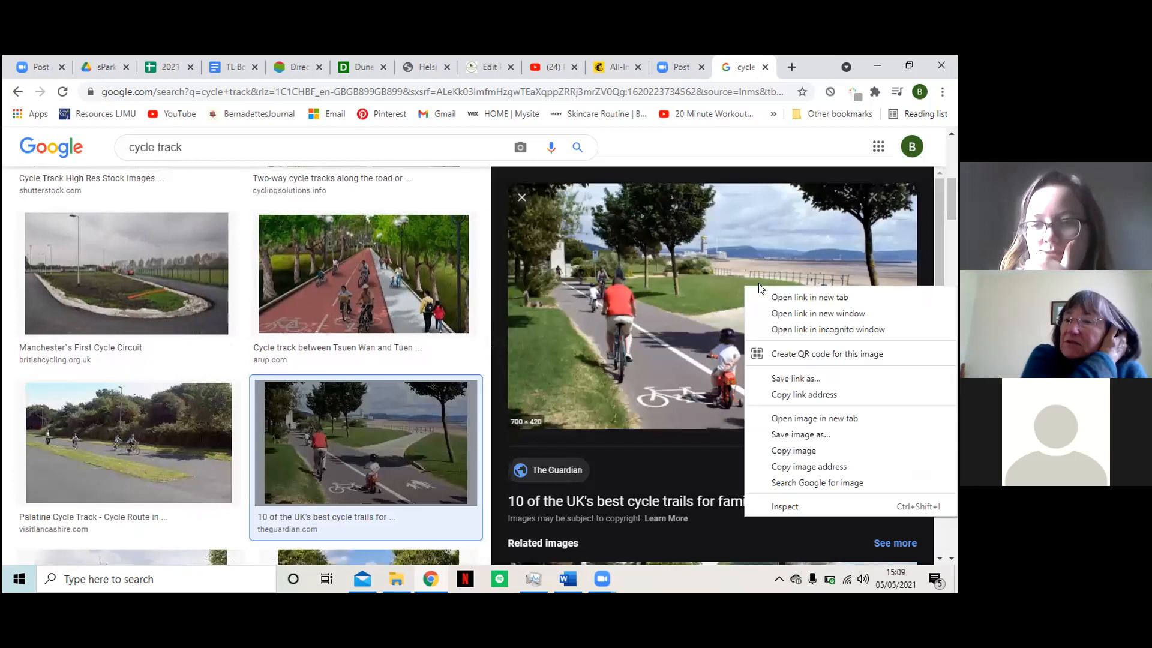
pyautogui.click(782, 434)
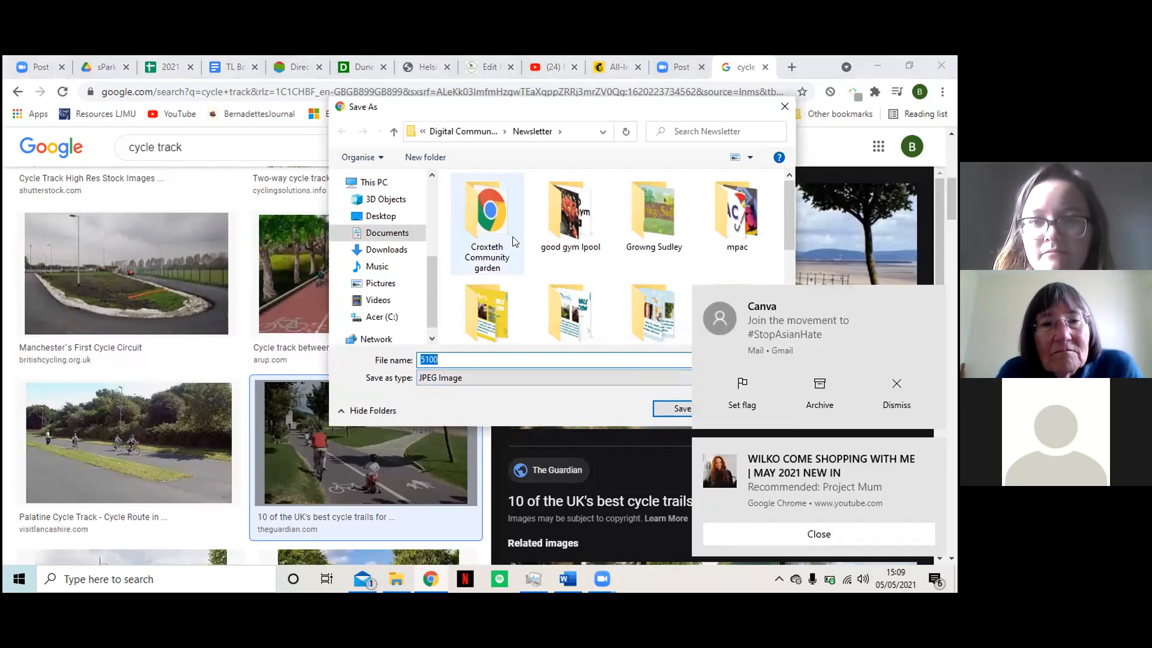
# Save the cycle trail picture as "cycle track" in the Images folder inside Transition Liverpool's MGM folder.
pyautogui.moveTo(468, 112); pyautogui.dragTo(267, 141)
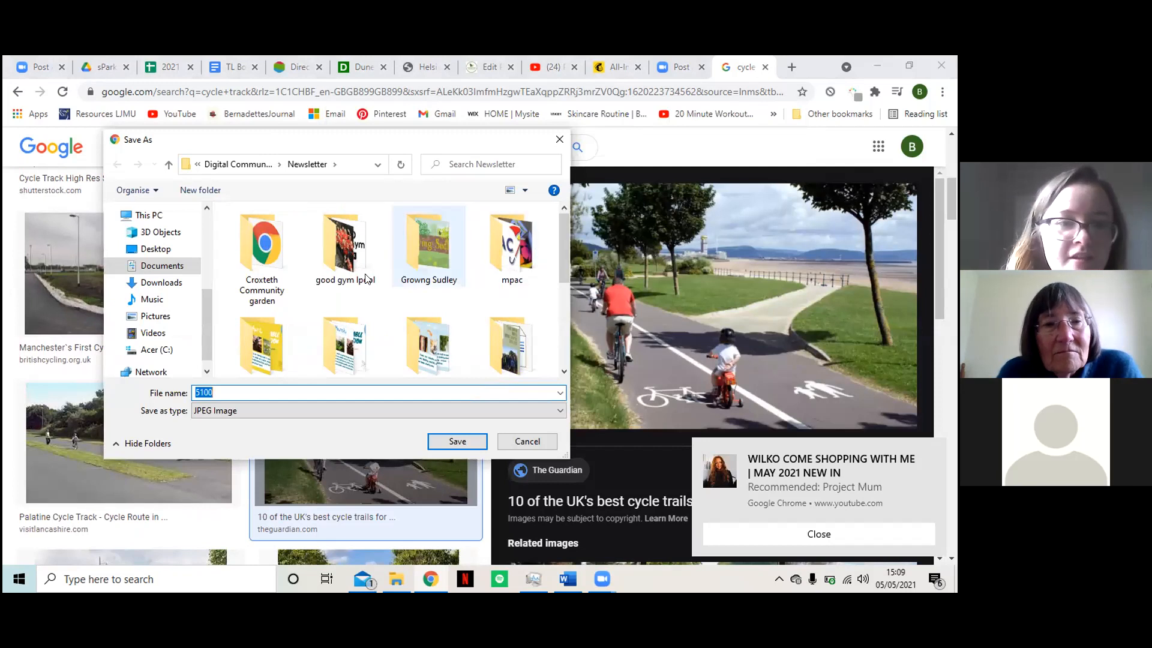
pyautogui.click(217, 164)
pyautogui.click(218, 164)
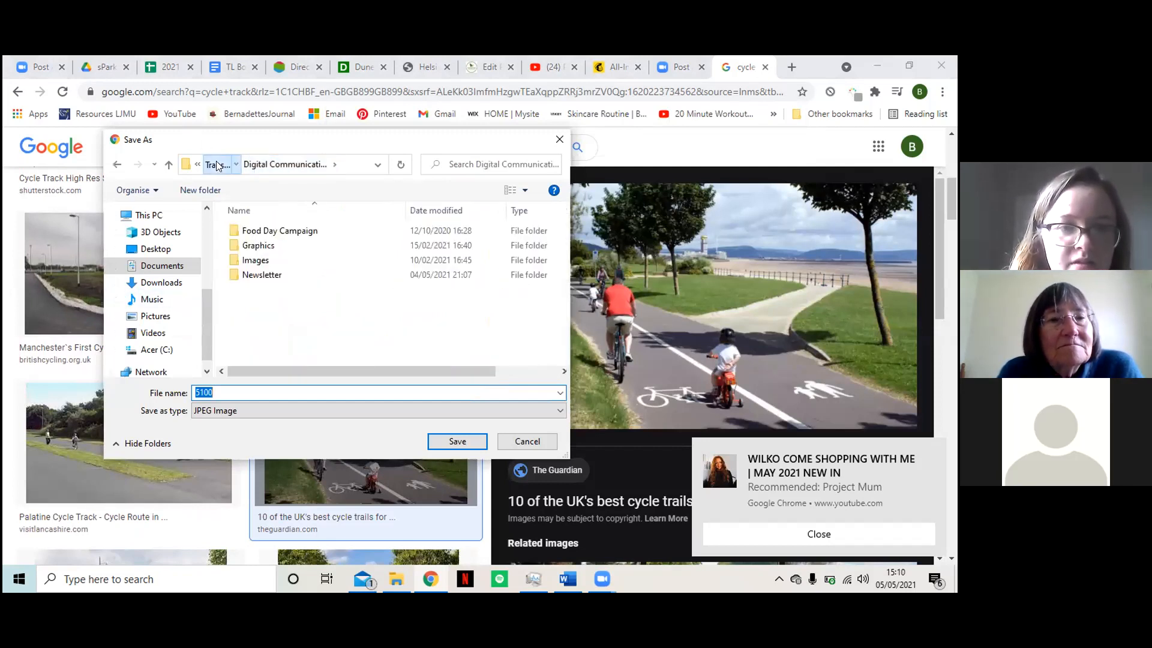
pyautogui.scroll(-1, 452, 346)
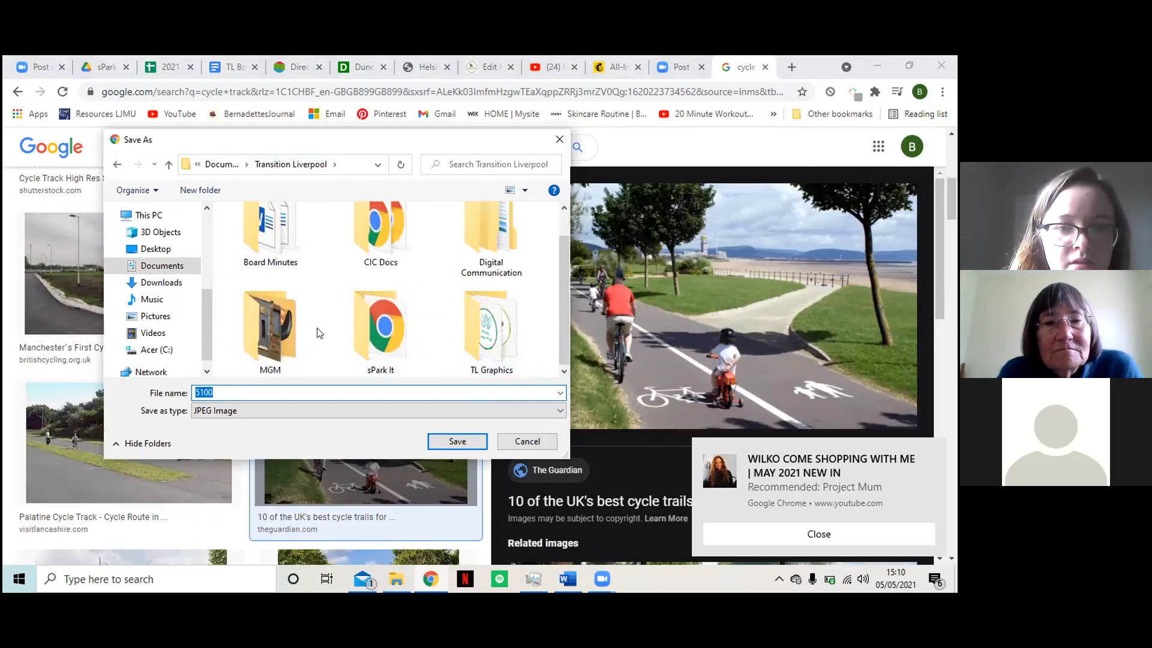
pyautogui.click(256, 326)
pyautogui.doubleClick(256, 326)
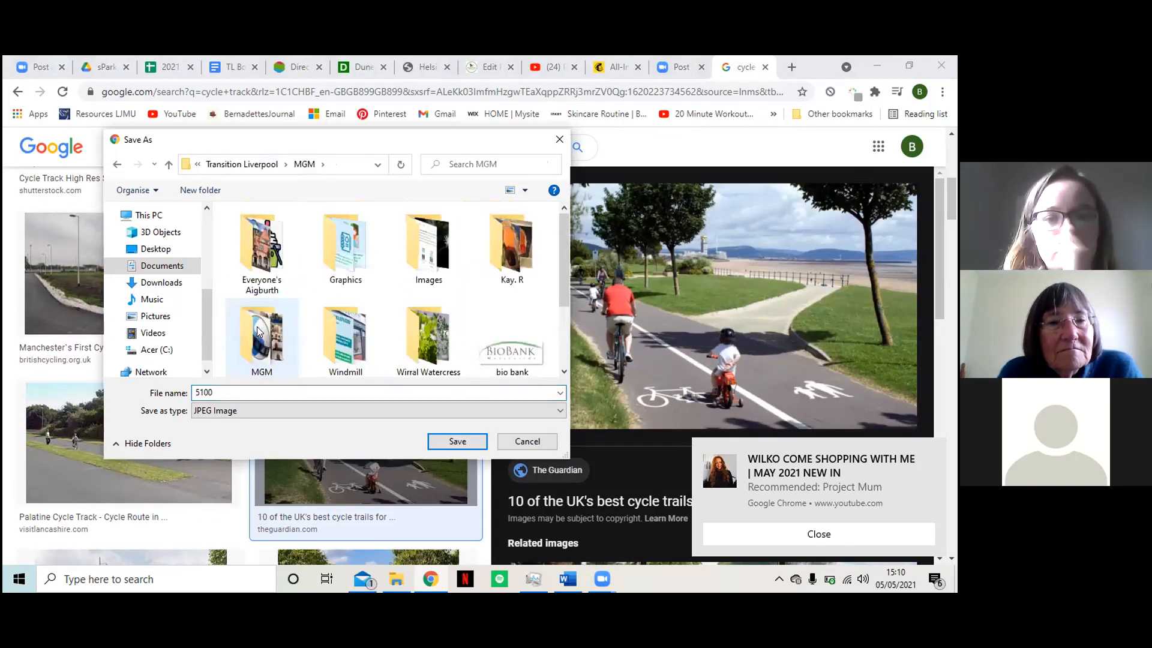
pyautogui.doubleClick(415, 242)
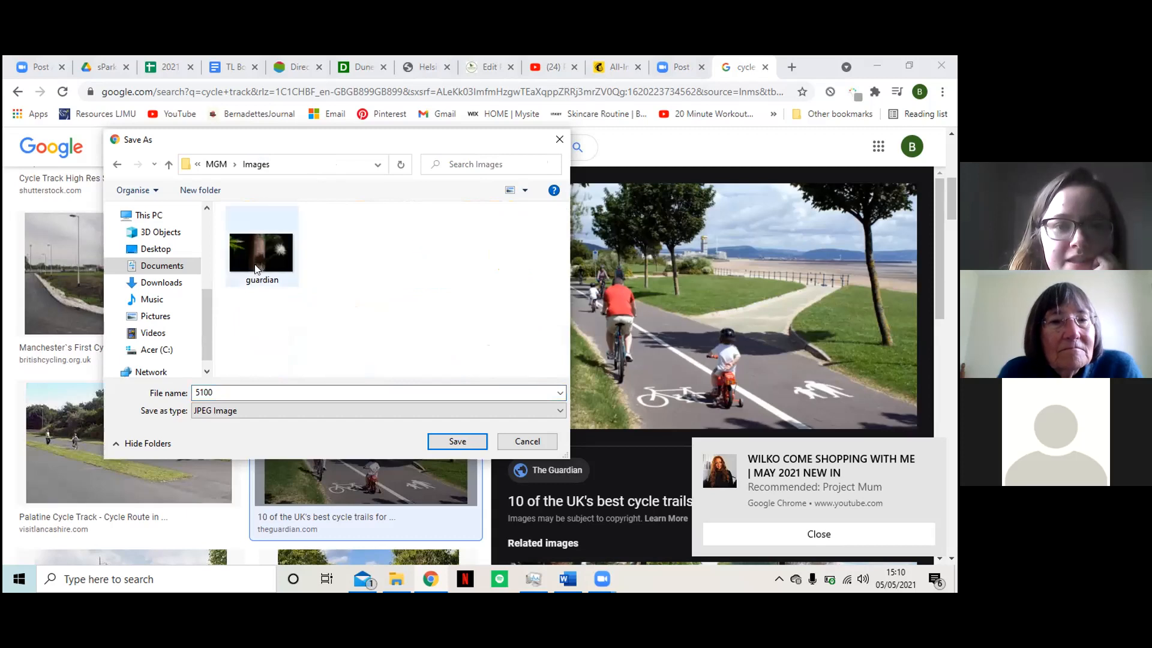
pyautogui.doubleClick(226, 392)
pyautogui.write('cycle track')
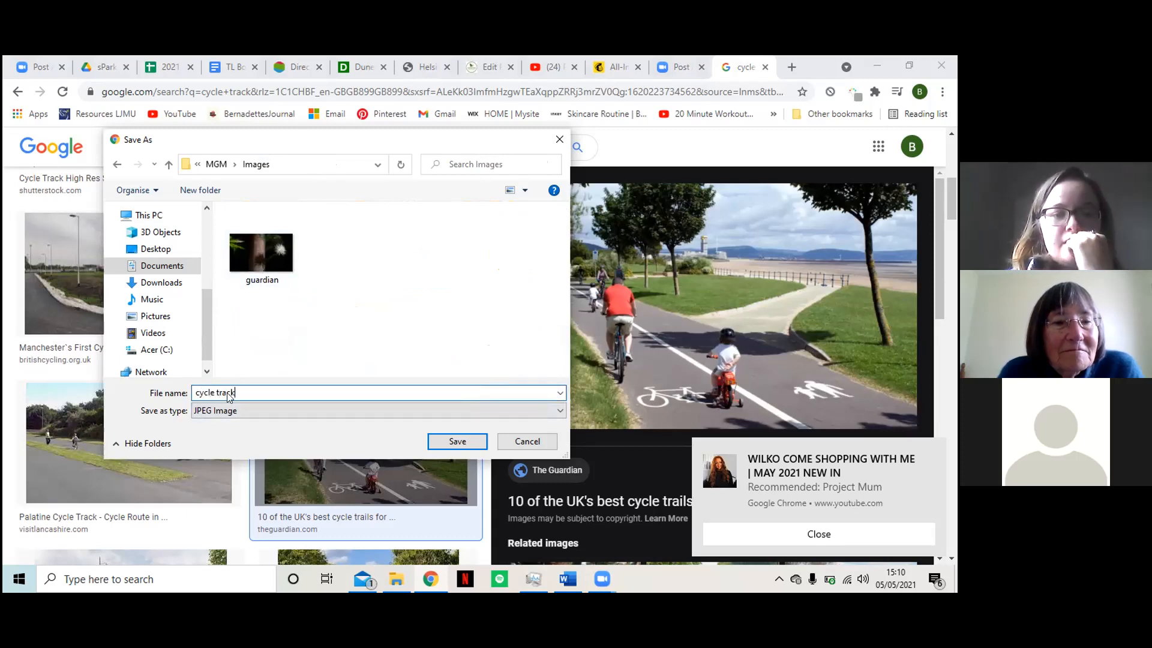
pyautogui.press('Return')
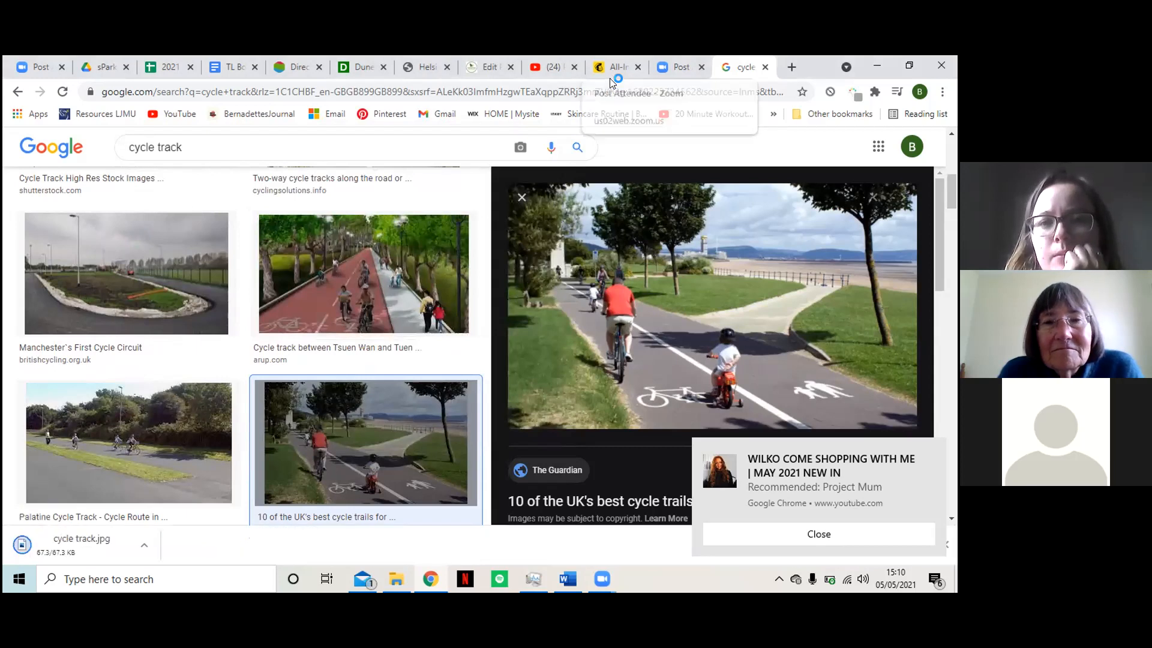
# Upload the downloaded cycle track.jpg in the draft's Add media window and insert it into the post.
pyautogui.click(553, 67)
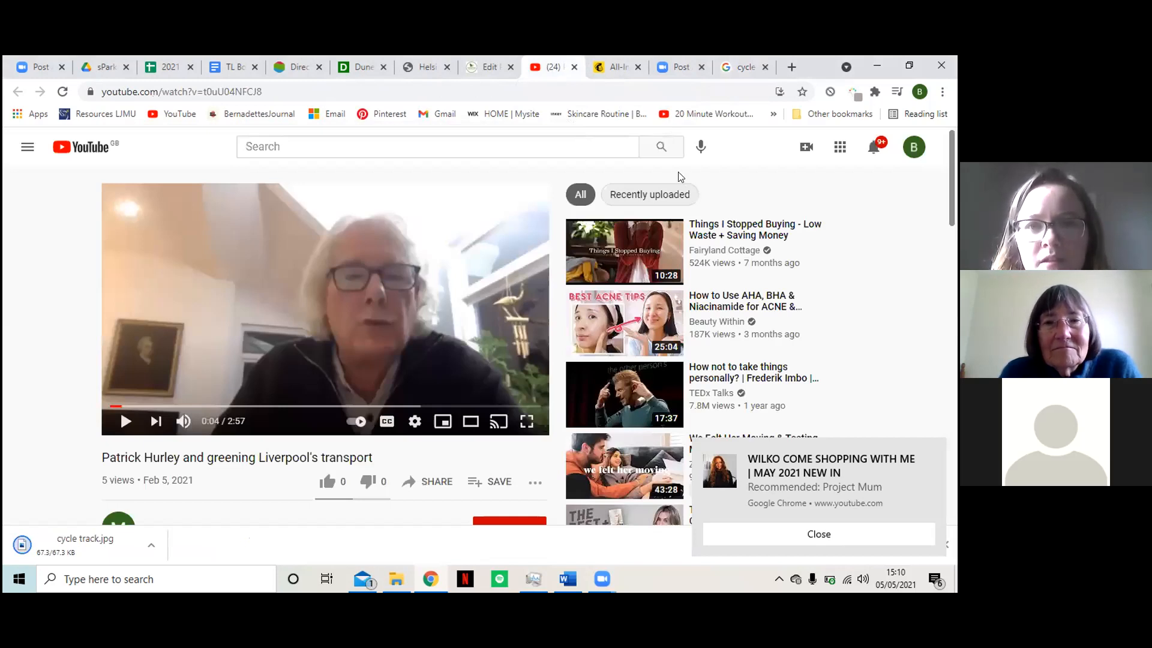
pyautogui.click(481, 76)
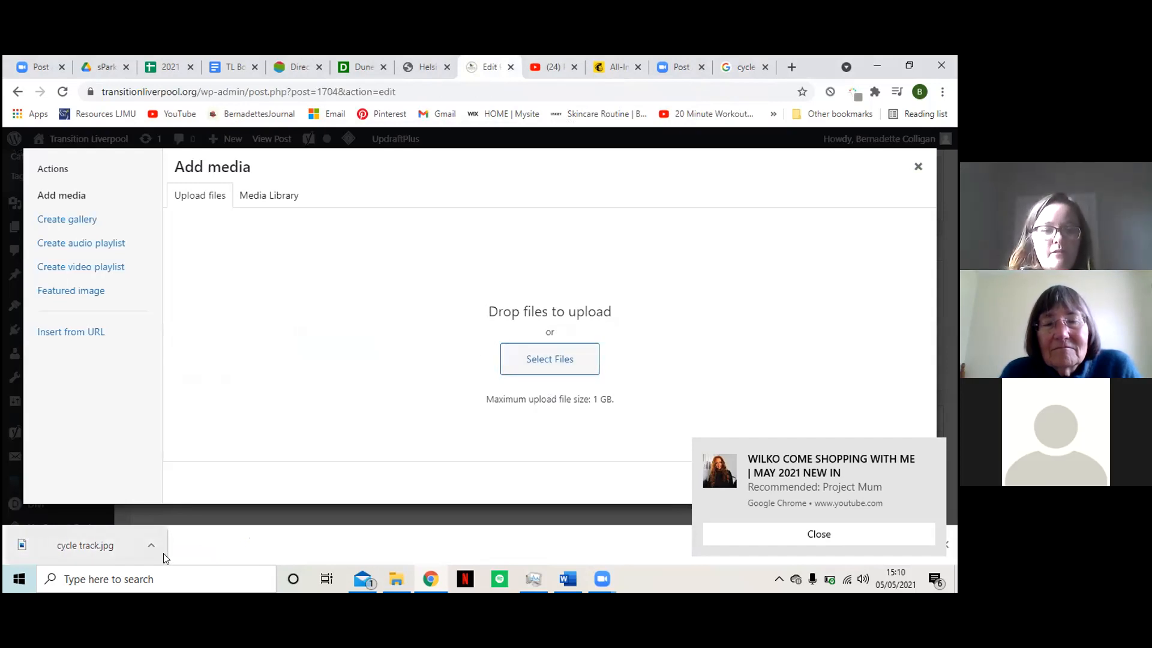
pyautogui.moveTo(72, 546); pyautogui.dragTo(485, 314)
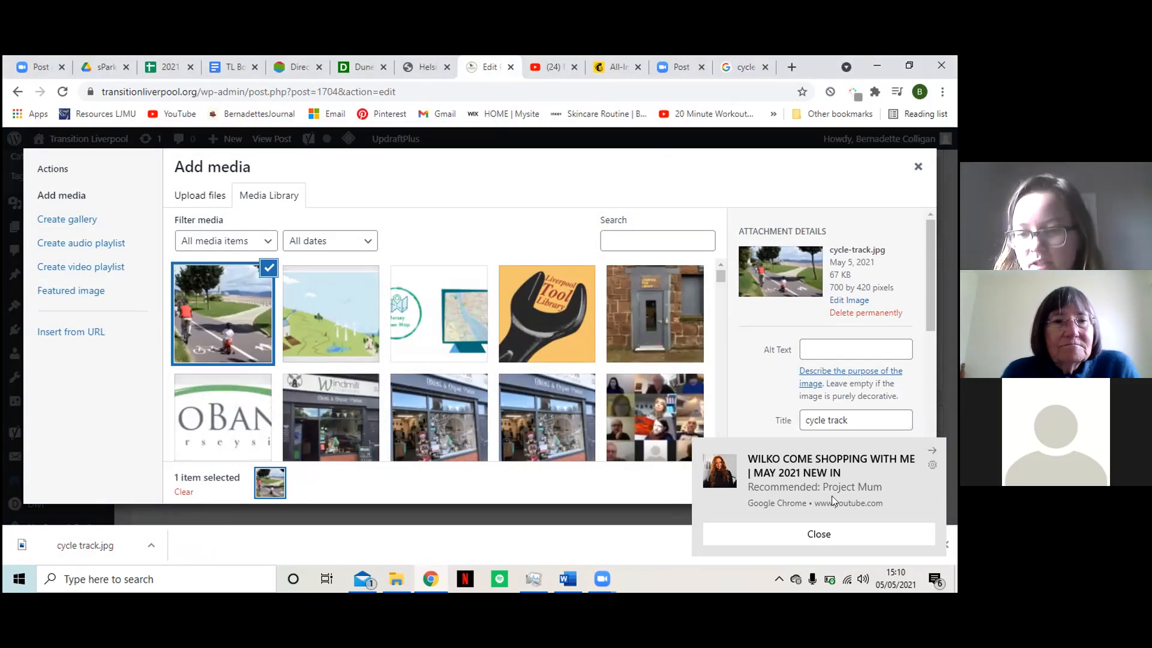
pyautogui.click(814, 539)
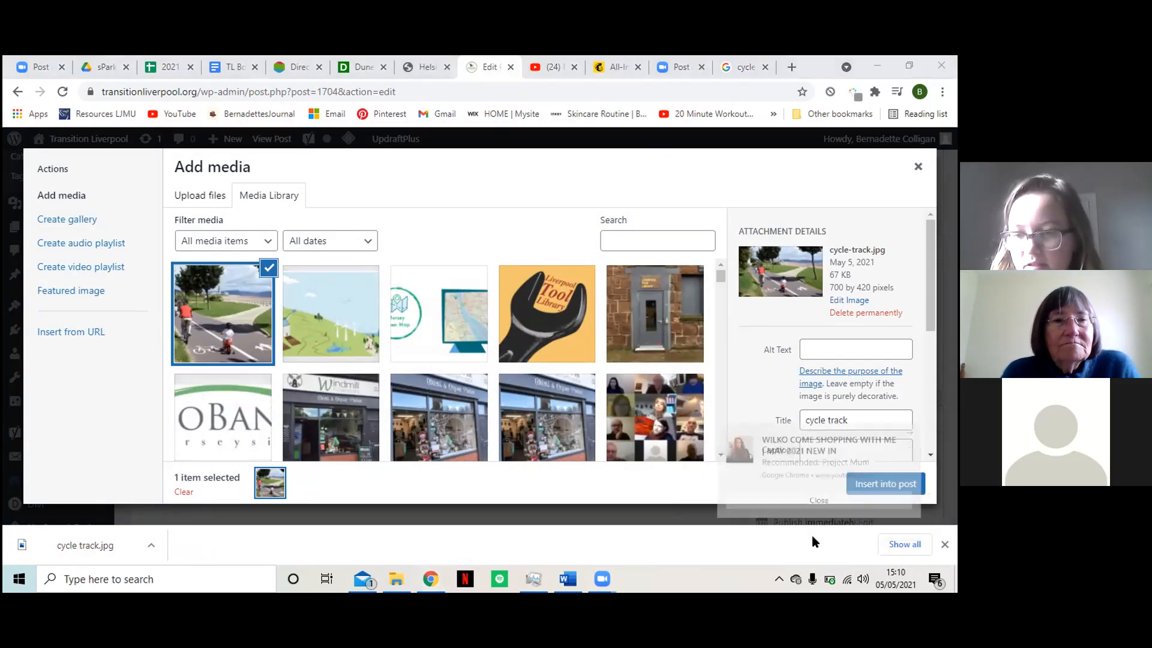
pyautogui.click(886, 486)
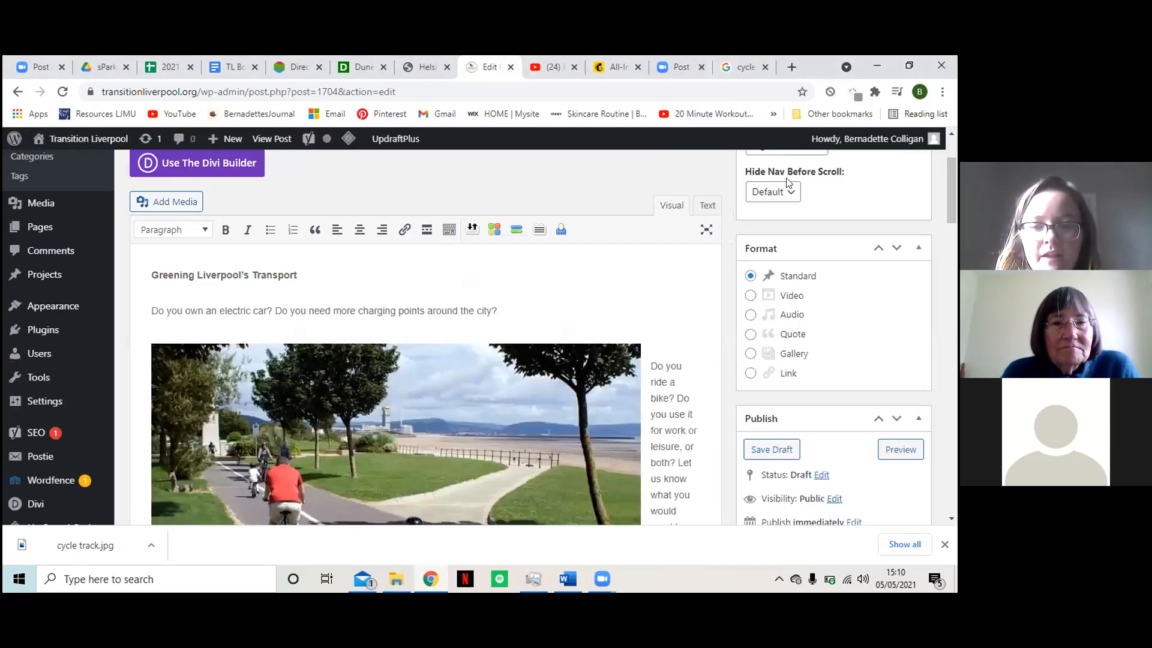
# Shrink the inserted cycle track image proportionally to a little under half the text width, so the paragraphs wrap beside it.
pyautogui.scroll(-2, 629, 311)
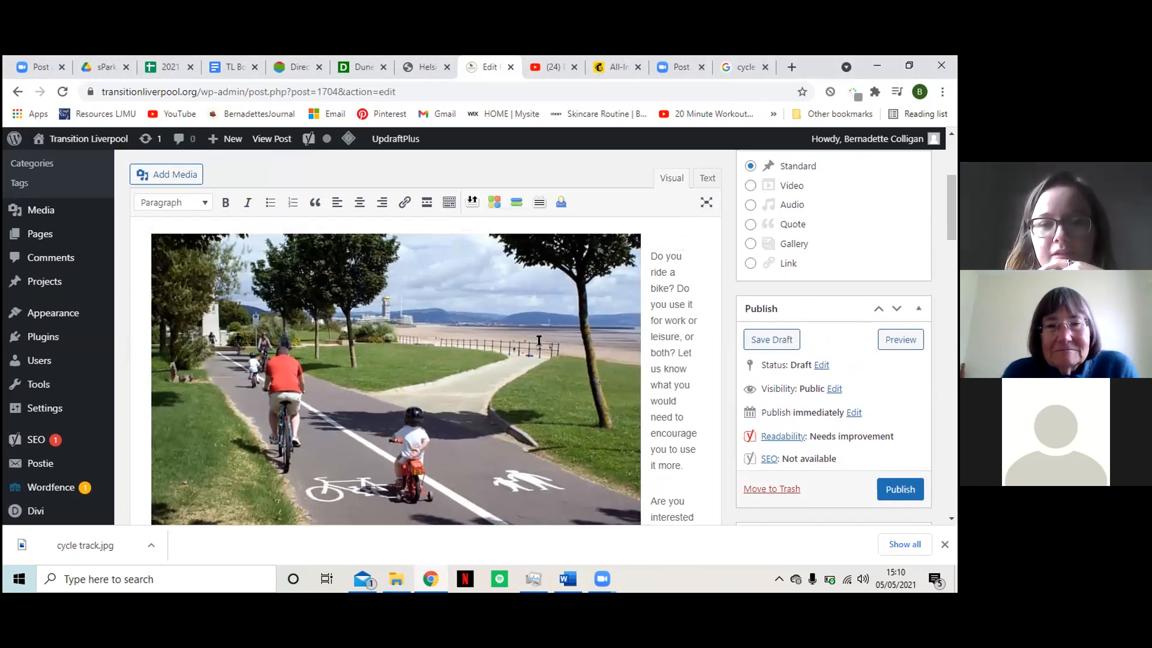
pyautogui.click(590, 359)
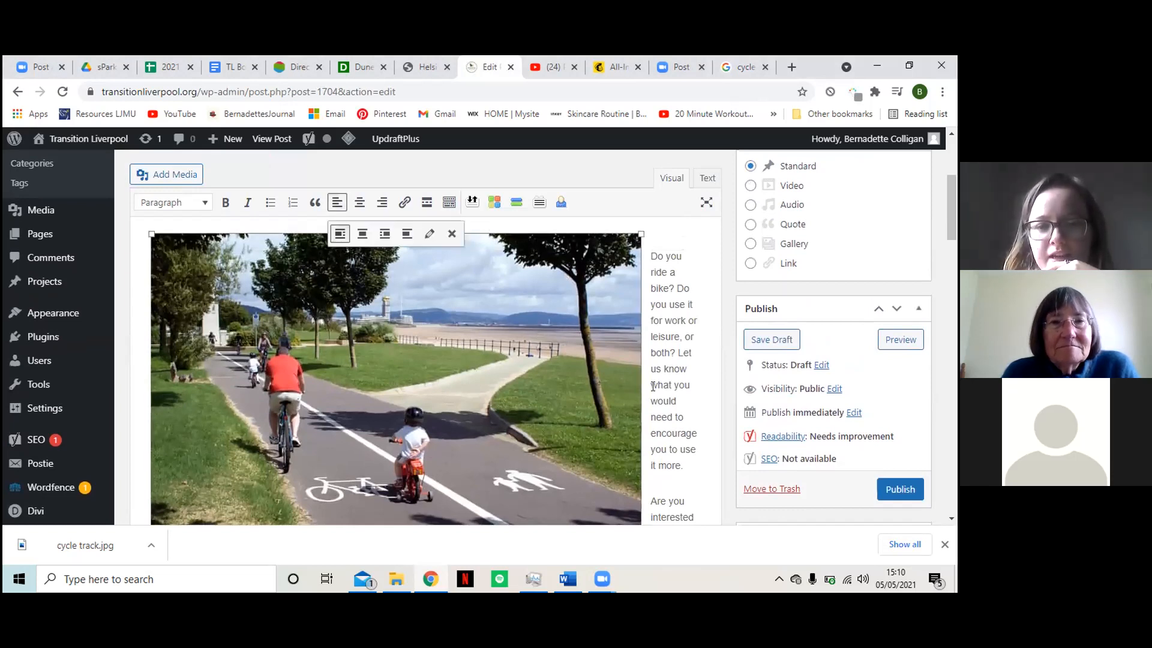
pyautogui.scroll(-1, 653, 387)
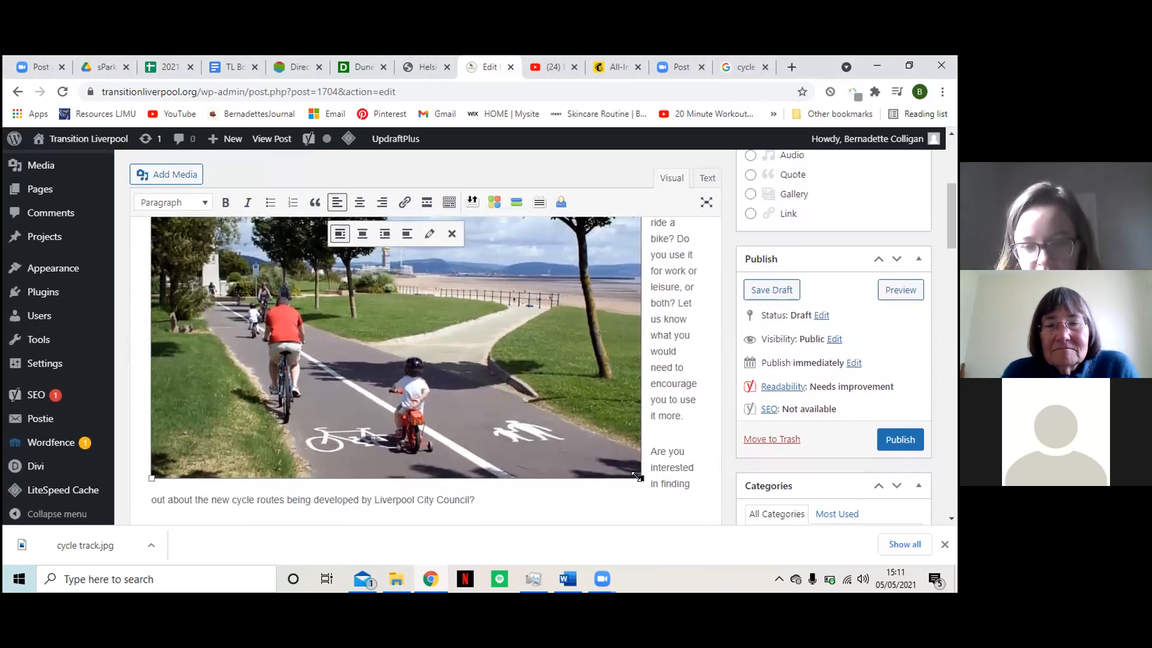
pyautogui.moveTo(638, 477); pyautogui.dragTo(423, 349)
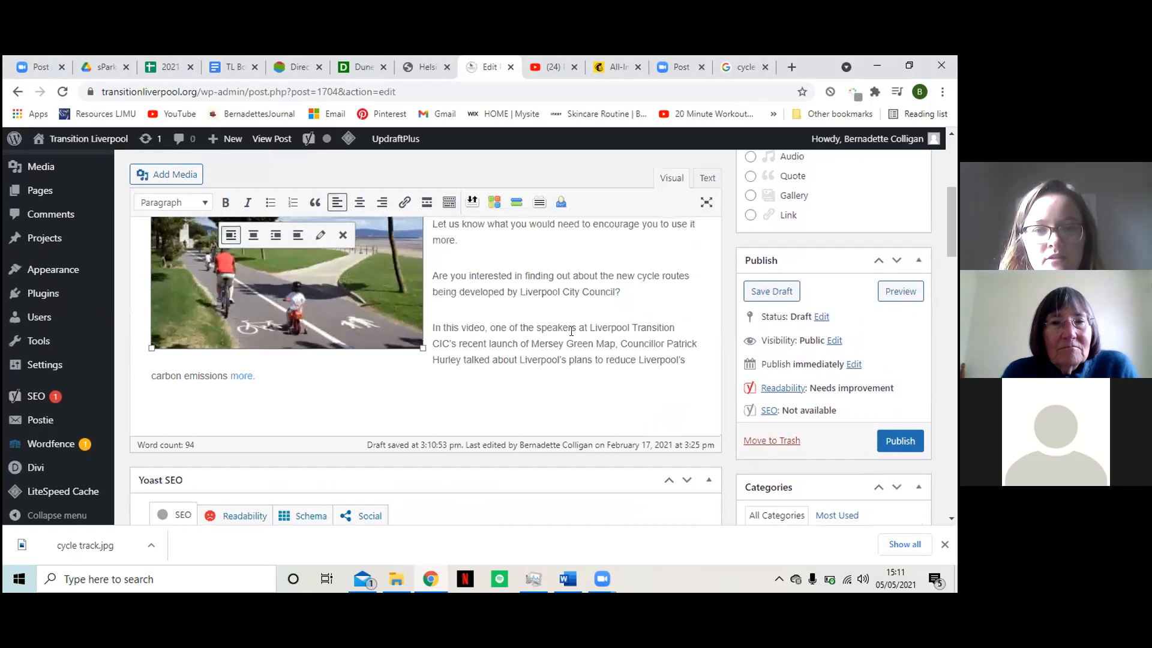
pyautogui.scroll(3, 571, 331)
pyautogui.moveTo(422, 509); pyautogui.dragTo(368, 461)
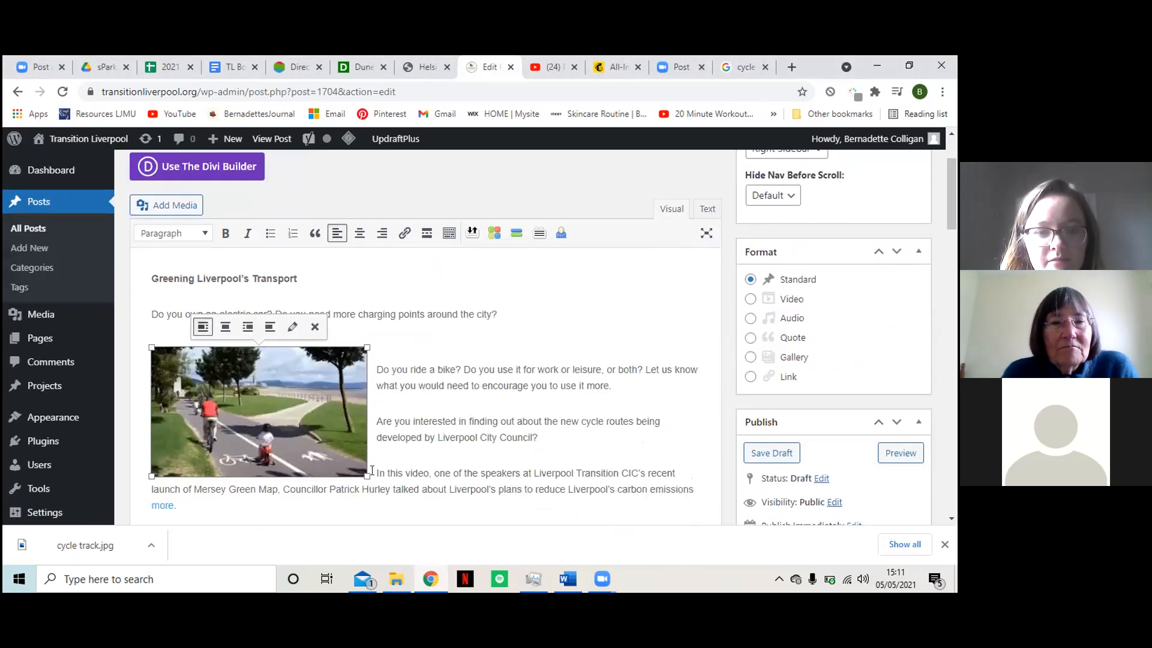
pyautogui.moveTo(368, 475); pyautogui.dragTo(391, 490)
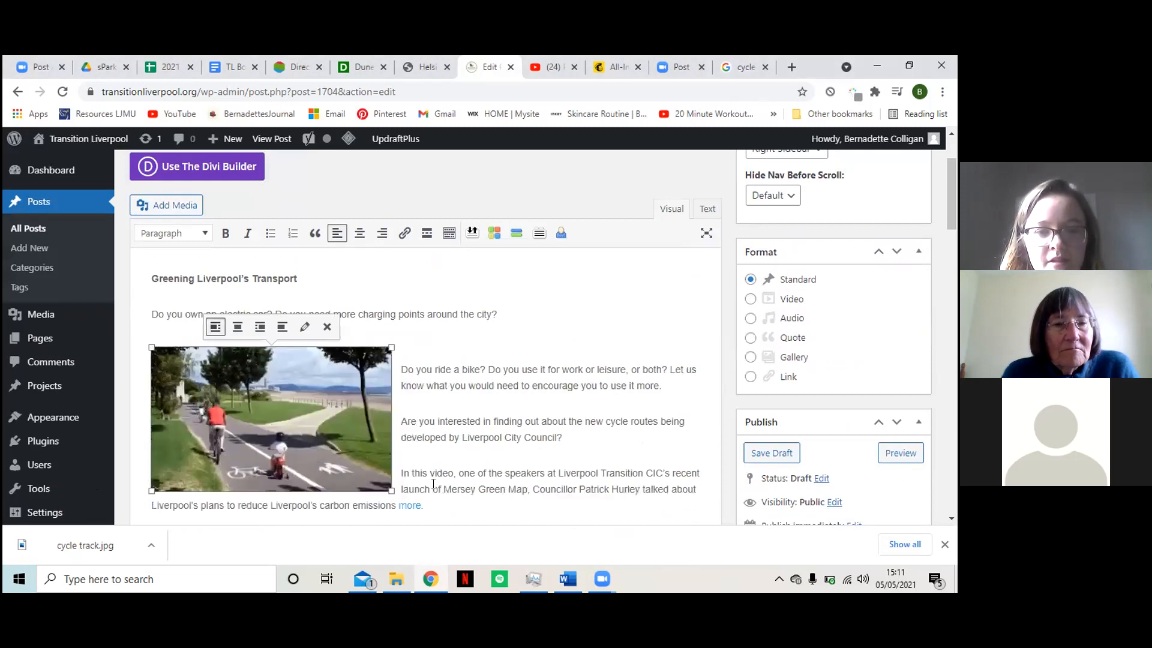
pyautogui.click(400, 370)
# Check the "more" link in the last paragraph and copy the web address of the greening Liverpool's transport video on YouTube.
pyautogui.scroll(-2, 576, 360)
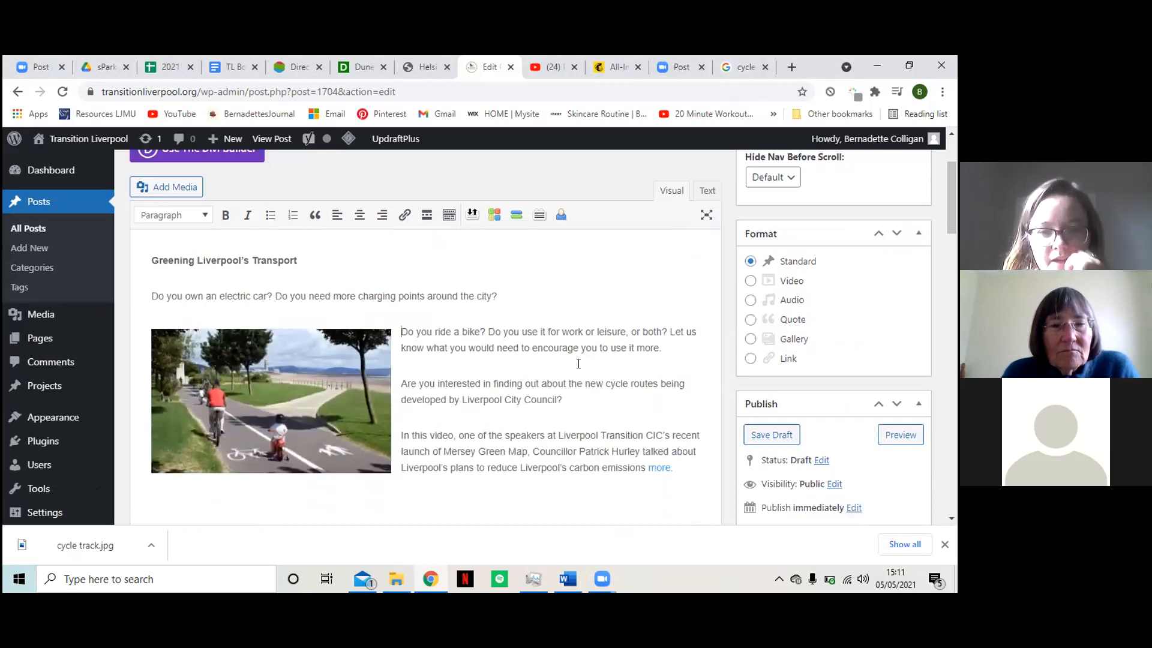
pyautogui.click(666, 373)
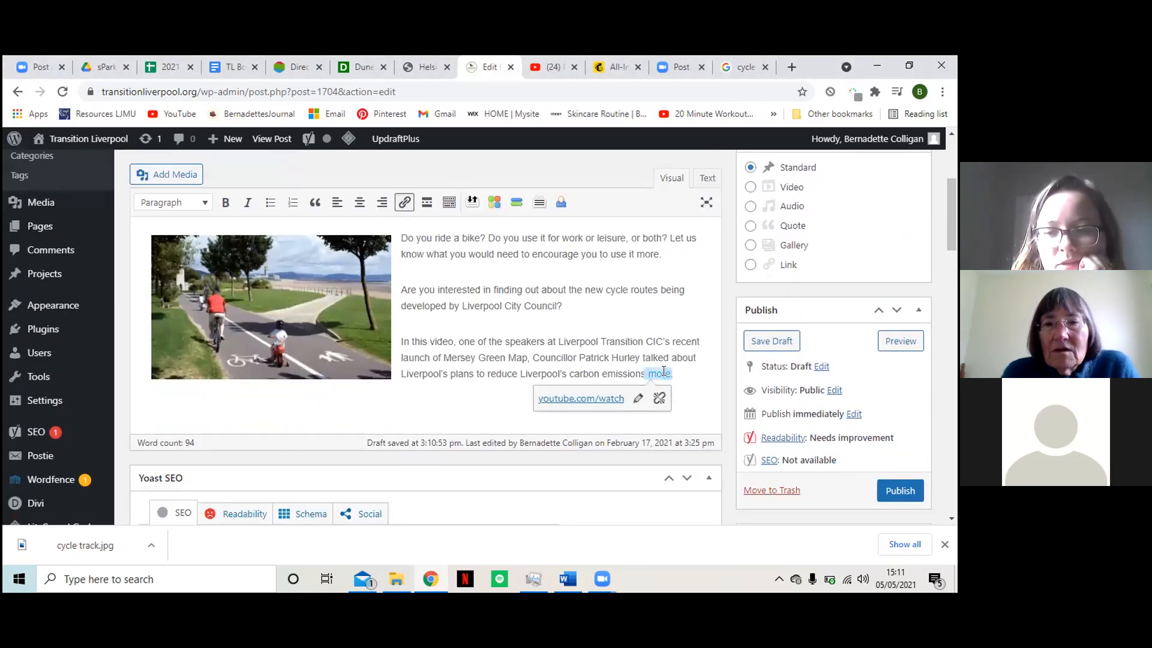
pyautogui.click(543, 67)
pyautogui.click(318, 87)
pyautogui.hotkey('ctrl', 'c')
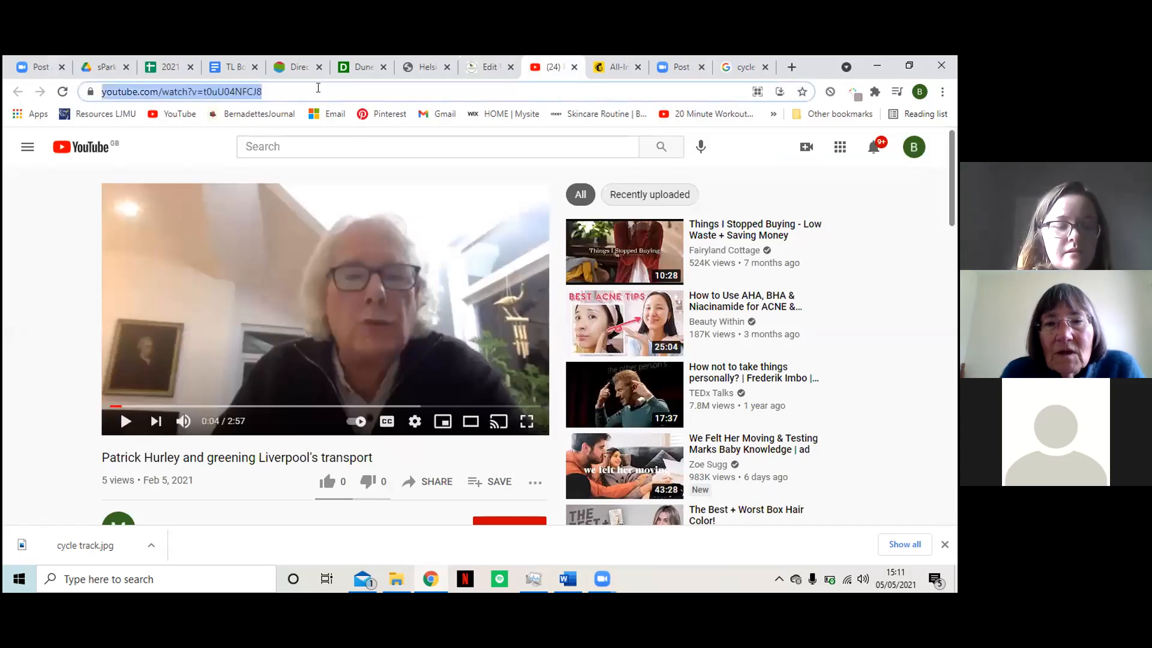
# Return to the draft post and add two line breaks after "more." in the last paragraph.
pyautogui.click(483, 68)
pyautogui.click(675, 372)
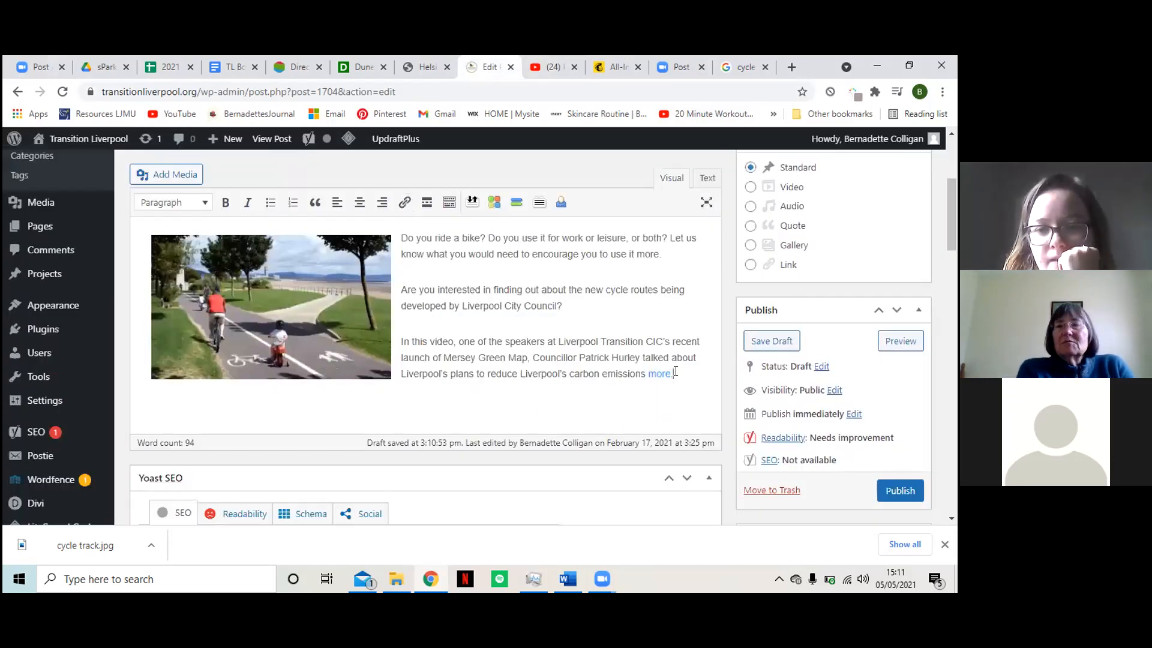
pyautogui.press('Return')
pyautogui.press('Return')
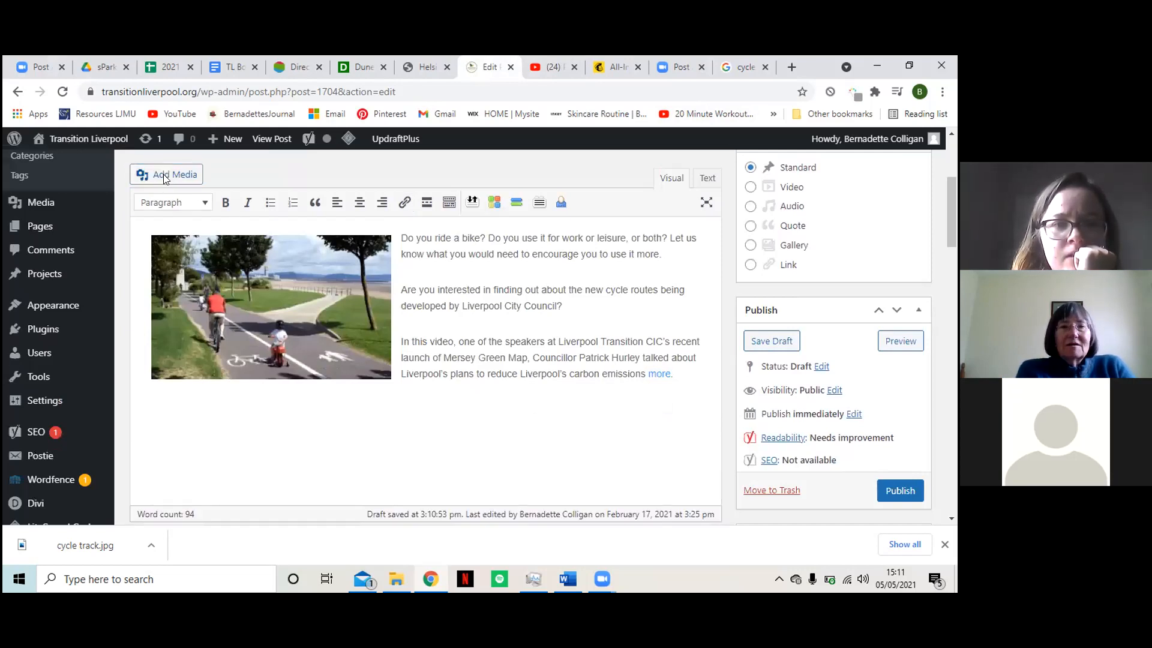
pyautogui.click(164, 176)
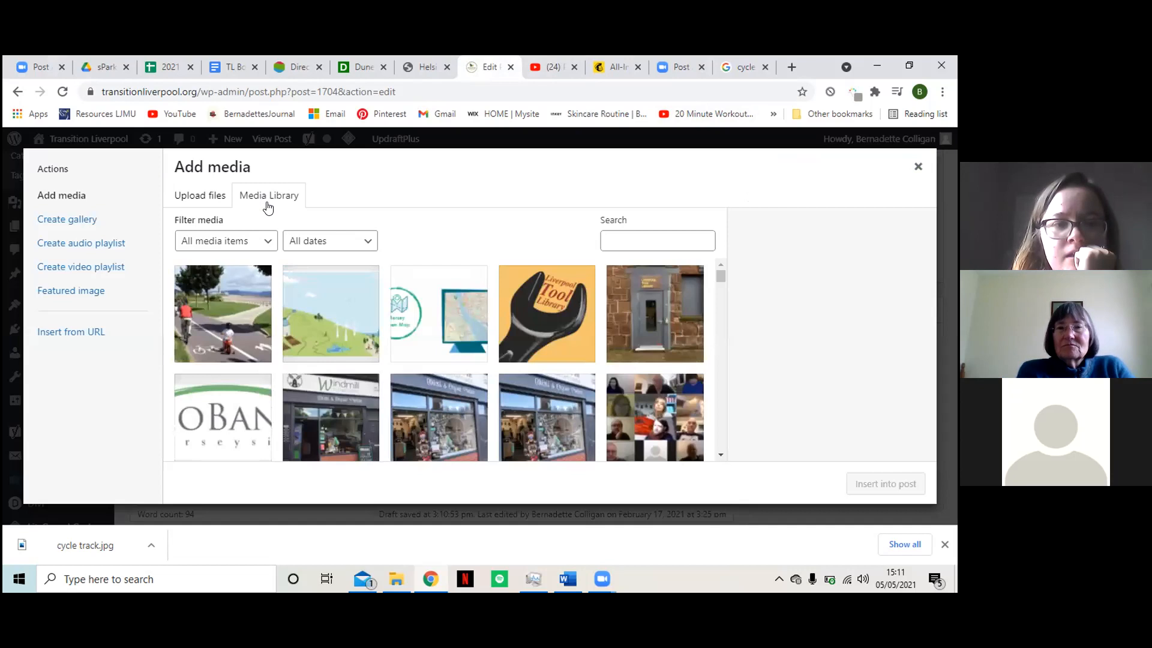
pyautogui.click(83, 333)
pyautogui.click(249, 220)
pyautogui.moveTo(249, 220); pyautogui.dragTo(144, 216)
pyautogui.hotkey('ctrl', 'v')
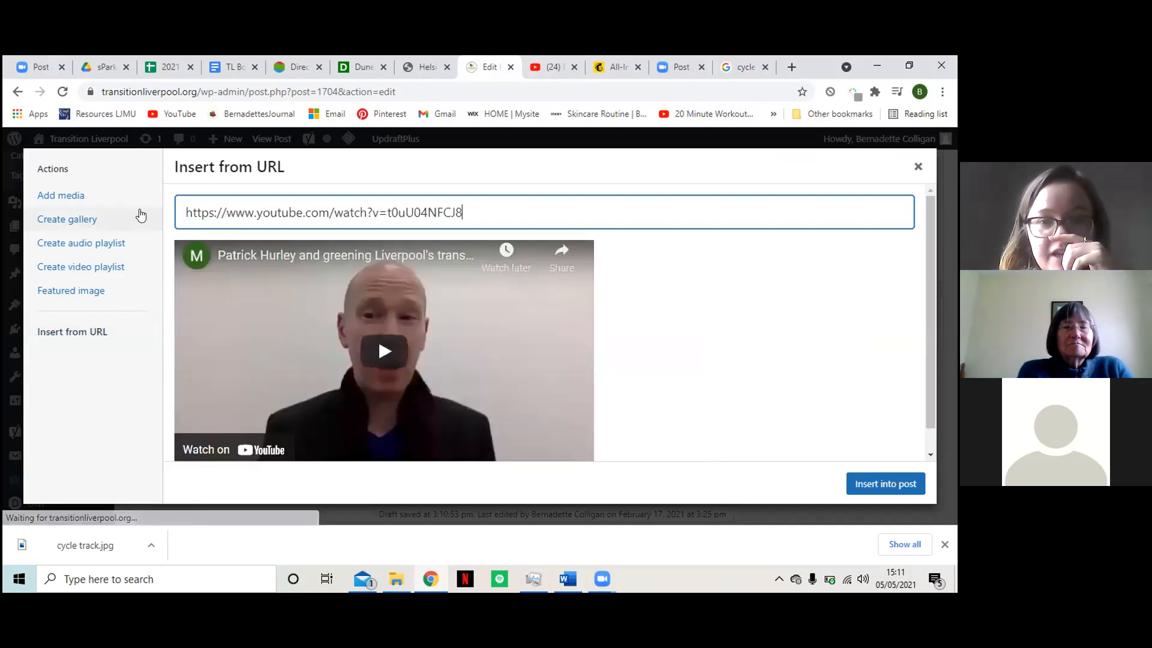
pyautogui.click(884, 491)
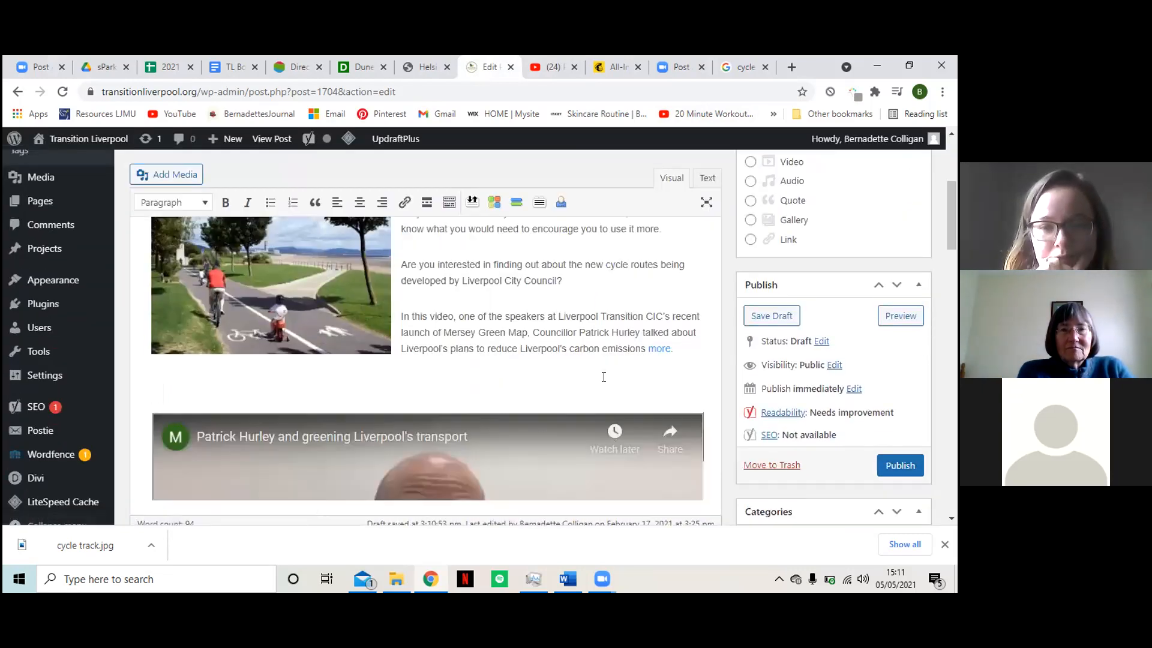
# Review the embedded video's place in the post and compare it with the original video page on YouTube.
pyautogui.scroll(-3, 606, 441)
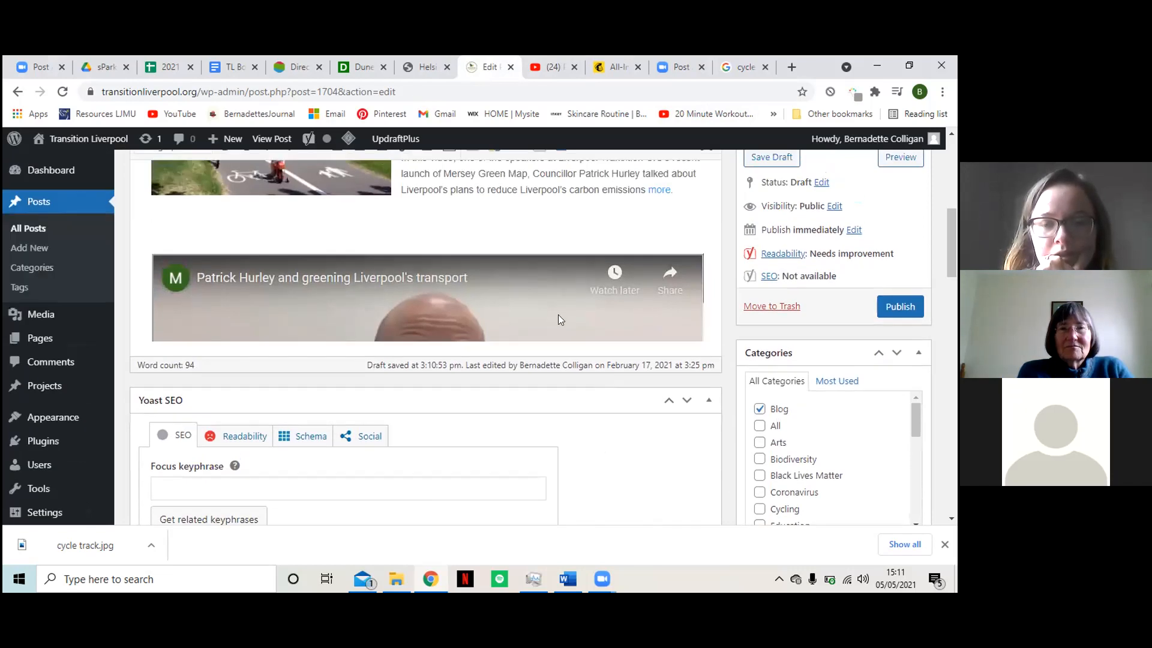
pyautogui.scroll(4, 558, 314)
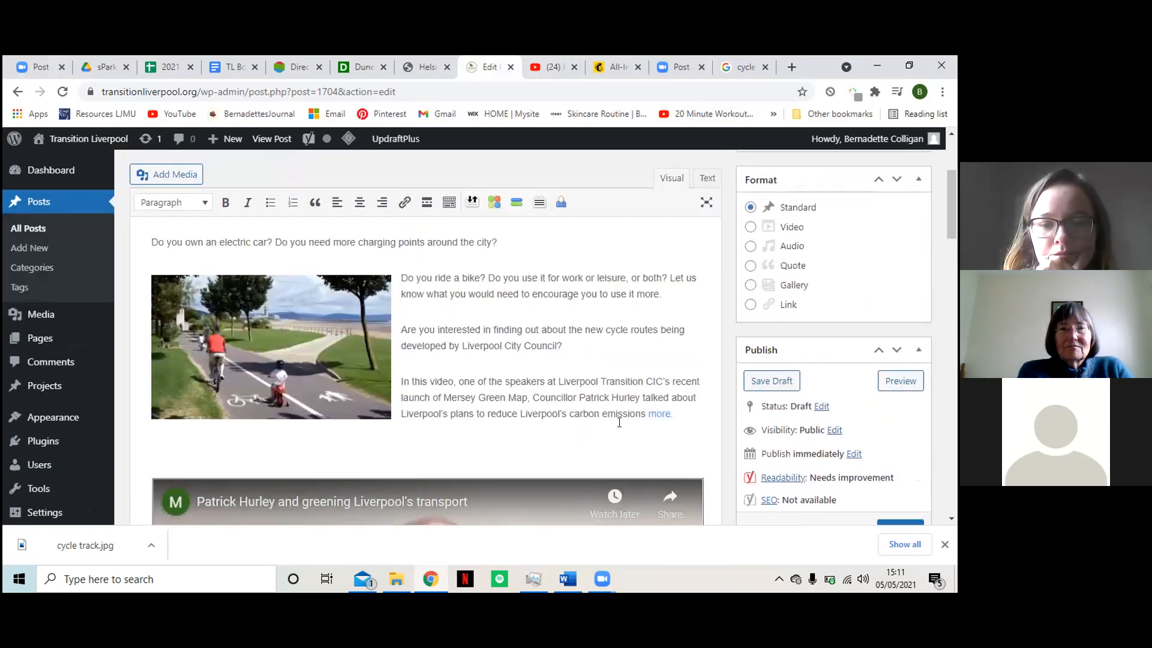
pyautogui.scroll(-1, 624, 414)
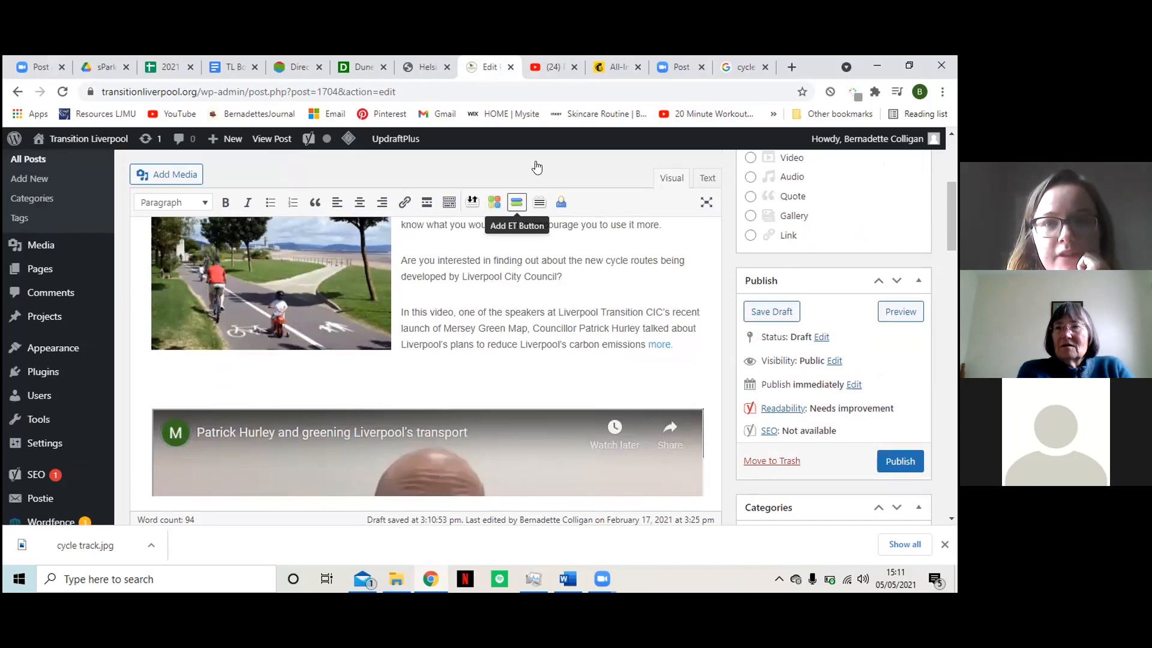
pyautogui.click(551, 72)
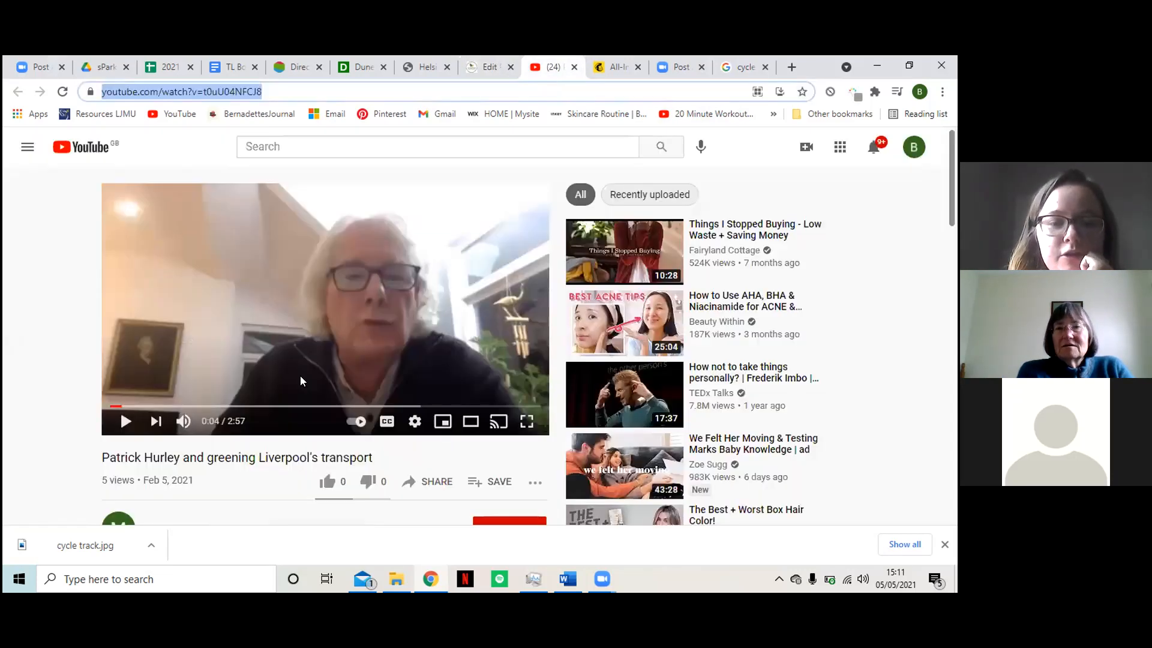
pyautogui.scroll(-2, 300, 376)
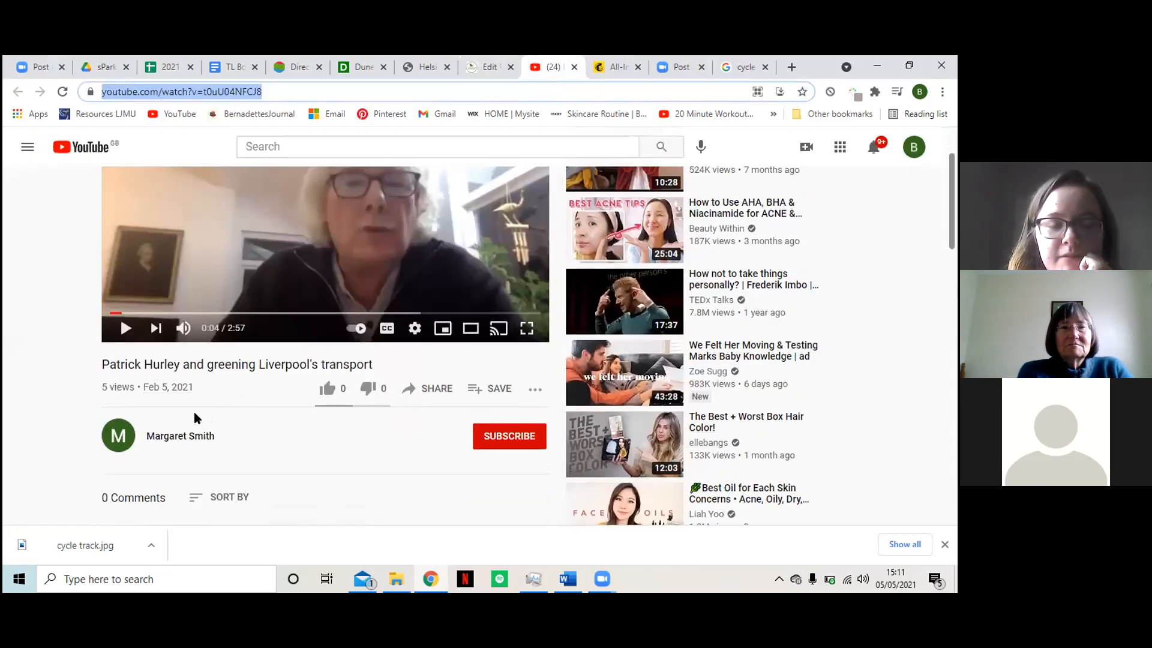
pyautogui.scroll(2, 285, 379)
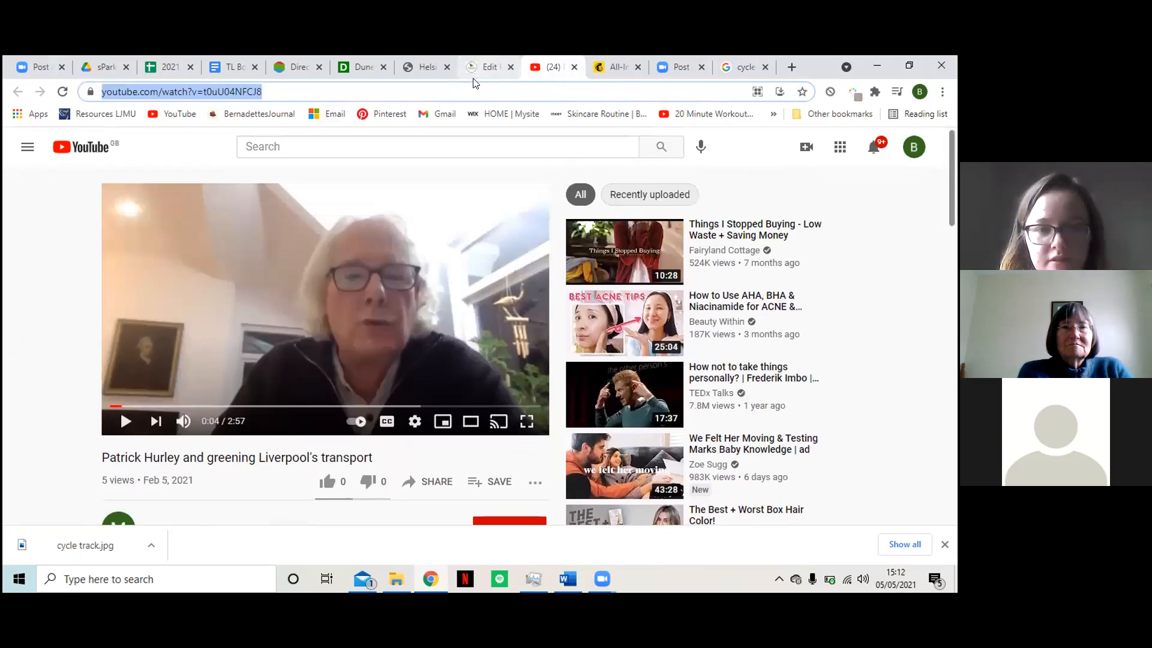
pyautogui.click(486, 67)
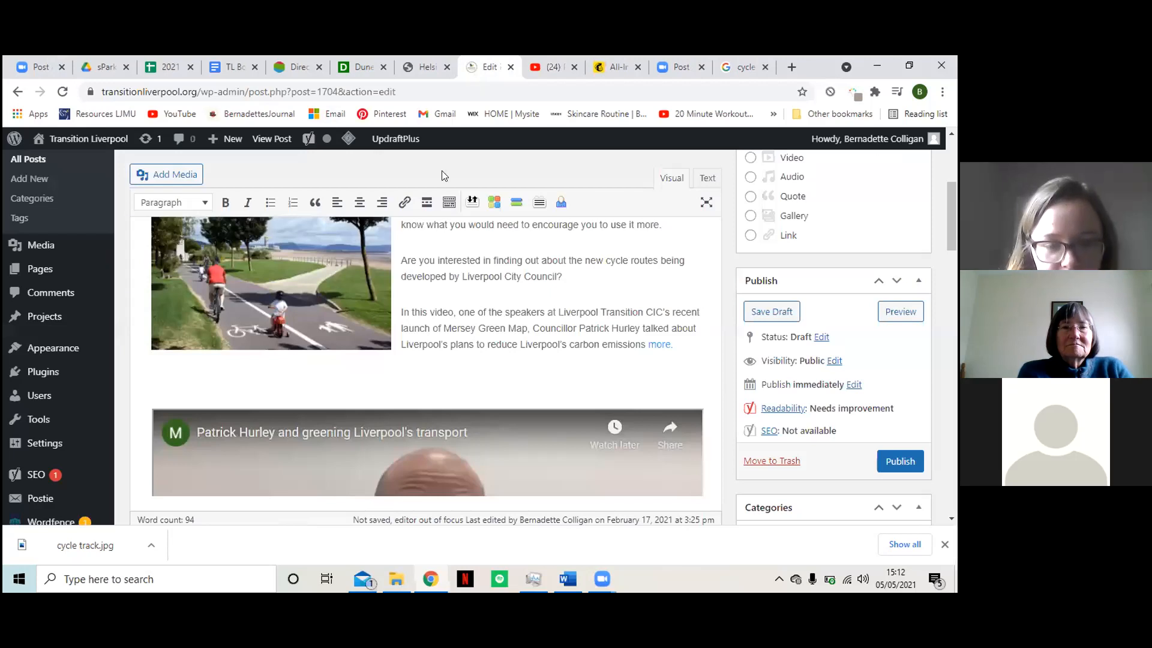
# Check the media library and insert-from-URL options for adding media, and close the dialog without inserting anything.
pyautogui.click(165, 174)
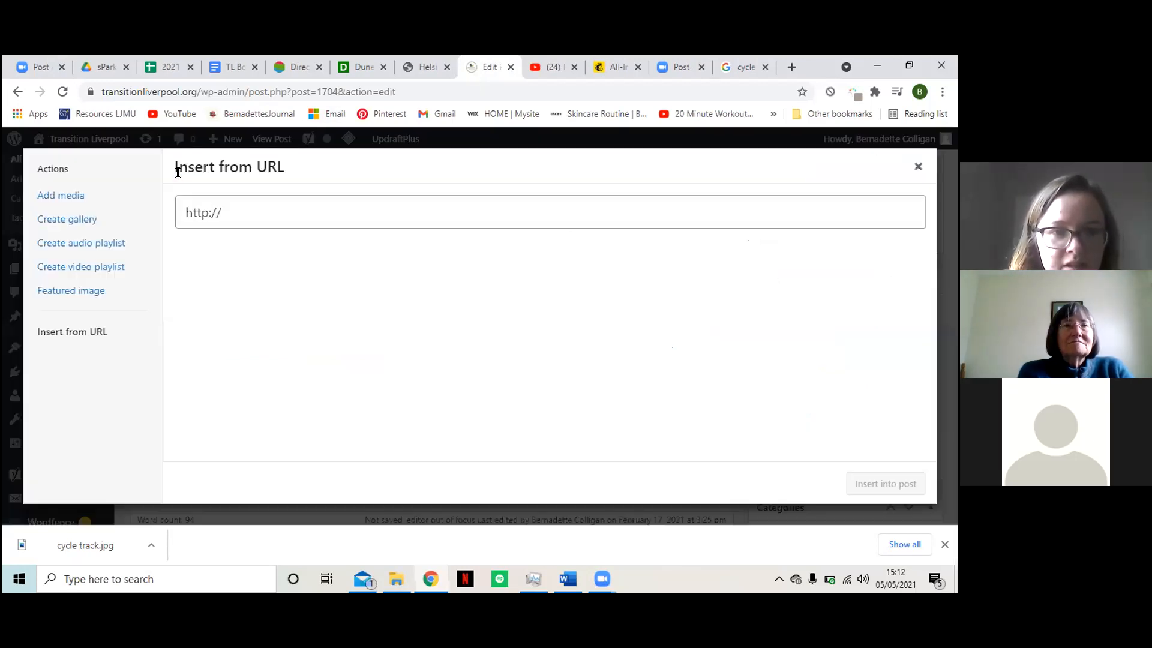
pyautogui.click(81, 198)
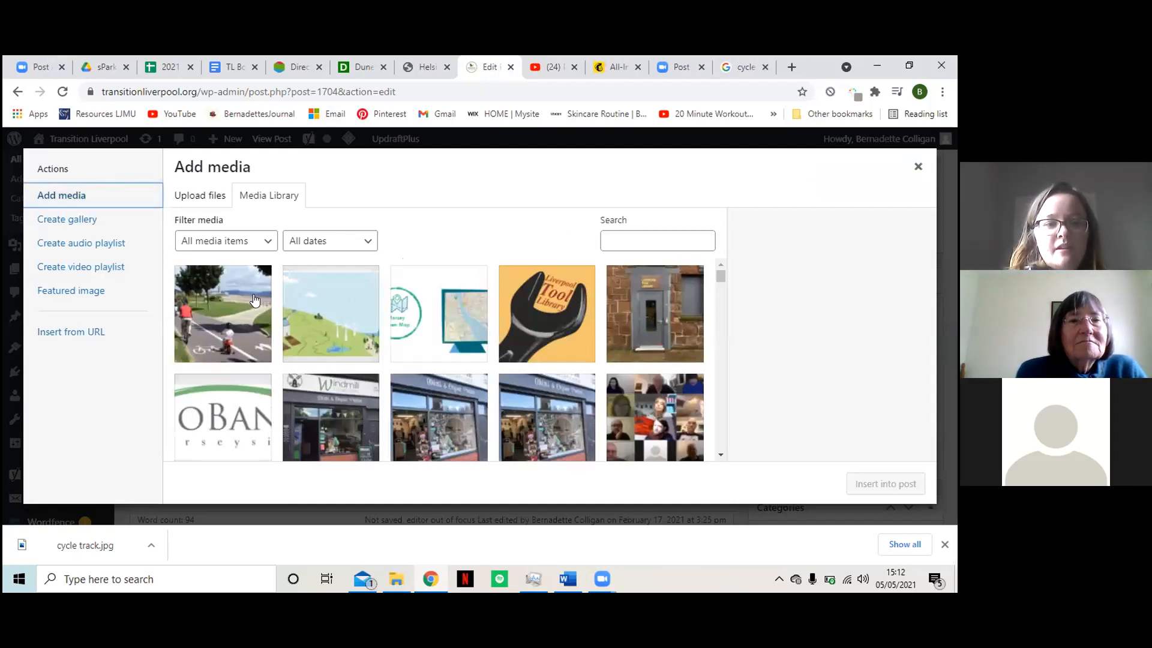
pyautogui.click(58, 332)
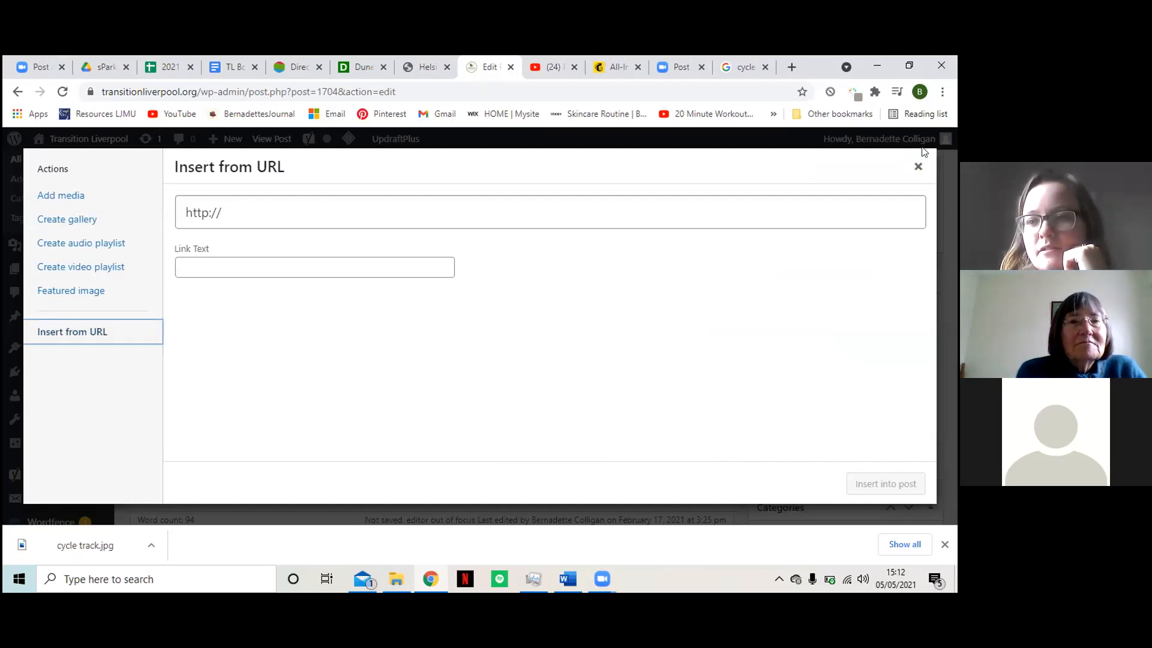
pyautogui.click(918, 166)
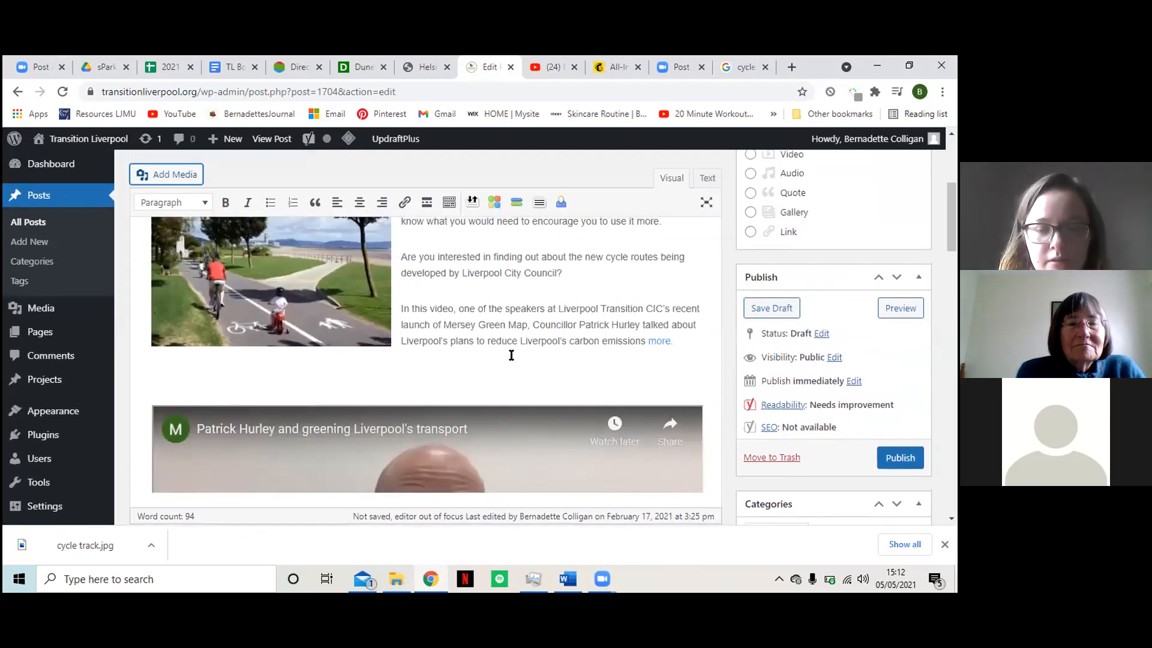
# Push the "In this video" paragraph below the cycle track image and remove the blank line above the embedded video.
pyautogui.click(402, 308)
pyautogui.press('Return')
pyautogui.press('Return')
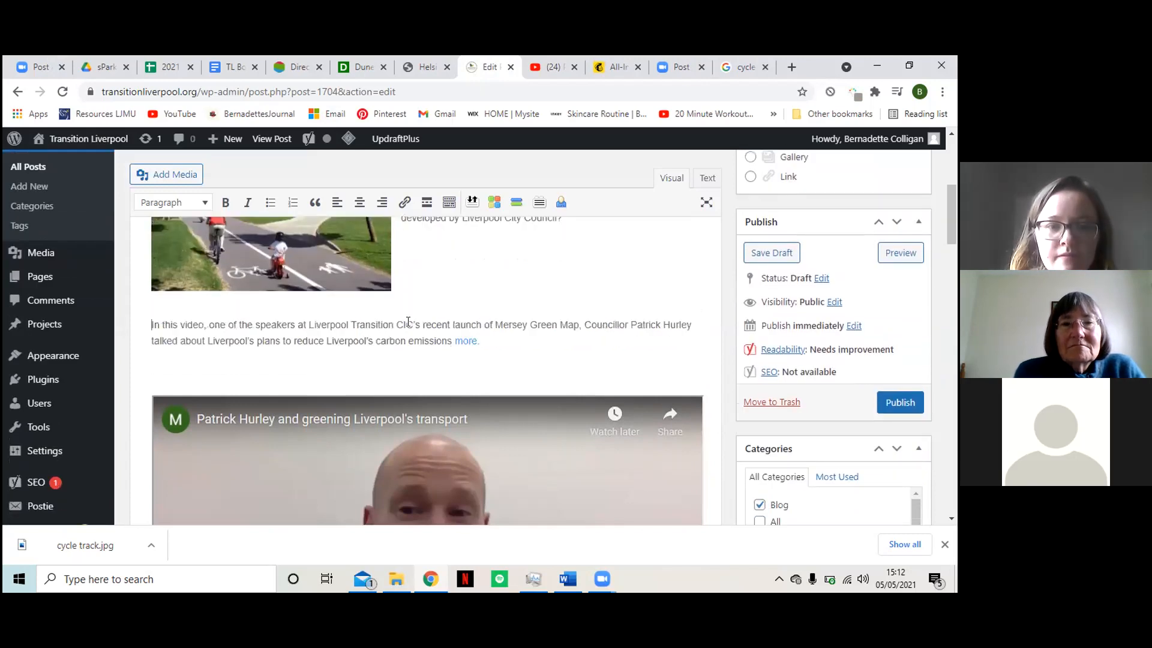
pyautogui.press('BackSpace')
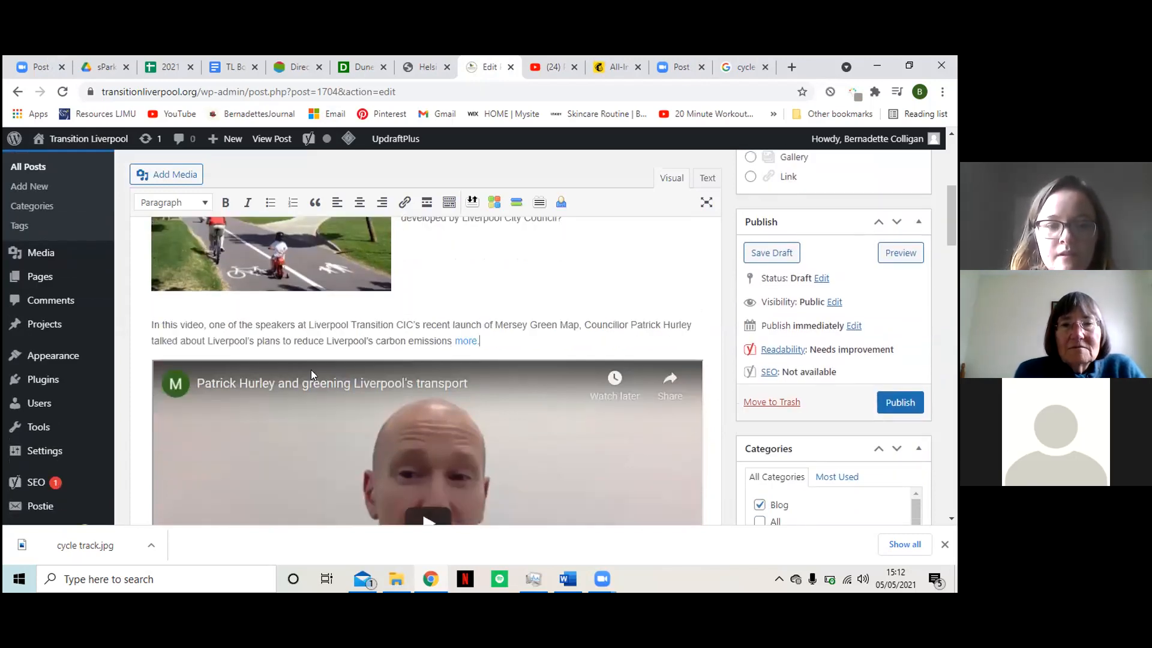
# Change "talked" to "talks" in the video paragraph and insert "improving" after "about".
pyautogui.scroll(3, 595, 303)
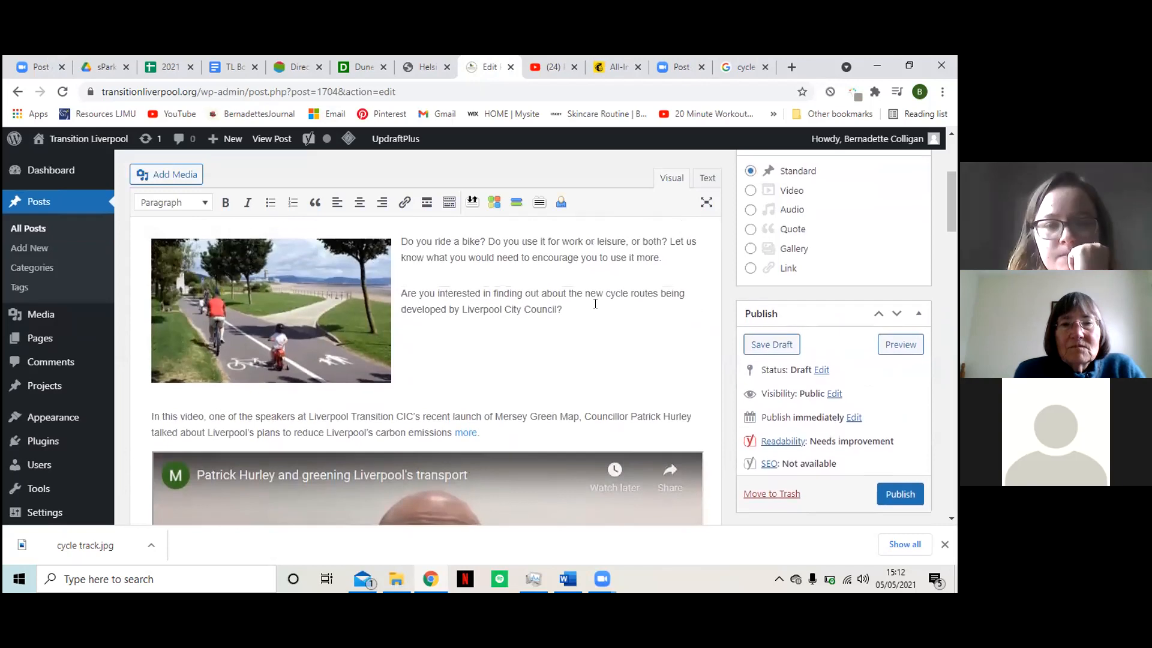
pyautogui.scroll(-4, 595, 303)
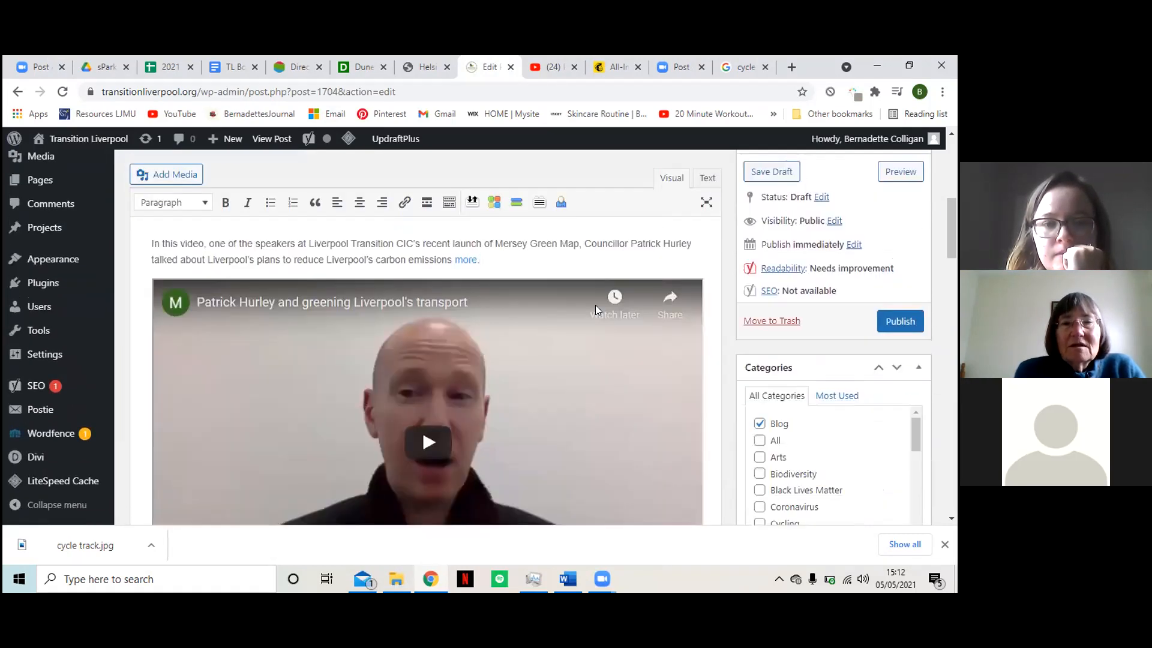
pyautogui.scroll(5, 595, 305)
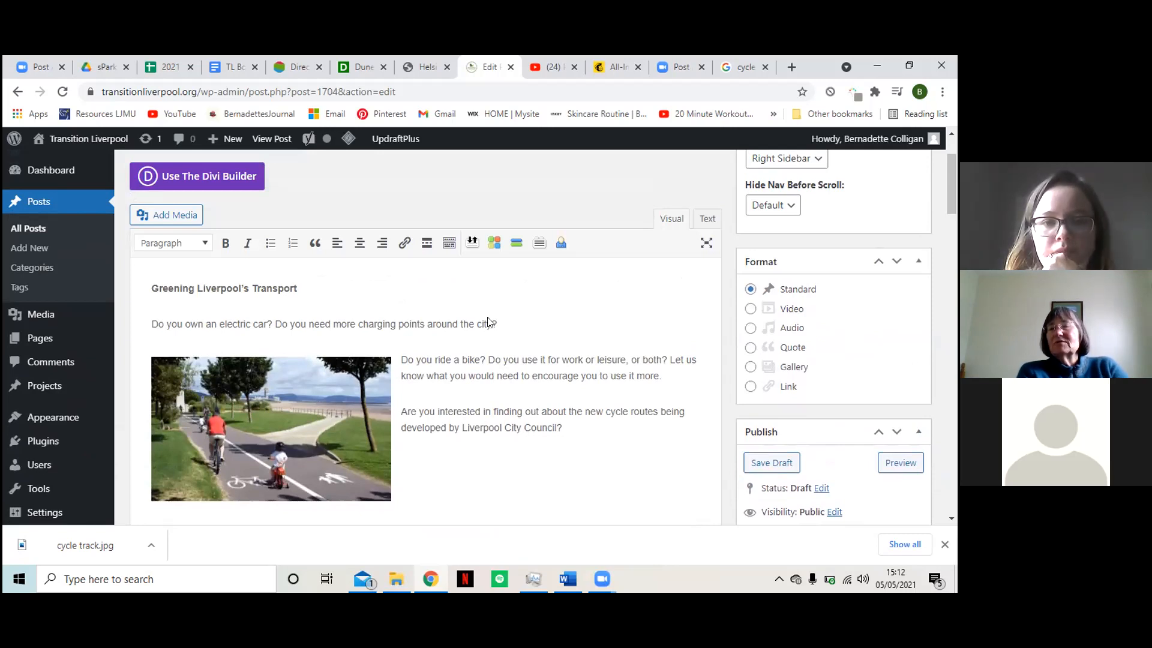
pyautogui.scroll(2, 489, 322)
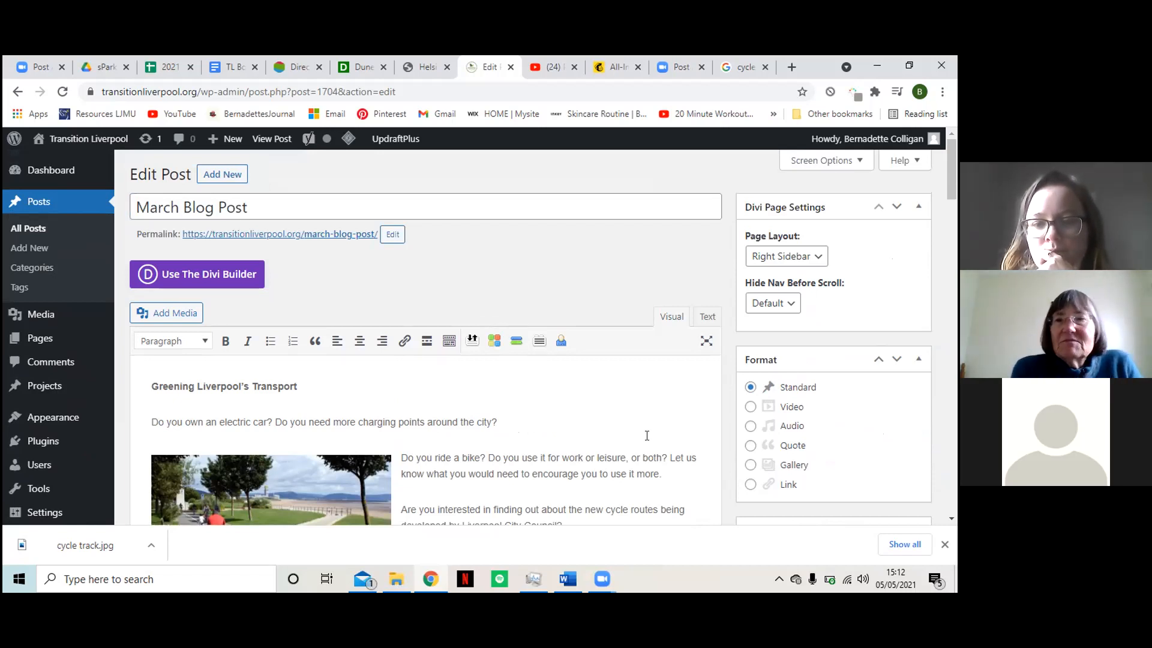
pyautogui.scroll(-5, 647, 436)
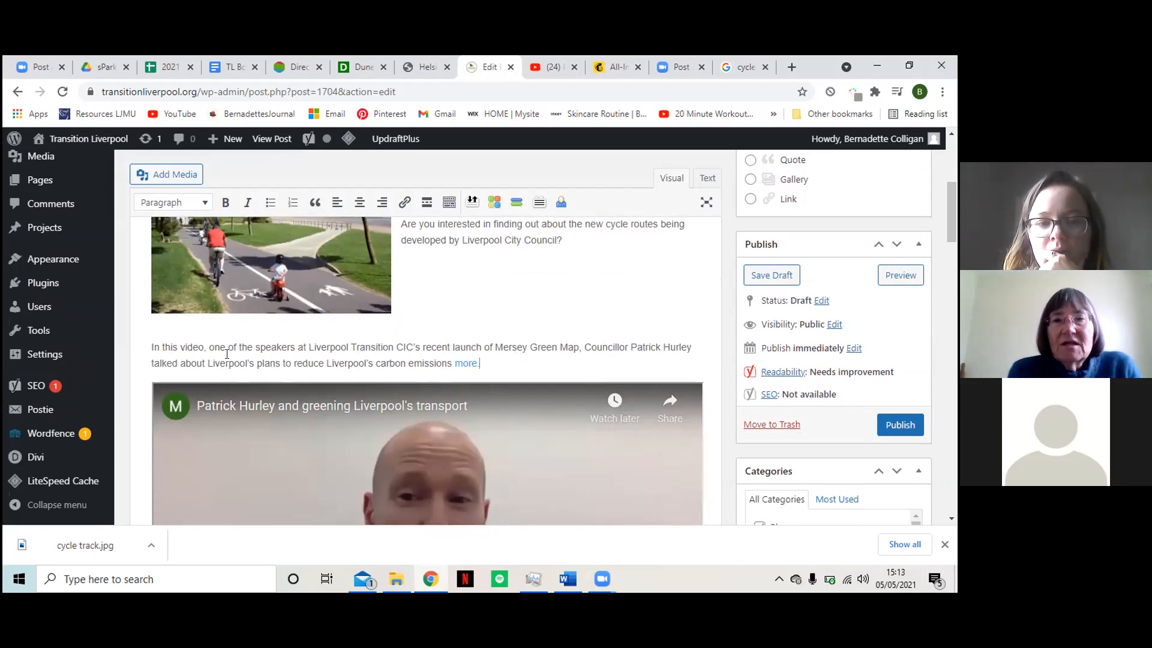
pyautogui.click(175, 358)
pyautogui.press('BackSpace')
pyautogui.press('BackSpace')
pyautogui.write('s')
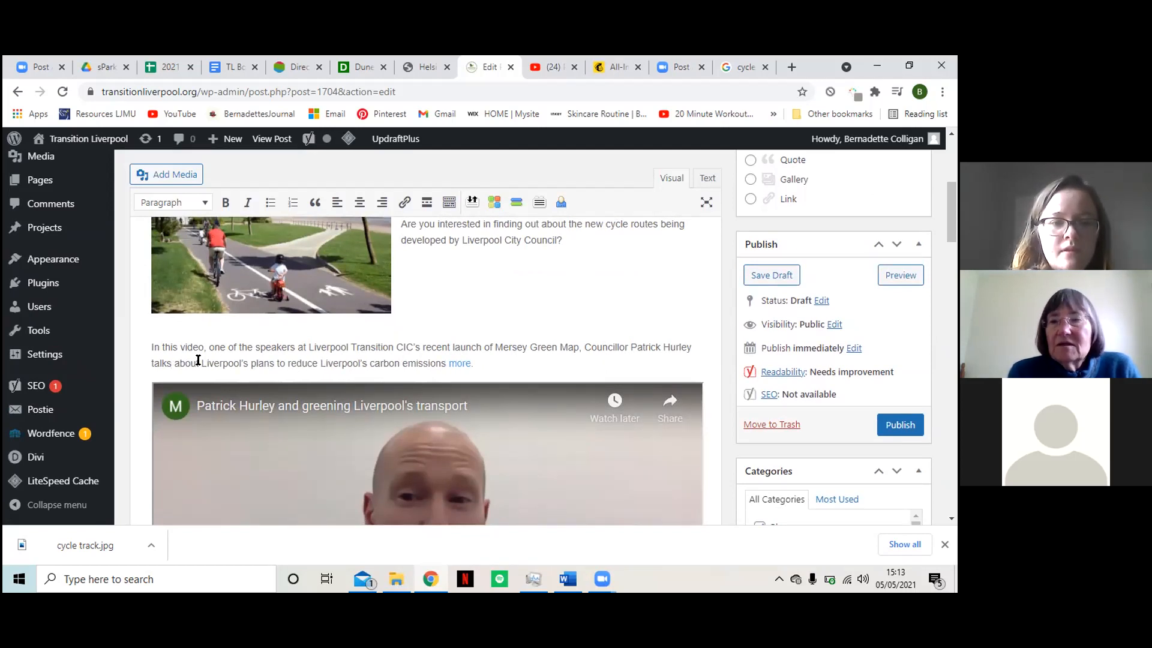
pyautogui.write(' about imp')
pyautogui.write('roving')
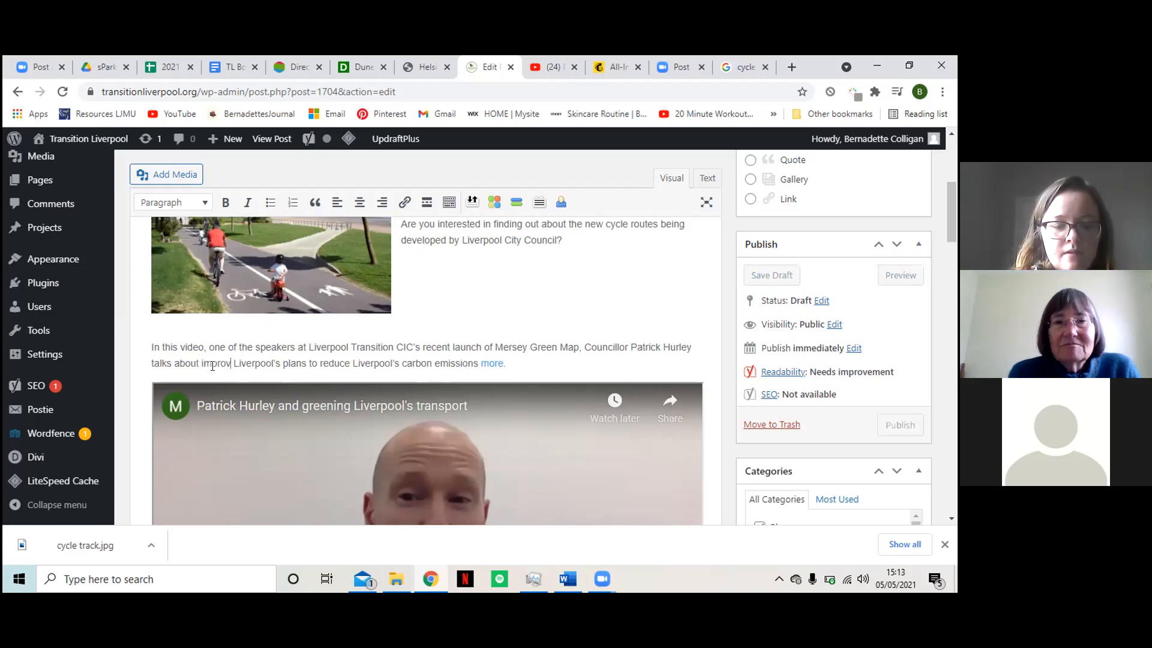
# Insert "cycling infrastructure" after "Liverpool's" in the video paragraph.
pyautogui.click(293, 359)
pyautogui.write('cycling')
pyautogui.write(' infrastru')
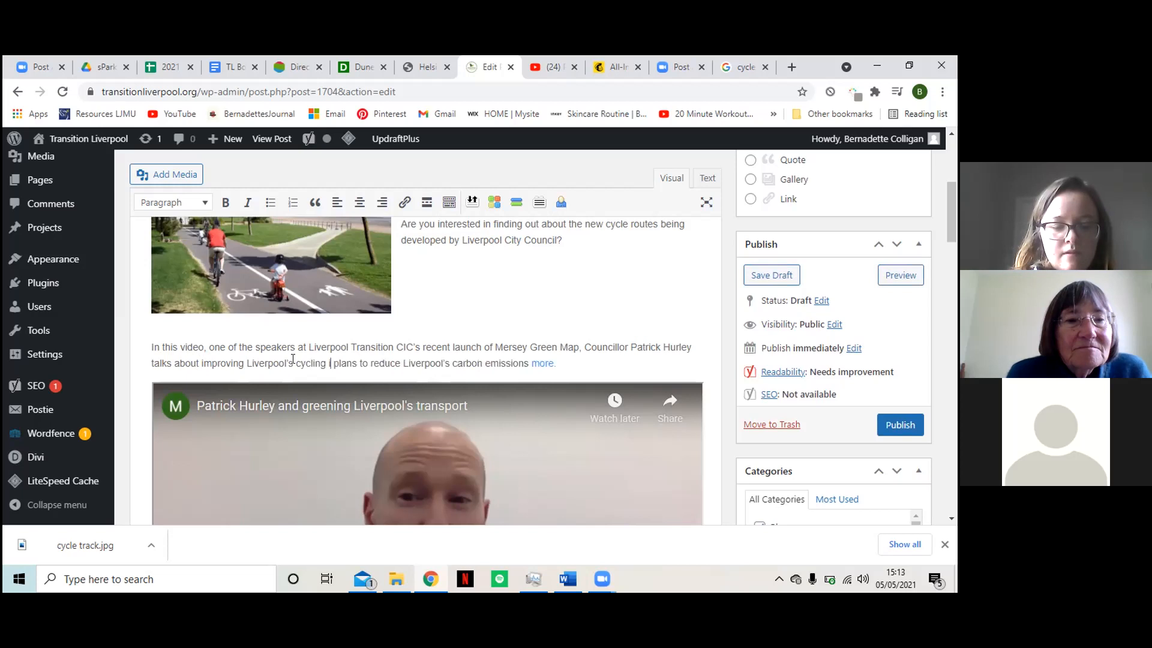
pyautogui.write('cture')
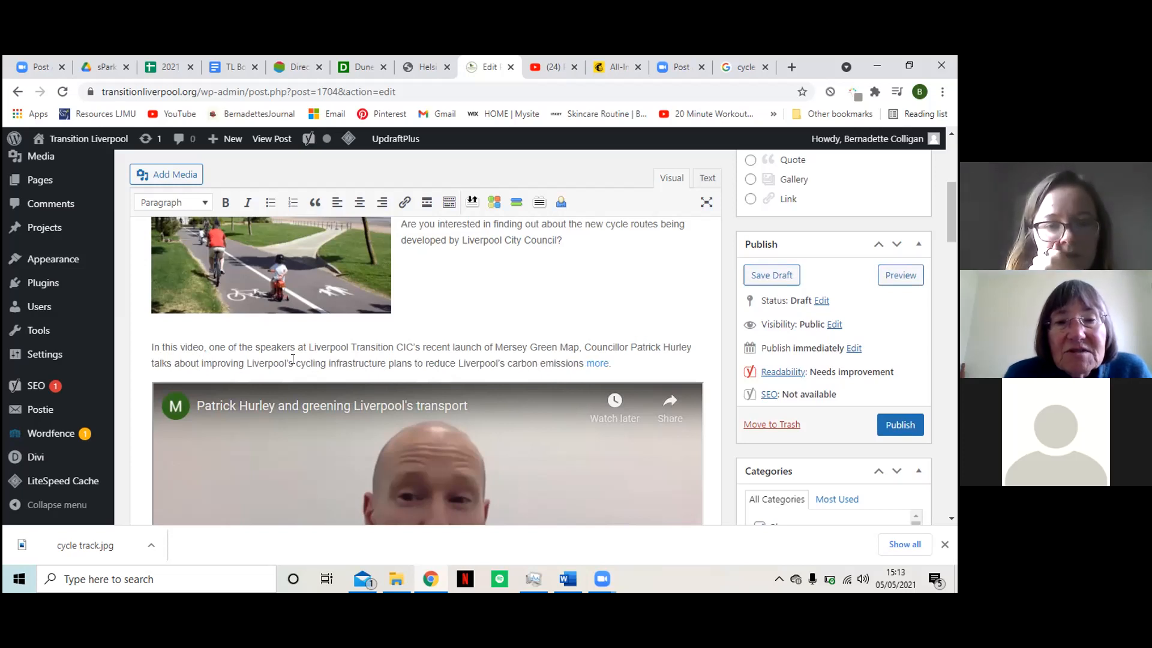
# Replace "plans to reduce Liverpool's" with "to reduce" so the sentence continues directly with "carbon emissions".
pyautogui.write('to red')
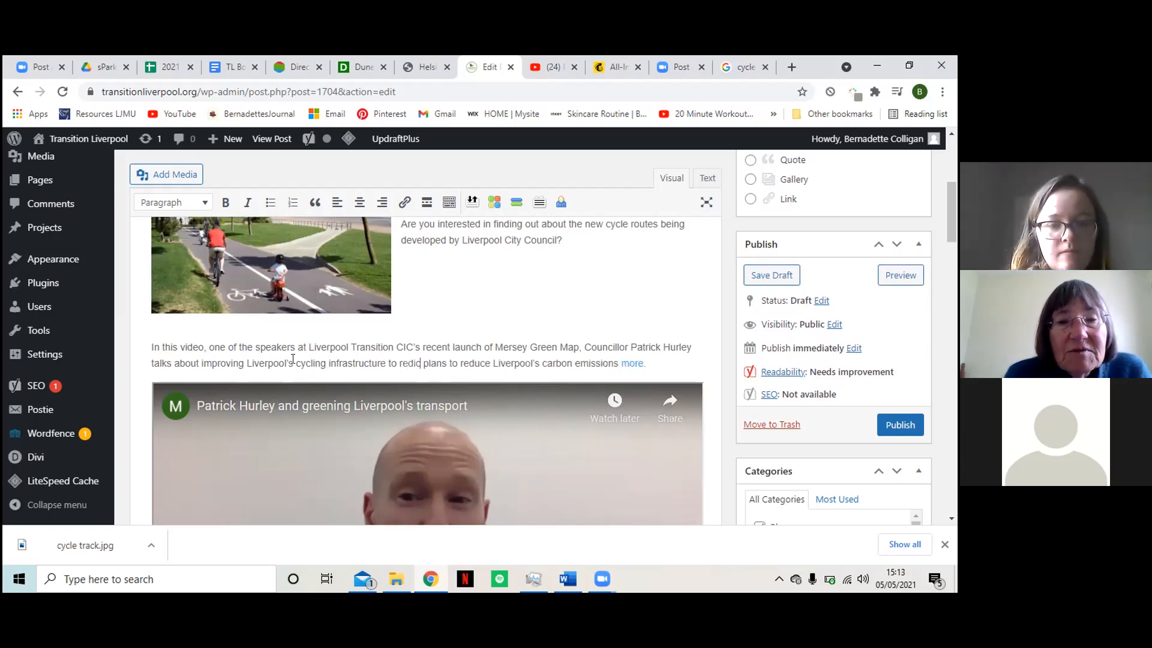
pyautogui.write('uce')
pyautogui.press('Delete')
pyautogui.press('Delete')
pyautogui.press('Delete')
pyautogui.press('Delete')
pyautogui.press('Delete')
pyautogui.press('Delete')
pyautogui.press('Delete')
pyautogui.press('Delete')
pyautogui.press('Delete')
pyautogui.press('Delete')
pyautogui.press('Delete')
pyautogui.press('Delete')
pyautogui.press('Delete')
pyautogui.press('Delete')
pyautogui.press('Delete')
pyautogui.press('Delete')
pyautogui.press('Delete')
pyautogui.press('Delete')
pyautogui.press('Delete')
pyautogui.press('Delete')
pyautogui.press('Delete')
pyautogui.press('Delete')
pyautogui.press('Delete')
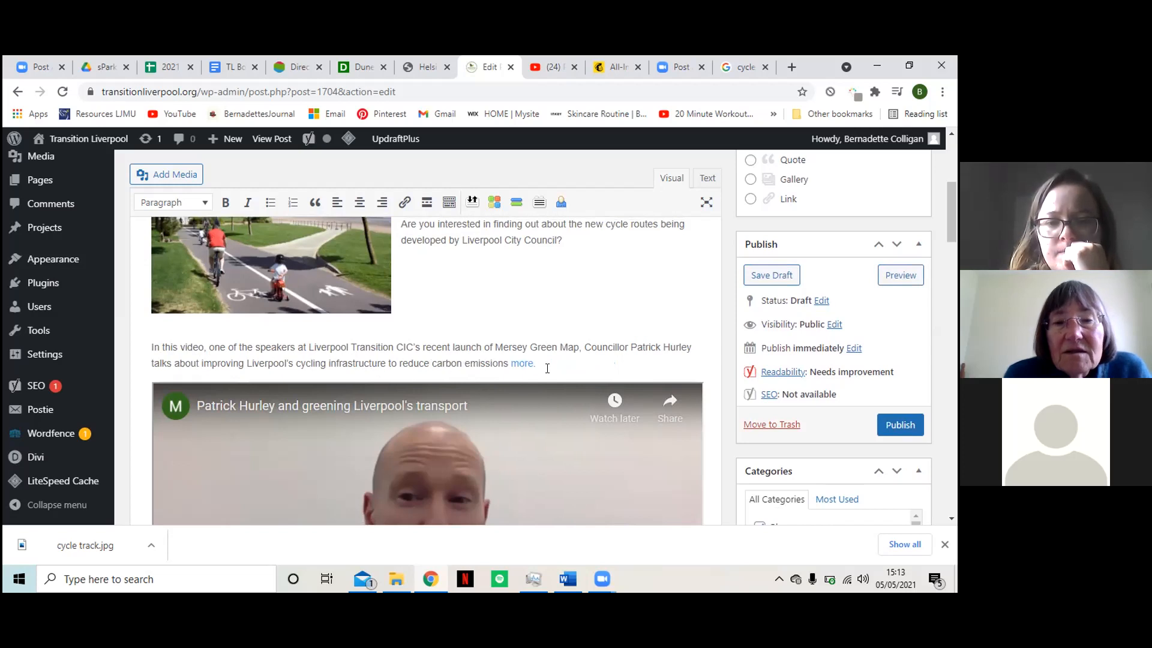
# Remove the linked word "more" and end the video paragraph with "emissions.".
pyautogui.click(544, 366)
pyautogui.press('BackSpace')
pyautogui.press('BackSpace')
pyautogui.press('BackSpace')
pyautogui.press('BackSpace')
pyautogui.press('BackSpace')
pyautogui.press('BackSpace')
pyautogui.press('BackSpace')
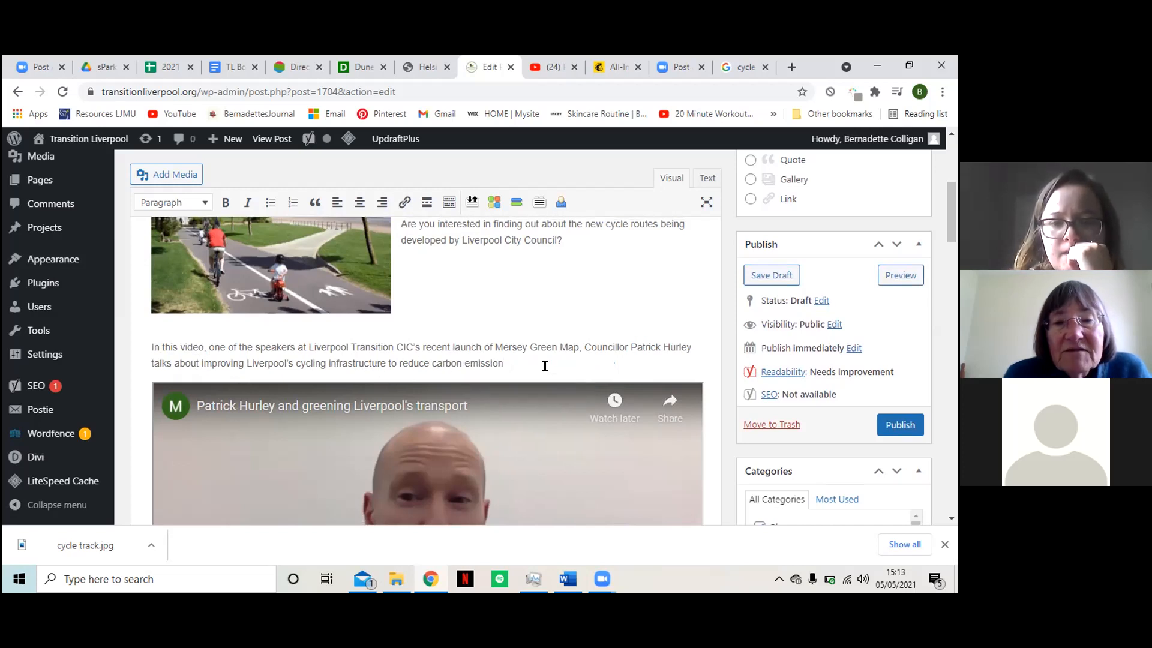
pyautogui.write('s.')
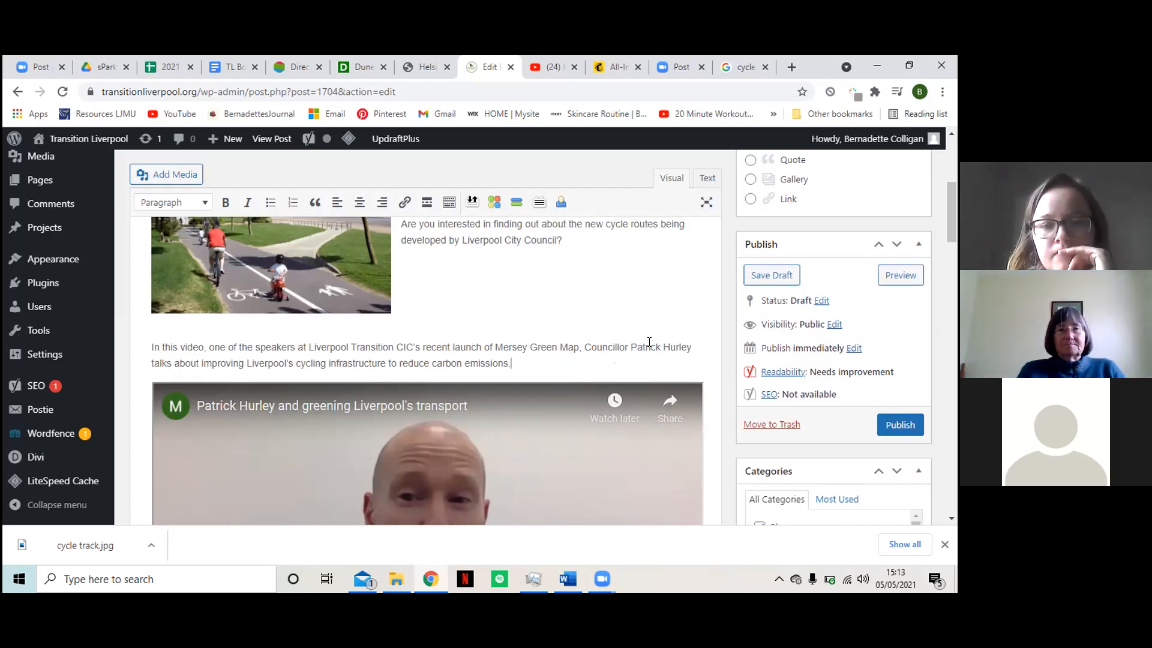
# Look over the edited post and change its title to "April Blog Post".
pyautogui.scroll(-3, 648, 342)
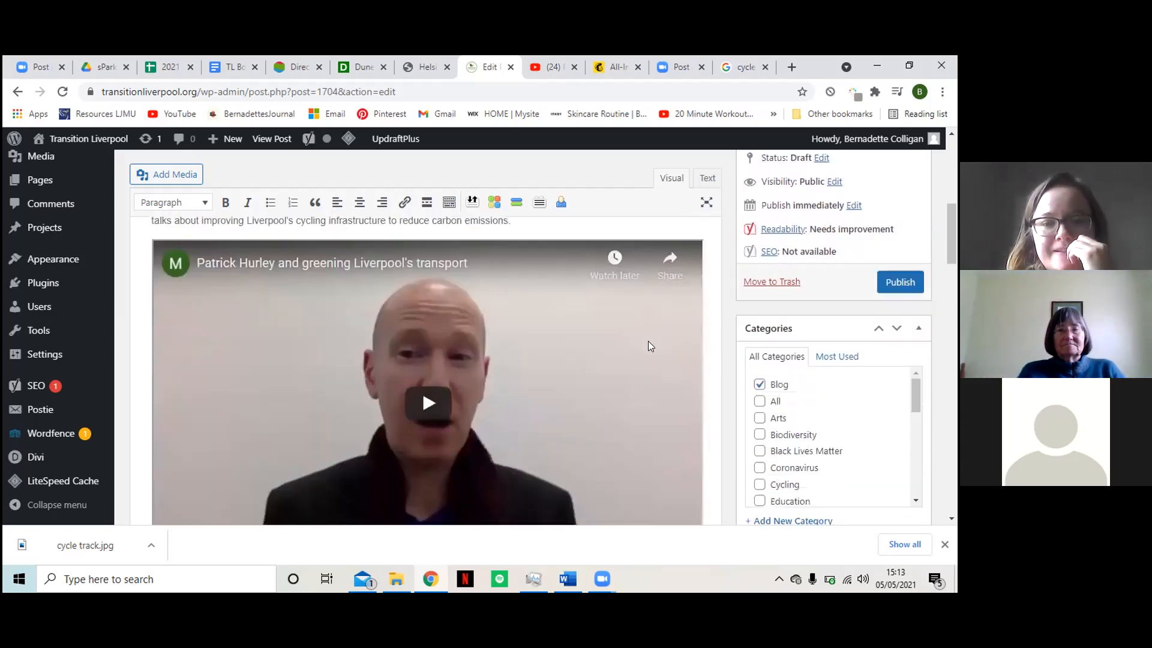
pyautogui.scroll(-1, 585, 382)
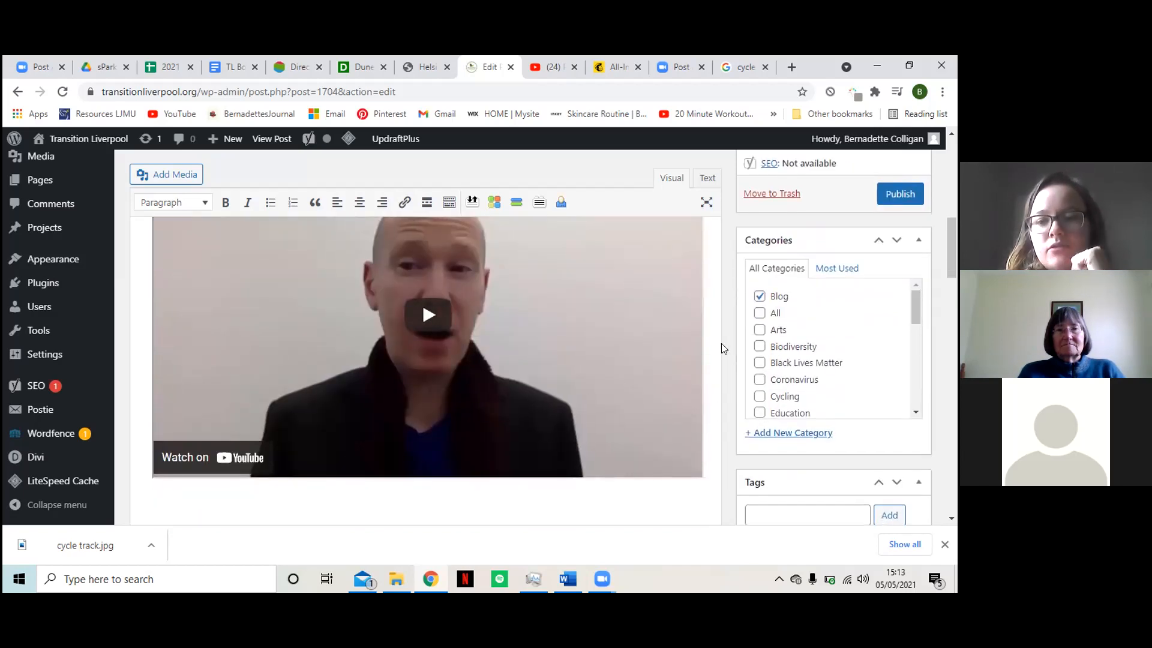
pyautogui.scroll(6, 723, 348)
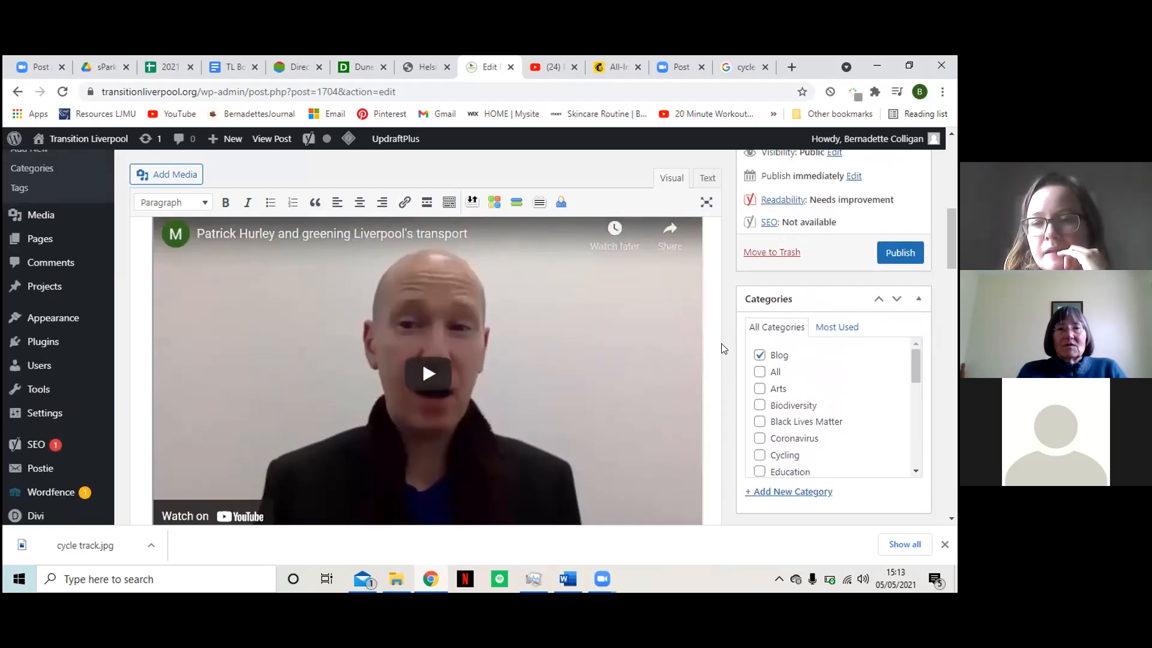
pyautogui.scroll(2, 723, 348)
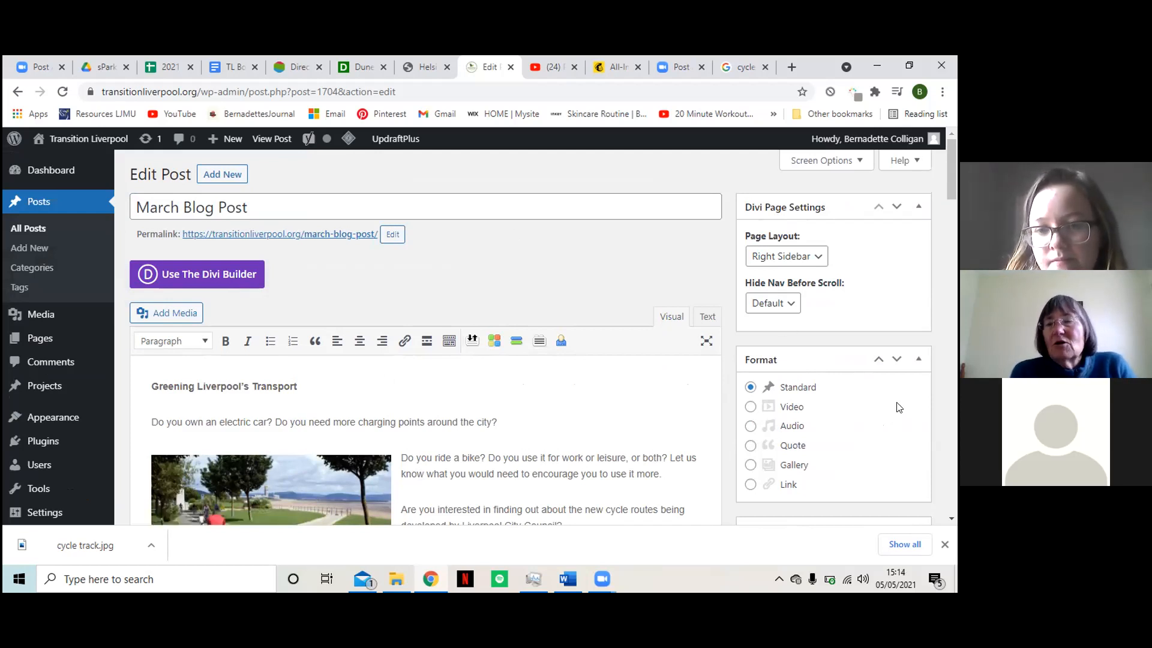
pyautogui.scroll(-2, 898, 407)
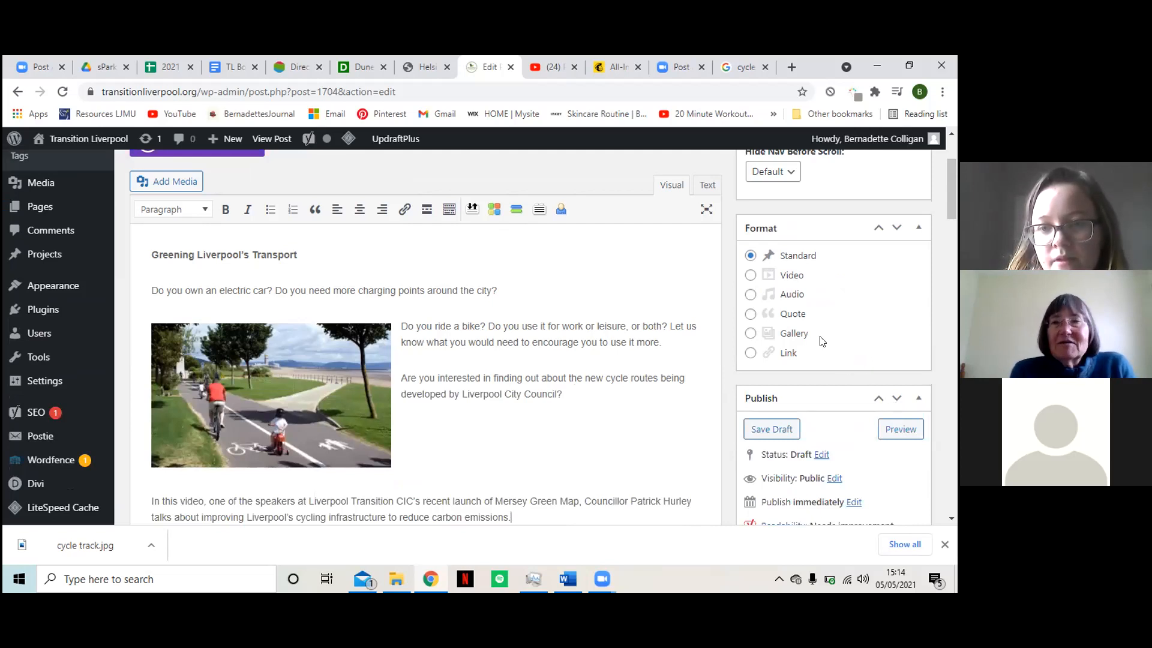
pyautogui.scroll(2, 447, 291)
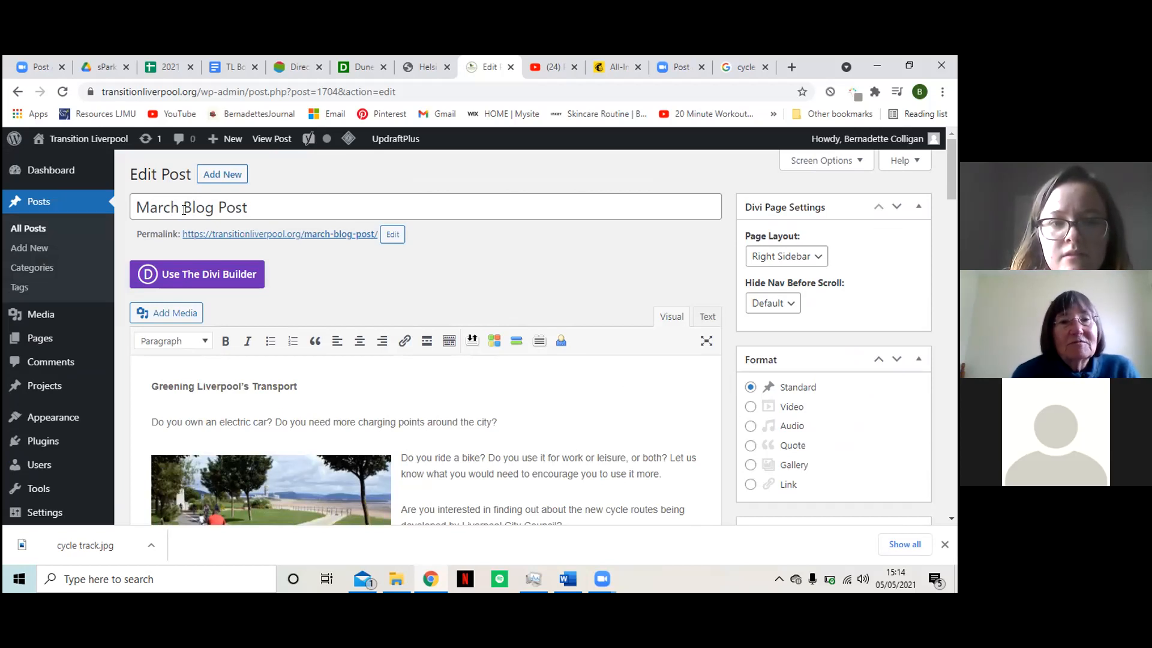
pyautogui.moveTo(178, 207); pyautogui.dragTo(134, 212)
pyautogui.write('April')
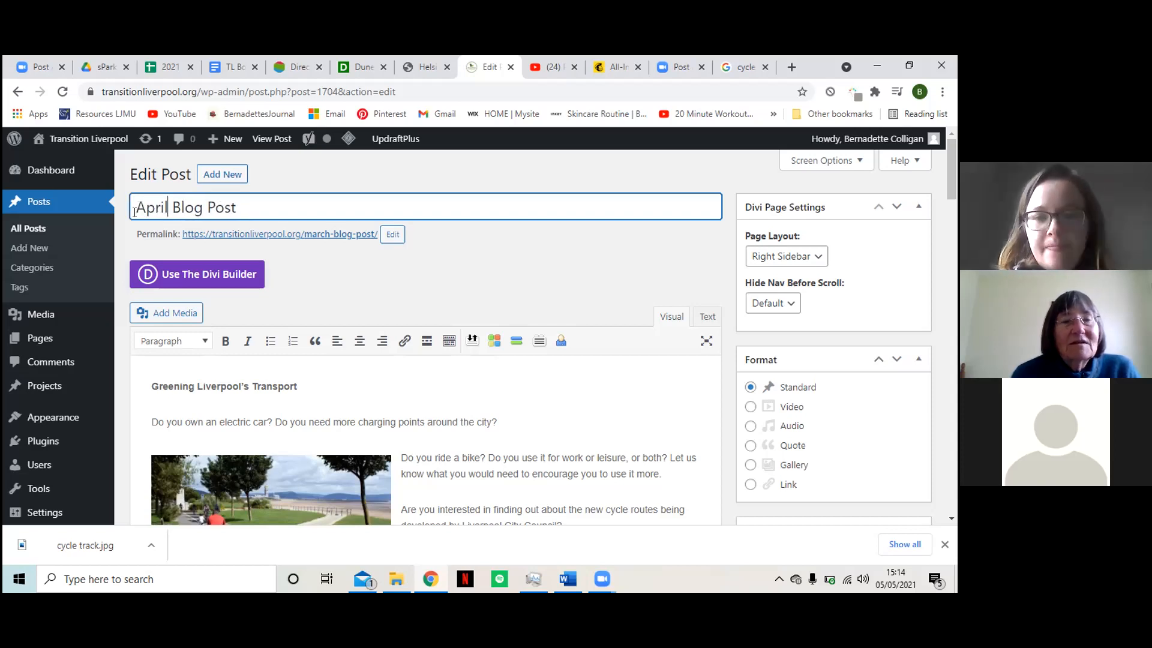
# Try the Divi Builder on the post and return to the standard editor, agreeing to disable the builder.
pyautogui.scroll(-1, 427, 277)
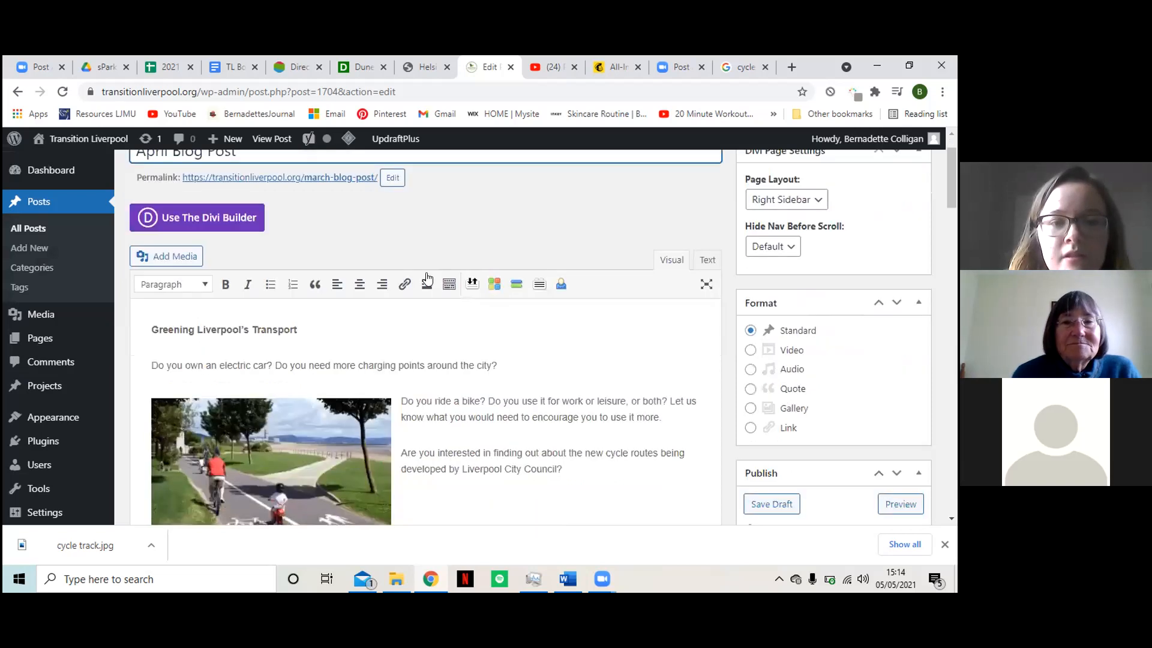
pyautogui.scroll(-1, 427, 277)
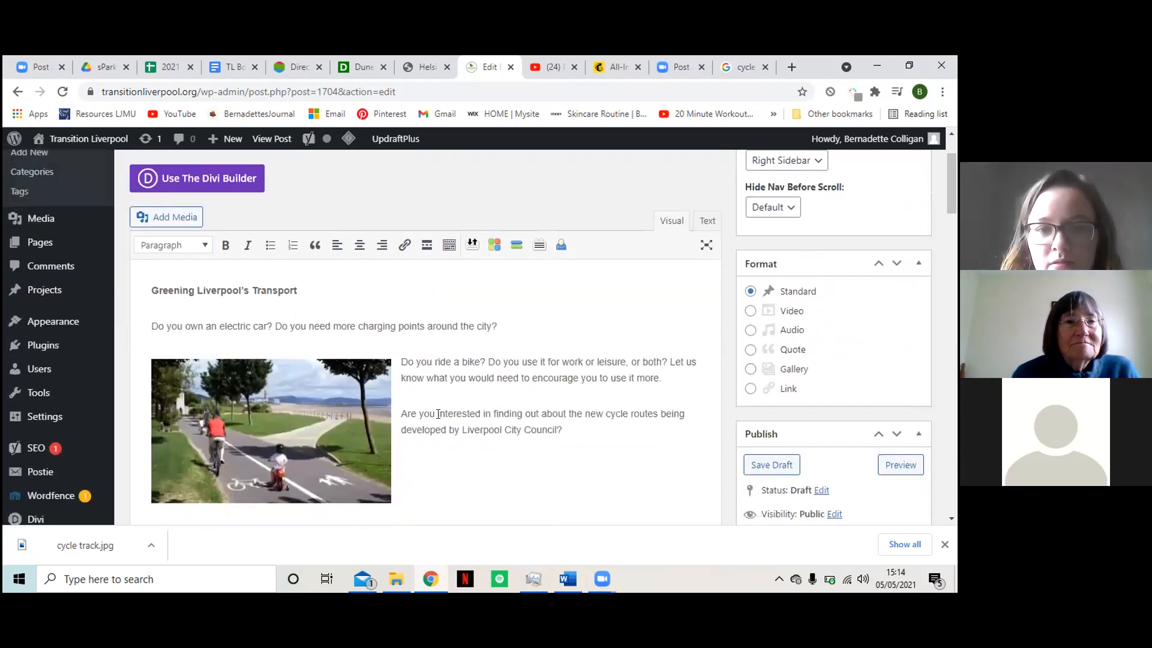
pyautogui.scroll(2, 336, 216)
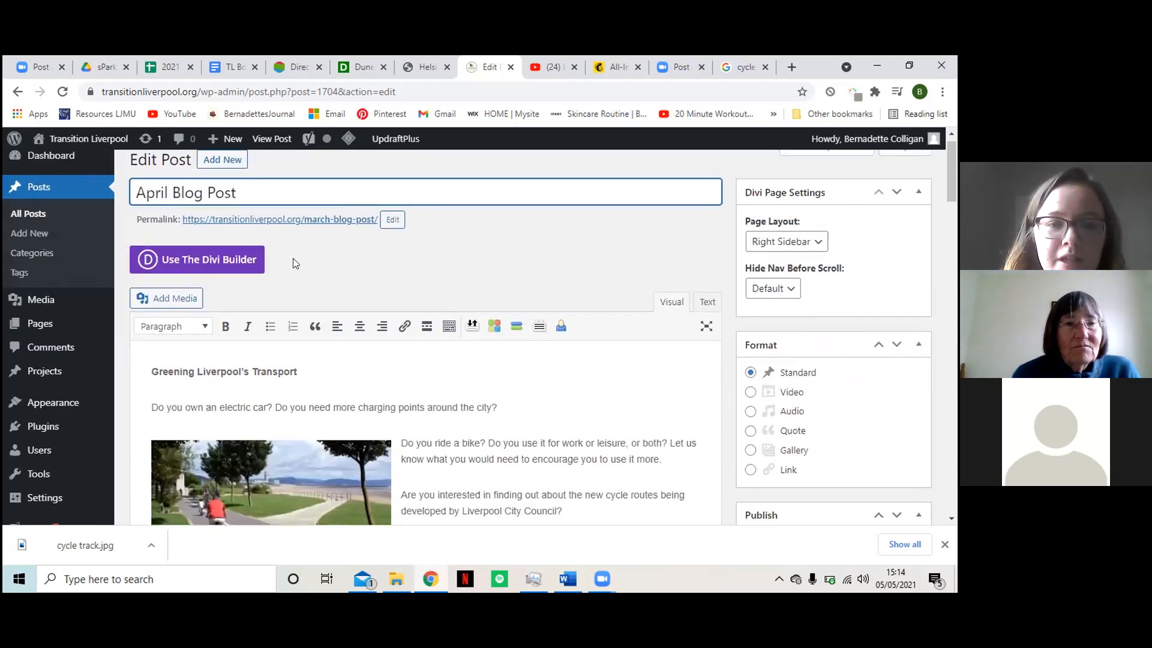
pyautogui.click(238, 260)
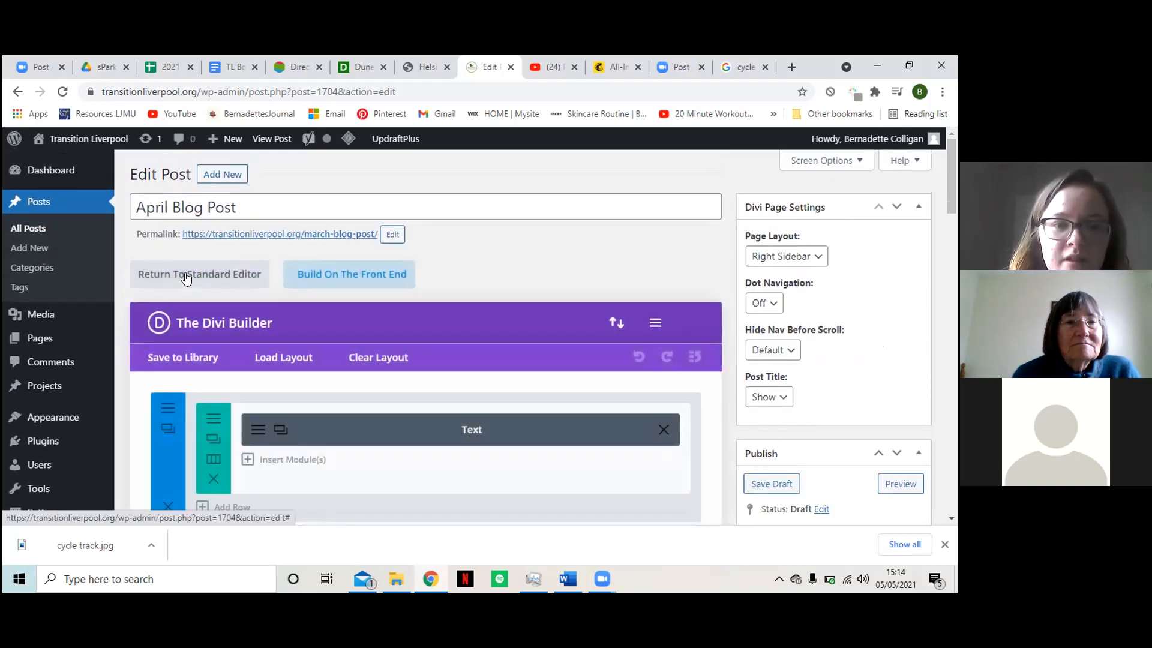
pyautogui.click(363, 275)
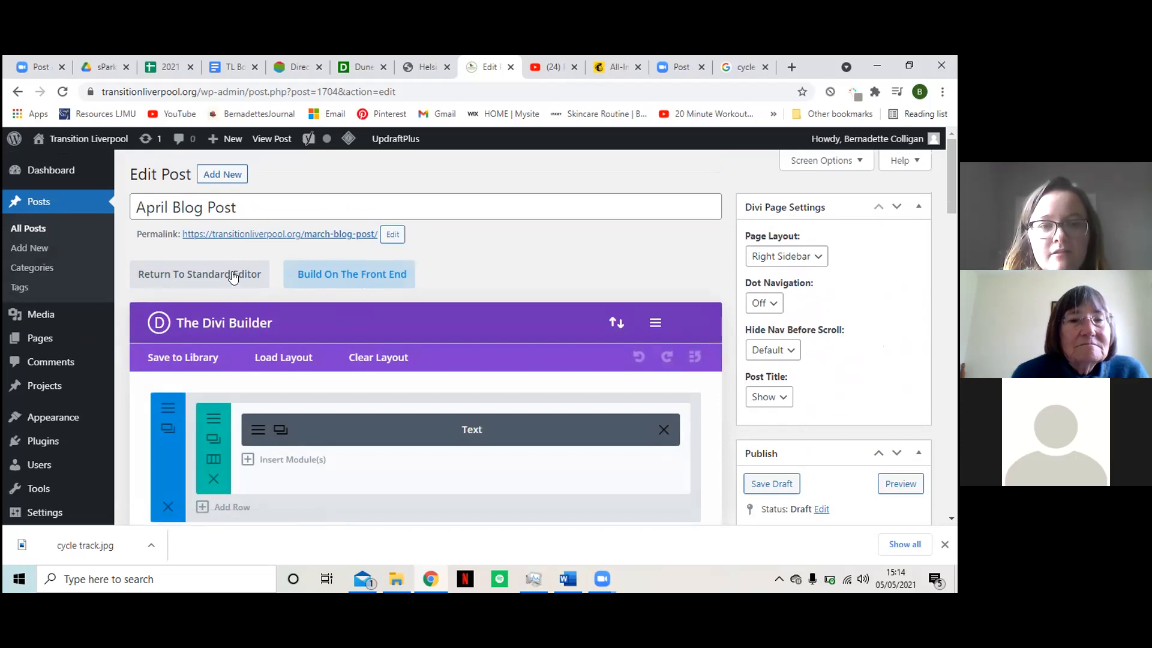
pyautogui.click(230, 274)
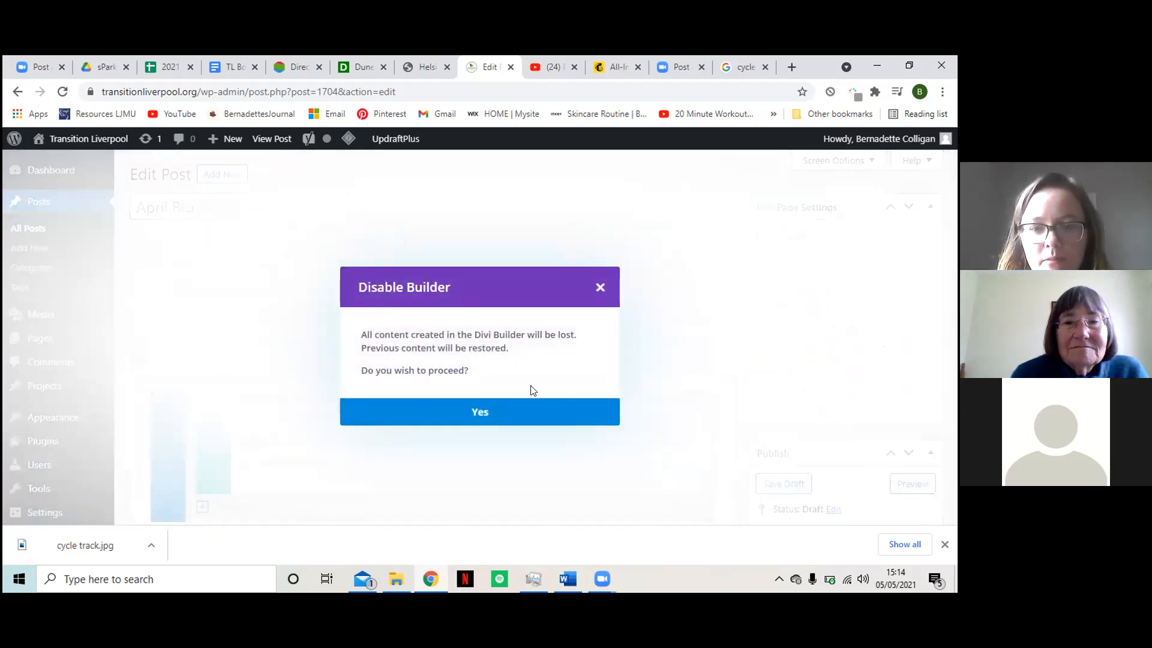
pyautogui.click(501, 417)
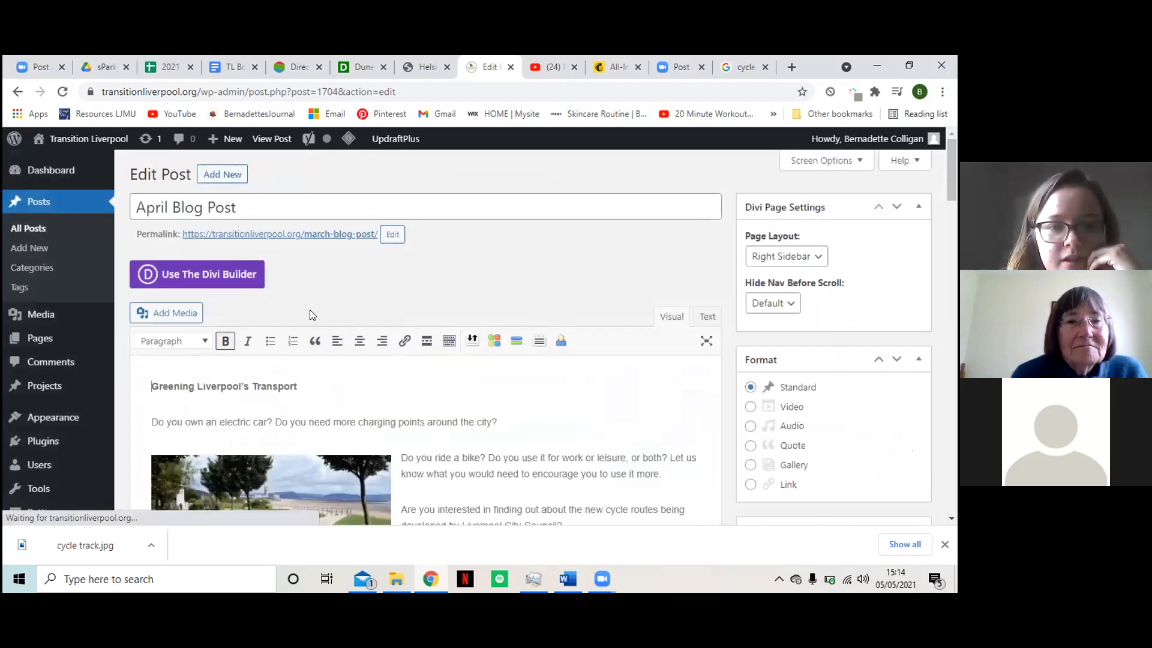
# Switch the post to the Divi Builder and open it for building on the front end.
pyautogui.scroll(-2, 426, 399)
pyautogui.scroll(2, 424, 399)
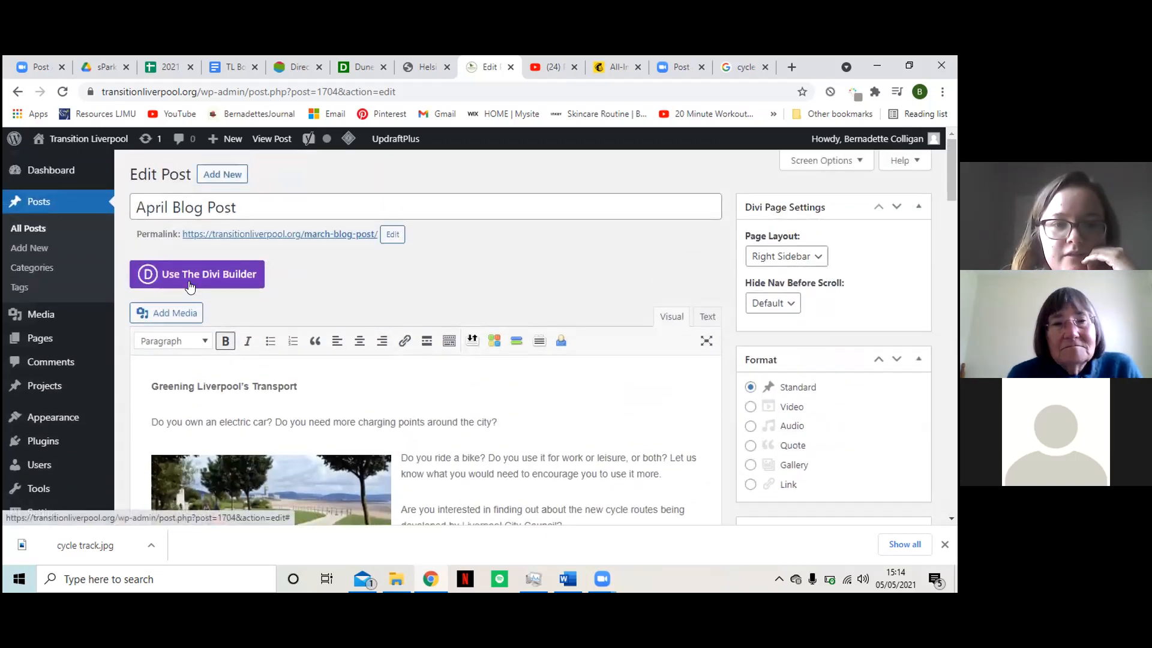
pyautogui.click(190, 287)
pyautogui.click(357, 277)
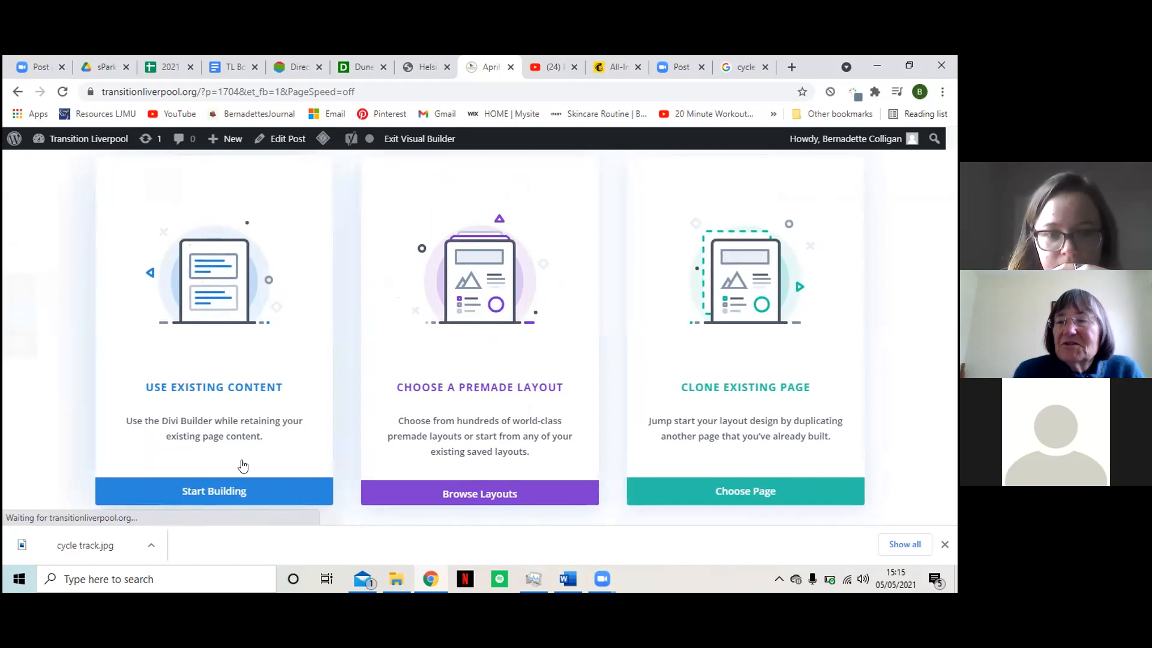
# Start building from the post's existing content and look over the April post in the visual builder.
pyautogui.click(233, 491)
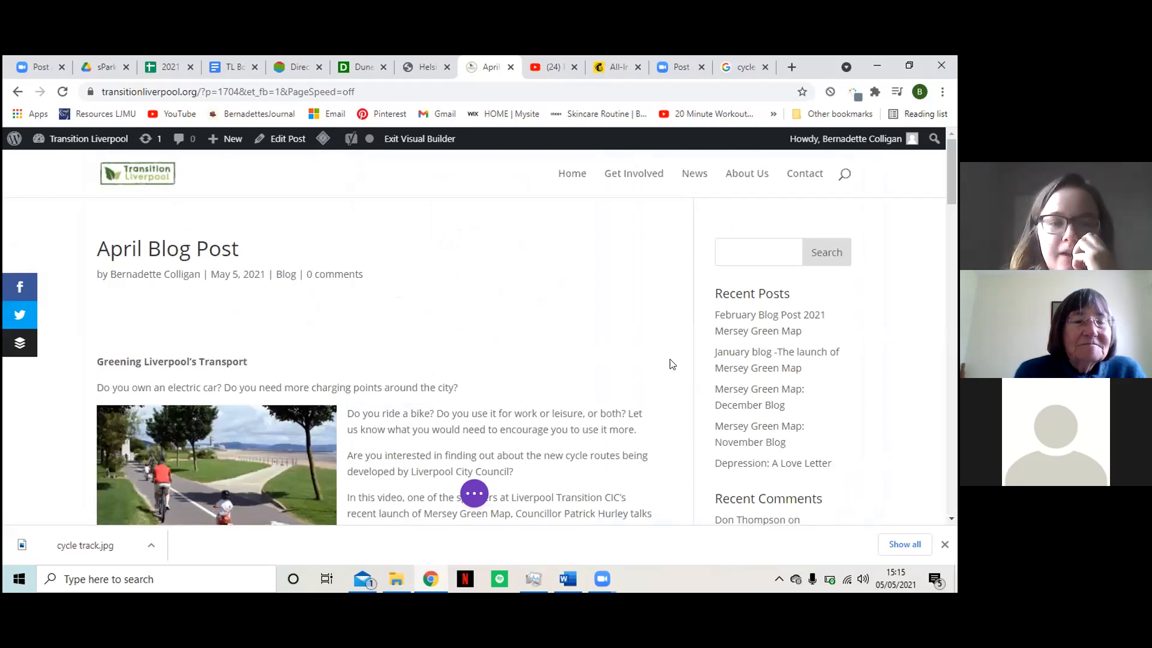
pyautogui.scroll(-3, 671, 364)
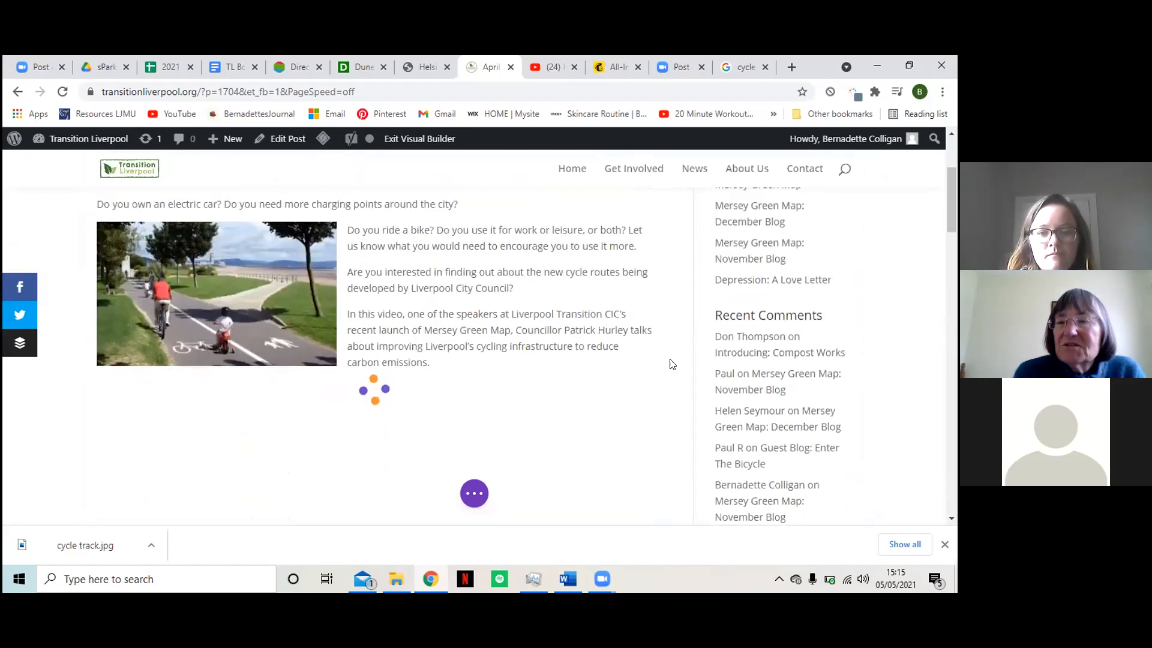
pyautogui.scroll(1, 671, 364)
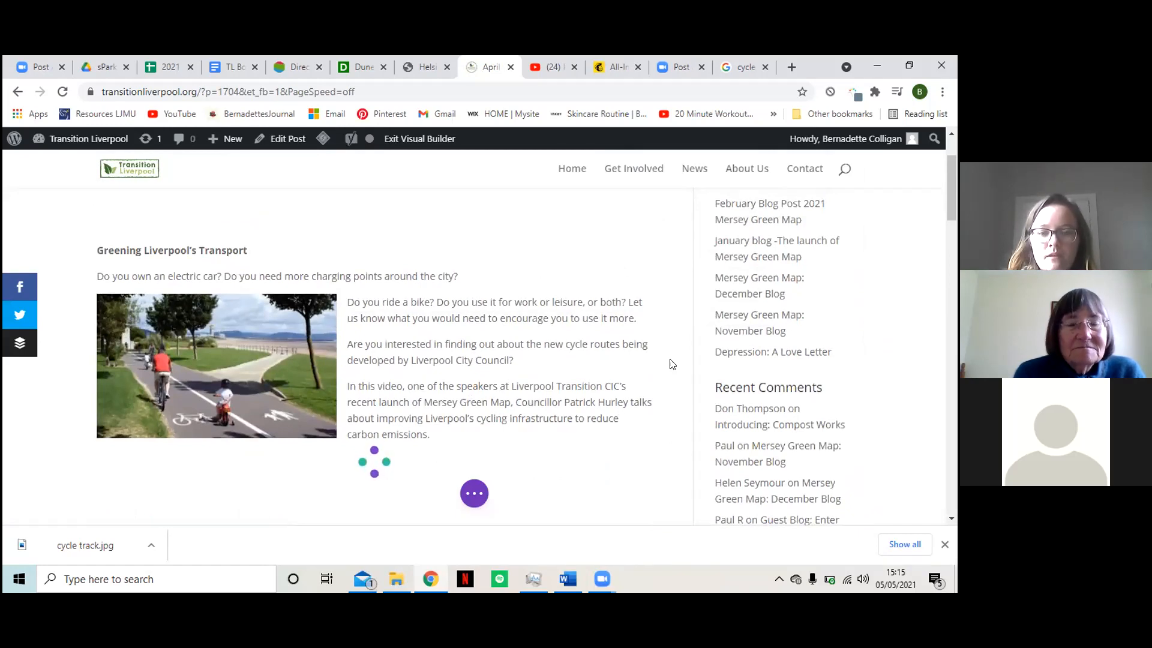
pyautogui.moveTo(504, 386)
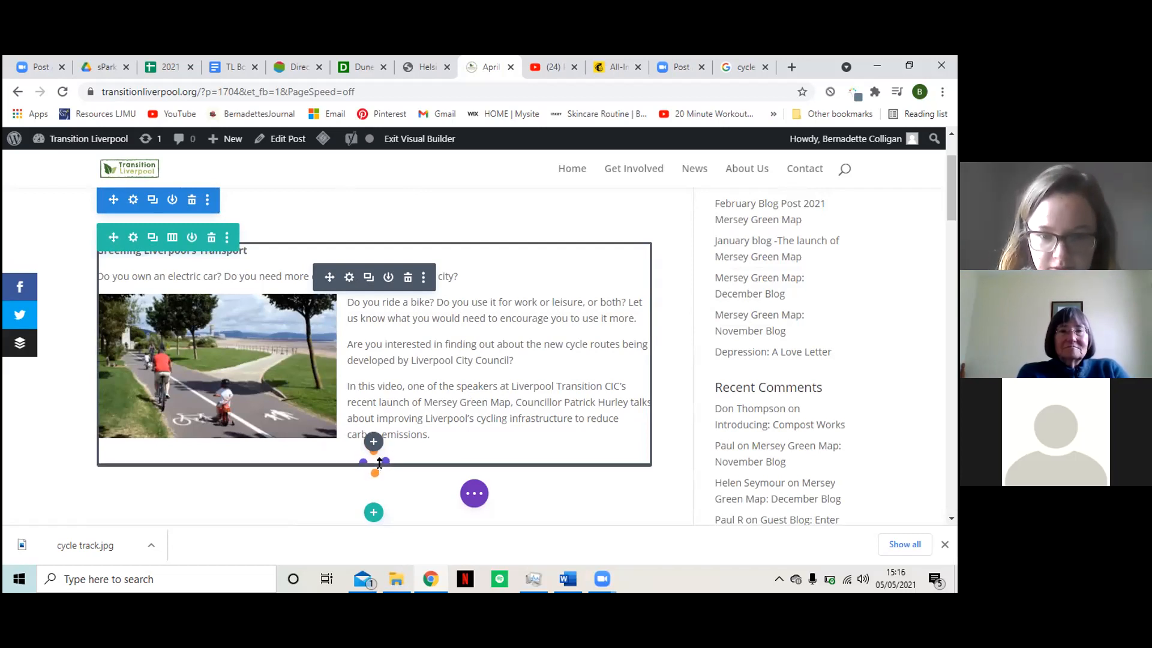
pyautogui.scroll(-1, 578, 369)
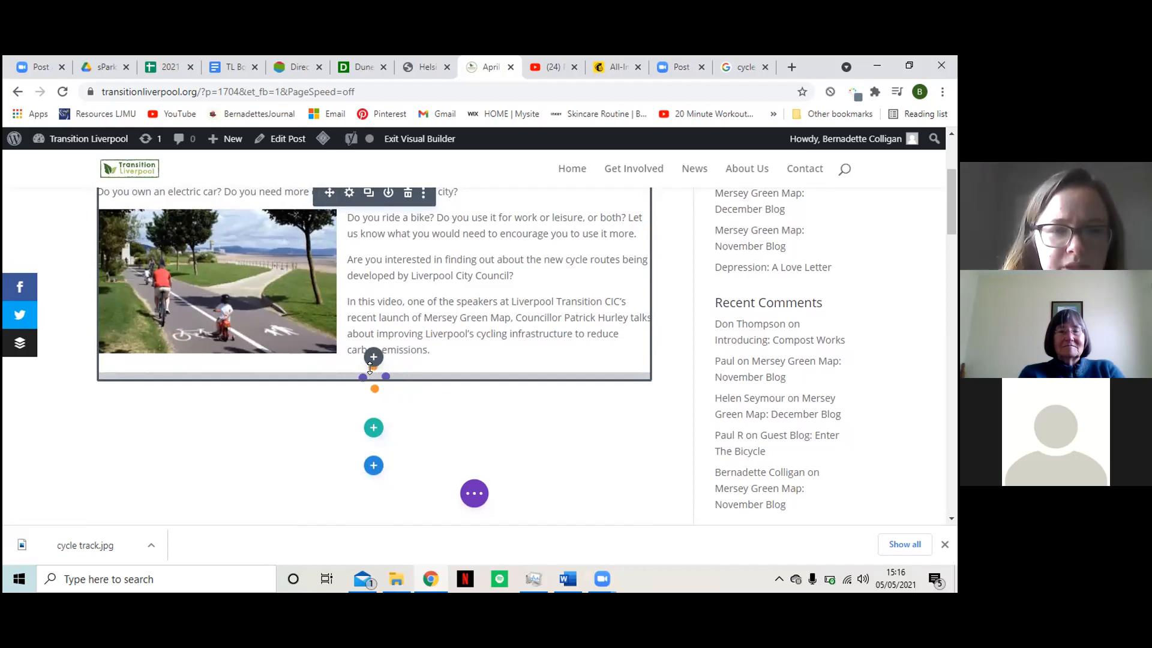
pyautogui.scroll(3, 568, 324)
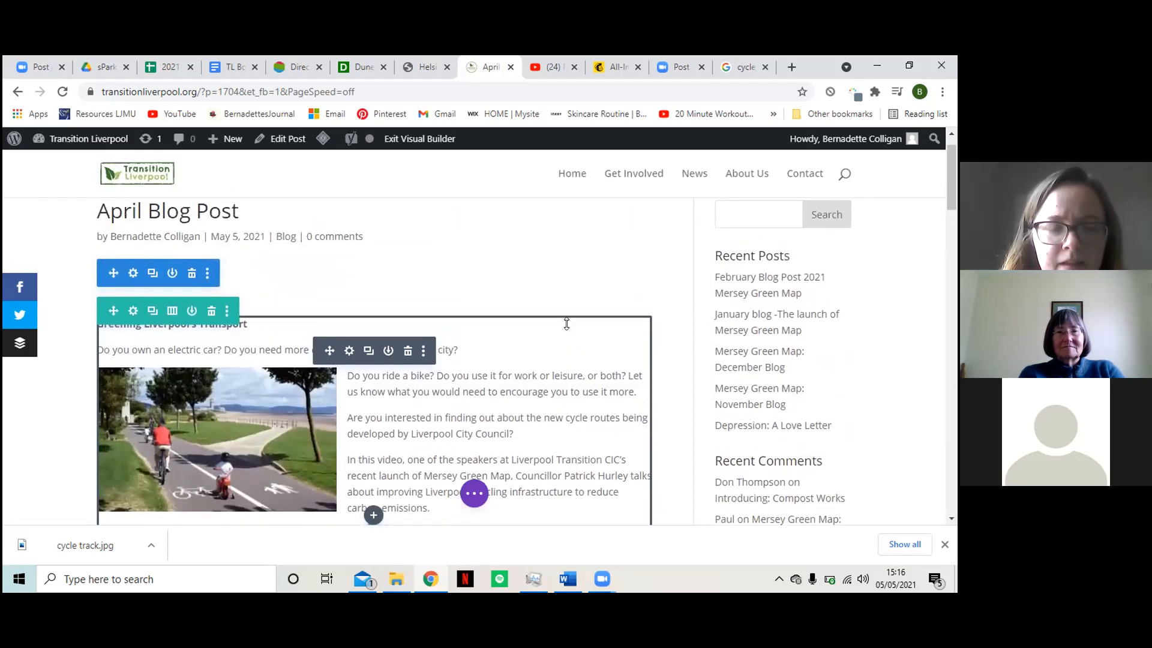
pyautogui.scroll(-1, 566, 324)
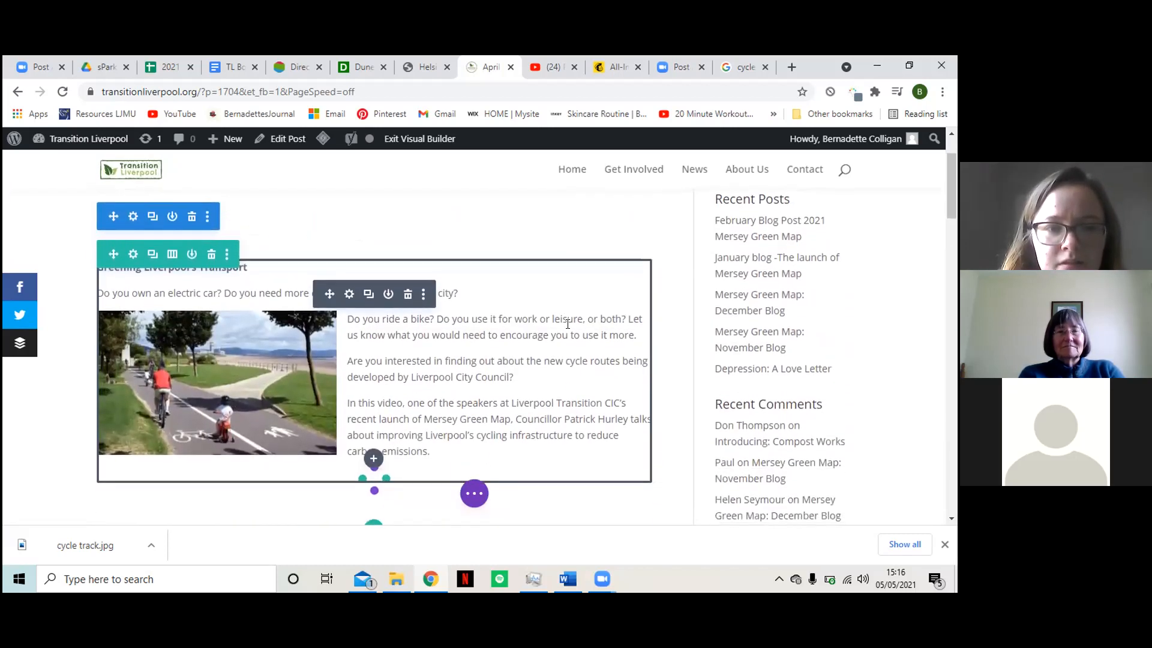
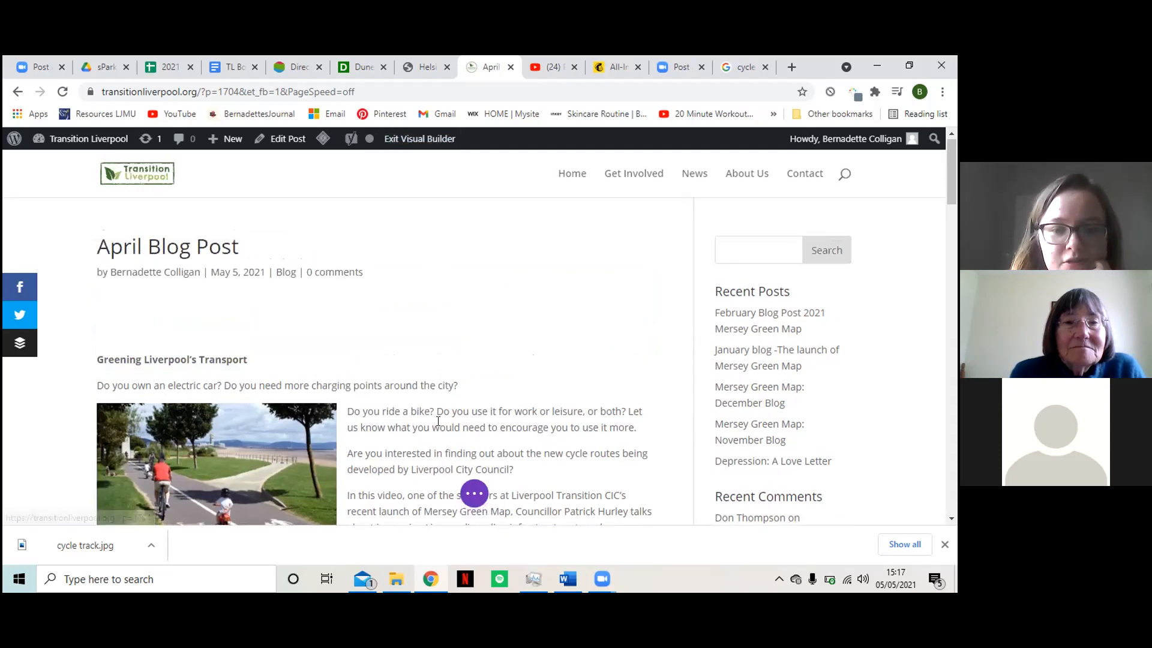
pyautogui.scroll(-3, 438, 421)
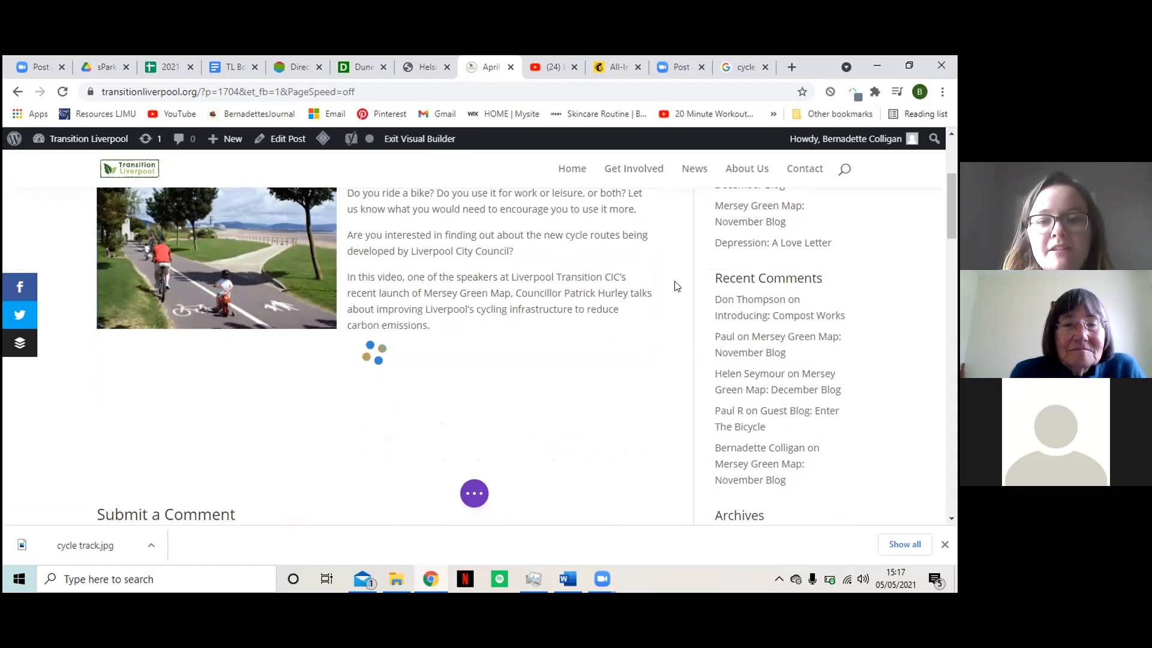
pyautogui.scroll(2, 677, 286)
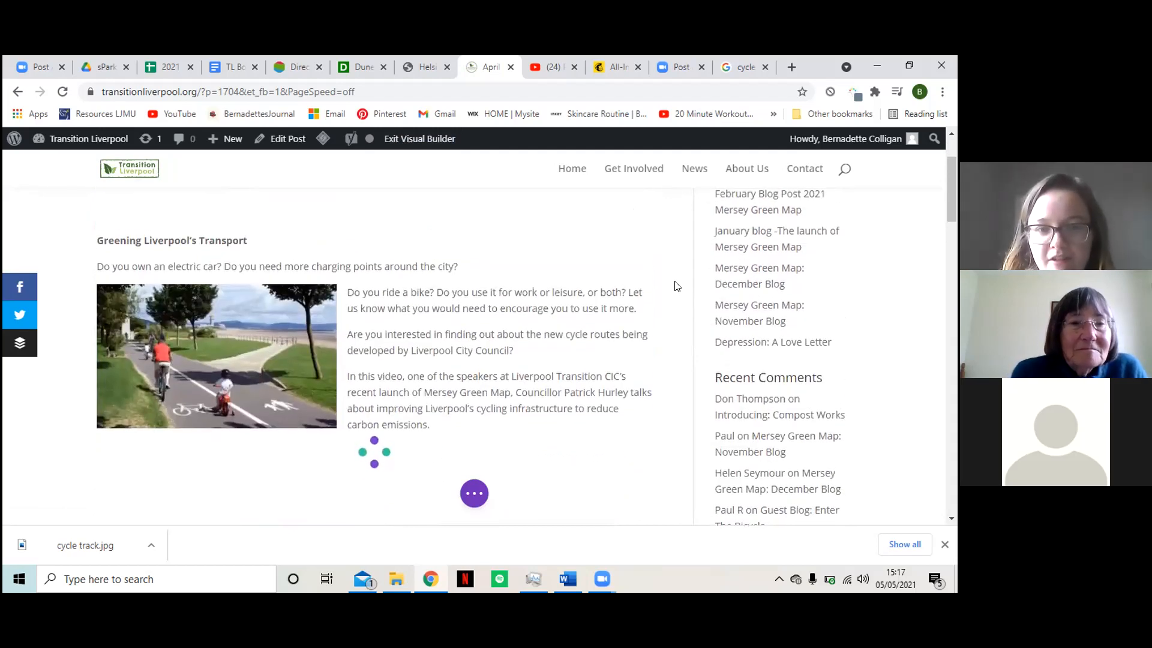
pyautogui.scroll(2, 675, 285)
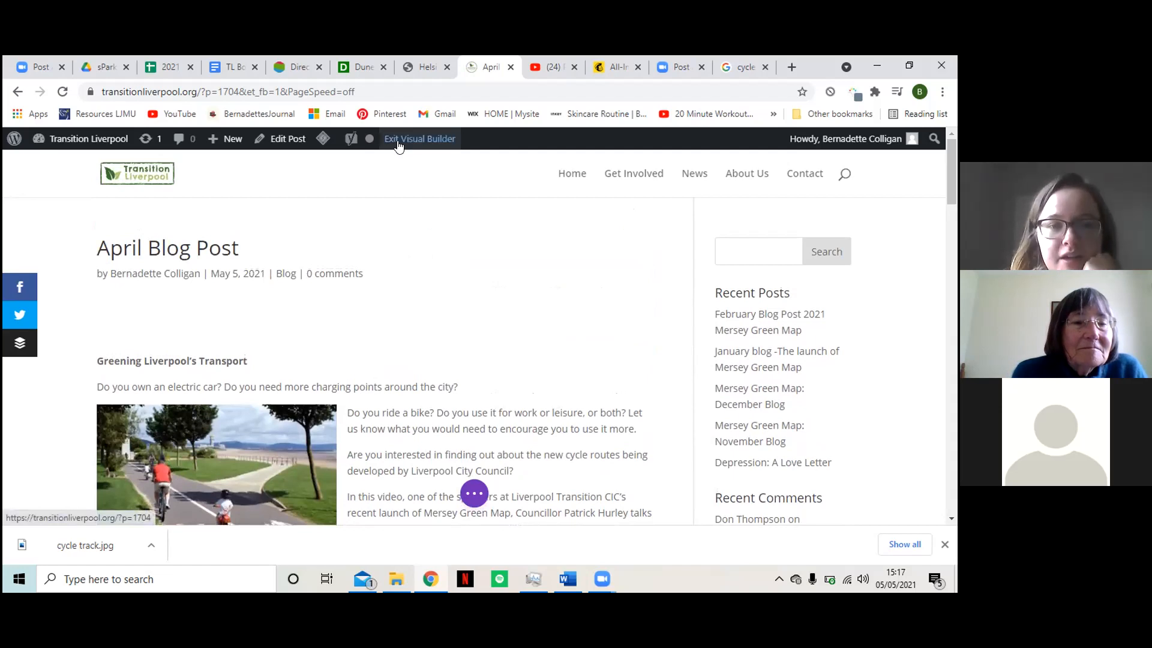
# Return to the post's back-end editing page and save the April Blog Post as a draft.
pyautogui.click(275, 146)
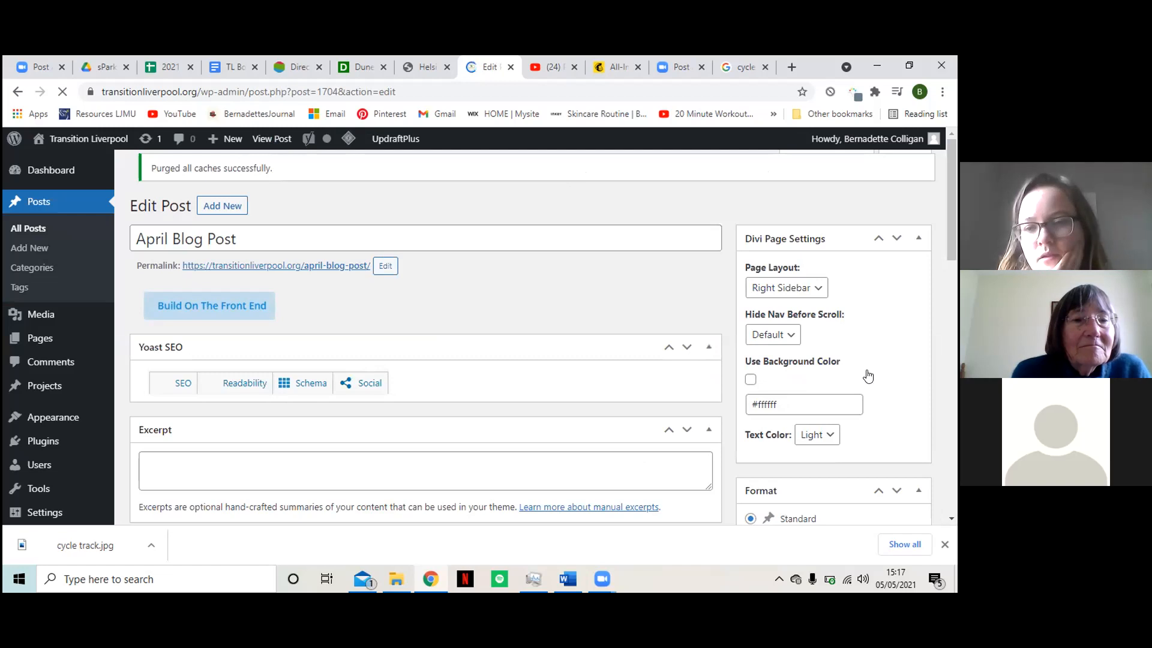
pyautogui.scroll(-4, 881, 336)
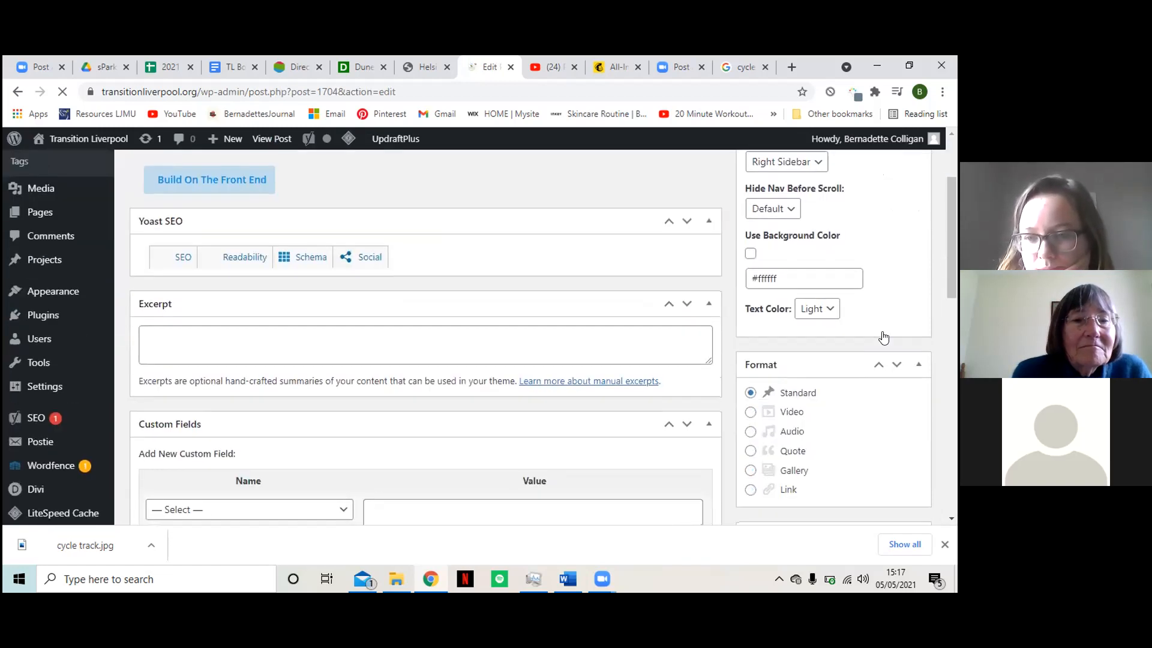
pyautogui.scroll(-1, 883, 338)
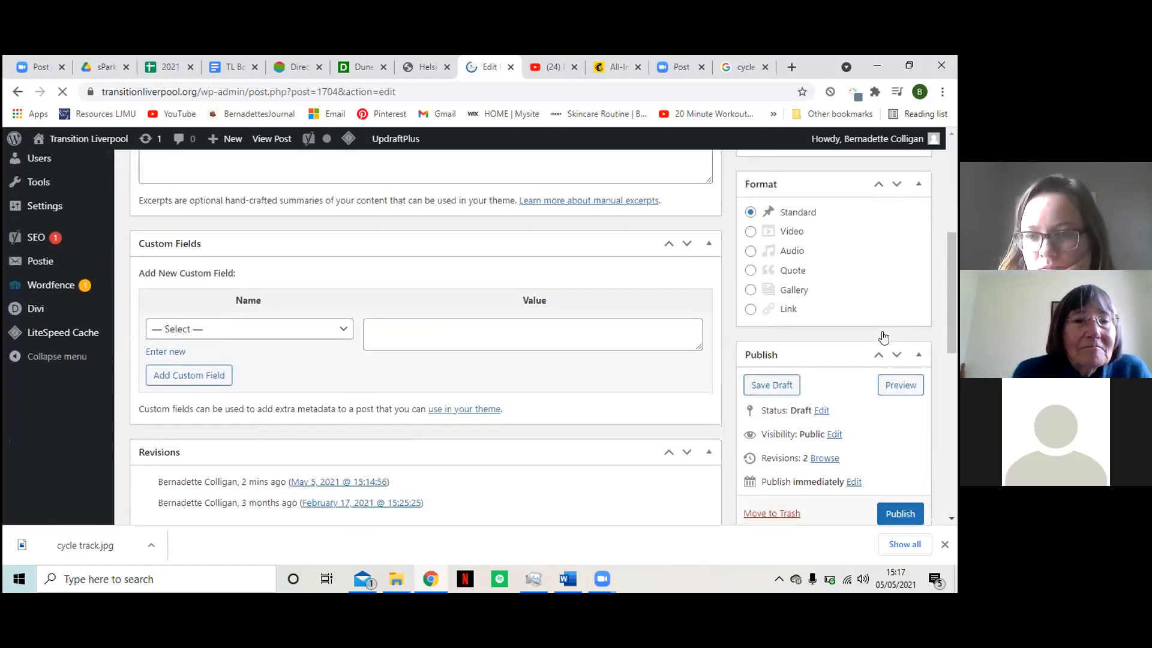
pyautogui.scroll(-1, 882, 338)
pyautogui.scroll(-1, 883, 338)
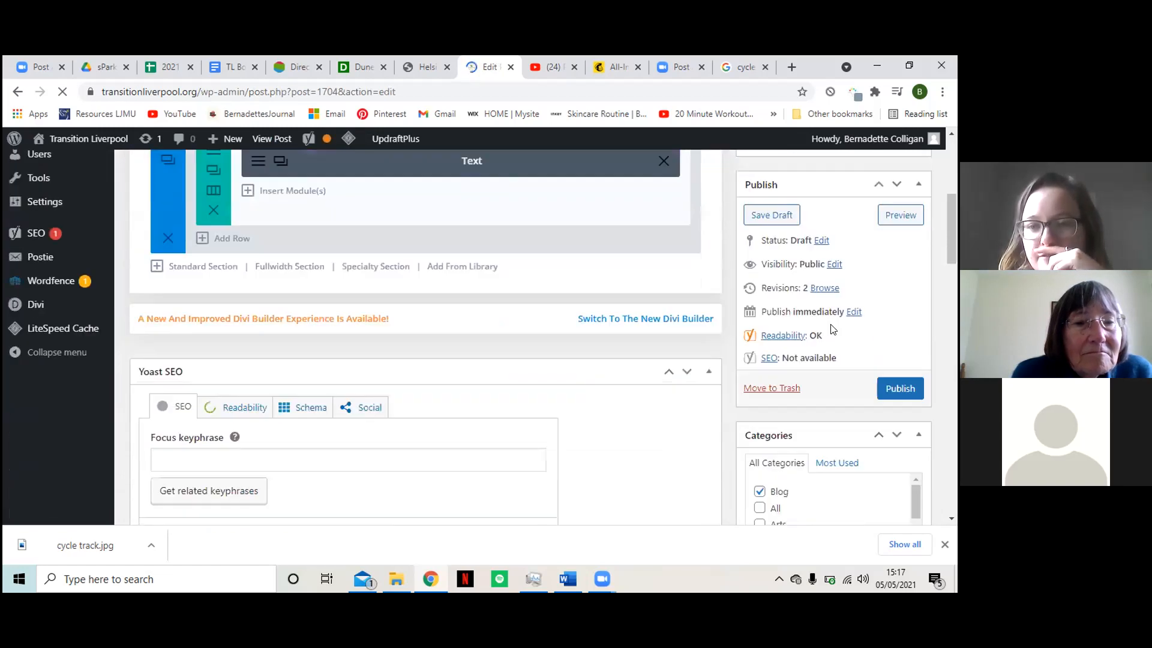
pyautogui.click(774, 212)
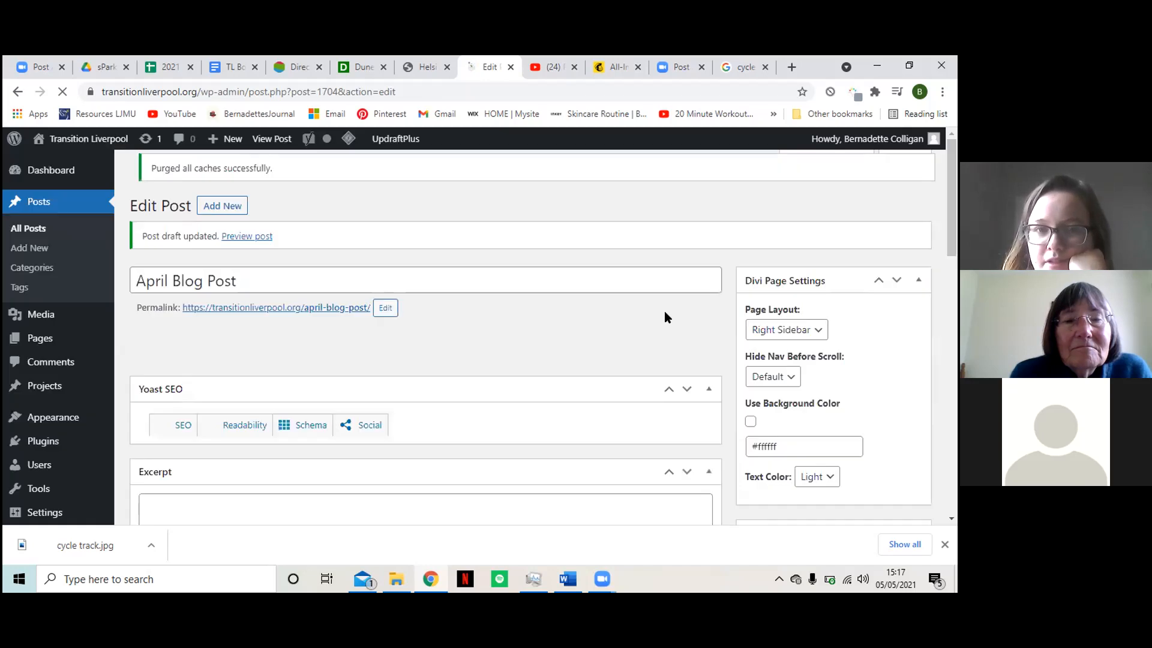
# Look through the saved post's editing page, examining its publish options, revisions, SEO settings and category list.
pyautogui.scroll(-3, 887, 393)
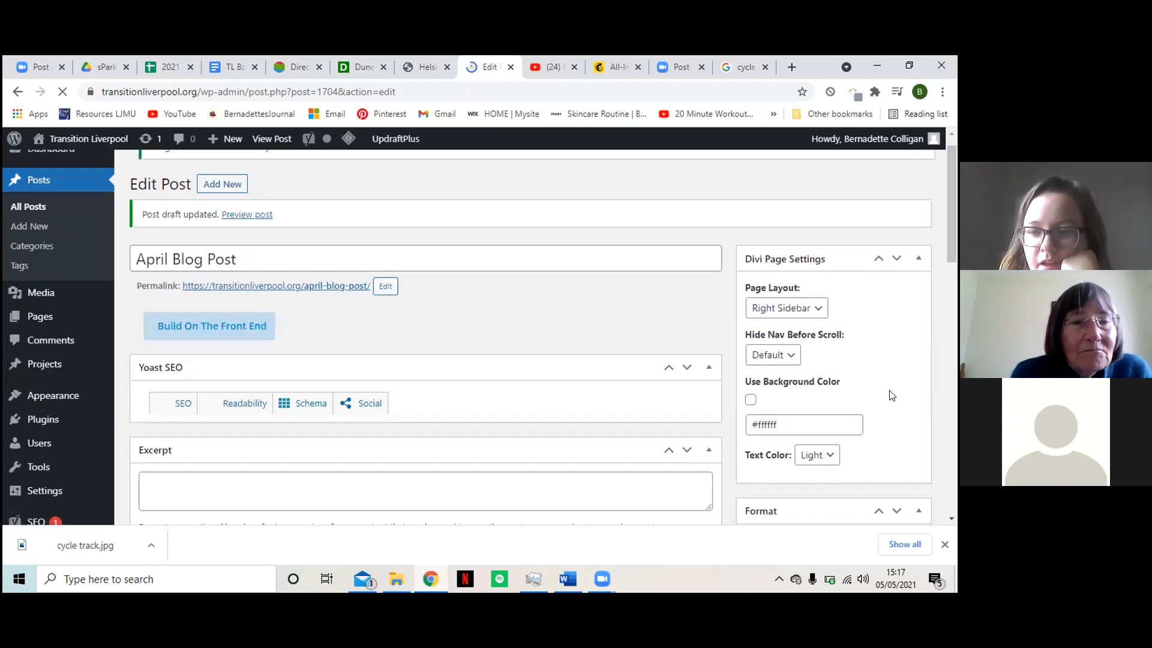
pyautogui.scroll(-4, 891, 395)
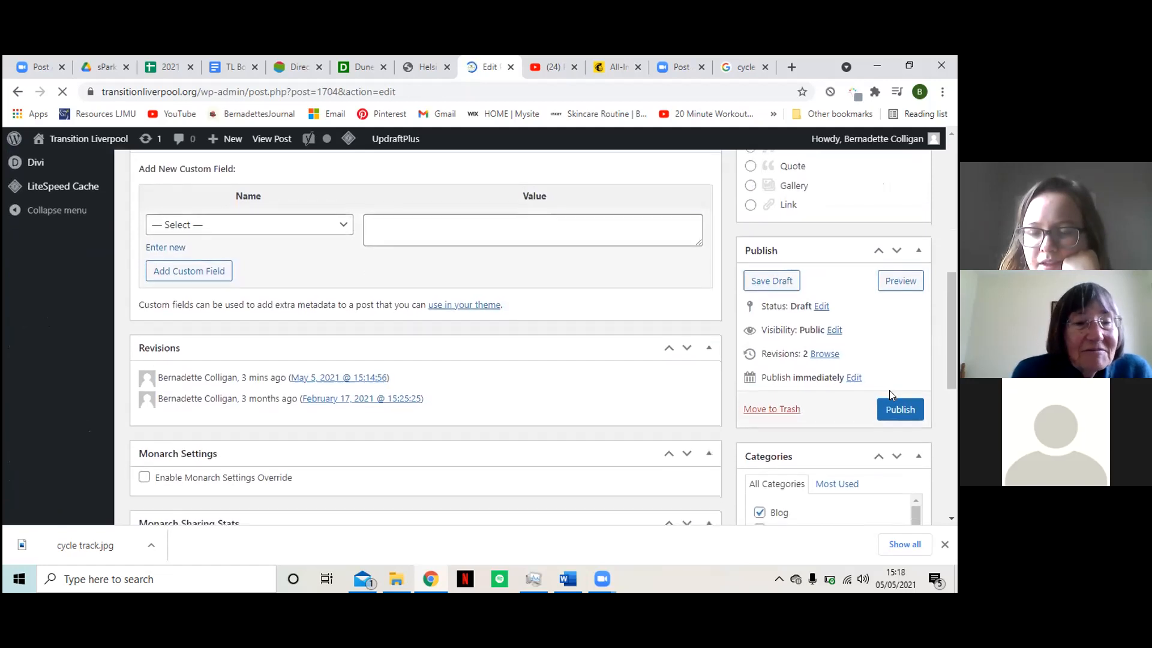
pyautogui.scroll(-5, 890, 391)
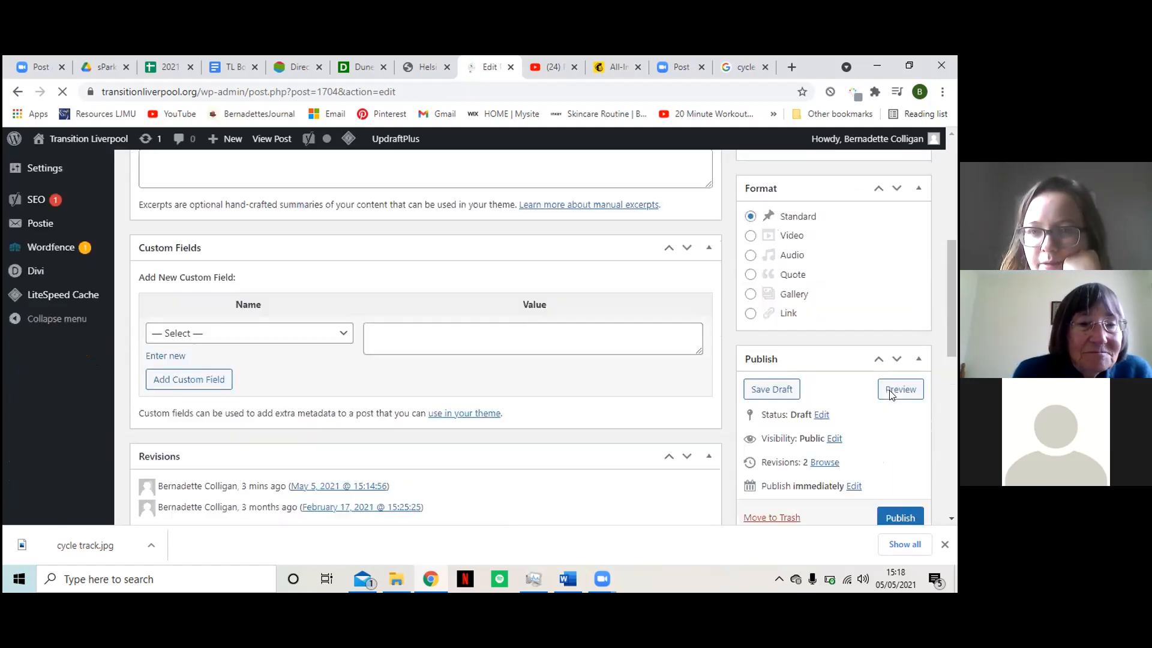
pyautogui.scroll(1, 890, 390)
pyautogui.scroll(1, 890, 391)
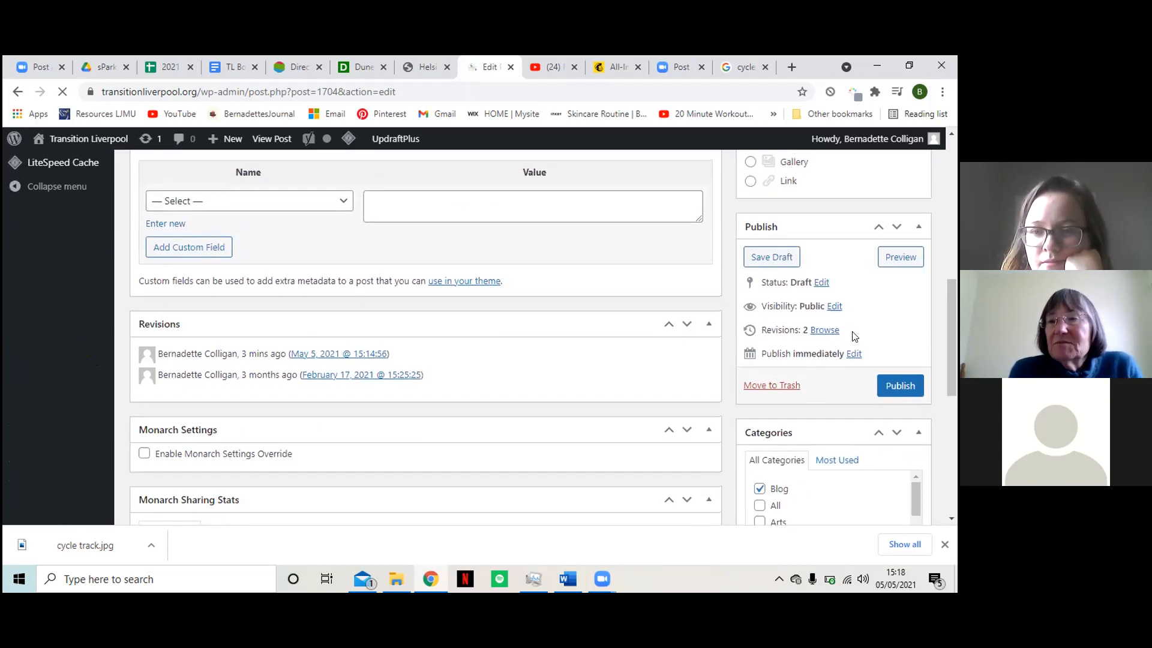
pyautogui.scroll(15, 855, 336)
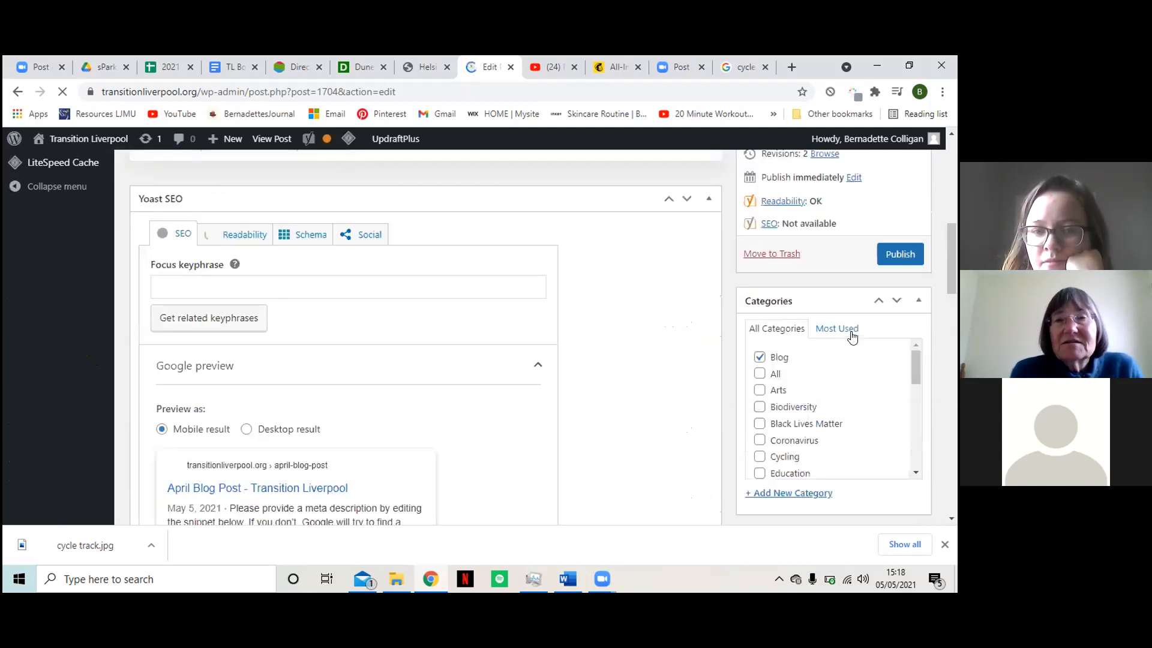
pyautogui.scroll(-5, 854, 336)
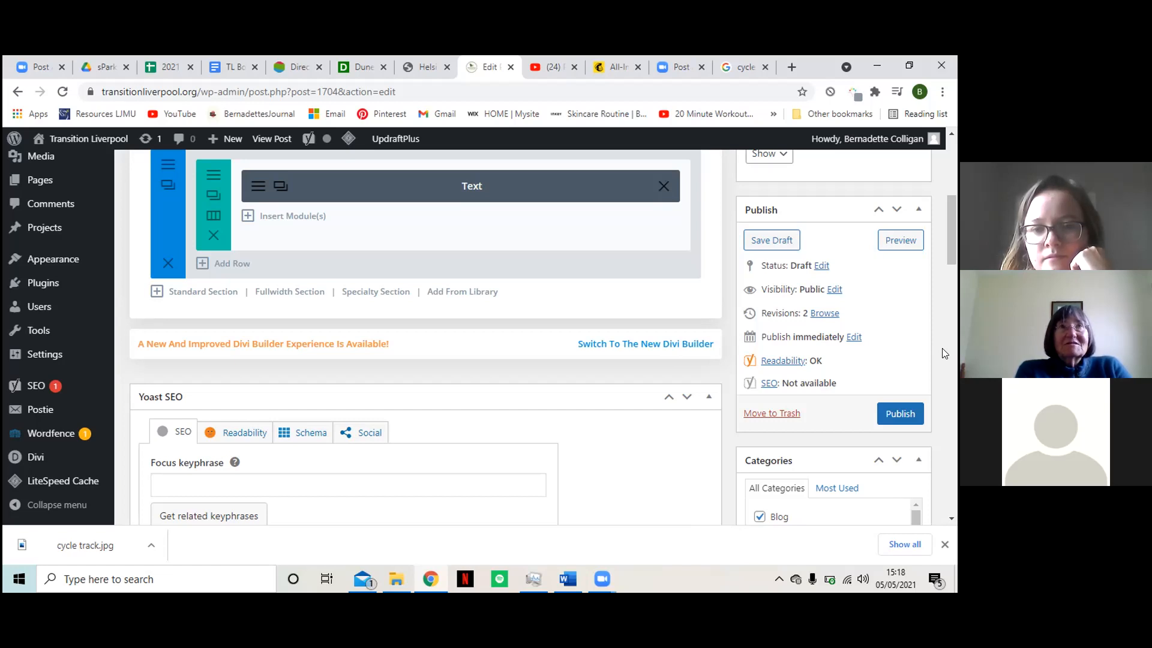
pyautogui.scroll(-3, 945, 353)
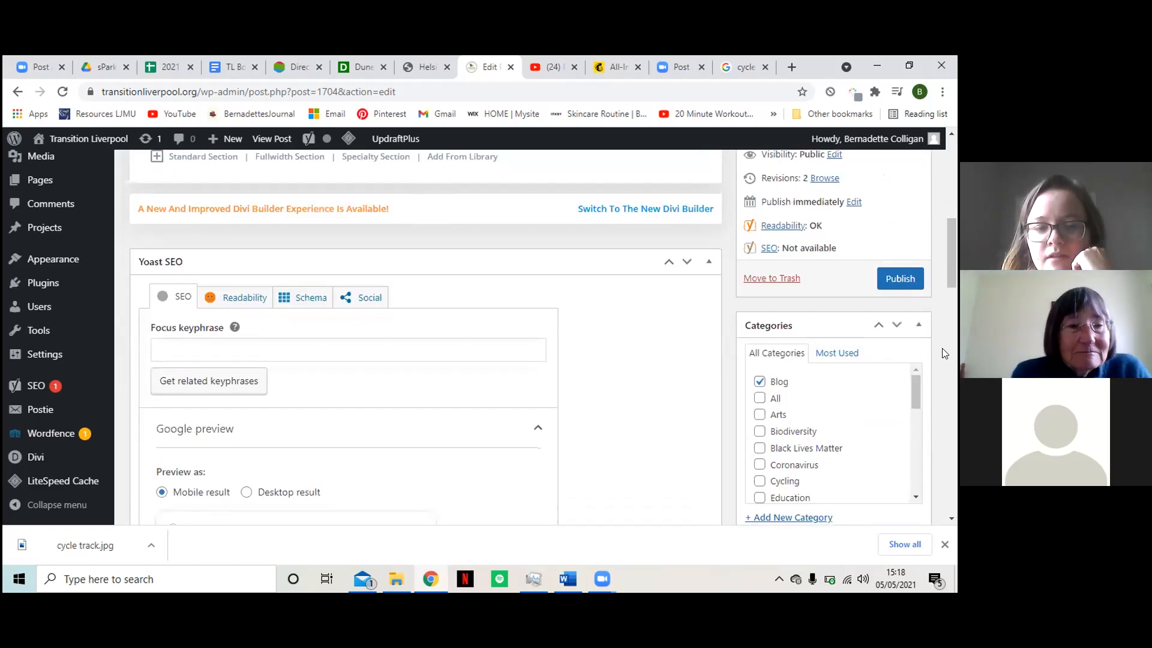
pyautogui.scroll(1, 944, 353)
pyautogui.scroll(1, 945, 353)
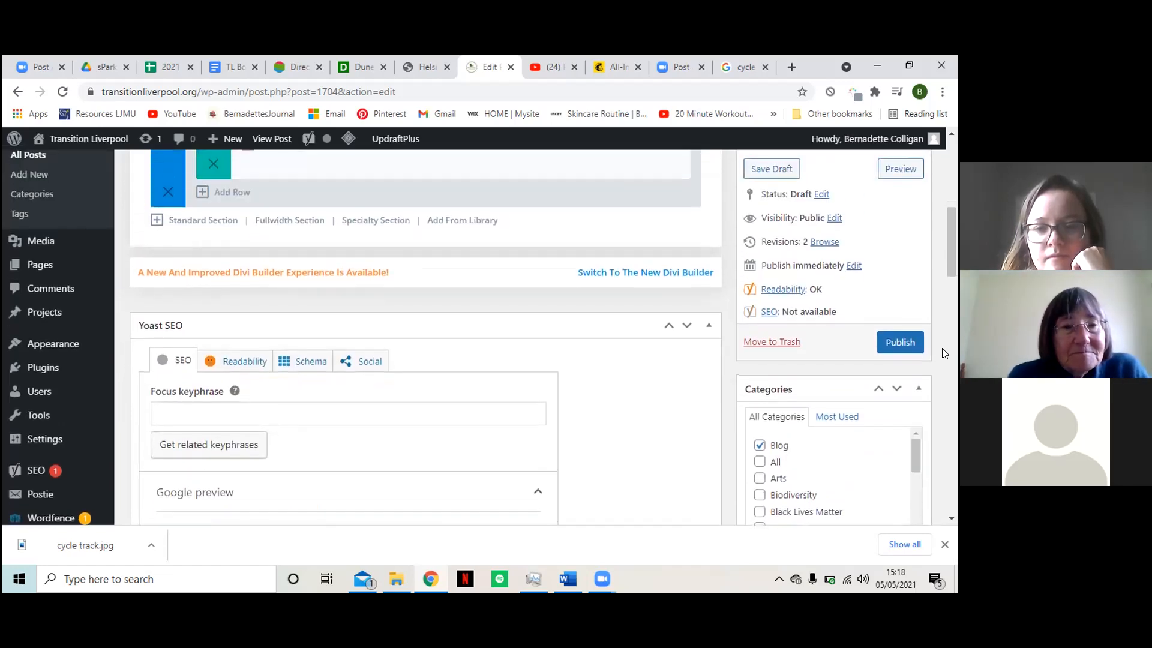
pyautogui.scroll(-2, 945, 352)
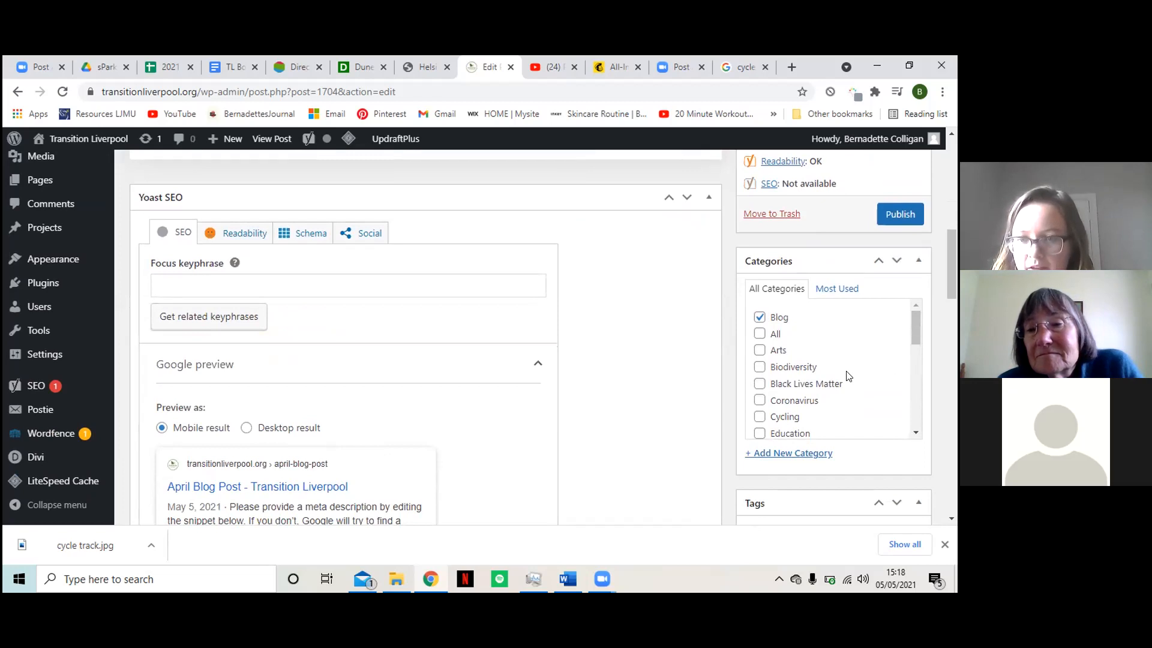
# Assign the post to the Cycling and Environment categories.
pyautogui.click(759, 417)
pyautogui.scroll(-3, 912, 431)
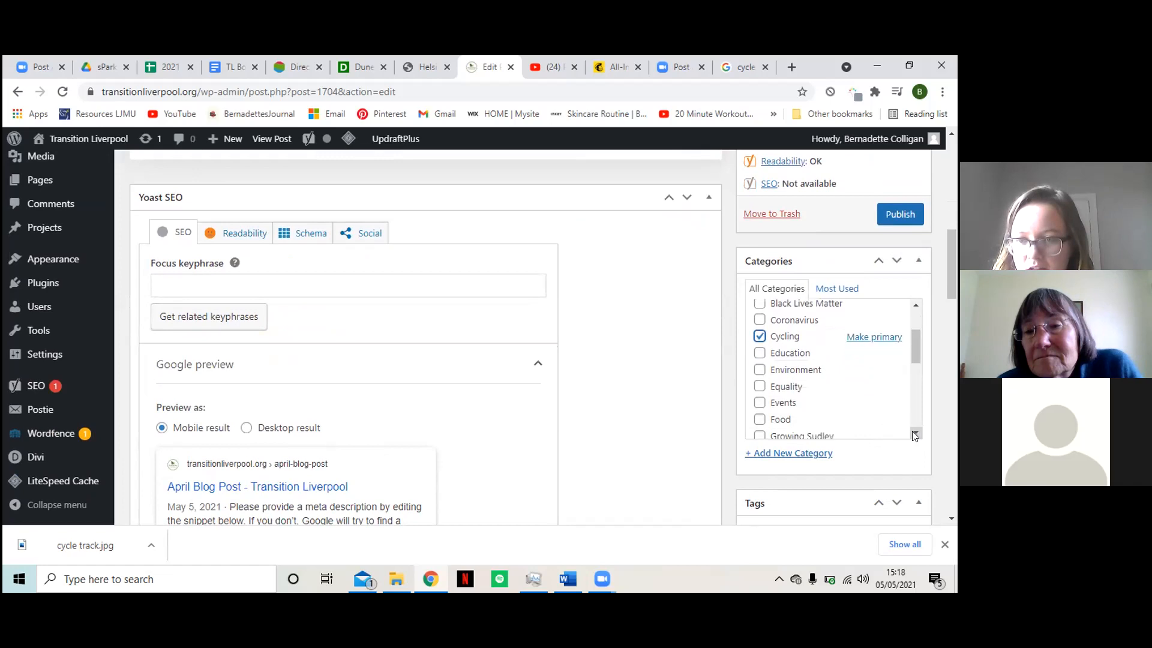
pyautogui.click(758, 366)
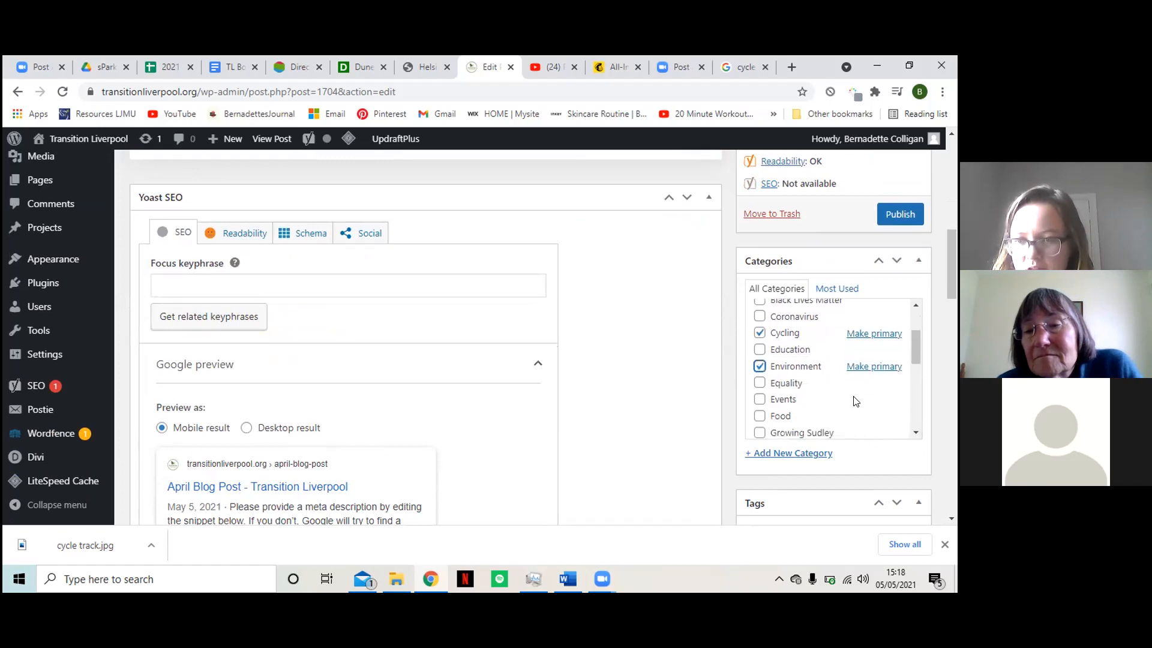
# Add the Mersey Green Map and Transport categories to the post and check the rest of the category list.
pyautogui.click(916, 432)
pyautogui.click(916, 431)
pyautogui.click(916, 432)
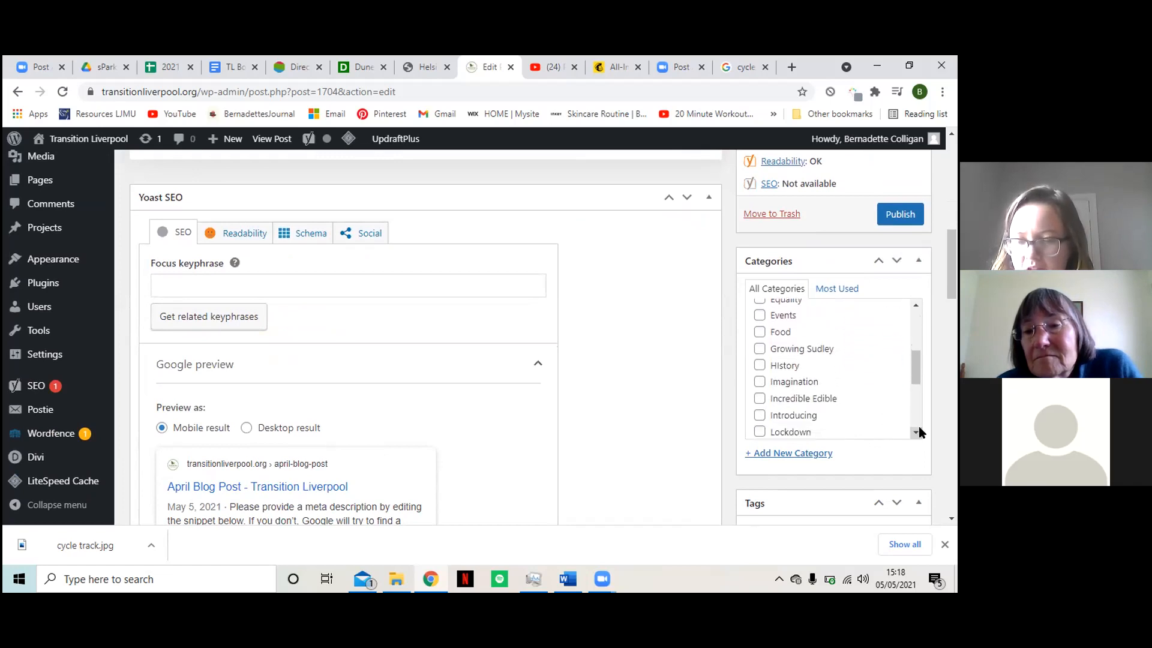
pyautogui.click(916, 431)
pyautogui.click(917, 431)
pyautogui.click(917, 431)
pyautogui.click(917, 431)
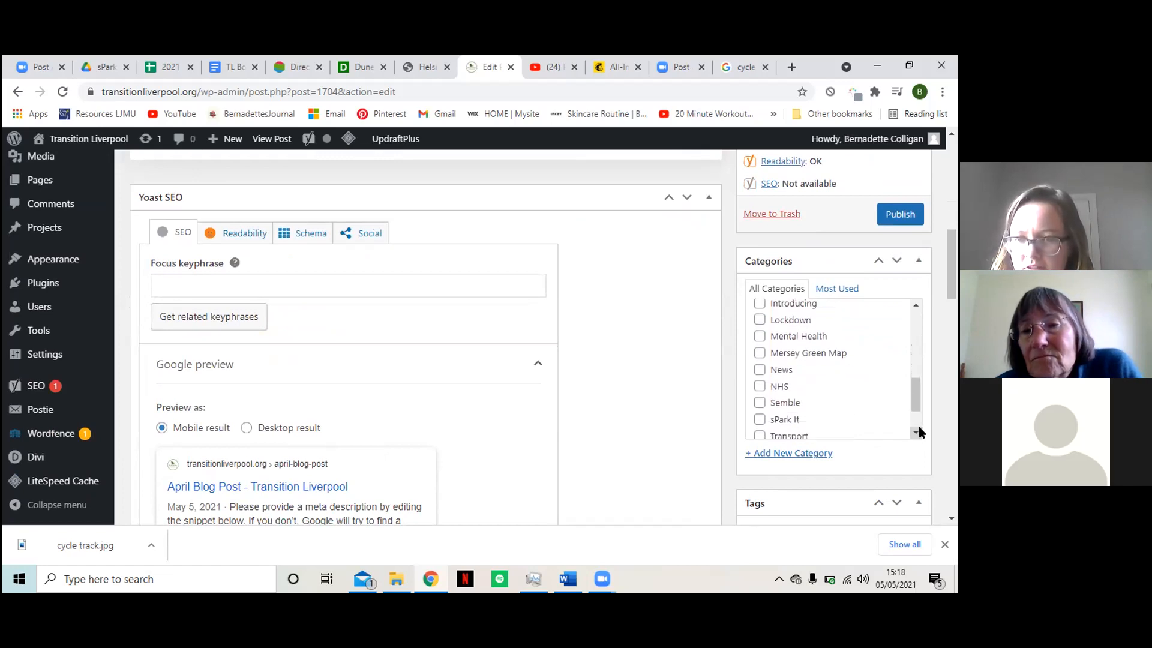
pyautogui.click(758, 353)
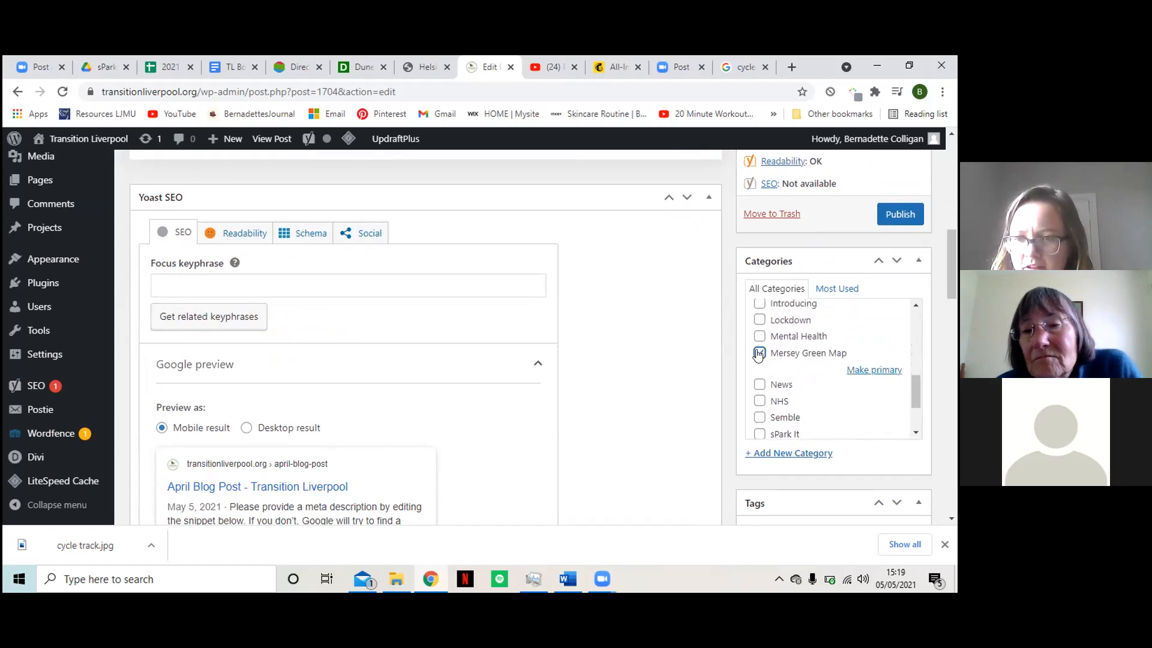
pyautogui.click(916, 433)
pyautogui.click(915, 433)
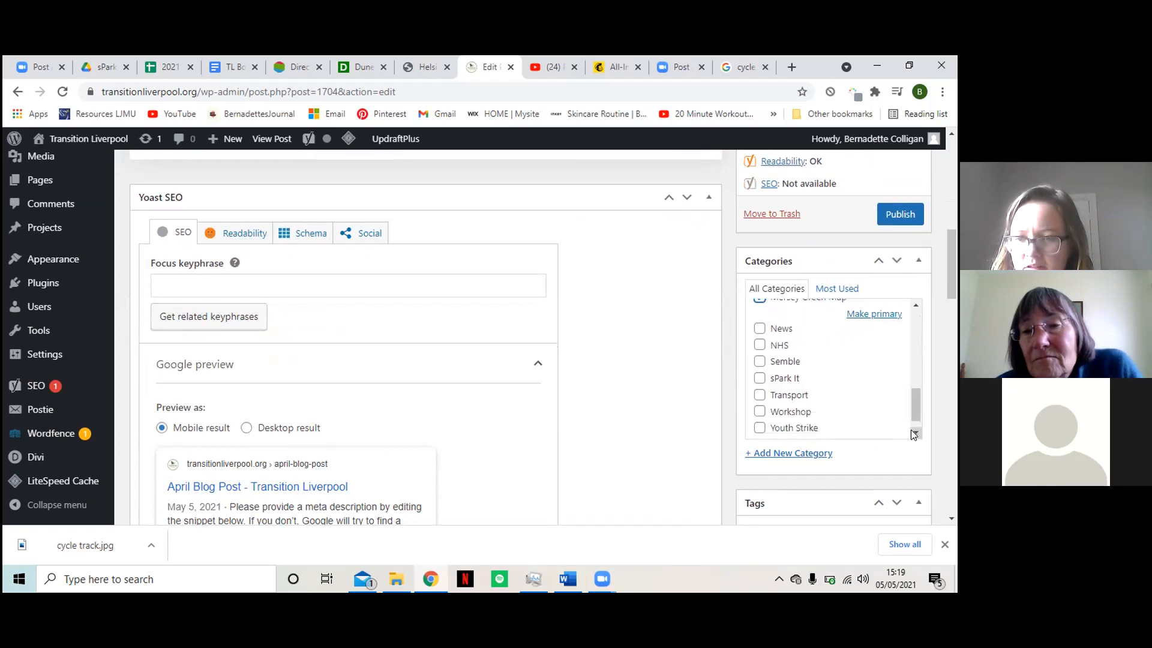
pyautogui.click(759, 395)
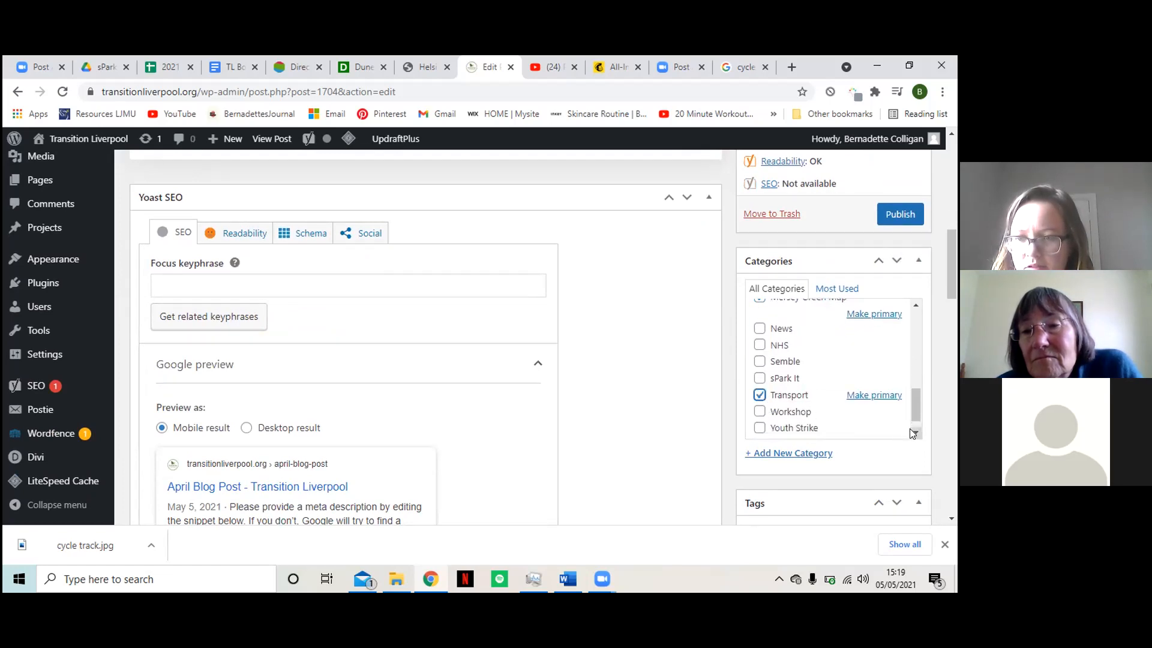
pyautogui.click(913, 432)
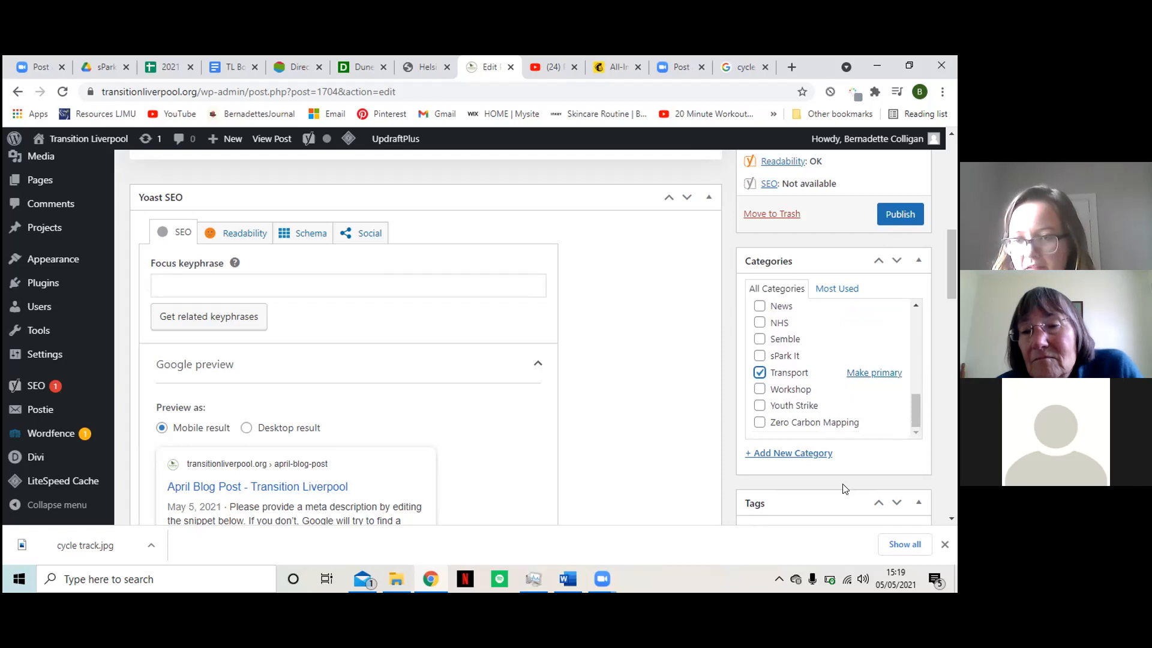
# Add the tag merseygreenmap to the April Blog Post.
pyautogui.scroll(-3, 843, 482)
pyautogui.click(769, 371)
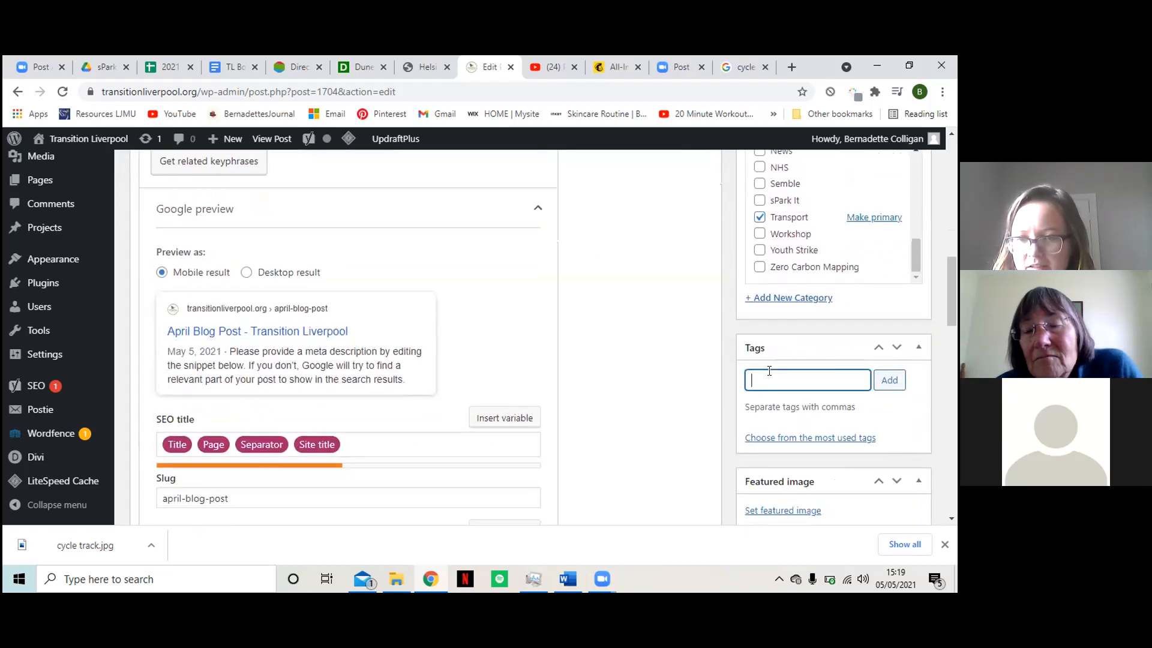
pyautogui.write('merse')
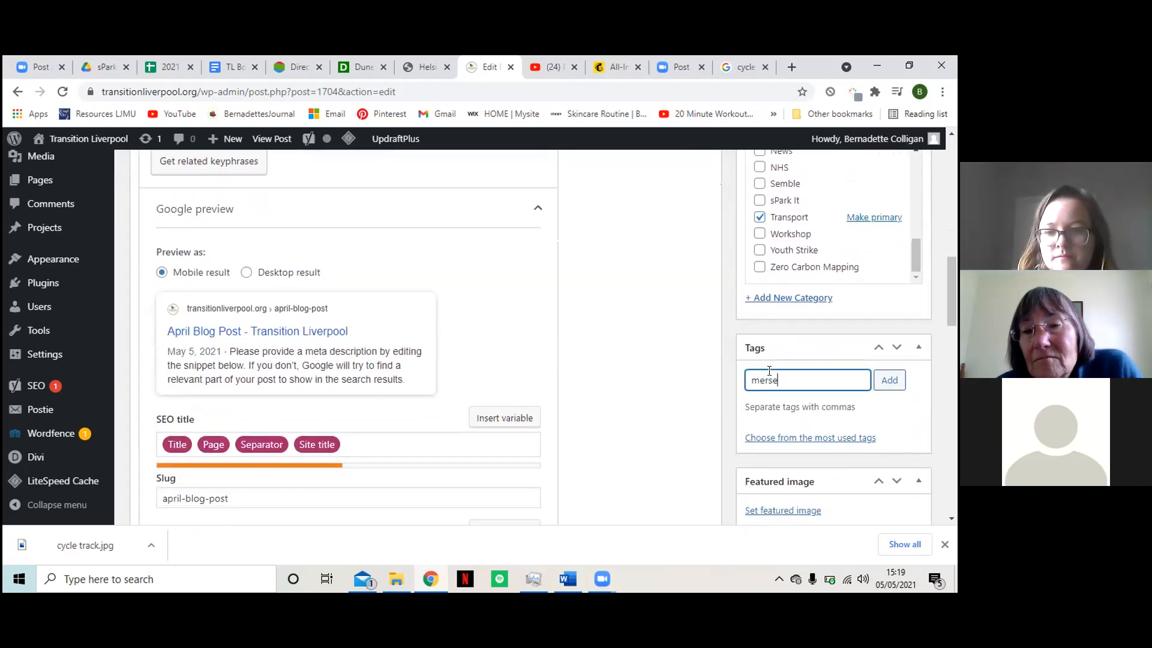
pyautogui.write('ygreenmap')
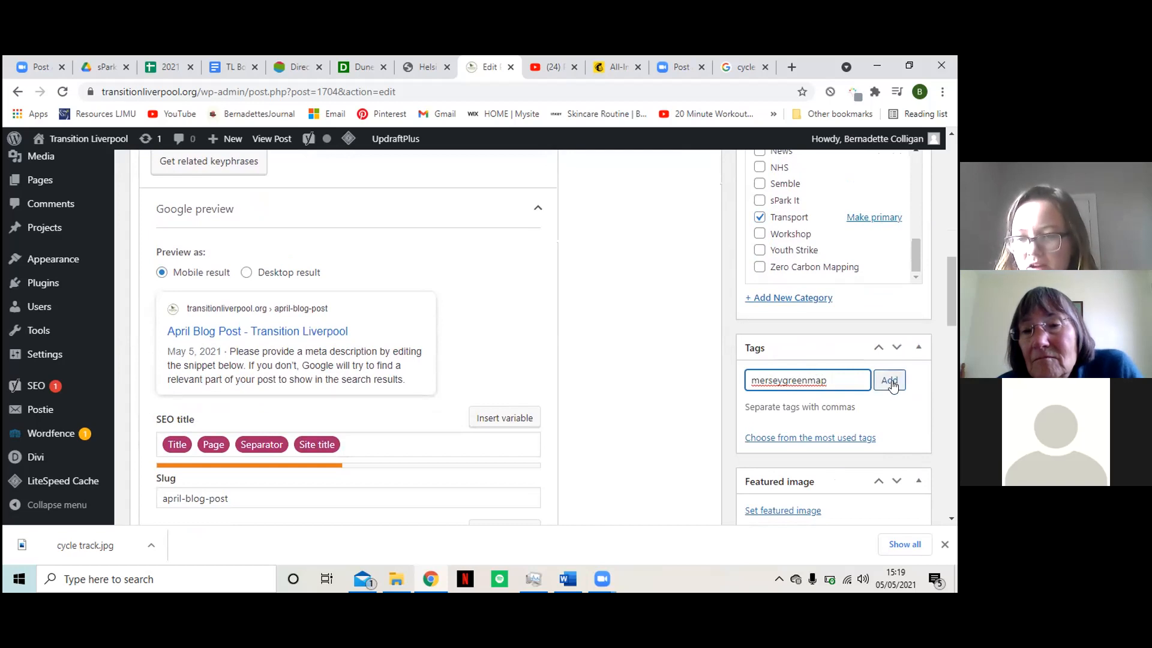
pyautogui.click(891, 382)
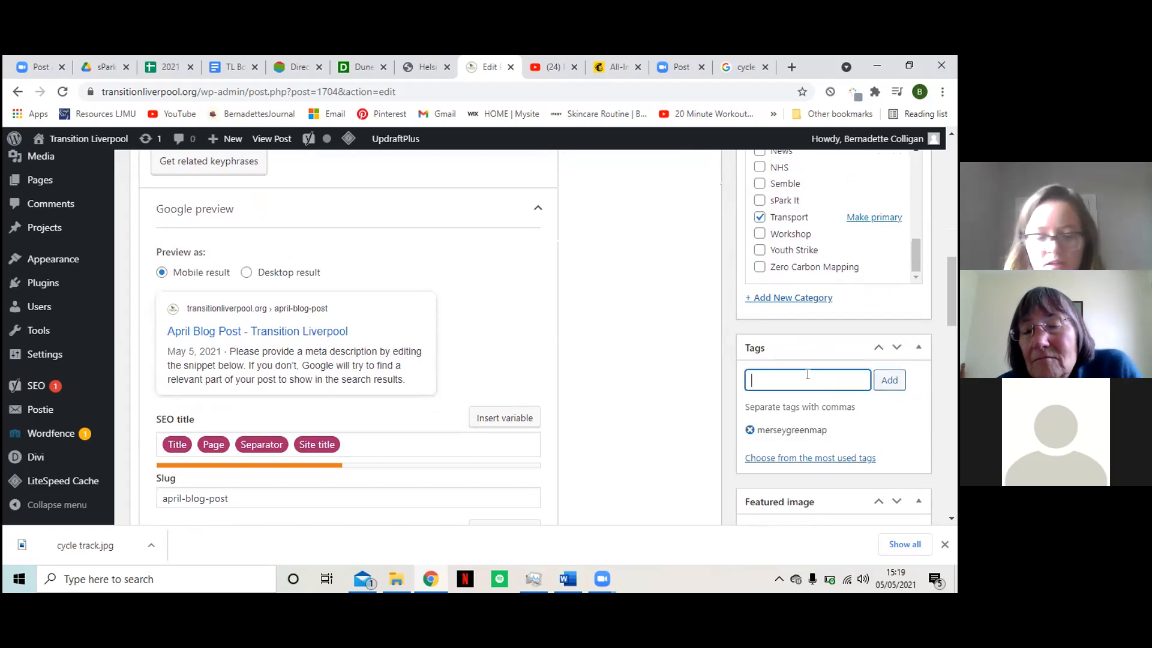
# Add two more tags to the post: "liverpool" and "cycyling liverpool".
pyautogui.write('liverpool')
pyautogui.press('Return')
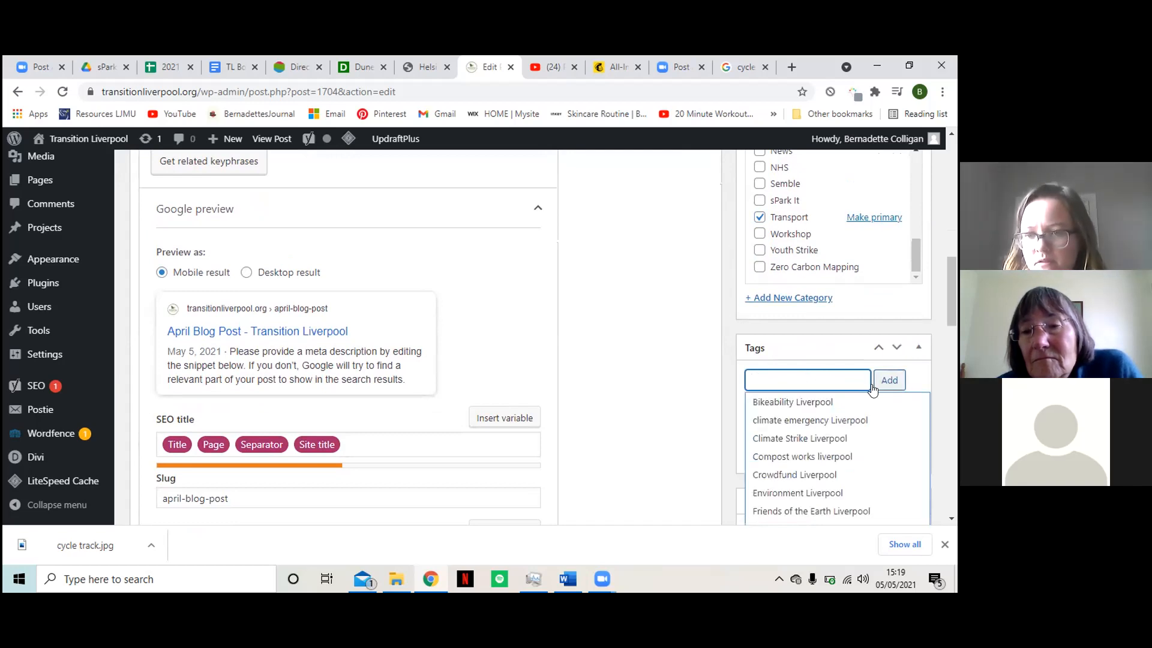
pyautogui.click(918, 387)
pyautogui.click(797, 378)
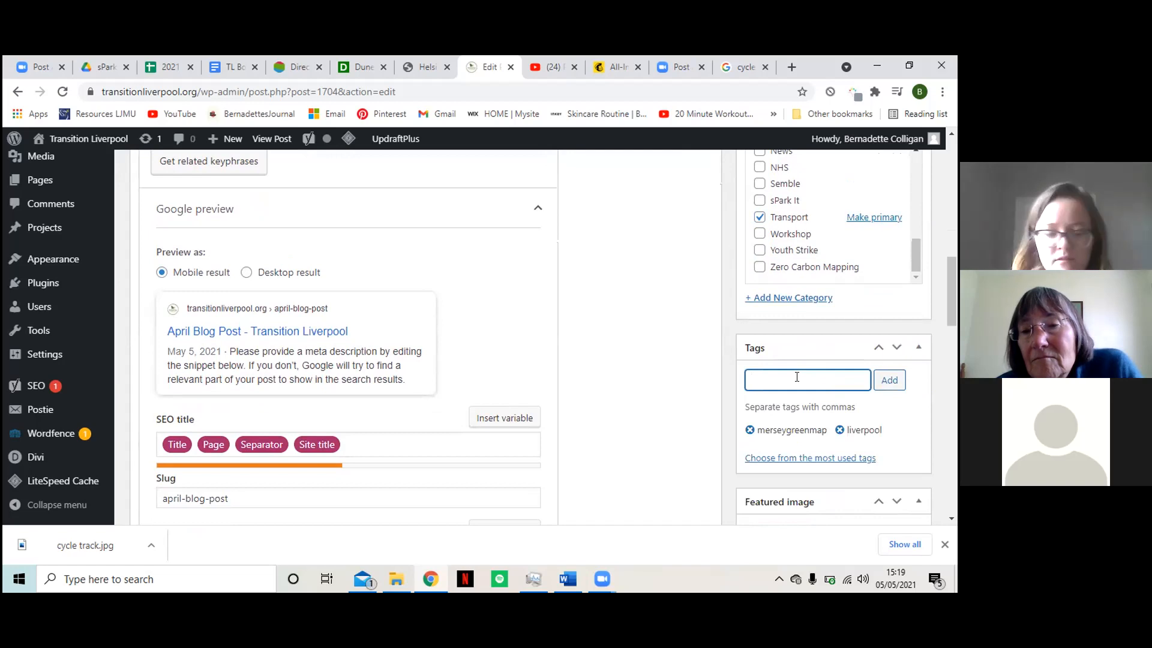
pyautogui.write('cycyling liverpool')
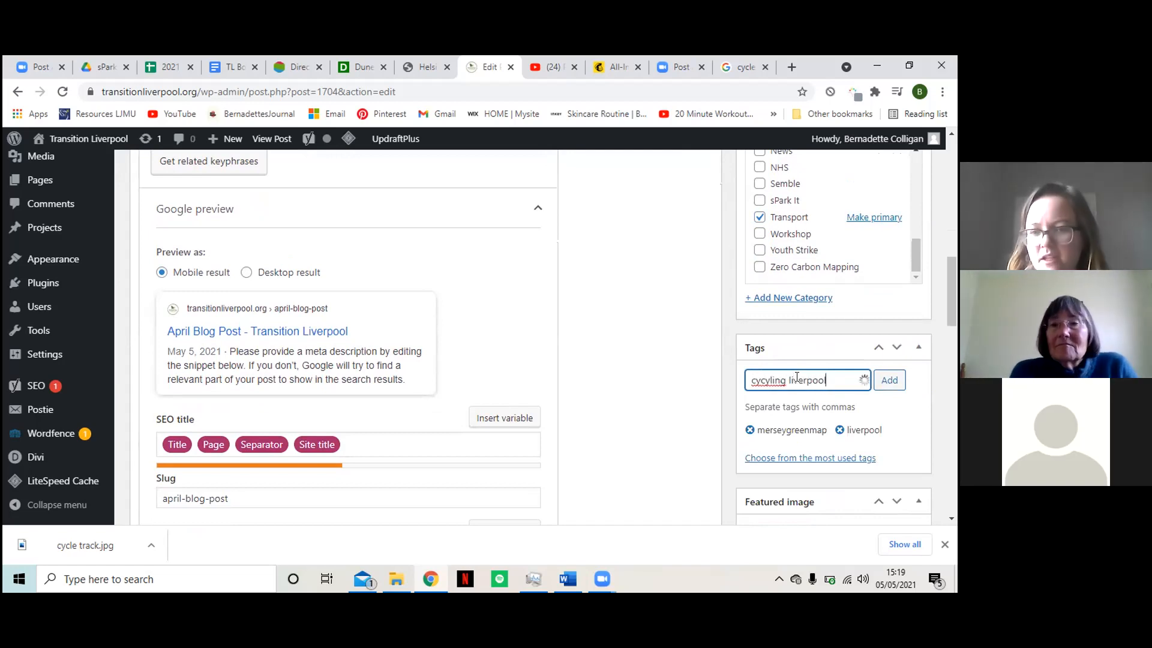
pyautogui.click(885, 379)
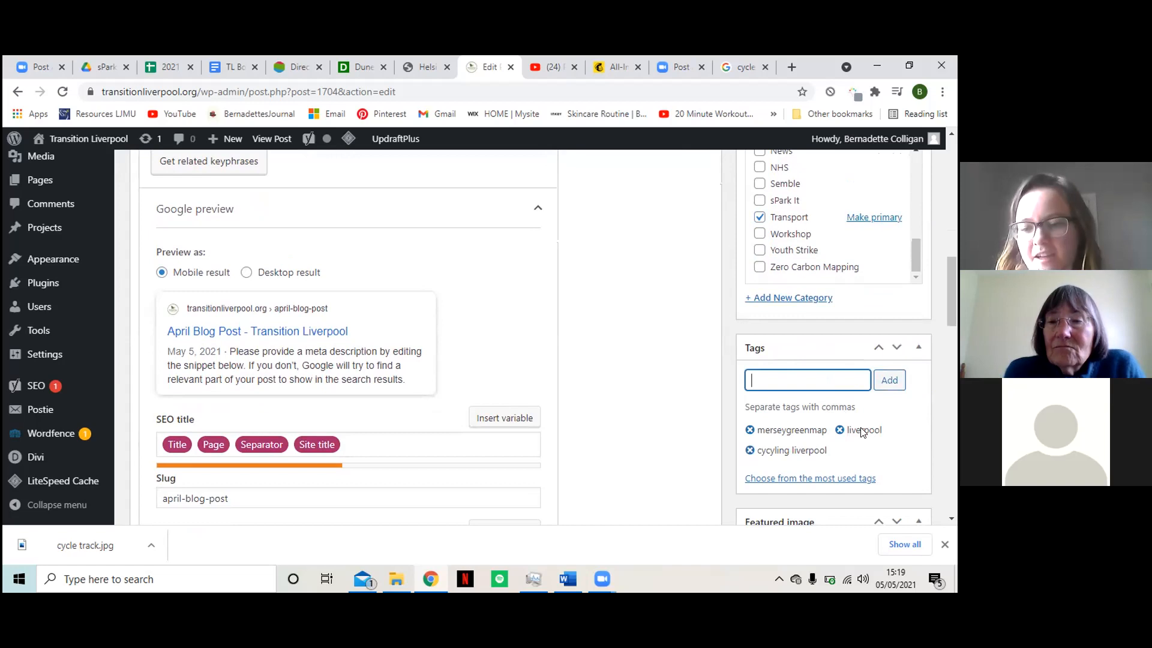
# Set the post's featured image to cycle-track.jpg from the media library, dismissing the low-battery notice.
pyautogui.scroll(-2, 926, 420)
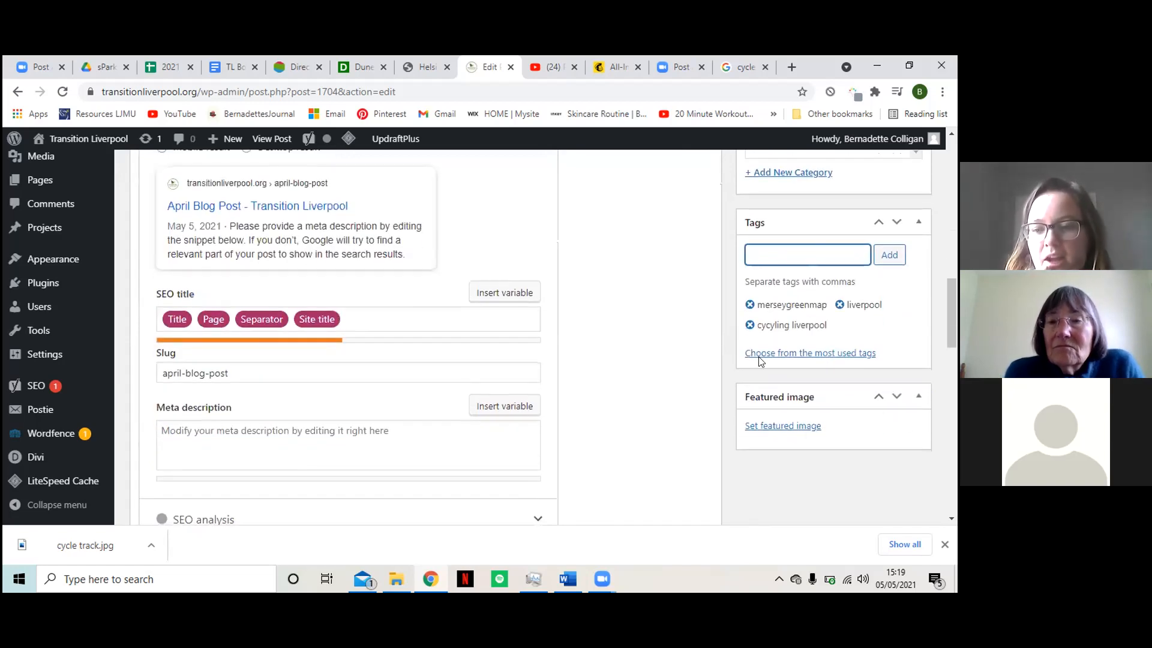
pyautogui.click(798, 427)
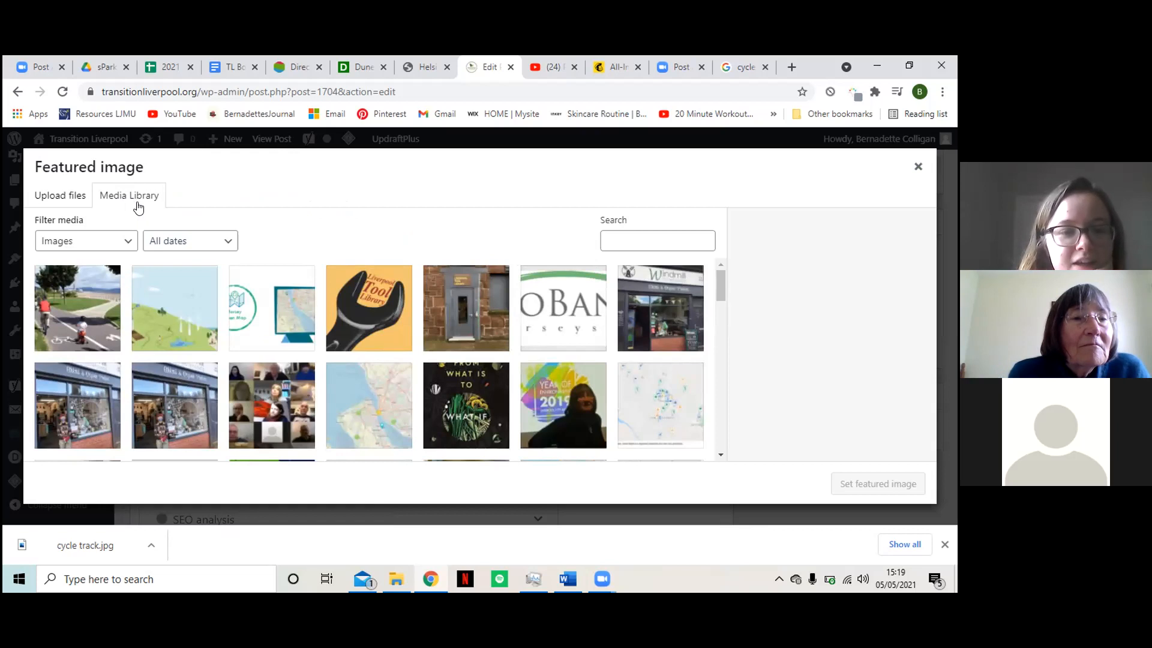
pyautogui.click(101, 295)
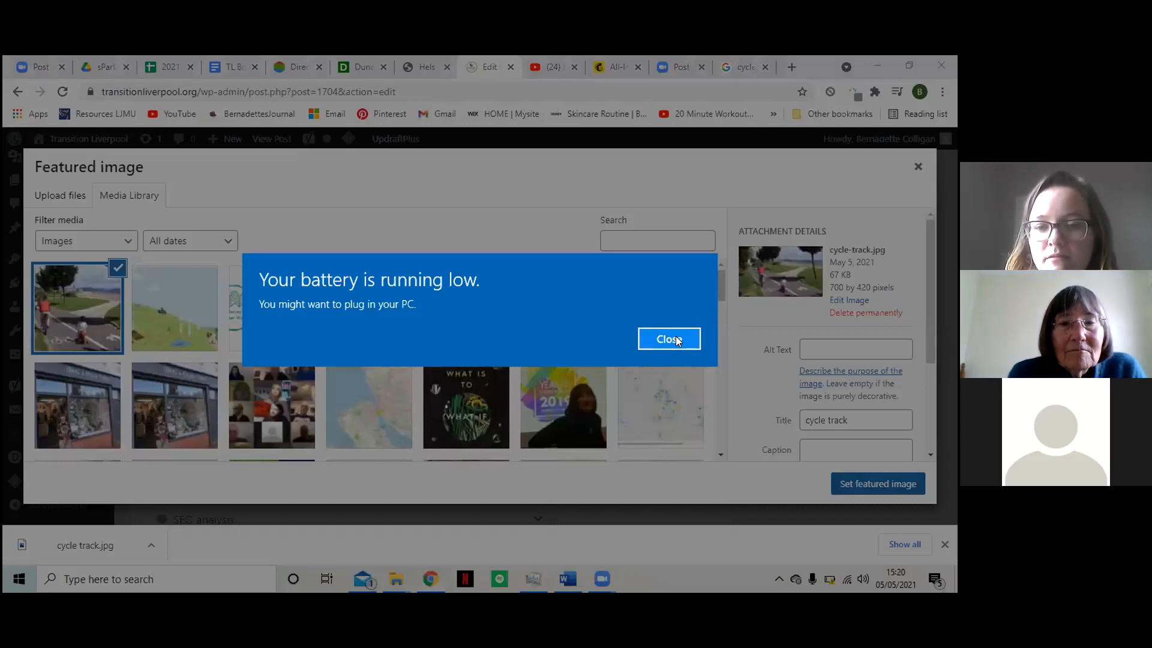
pyautogui.click(676, 340)
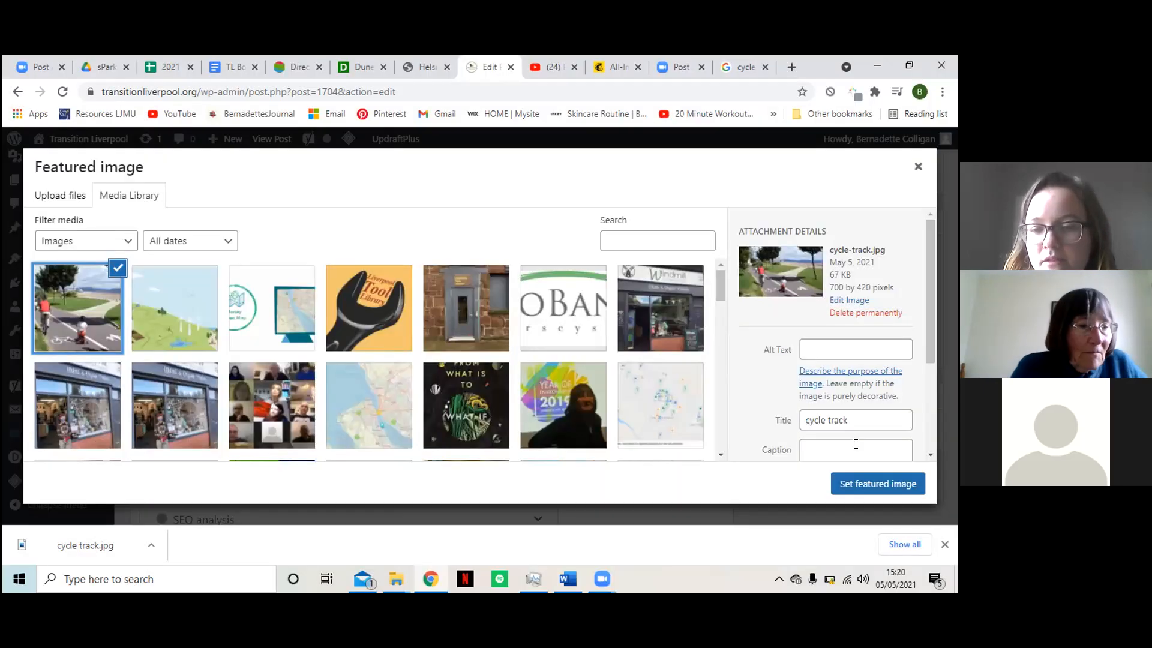
pyautogui.click(883, 487)
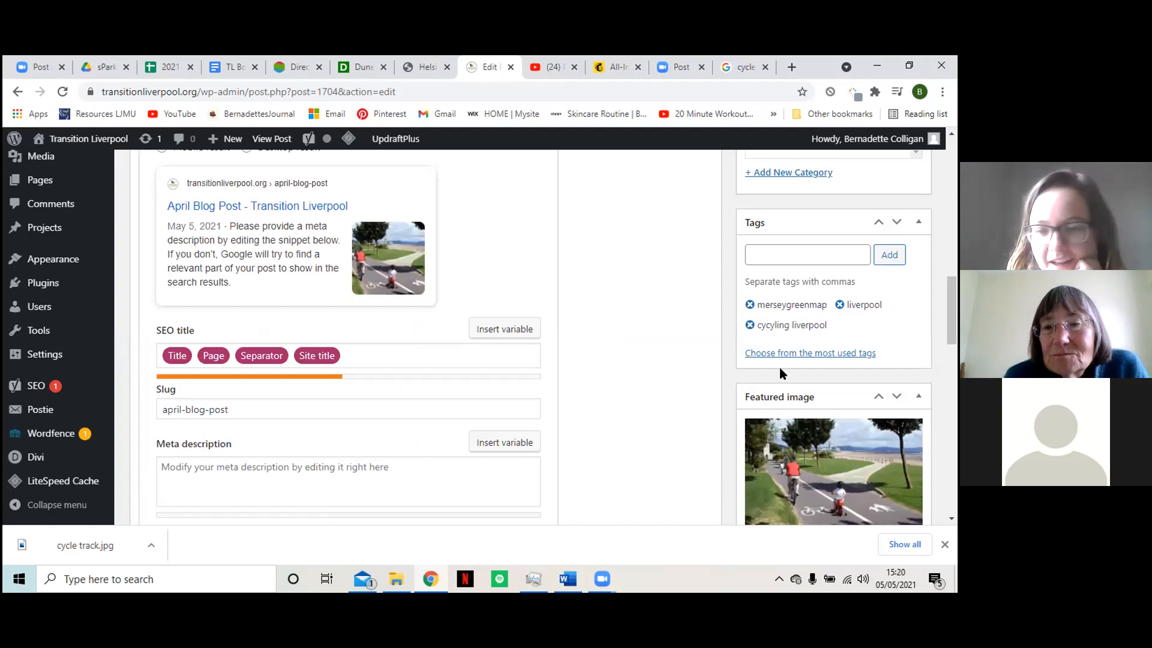
# Look over the post's featured image, tags, categories and publish settings on the editing page.
pyautogui.scroll(-1, 856, 459)
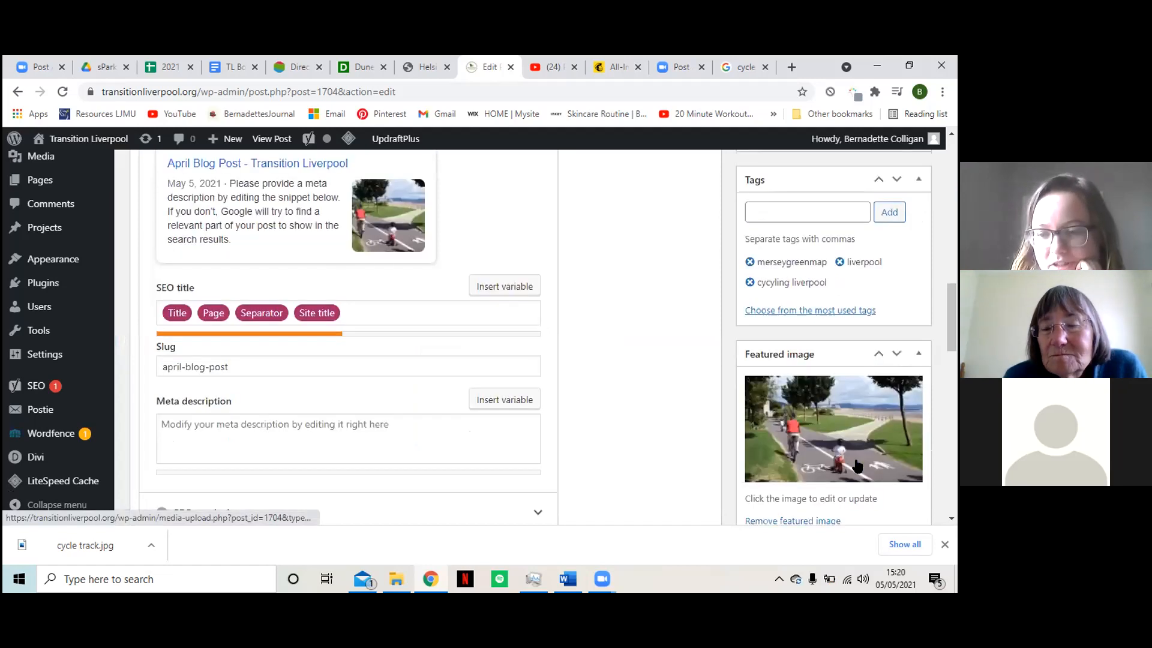
pyautogui.scroll(-2, 855, 460)
pyautogui.scroll(4, 855, 459)
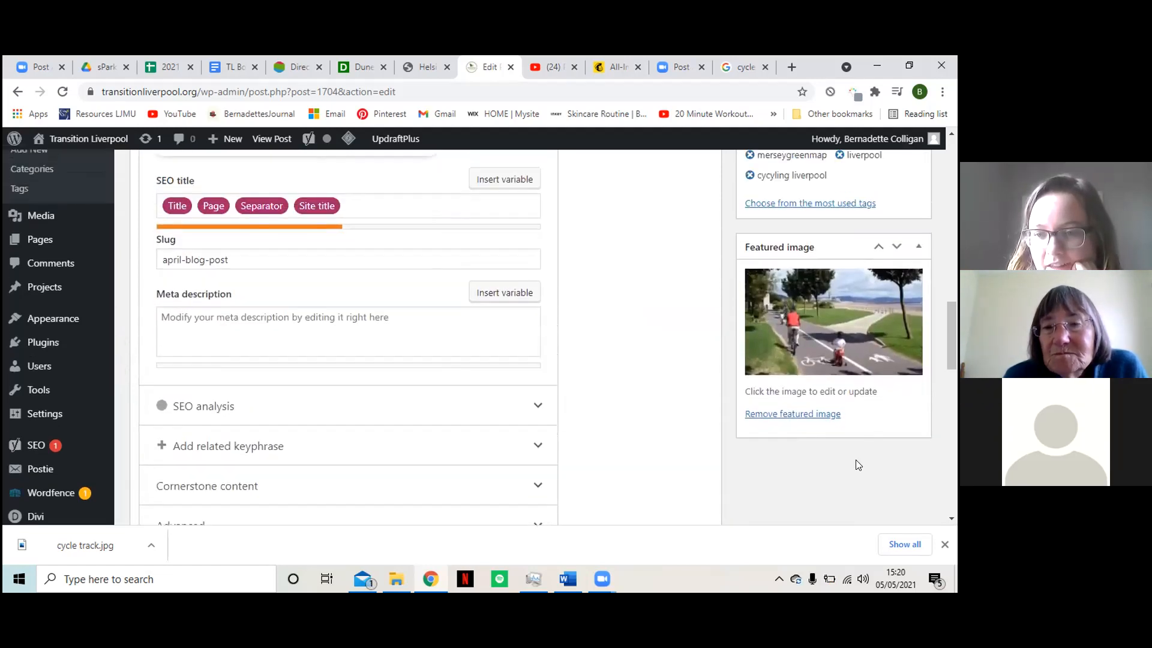
pyautogui.scroll(6, 855, 461)
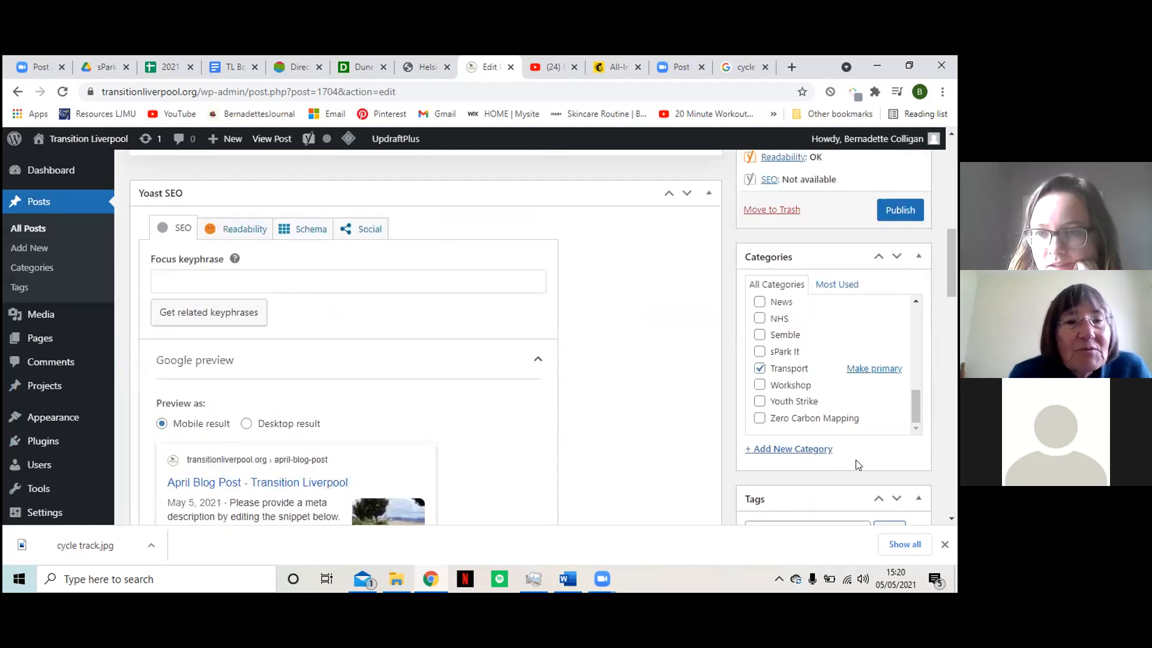
pyautogui.scroll(-2, 857, 465)
pyautogui.scroll(2, 858, 465)
pyautogui.scroll(-3, 860, 465)
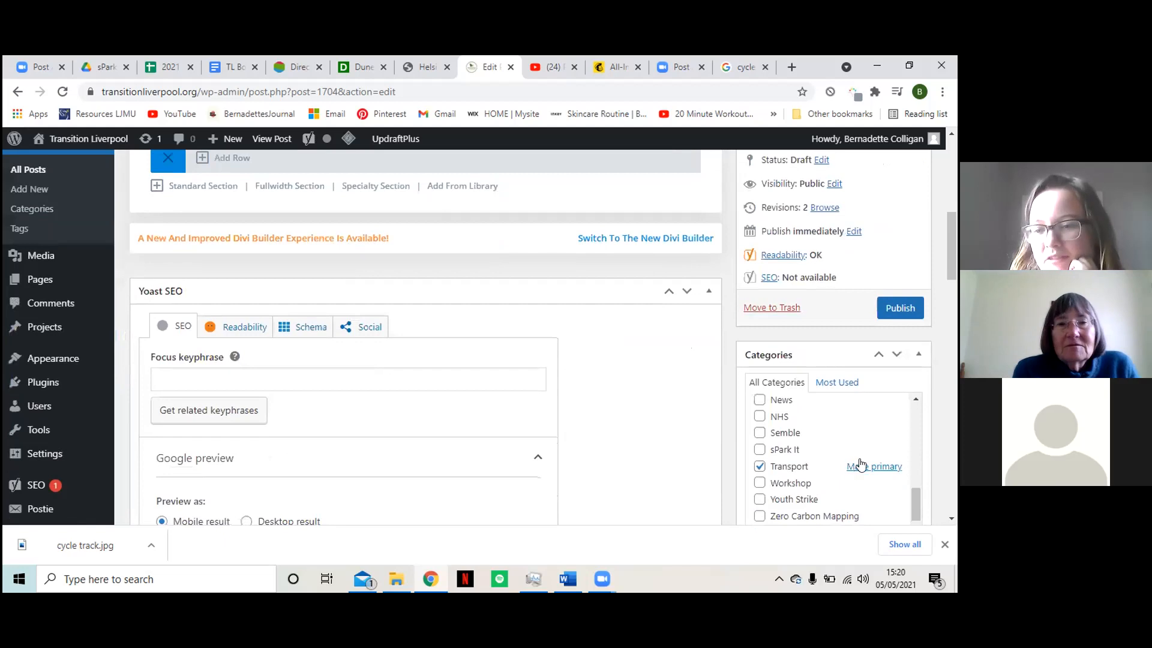
pyautogui.scroll(-8, 931, 424)
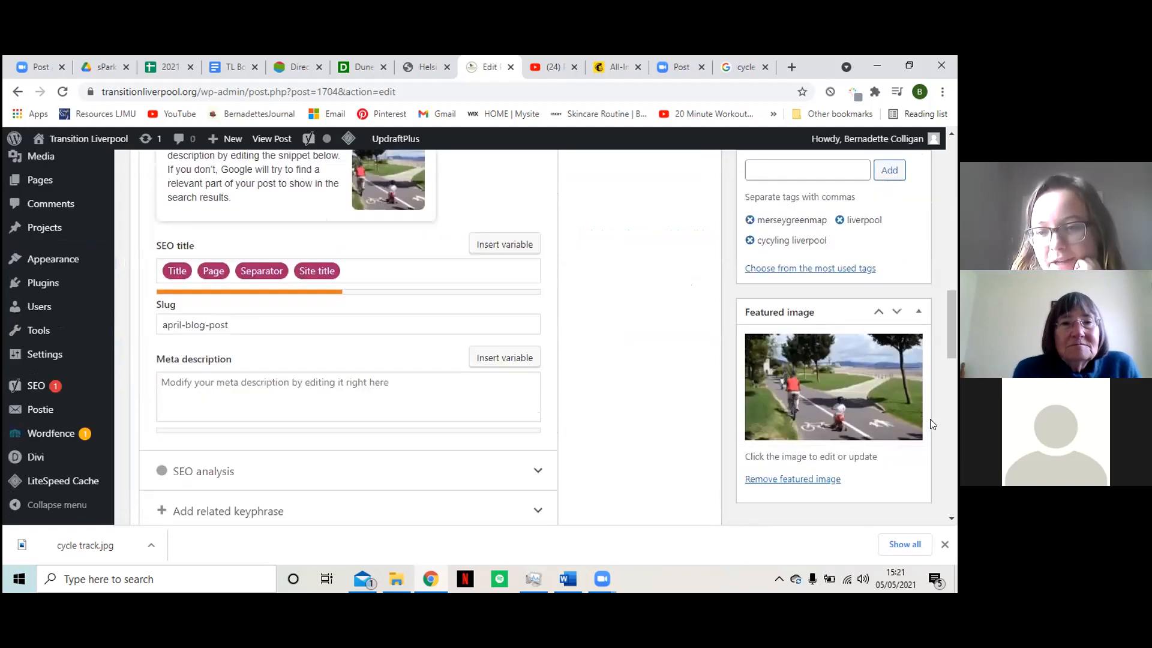
pyautogui.scroll(-1, 931, 424)
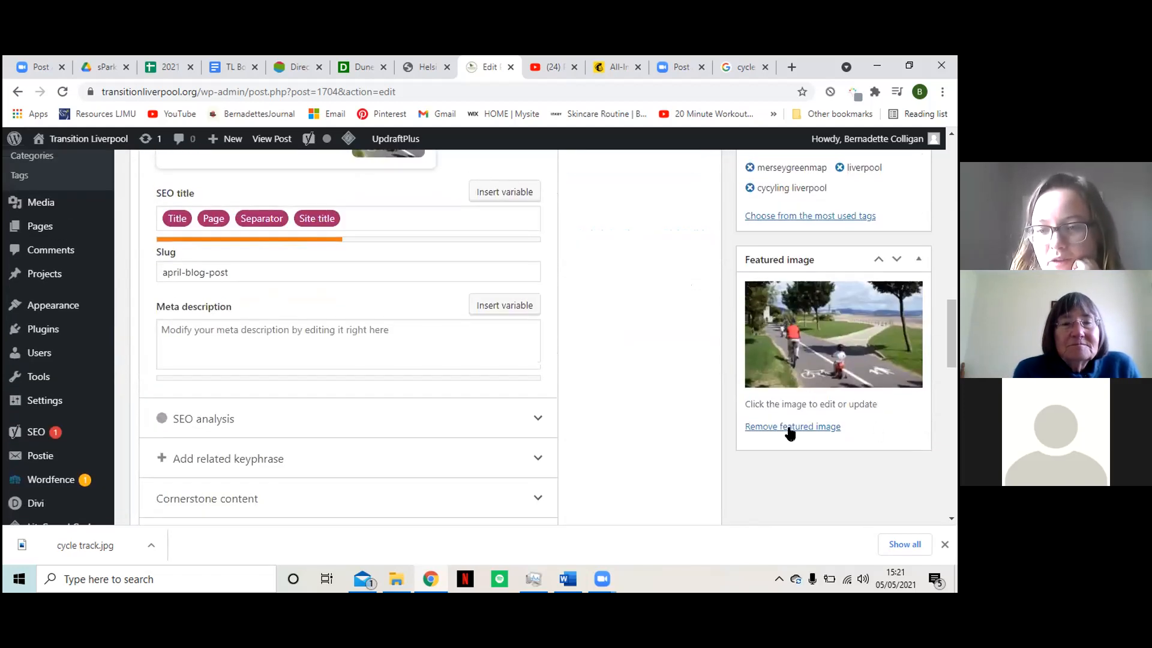
# Reopen the featured image chooser, keep cycle-track.jpg, and view the option for uploading image files without uploading anything.
pyautogui.click(847, 359)
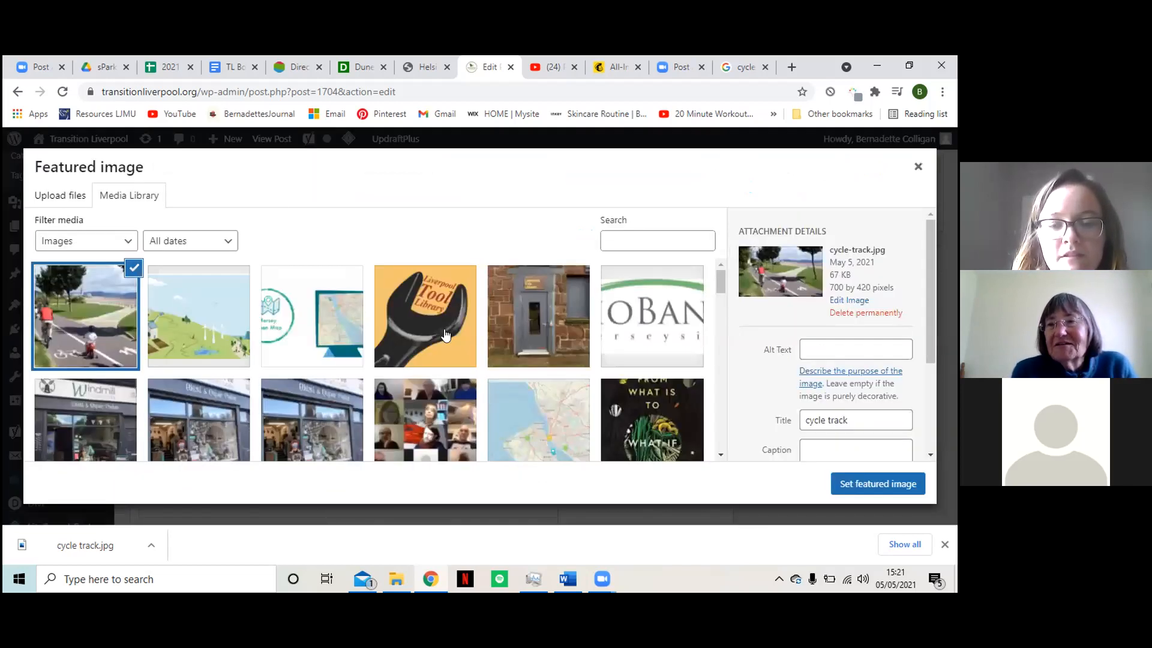
pyautogui.click(857, 484)
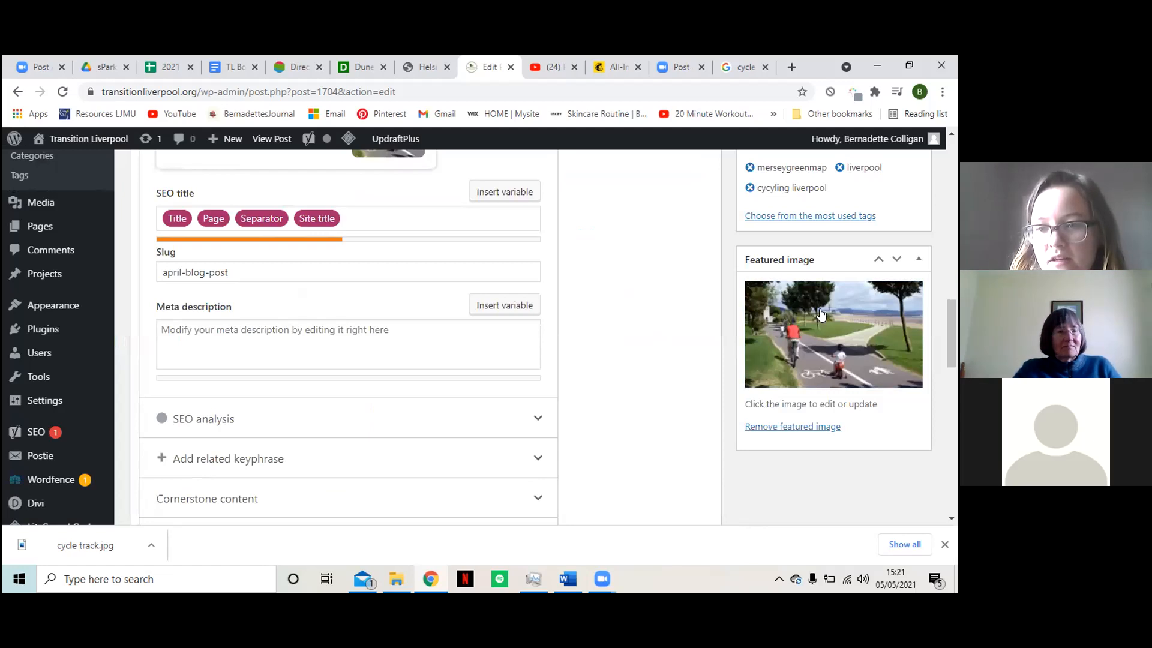
pyautogui.click(847, 331)
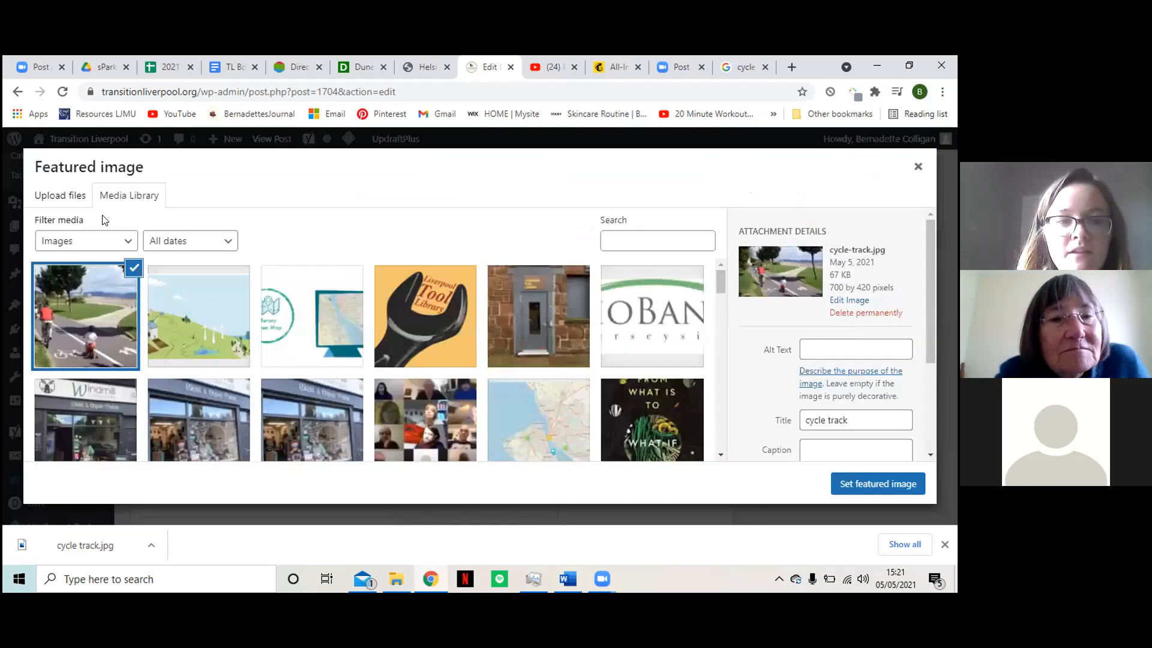
pyautogui.click(66, 198)
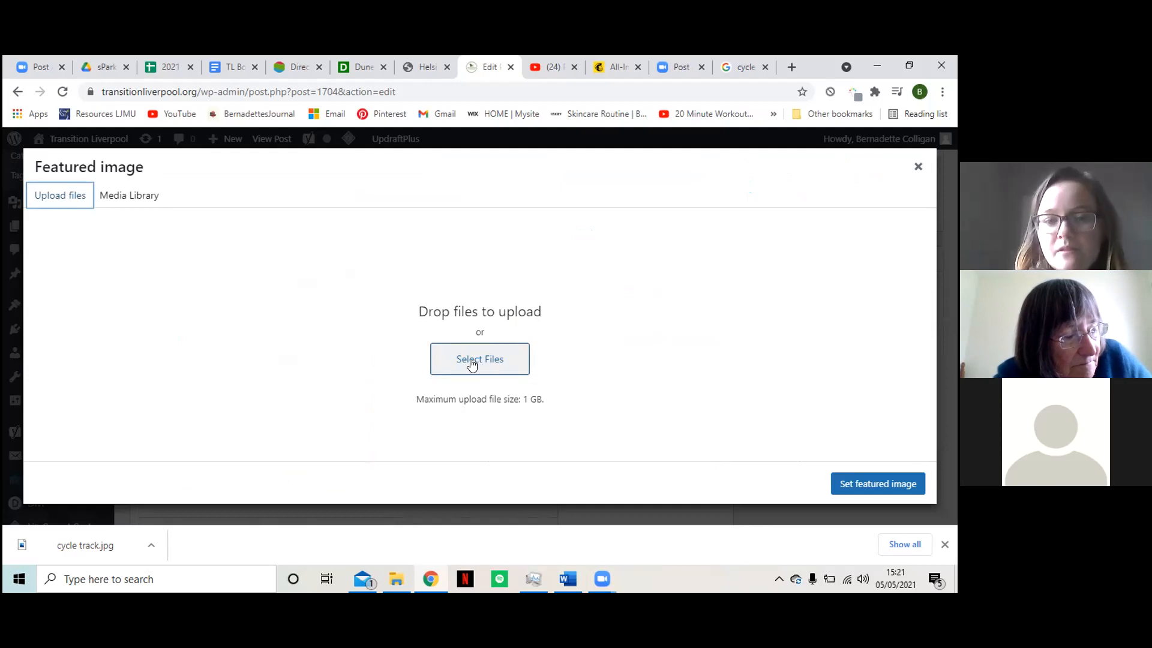
pyautogui.click(917, 167)
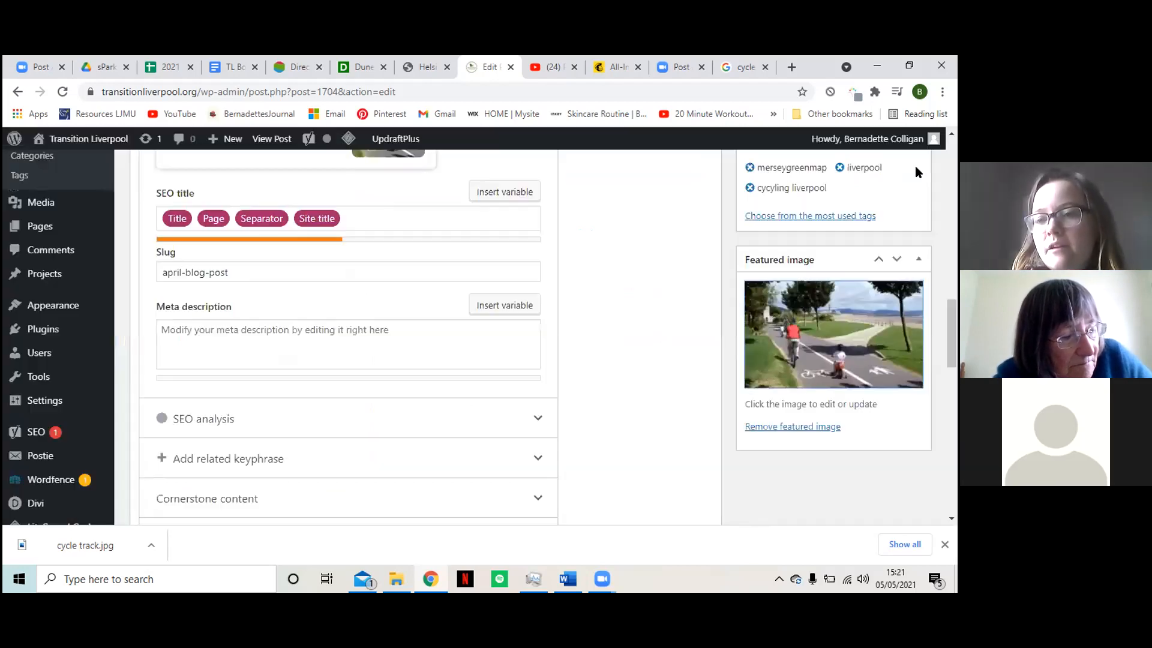
# Check the post's settings once more and publish the April Blog Post.
pyautogui.scroll(15, 883, 431)
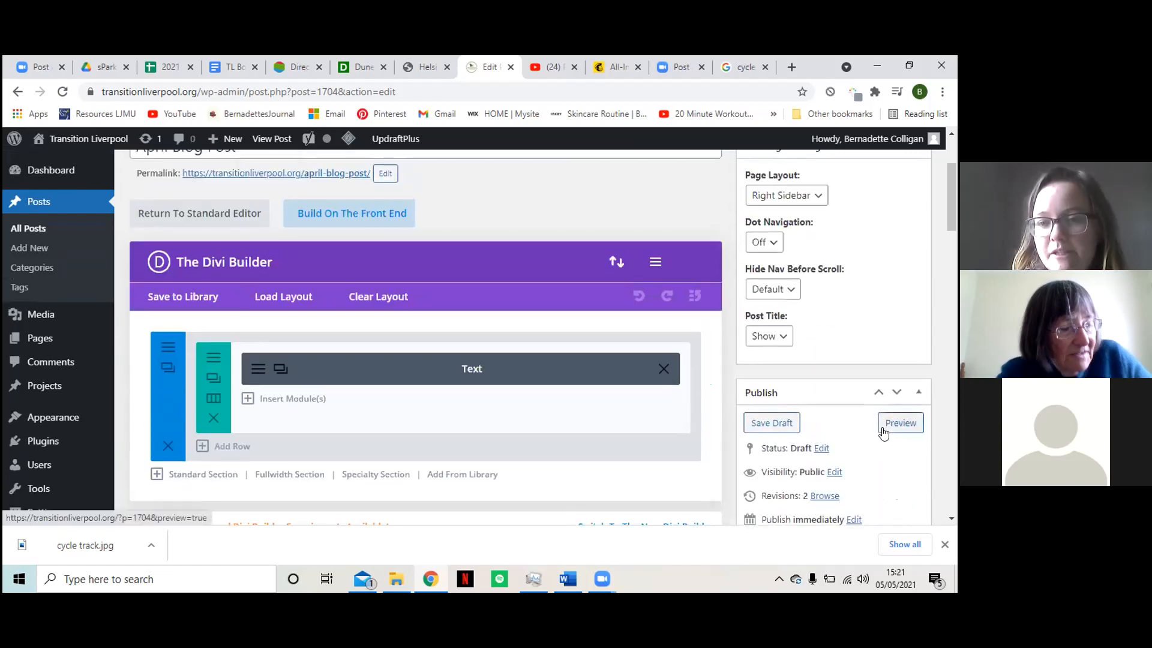
pyautogui.scroll(-4, 882, 430)
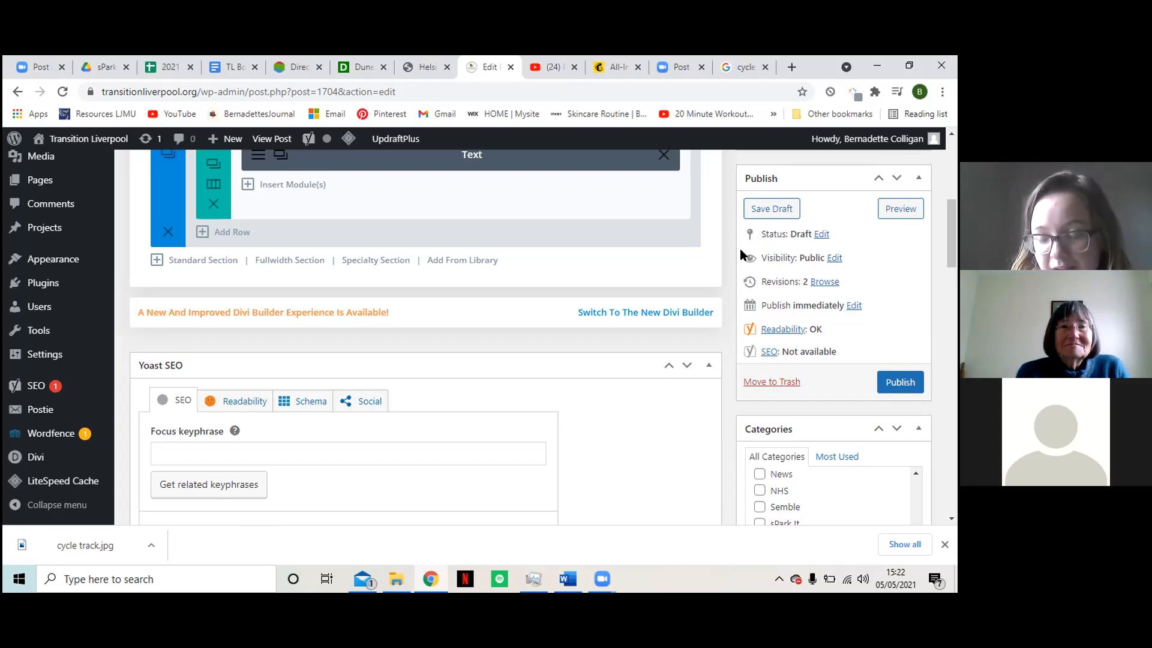
pyautogui.scroll(-10, 936, 300)
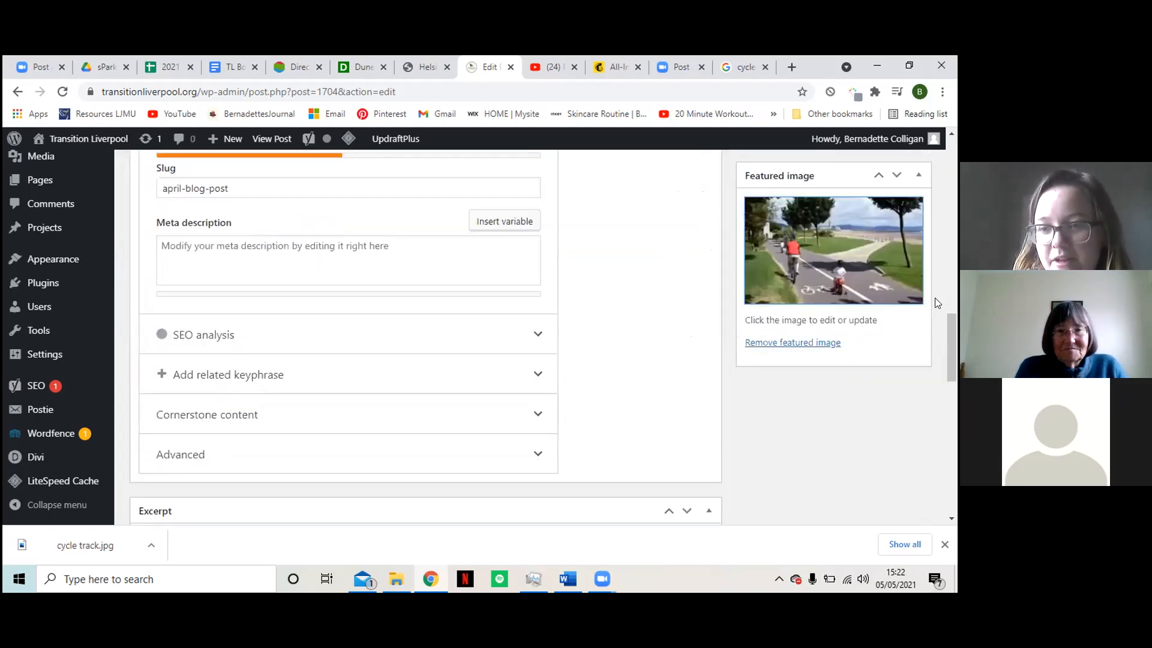
pyautogui.scroll(5, 934, 297)
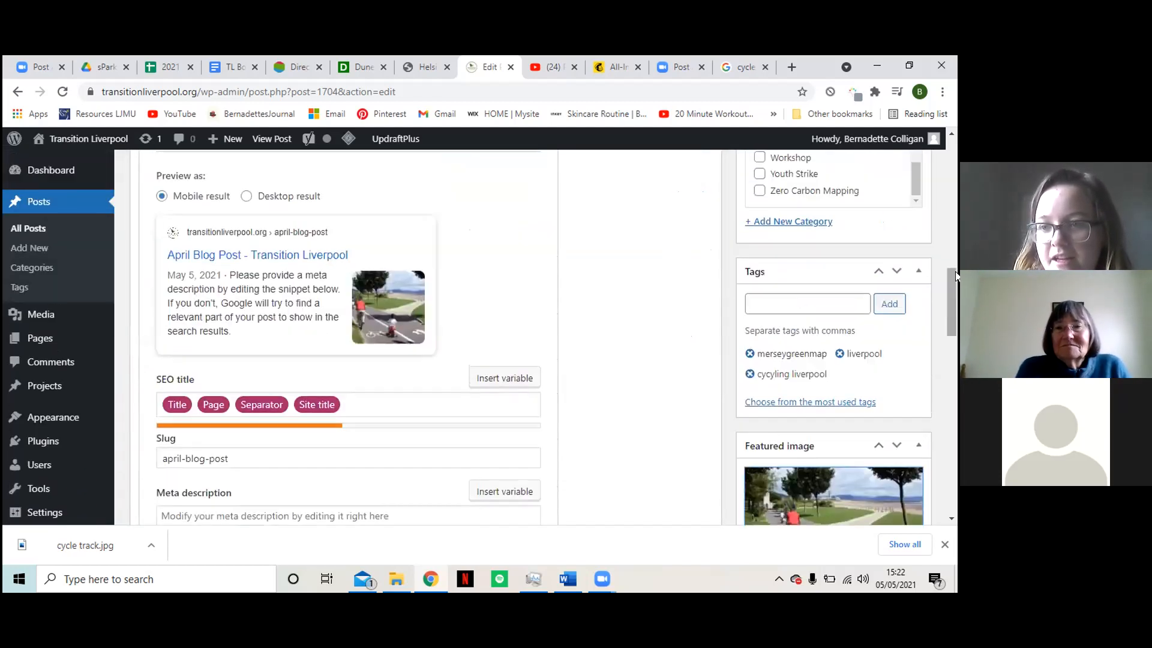
pyautogui.scroll(8, 955, 273)
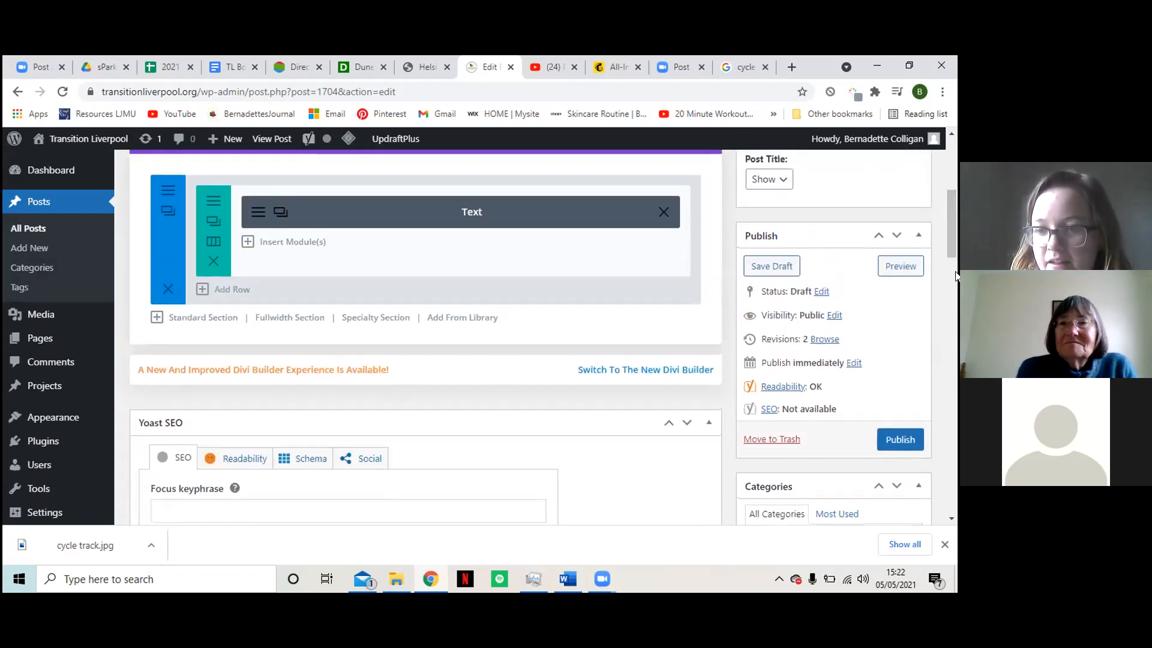
pyautogui.click(897, 441)
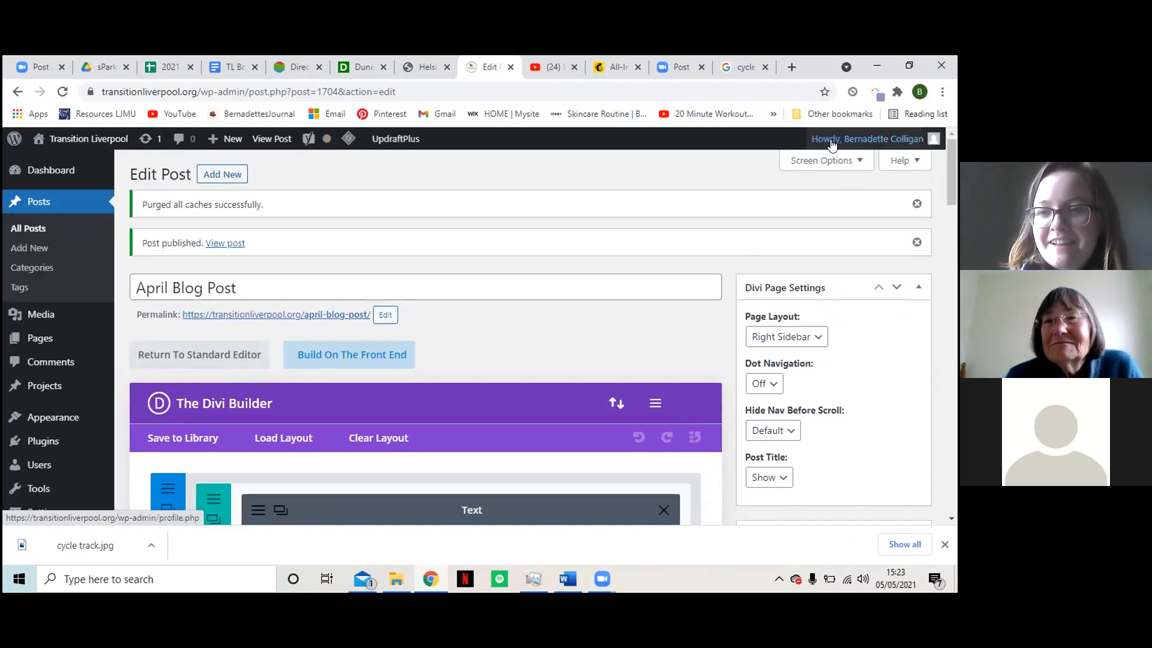
# Log out of the WordPress account.
pyautogui.click(903, 141)
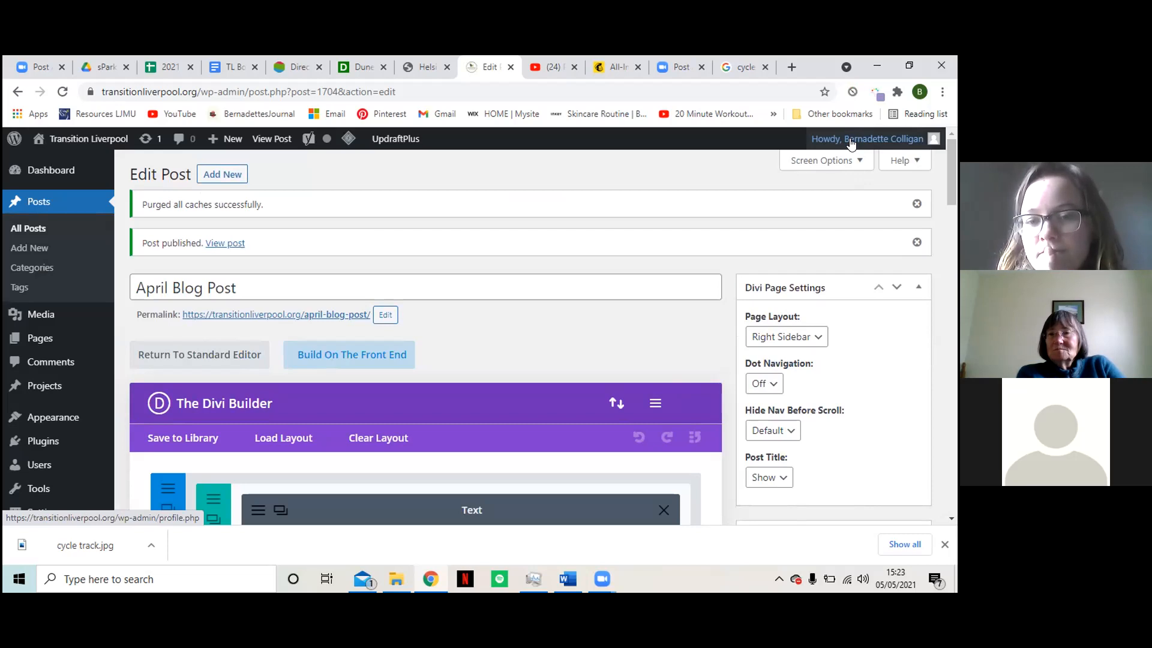
pyautogui.click(851, 144)
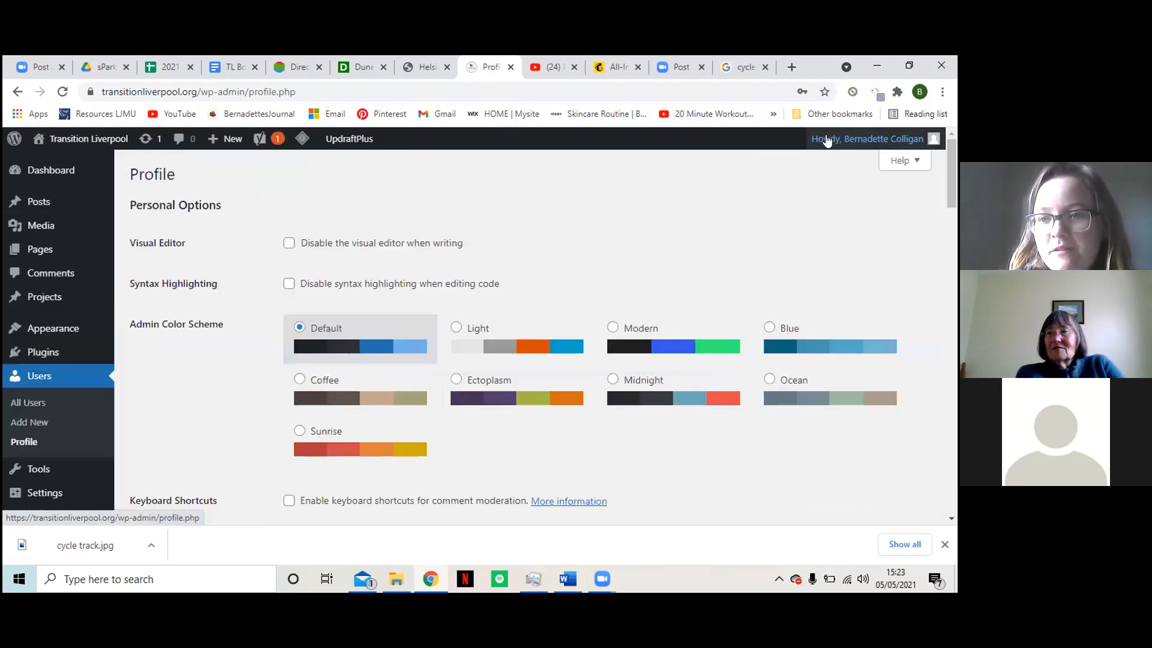
pyautogui.moveTo(877, 140)
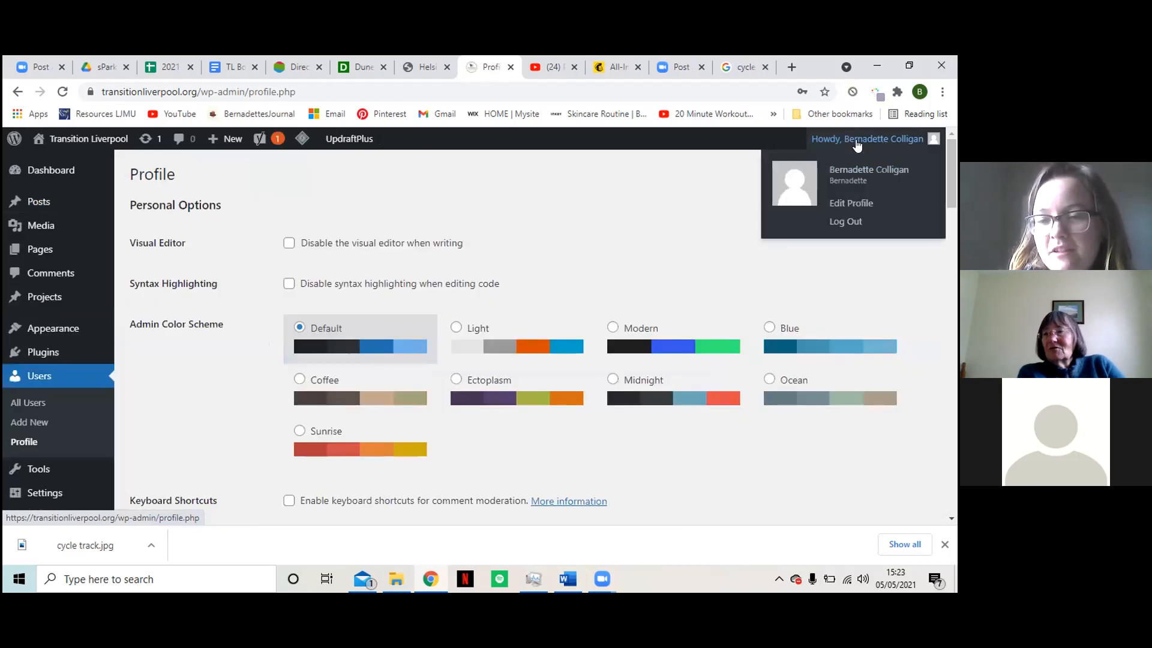
pyautogui.click(853, 222)
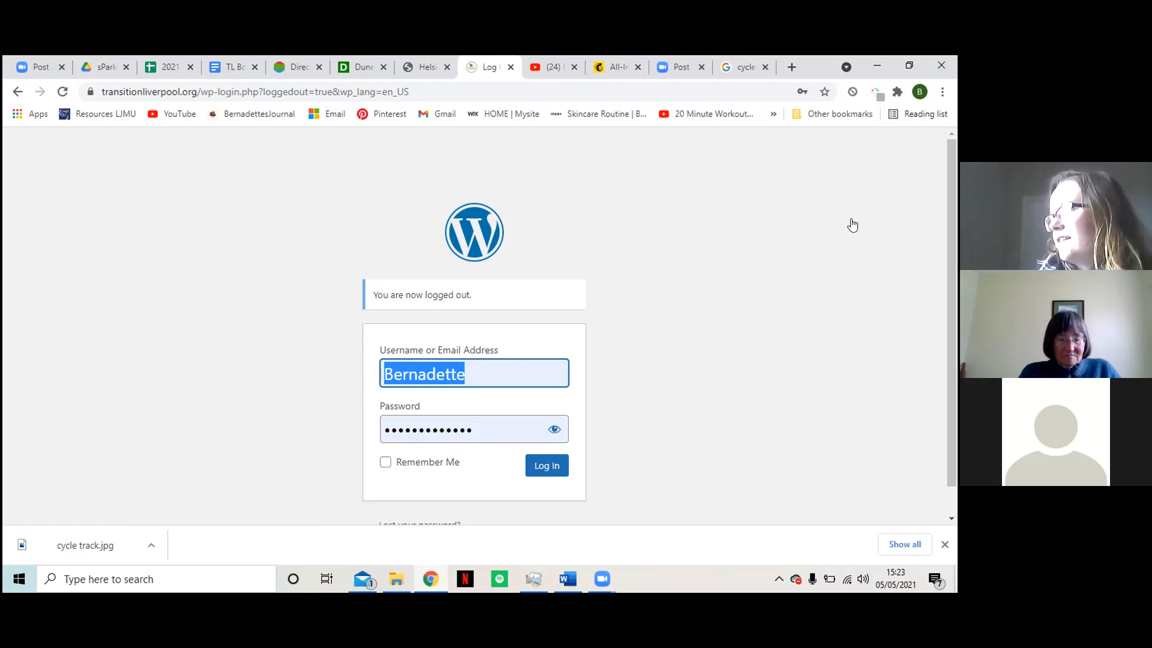
# Strip the login path from the page address and load the public site at transitionliverpool.org.
pyautogui.click(171, 90)
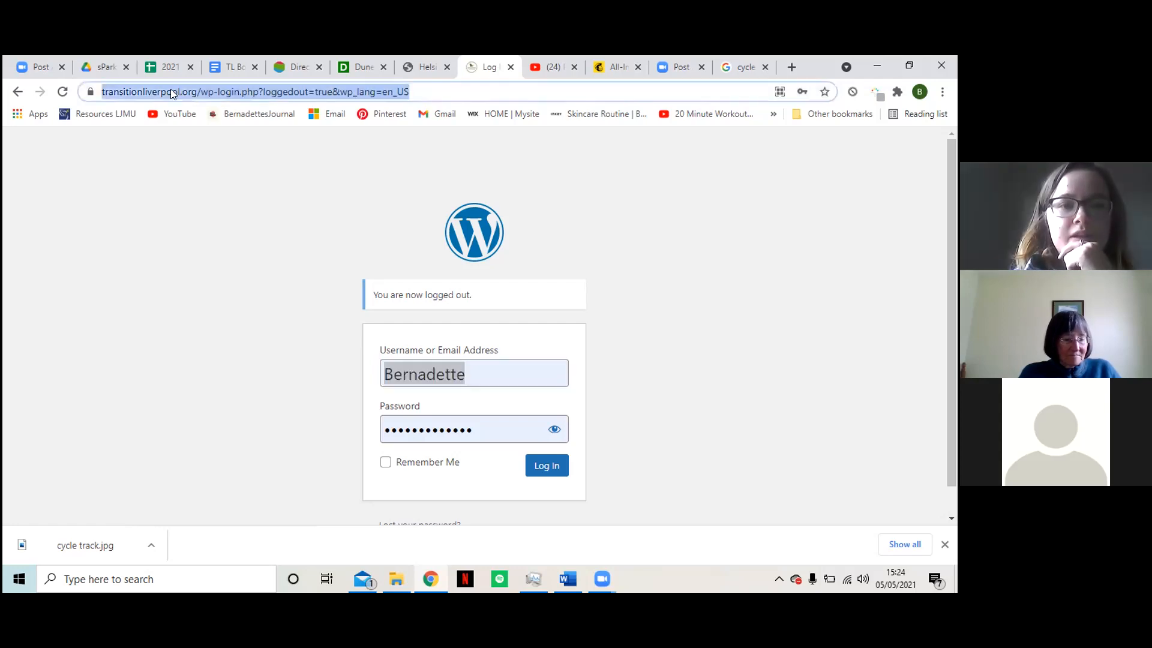
pyautogui.click(421, 90)
pyautogui.moveTo(441, 91); pyautogui.dragTo(226, 95)
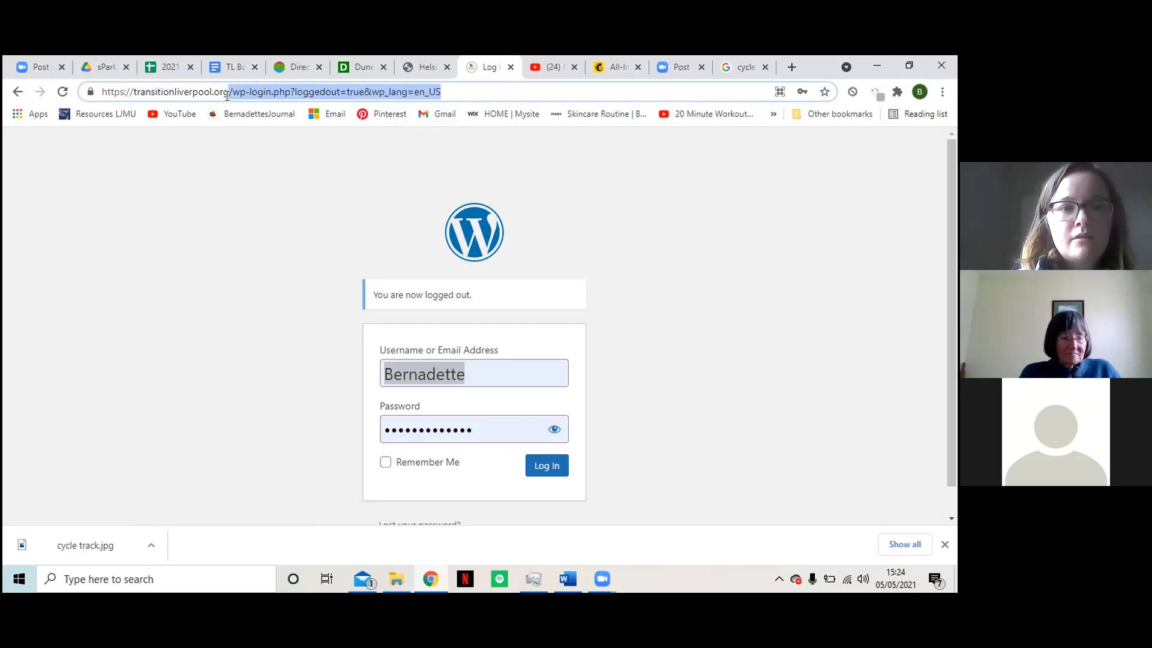
pyautogui.press('BackSpace')
pyautogui.press('Return')
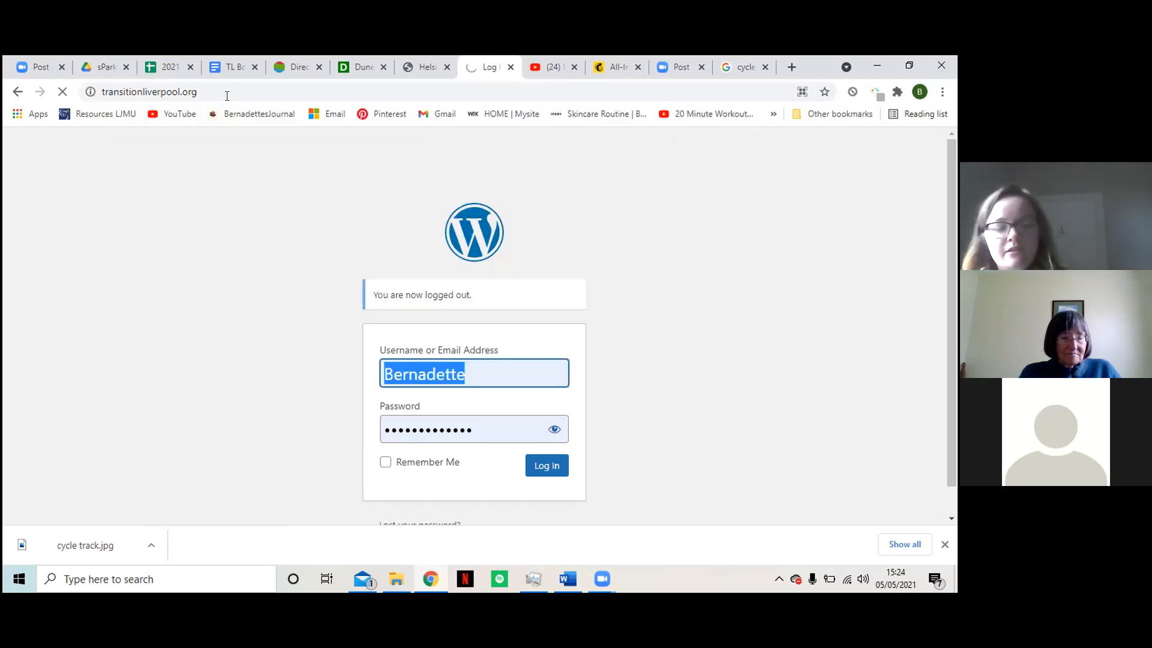